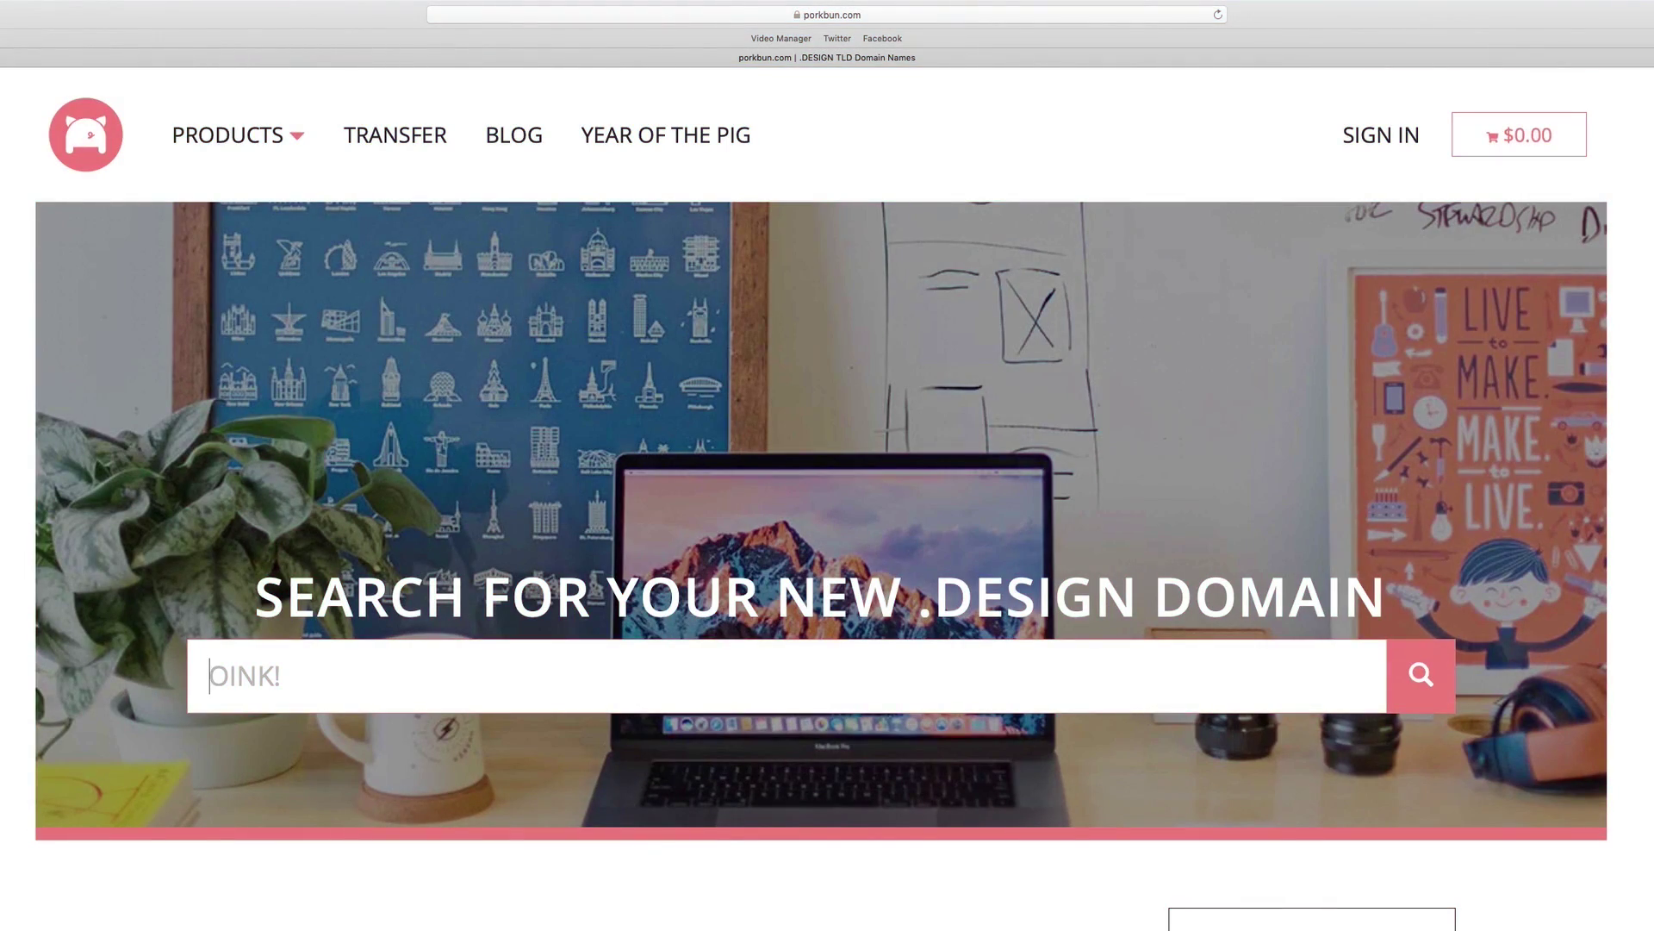
Search for the personal .design domain name and add it to the cart with the free first-year registration
{"action": "scroll", "coordinate": [828, 482], "scroll_direction": "down", "scroll_amount": 8}
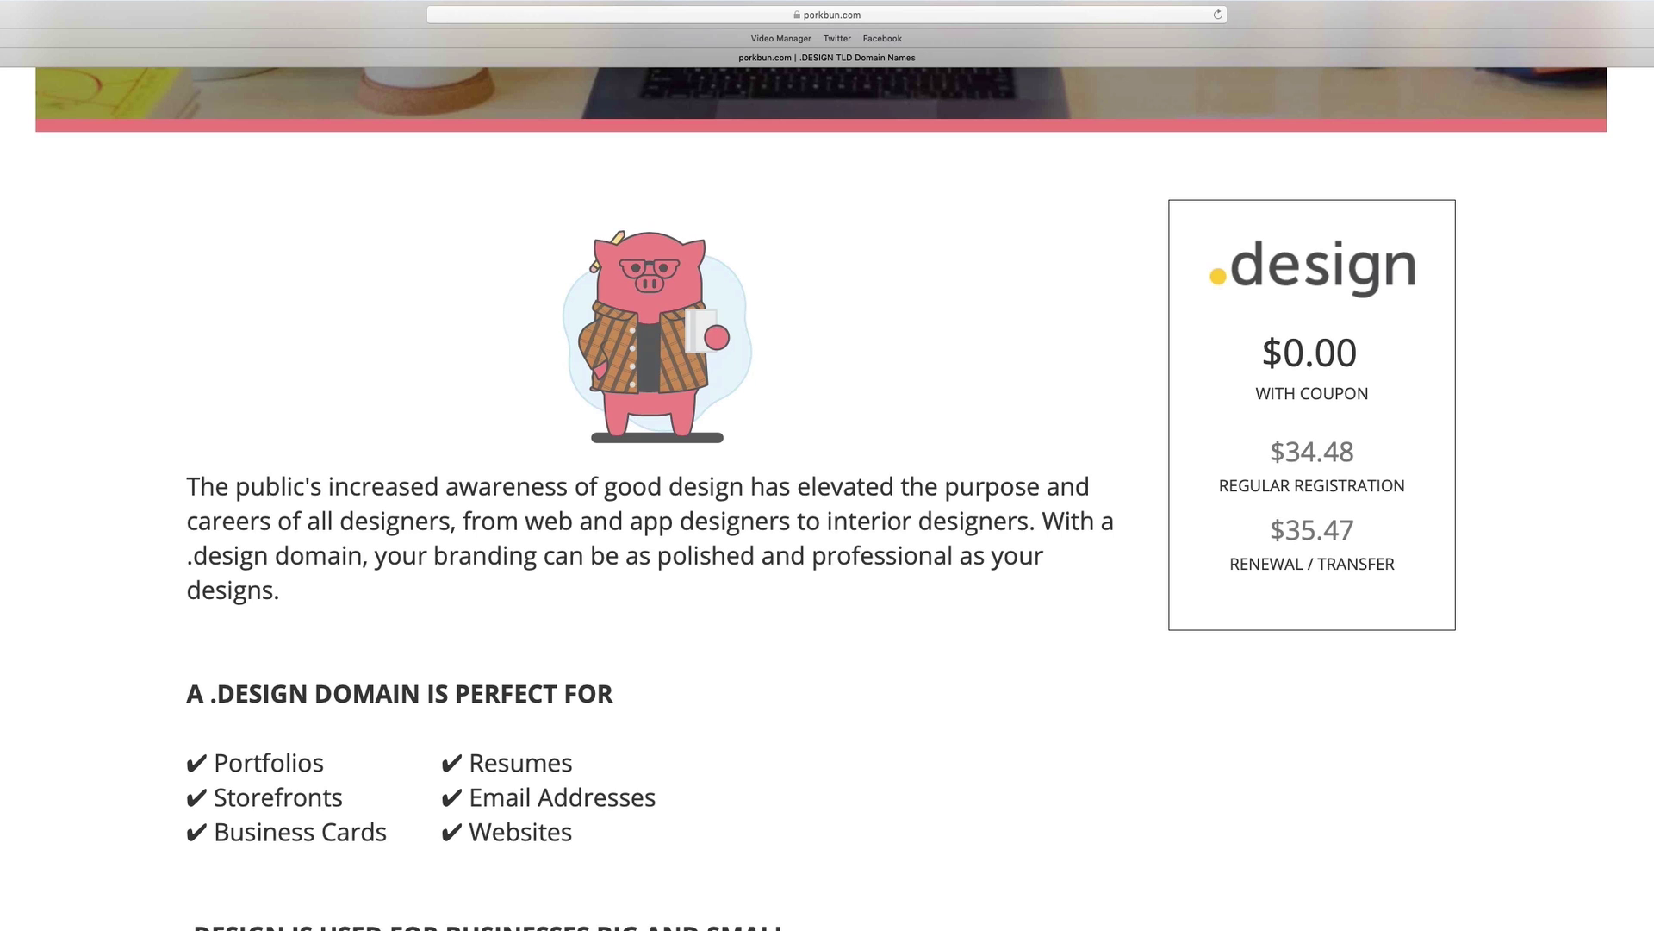
{"action": "scroll", "coordinate": [827, 482], "scroll_direction": "up", "scroll_amount": 4}
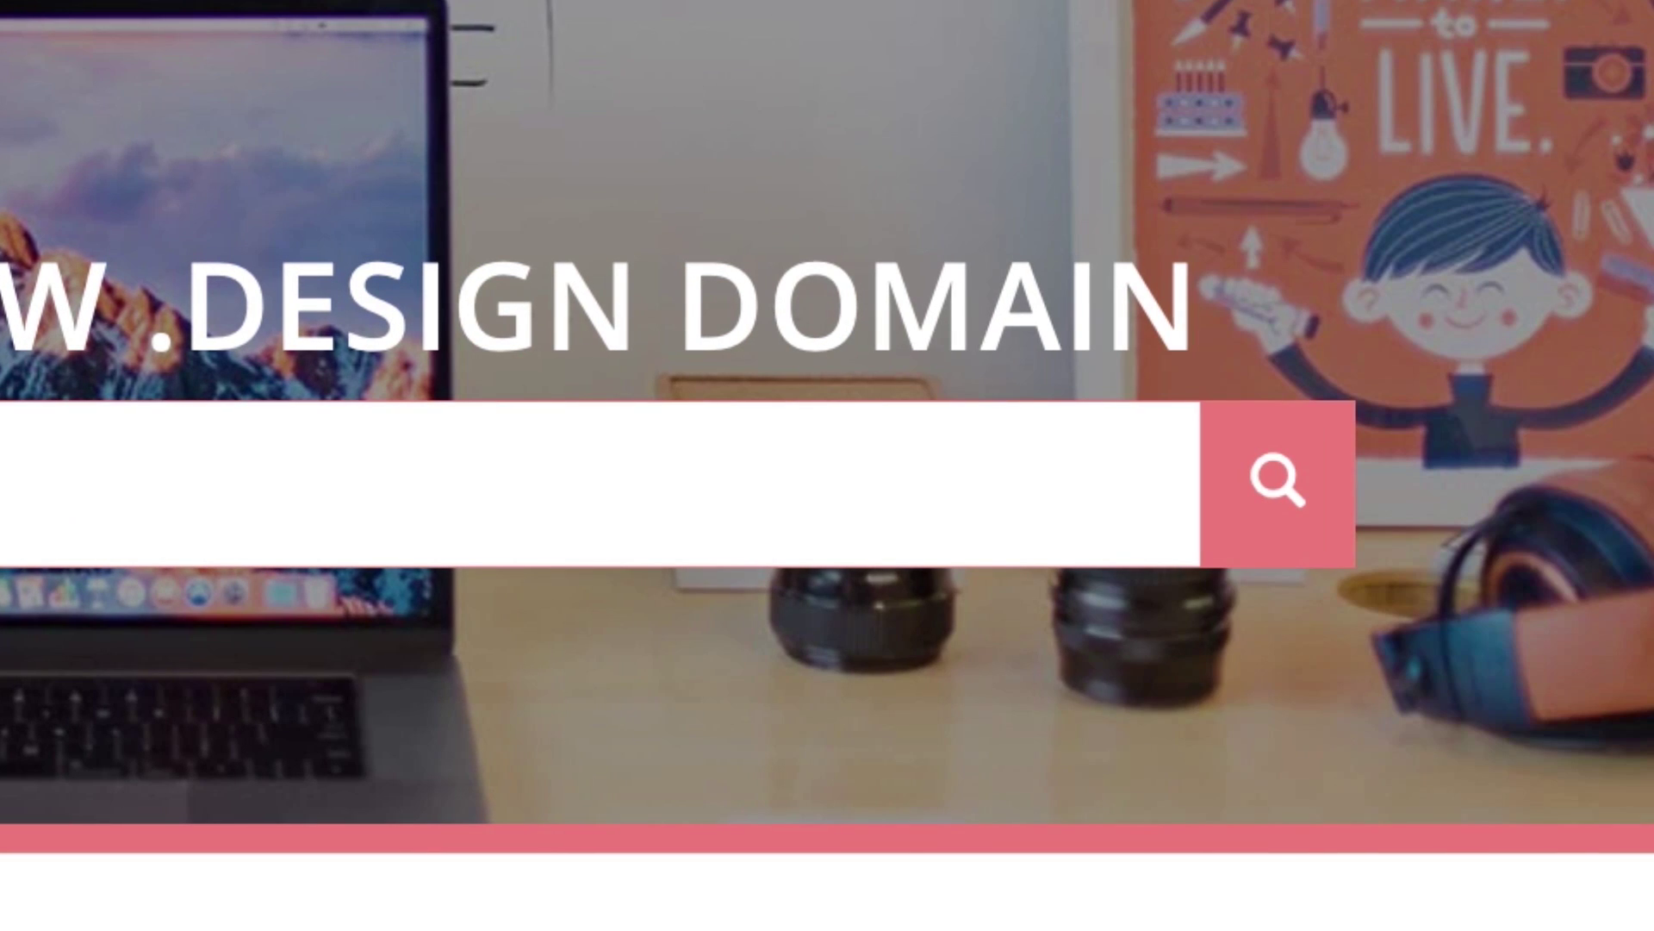
{"action": "left_click", "coordinate": [1271, 482]}
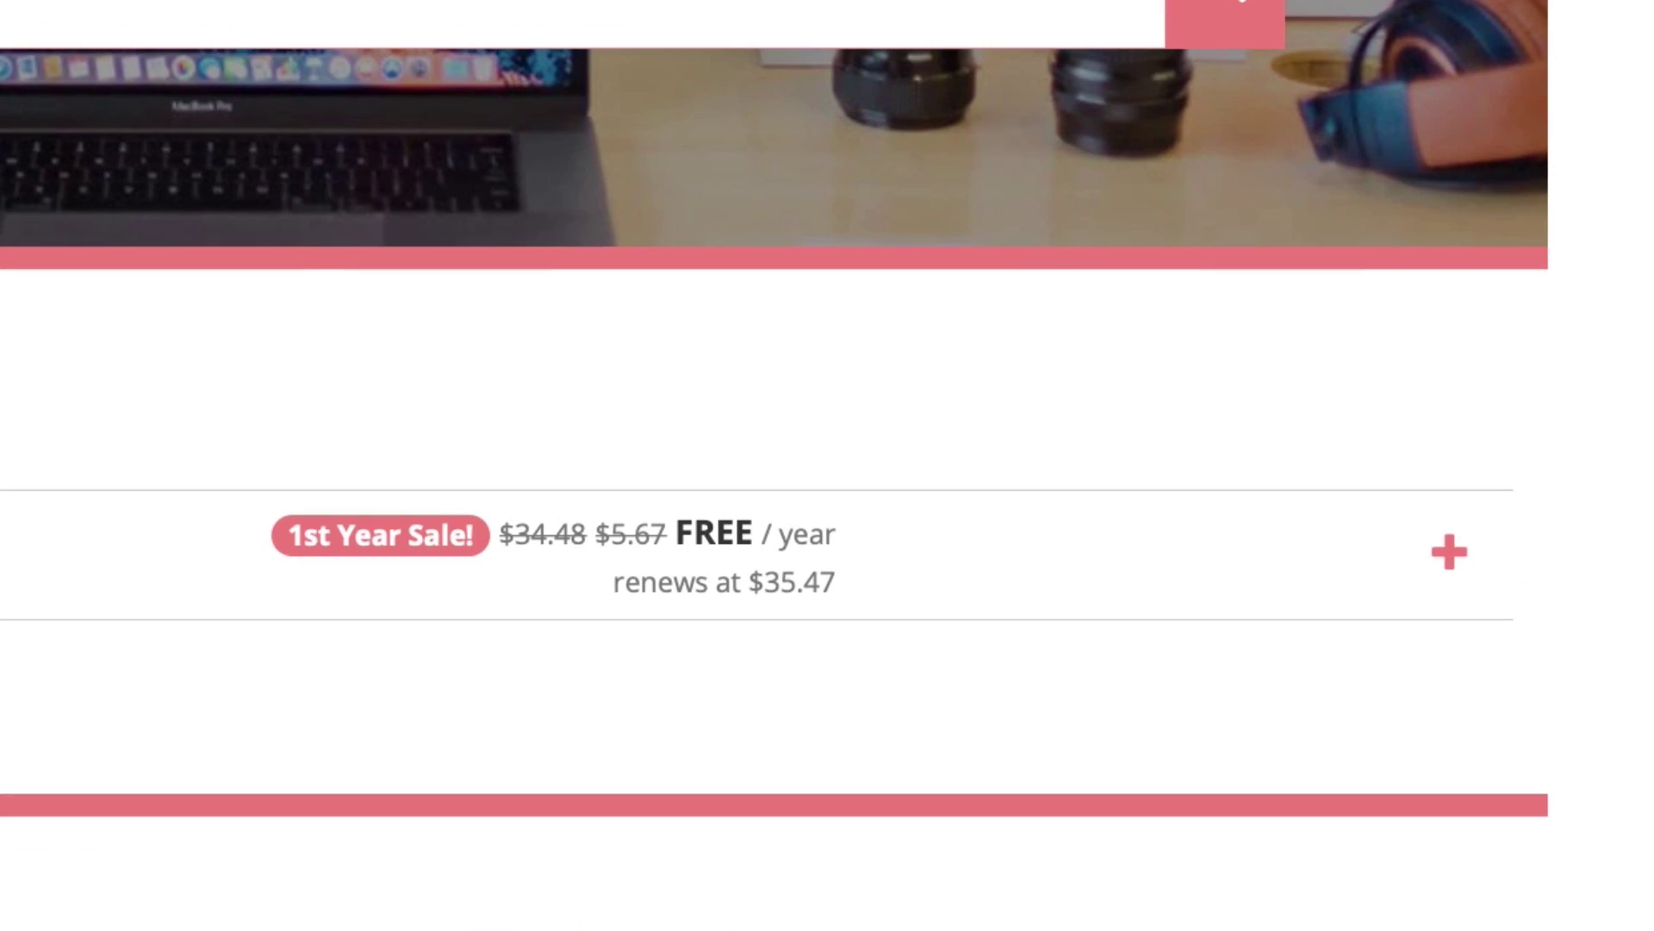
{"action": "left_click", "coordinate": [1450, 552]}
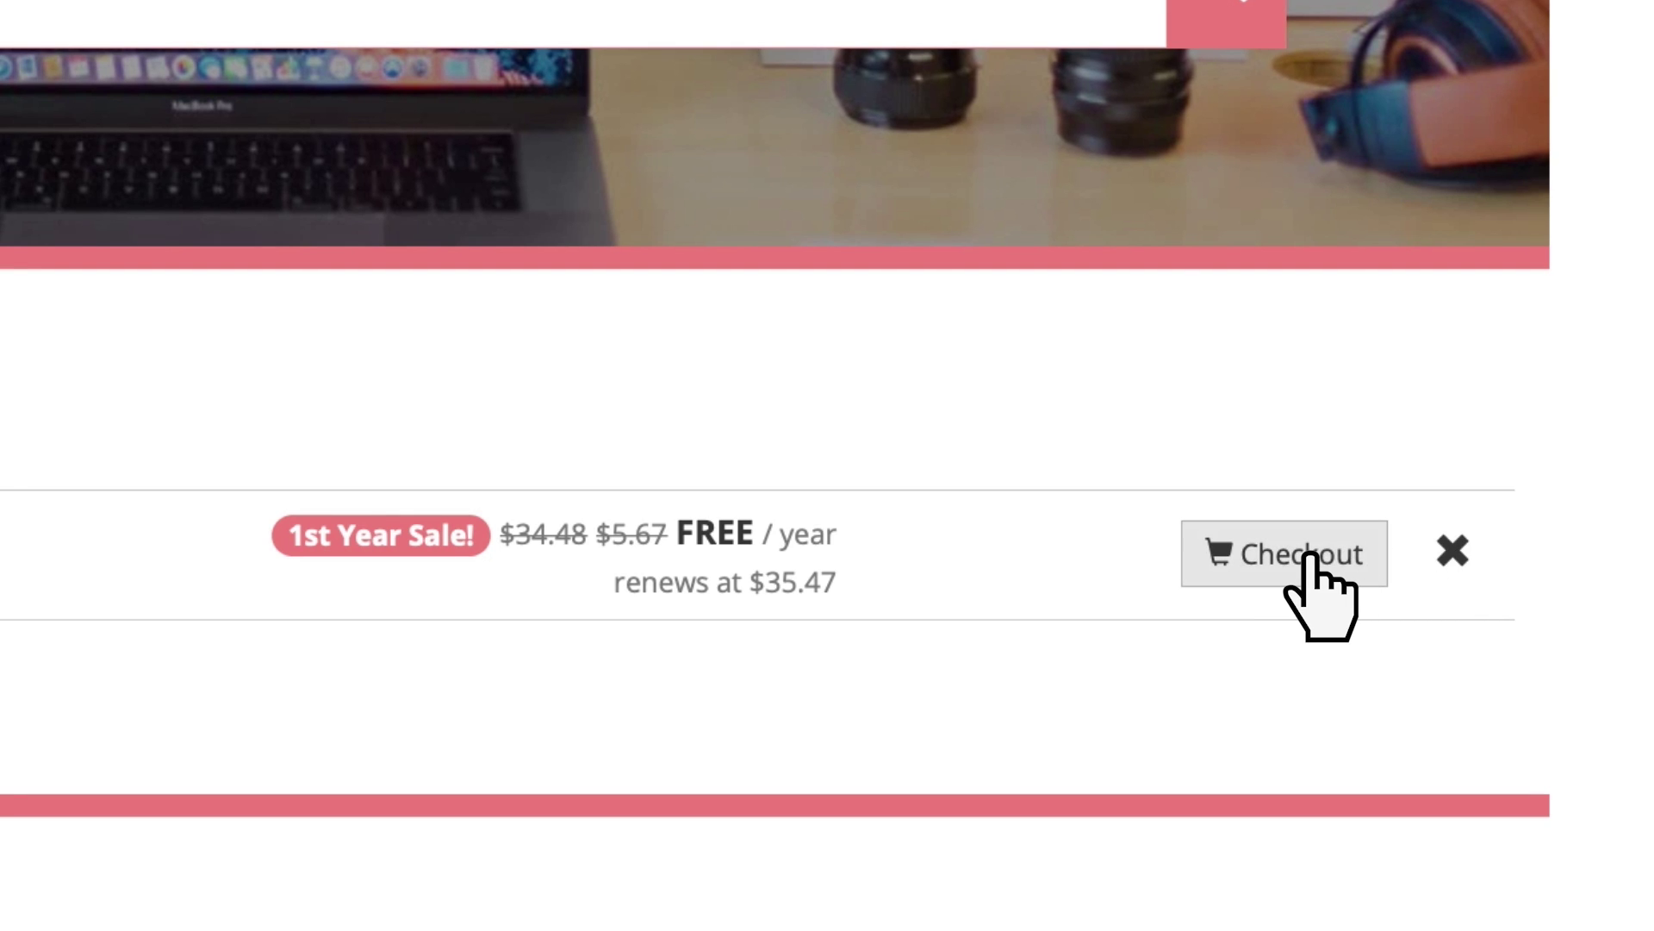
{"action": "left_click", "coordinate": [1303, 556]}
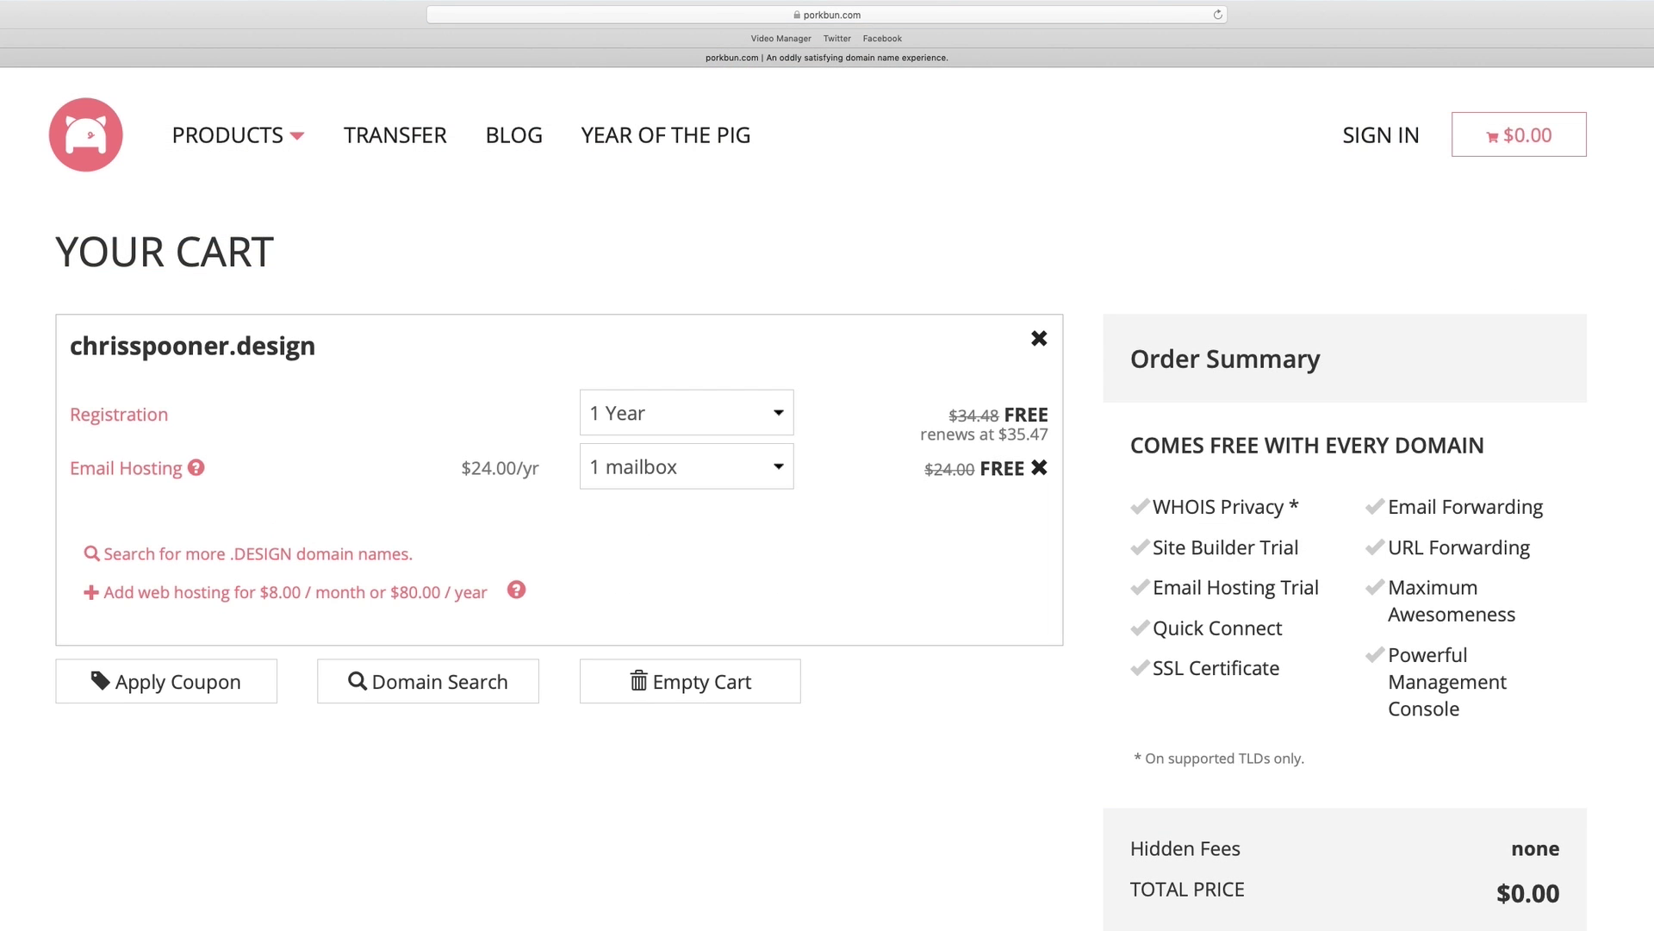
{"action": "scroll", "coordinate": [828, 500], "scroll_direction": "down", "scroll_amount": 1}
{"action": "scroll", "coordinate": [827, 499], "scroll_direction": "down", "scroll_amount": 2}
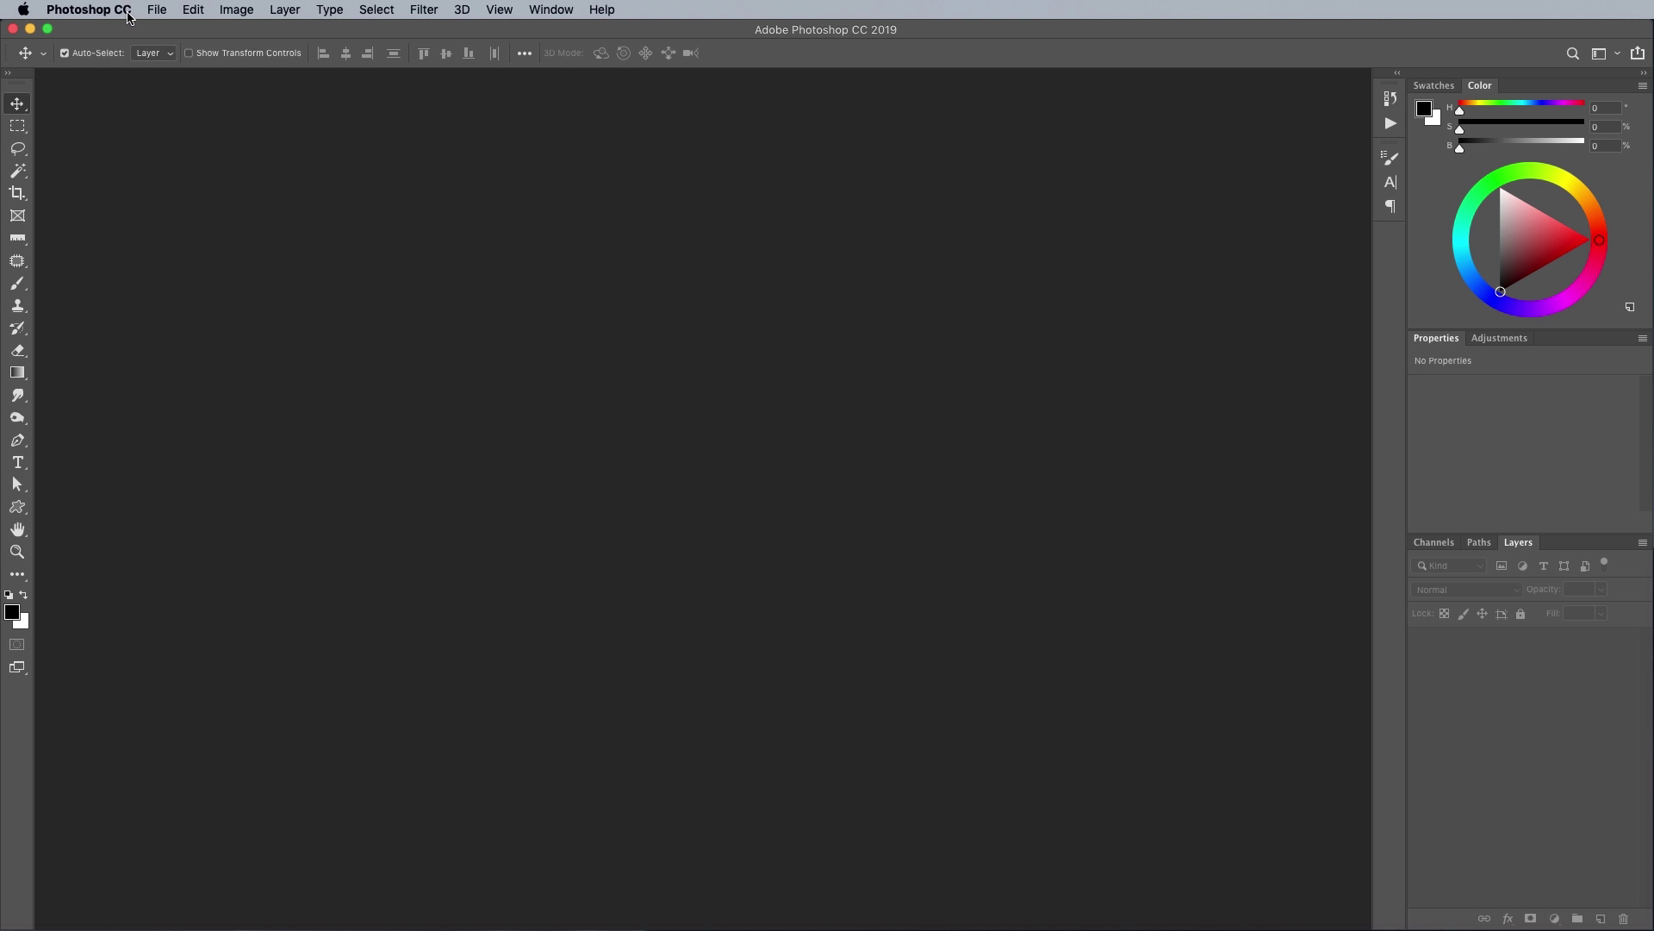
Switch to Photoshop and create a new 2000 x 2000 px RGB document at 72 pixels/inch with a white background
{"action": "left_click", "coordinate": [157, 10]}
{"action": "left_click", "coordinate": [177, 33]}
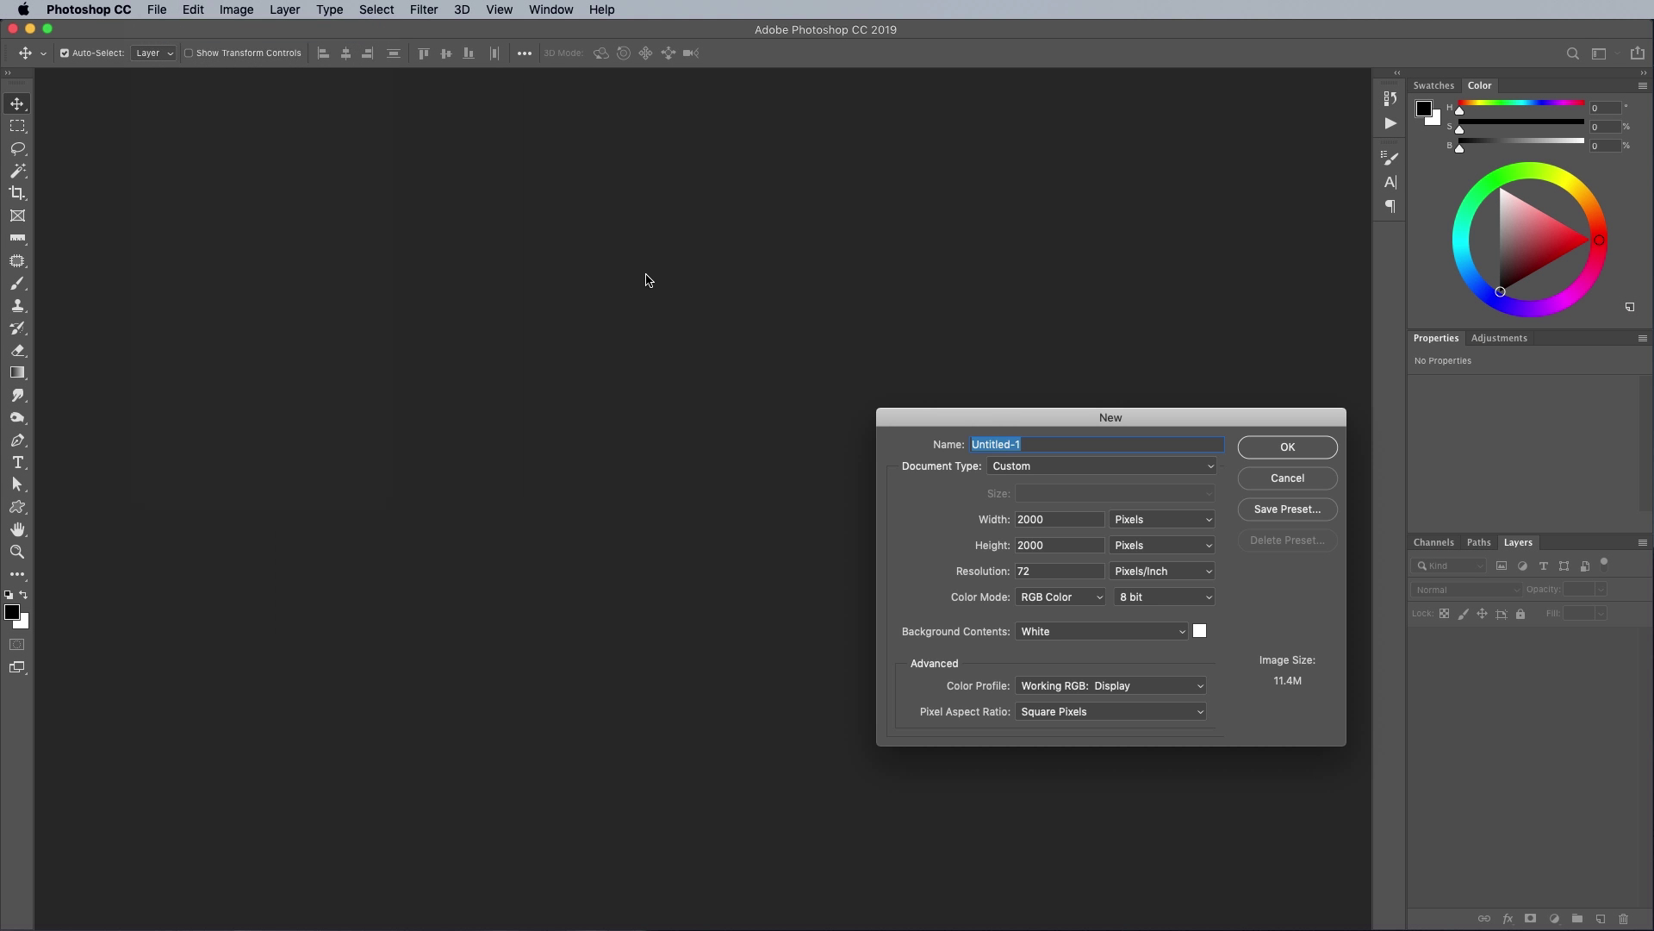
{"action": "left_click_drag", "start_coordinate": [991, 422], "coordinate": [759, 331]}
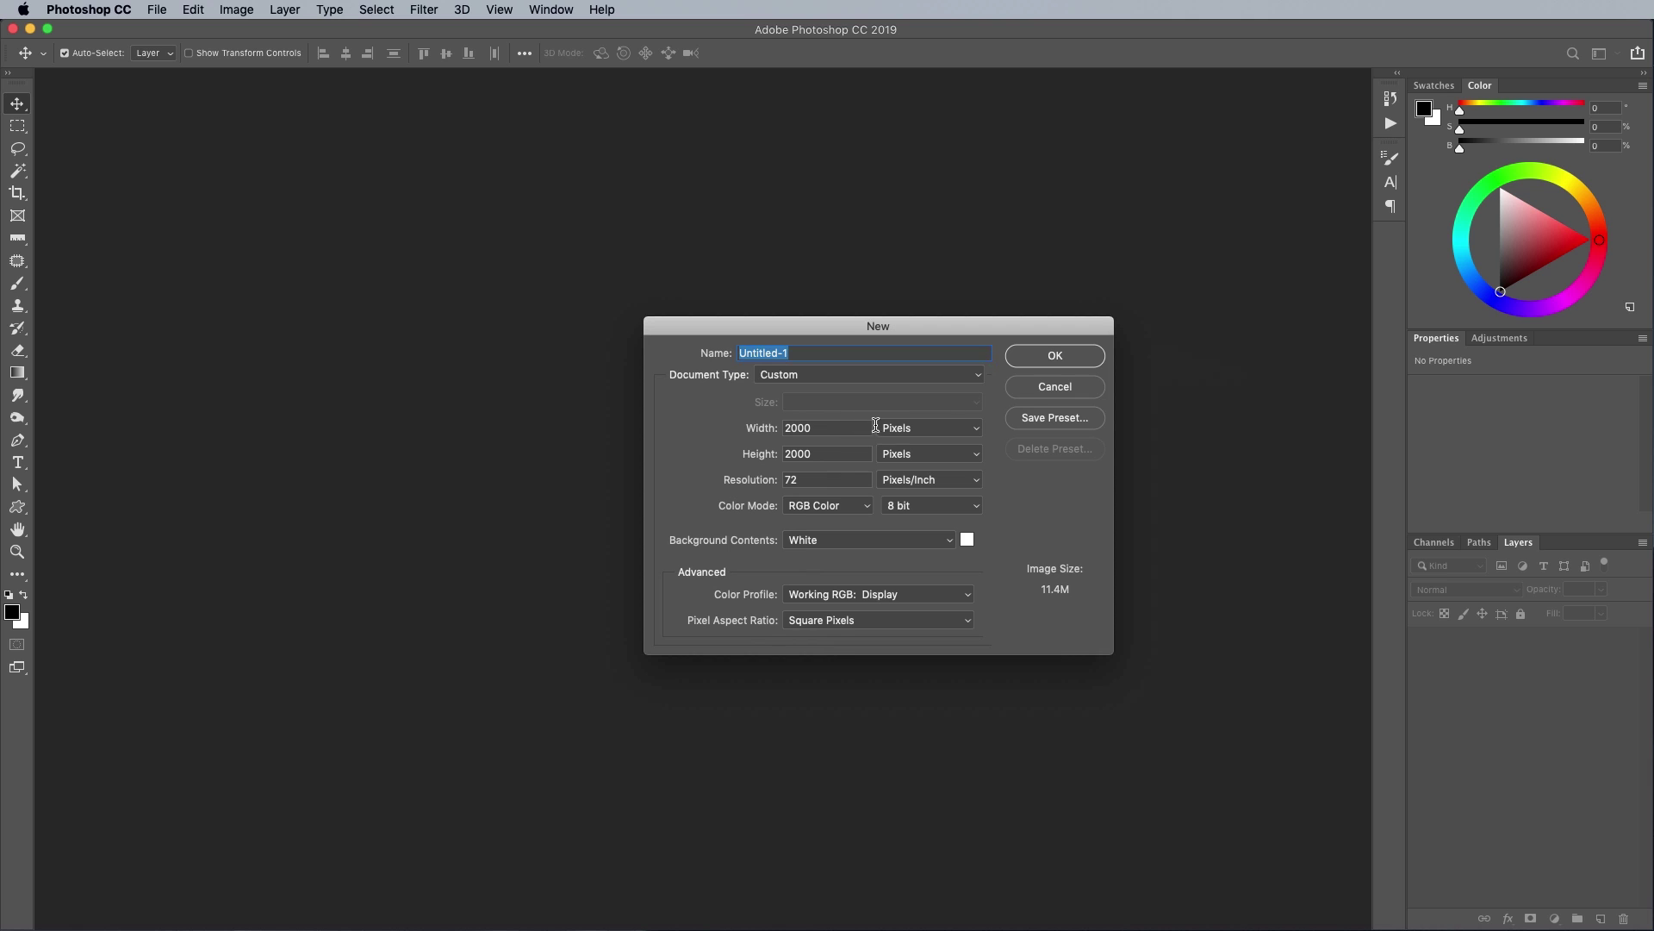
{"action": "left_click", "coordinate": [1053, 359]}
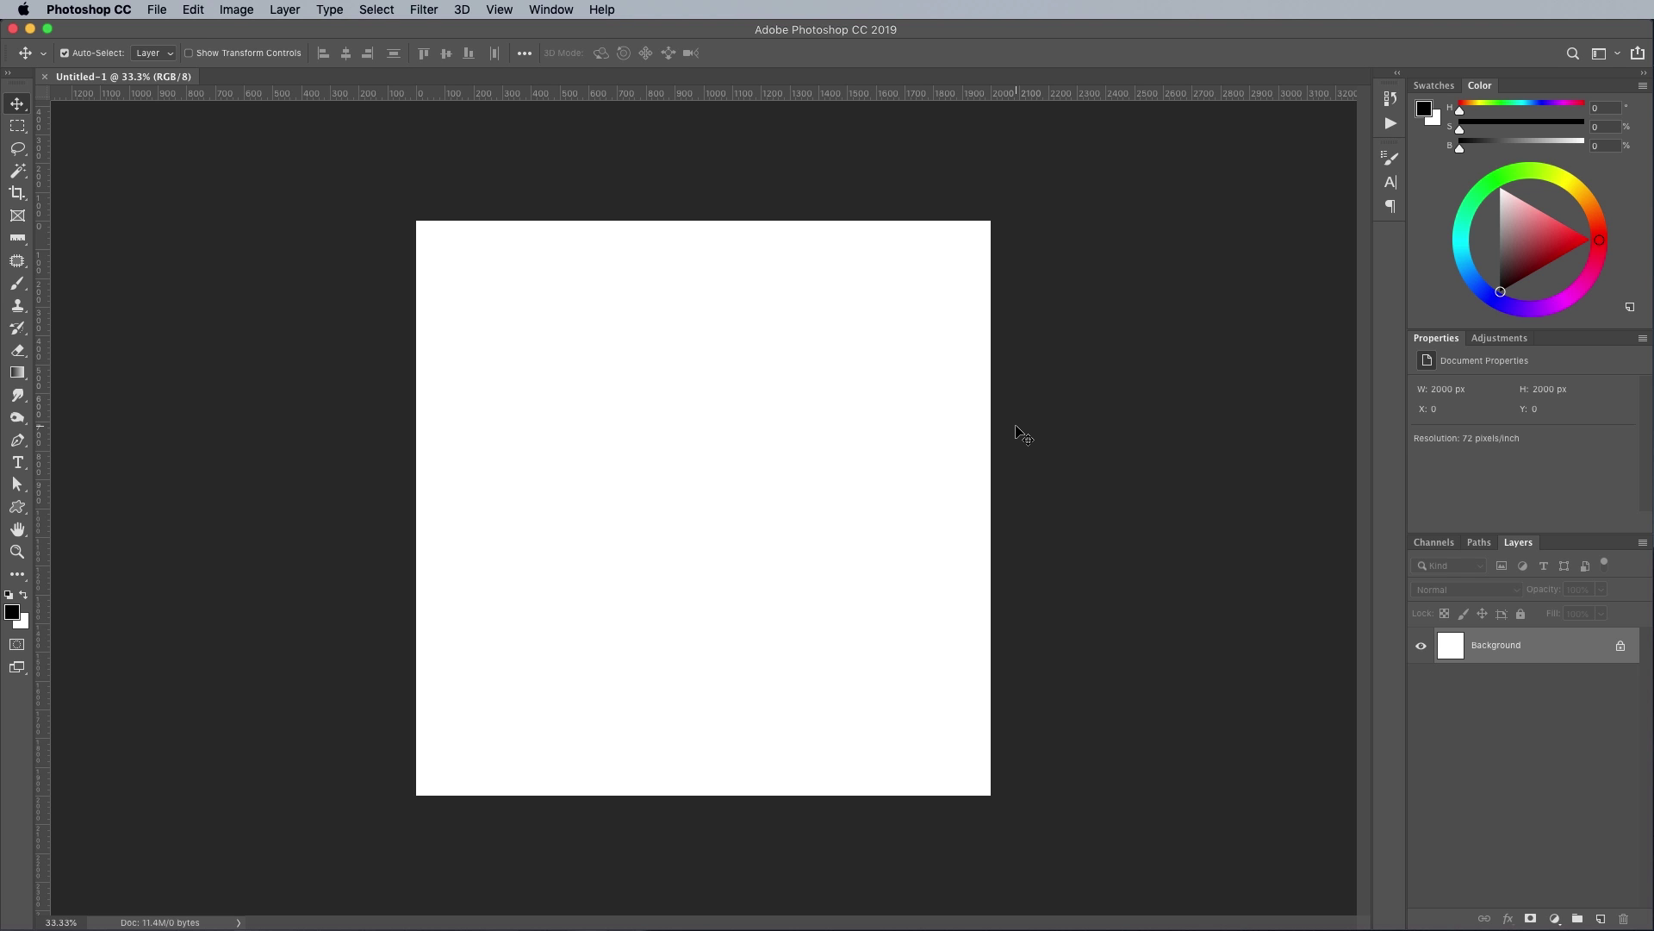
{"action": "key", "text": "super+plus"}
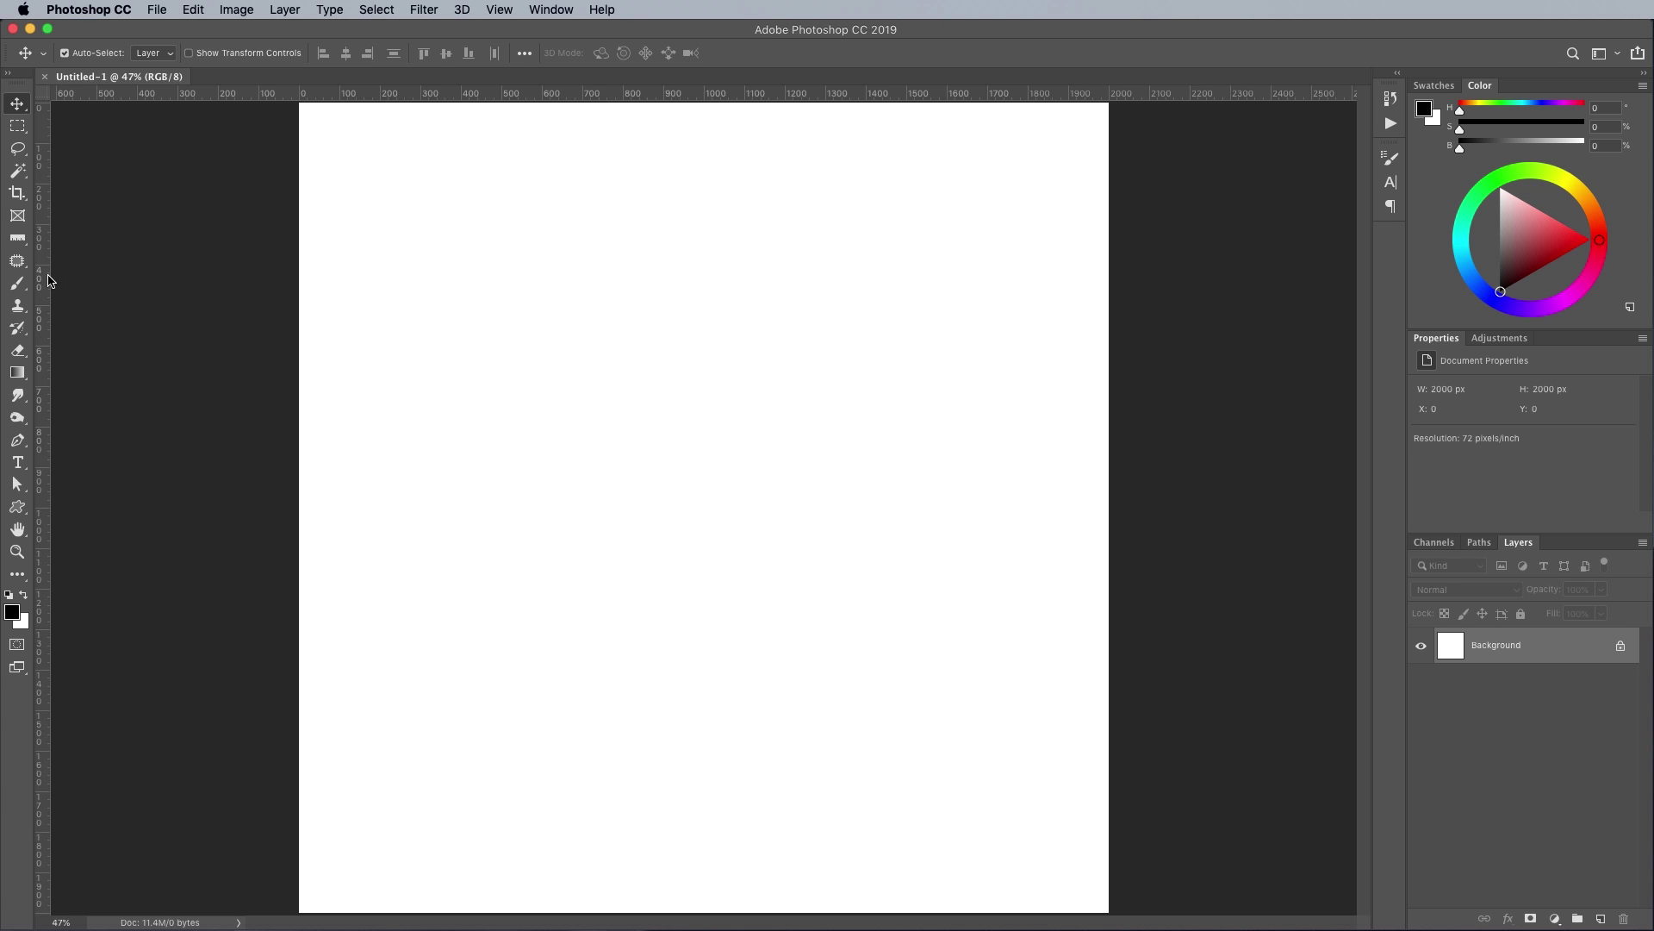
Add the text "Let's" in the Smoothy font near the middle of the canvas
{"action": "left_click", "coordinate": [18, 462]}
{"action": "left_click", "coordinate": [551, 414]}
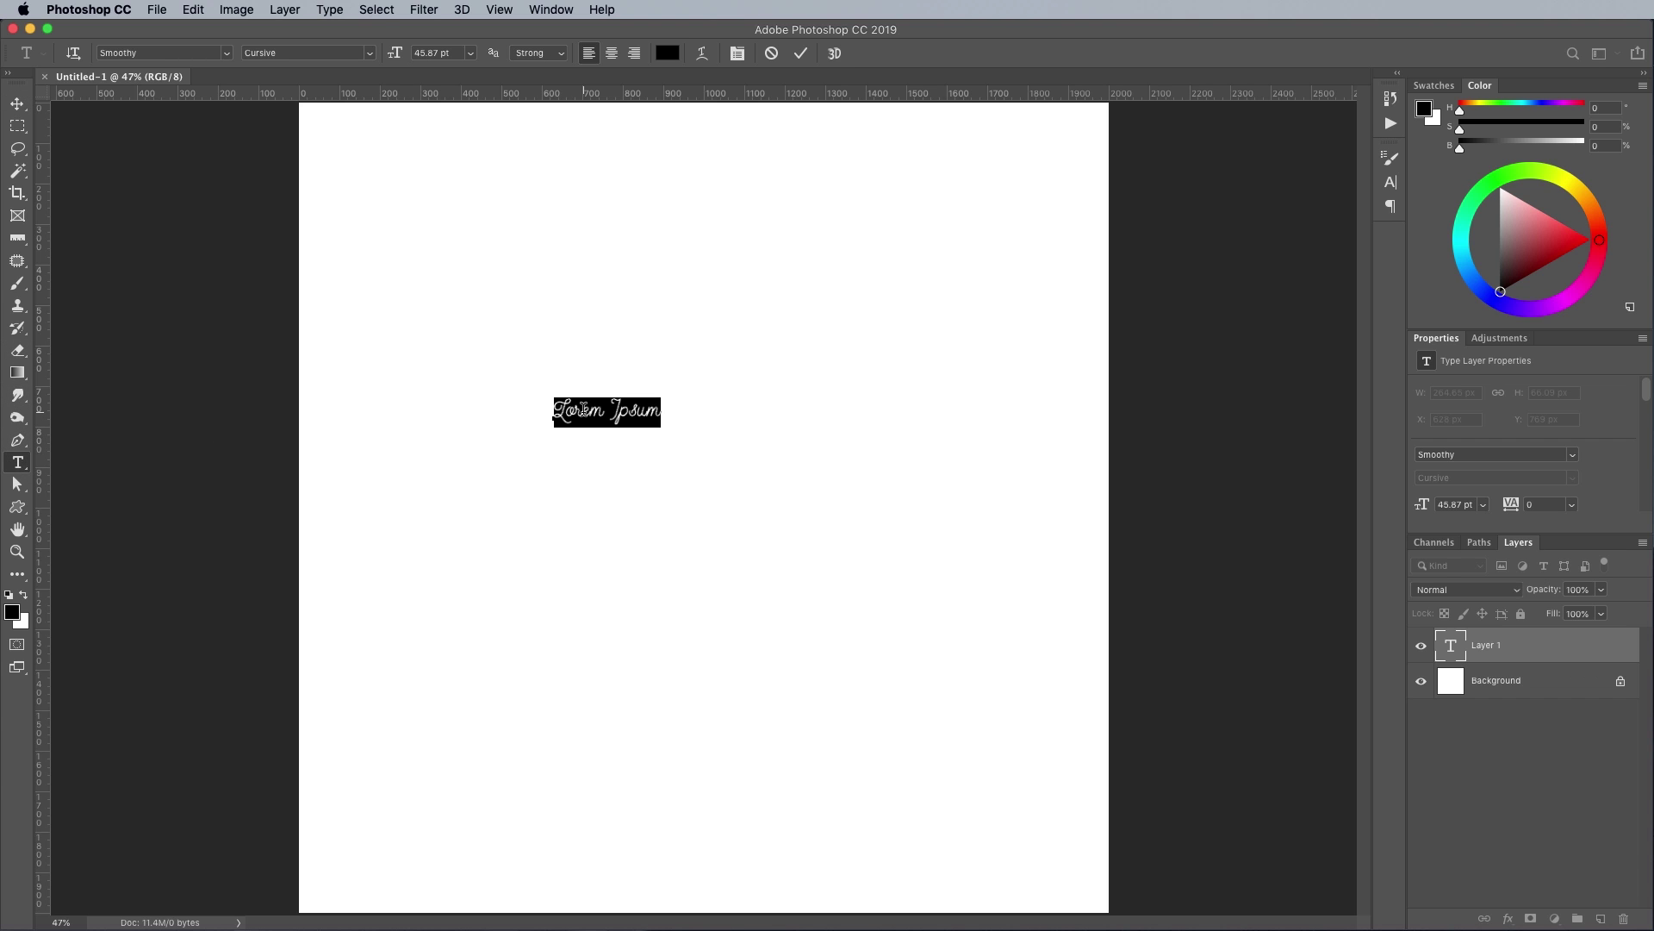
{"action": "type", "text": "T"}
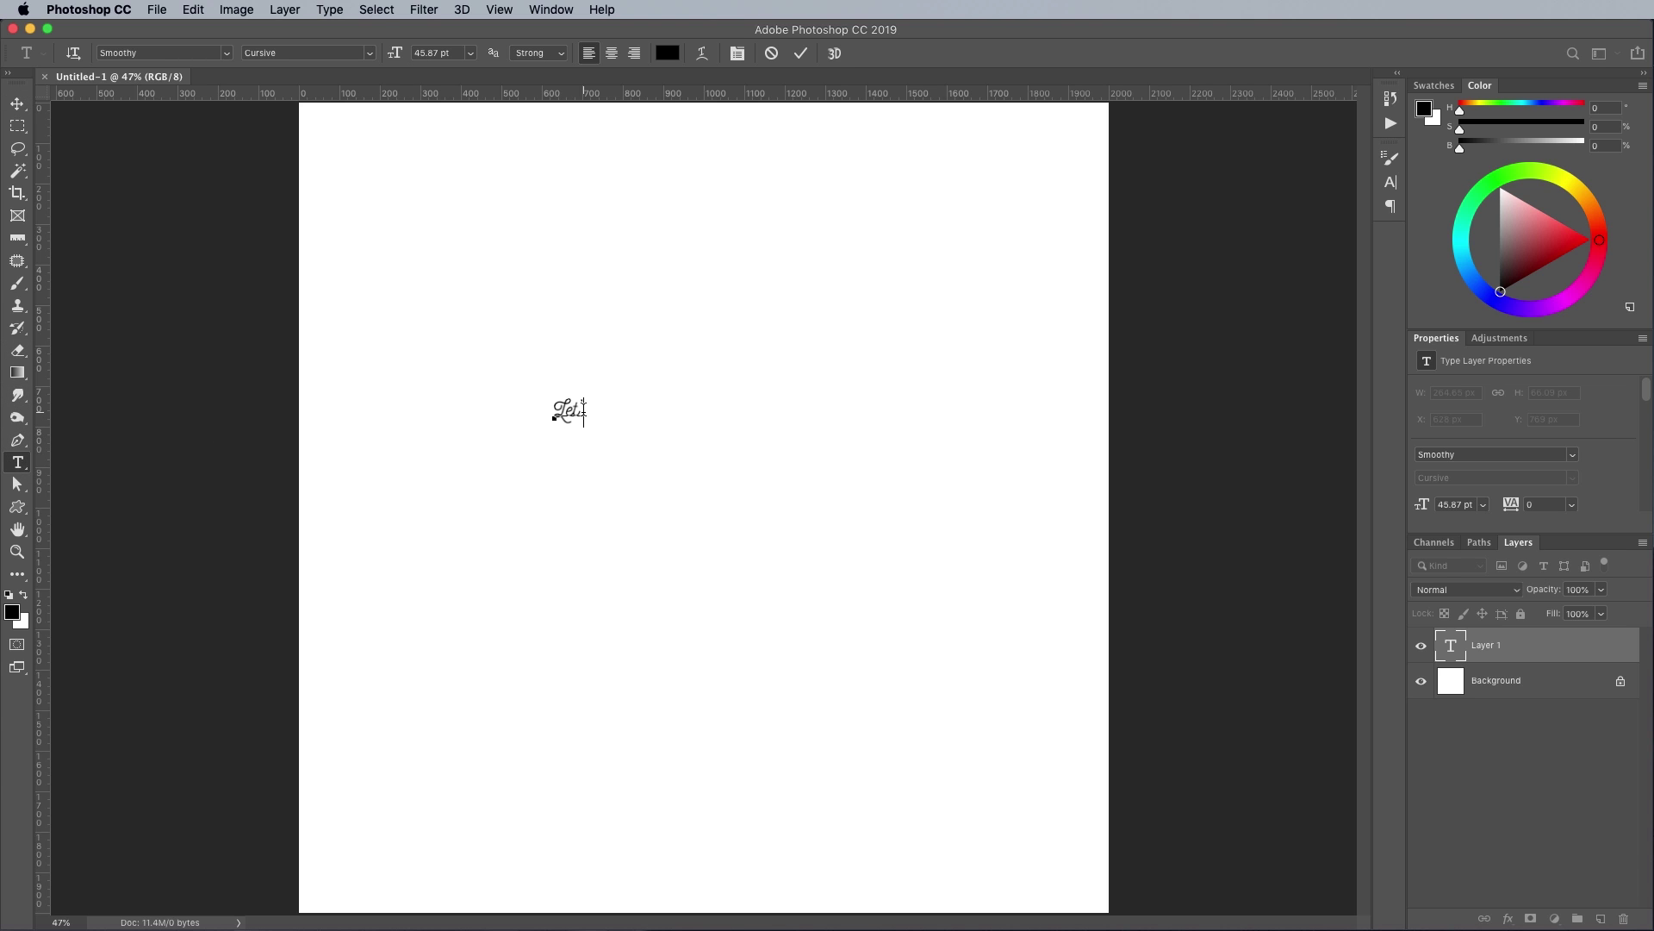
{"action": "left_click", "coordinate": [17, 104]}
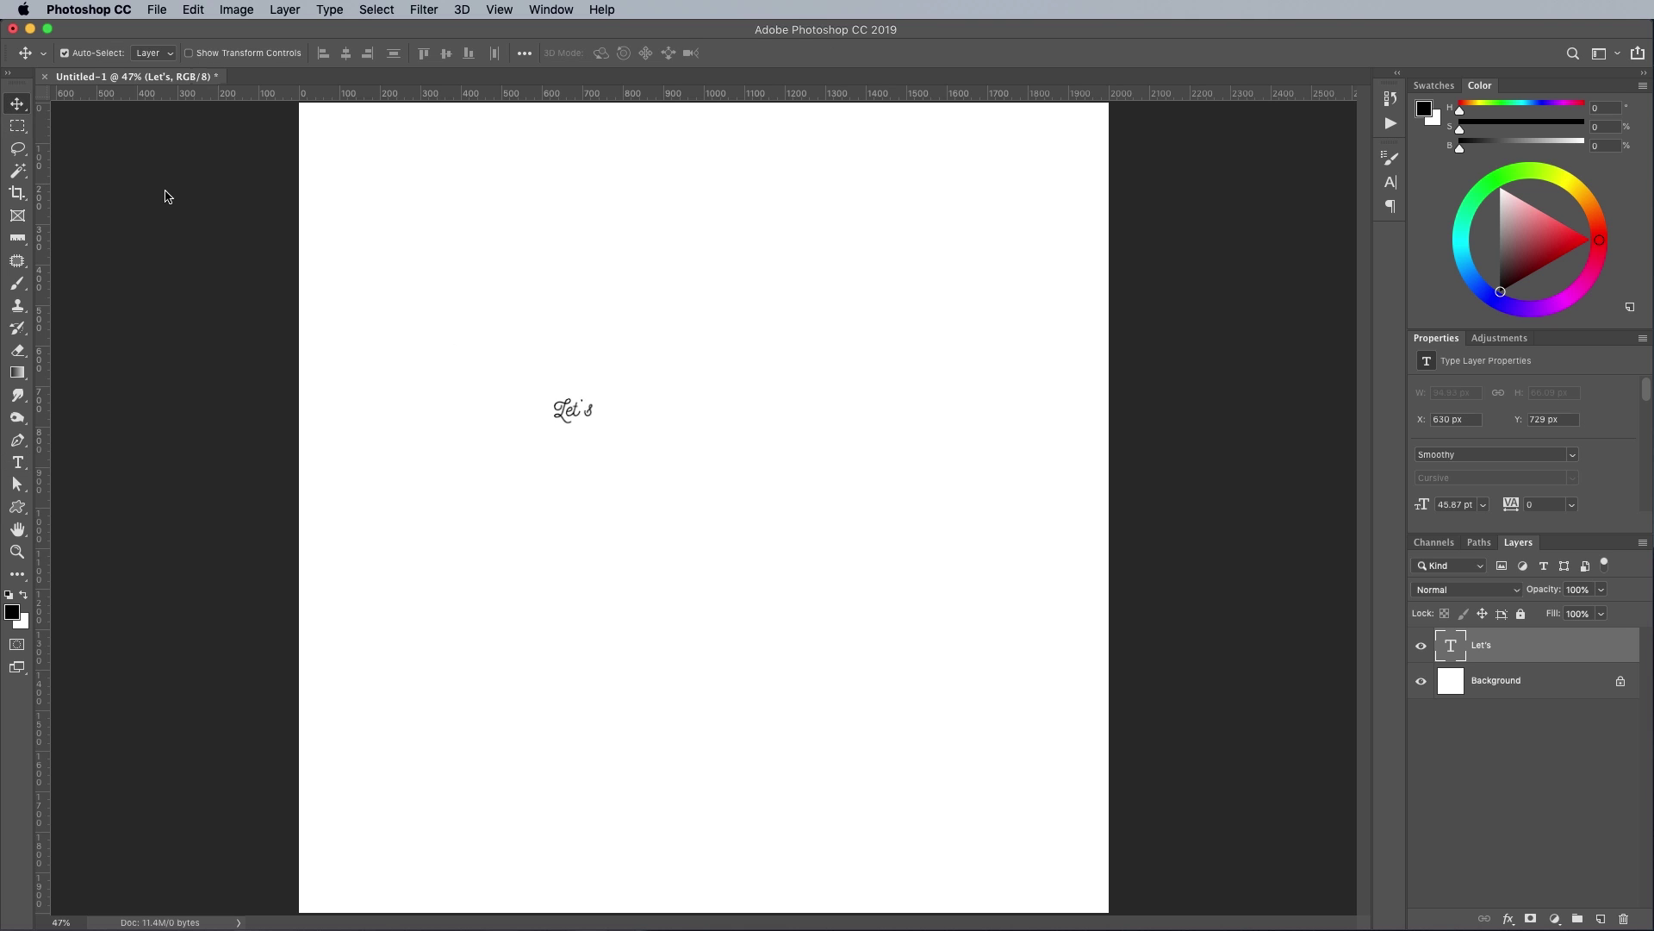
Scale the "Let's" text up to about 586 pt and place a duplicate of it directly below
{"action": "key", "text": "super+t"}
{"action": "left_click_drag", "start_coordinate": [597, 427], "coordinate": [853, 539]}
{"action": "left_click_drag", "start_coordinate": [601, 426], "coordinate": [700, 733]}
{"action": "key", "text": "Return"}
Replace the lower copy's text with "Party", using a capital P
{"action": "double_click", "coordinate": [700, 728]}
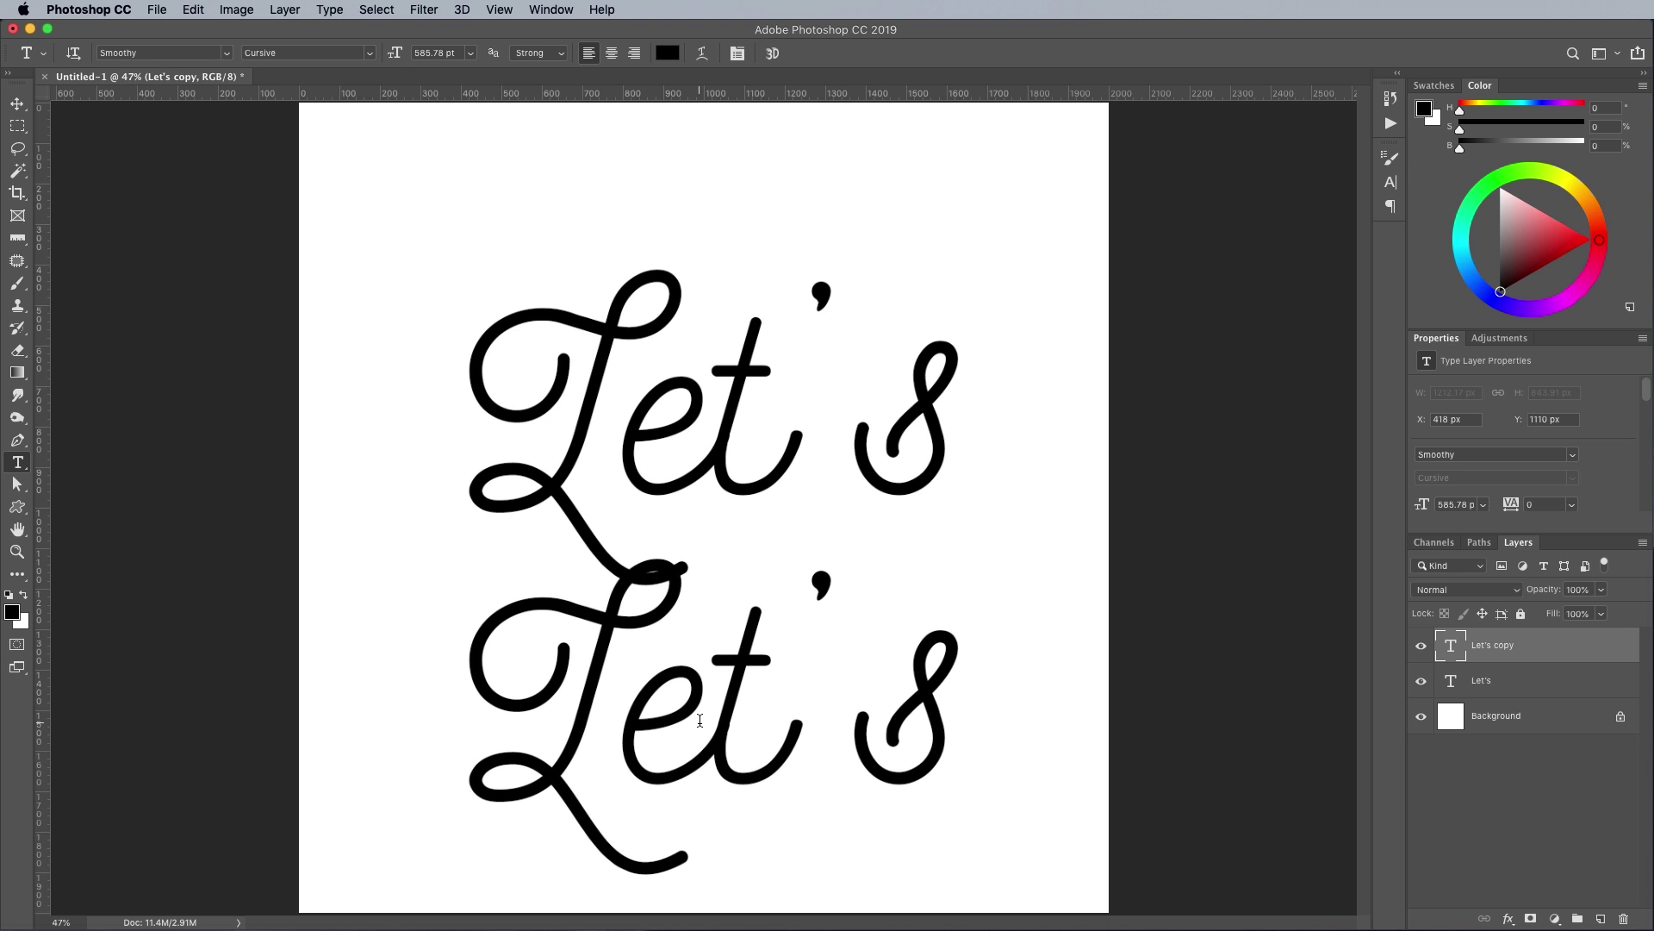
{"action": "key", "text": "super+a"}
{"action": "type", "text": "party"}
{"action": "key", "text": "Left"}
{"action": "key", "text": "Left"}
{"action": "key", "text": "Left"}
{"action": "key", "text": "Left"}
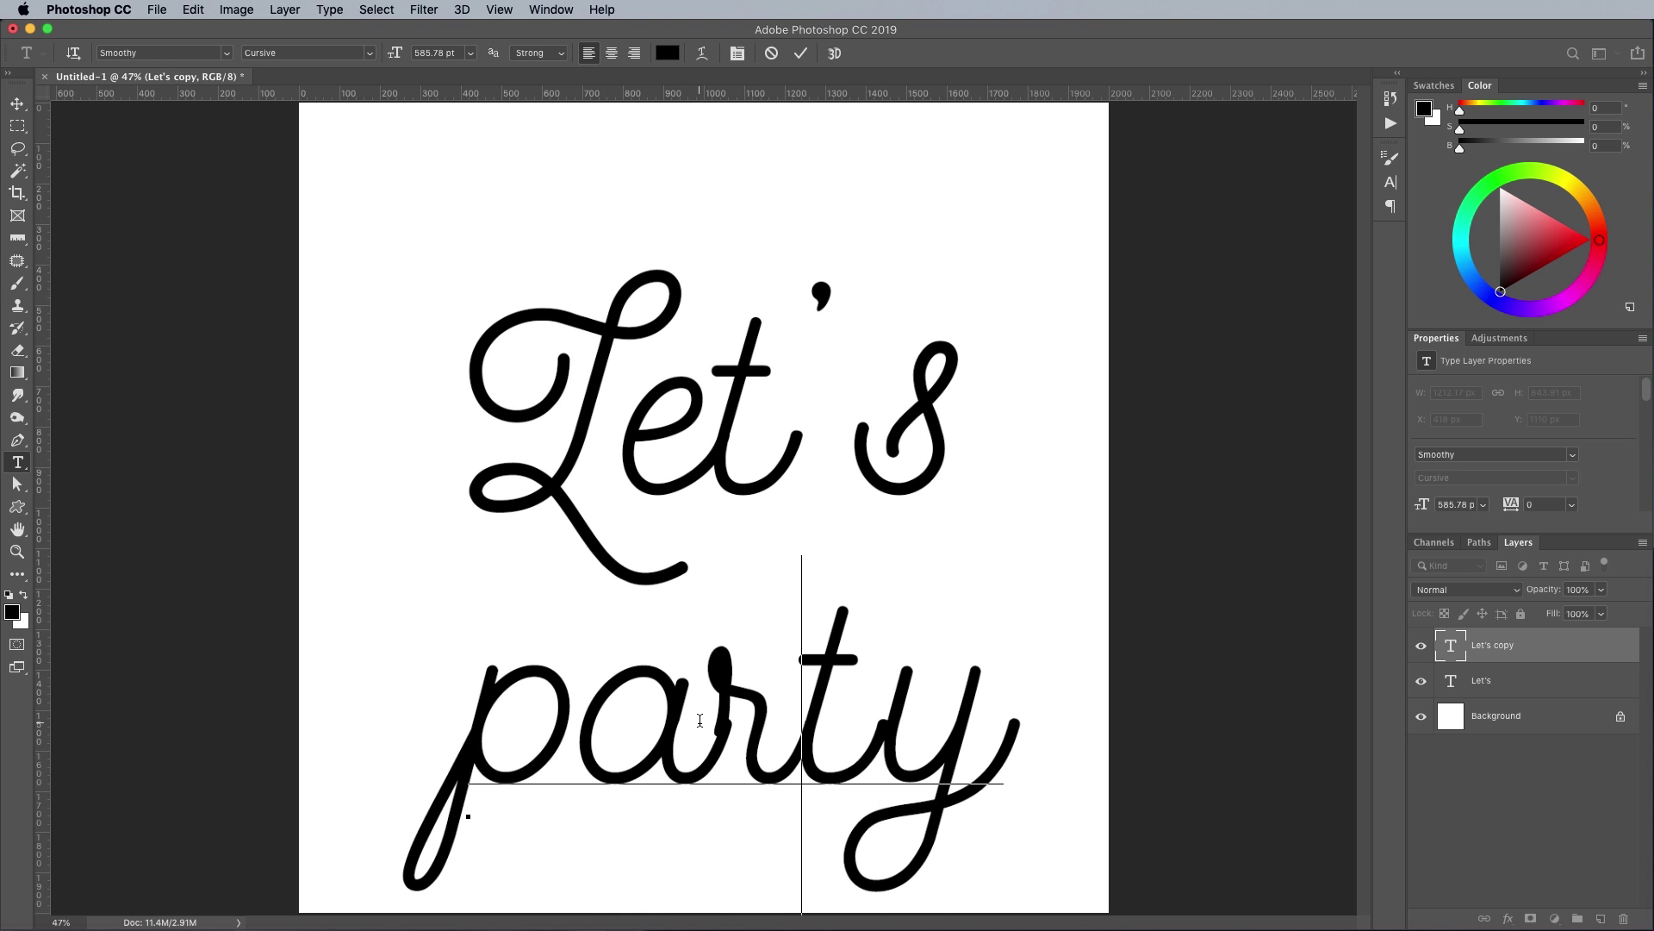
{"action": "key", "text": "BackSpace"}
{"action": "type", "text": "P"}
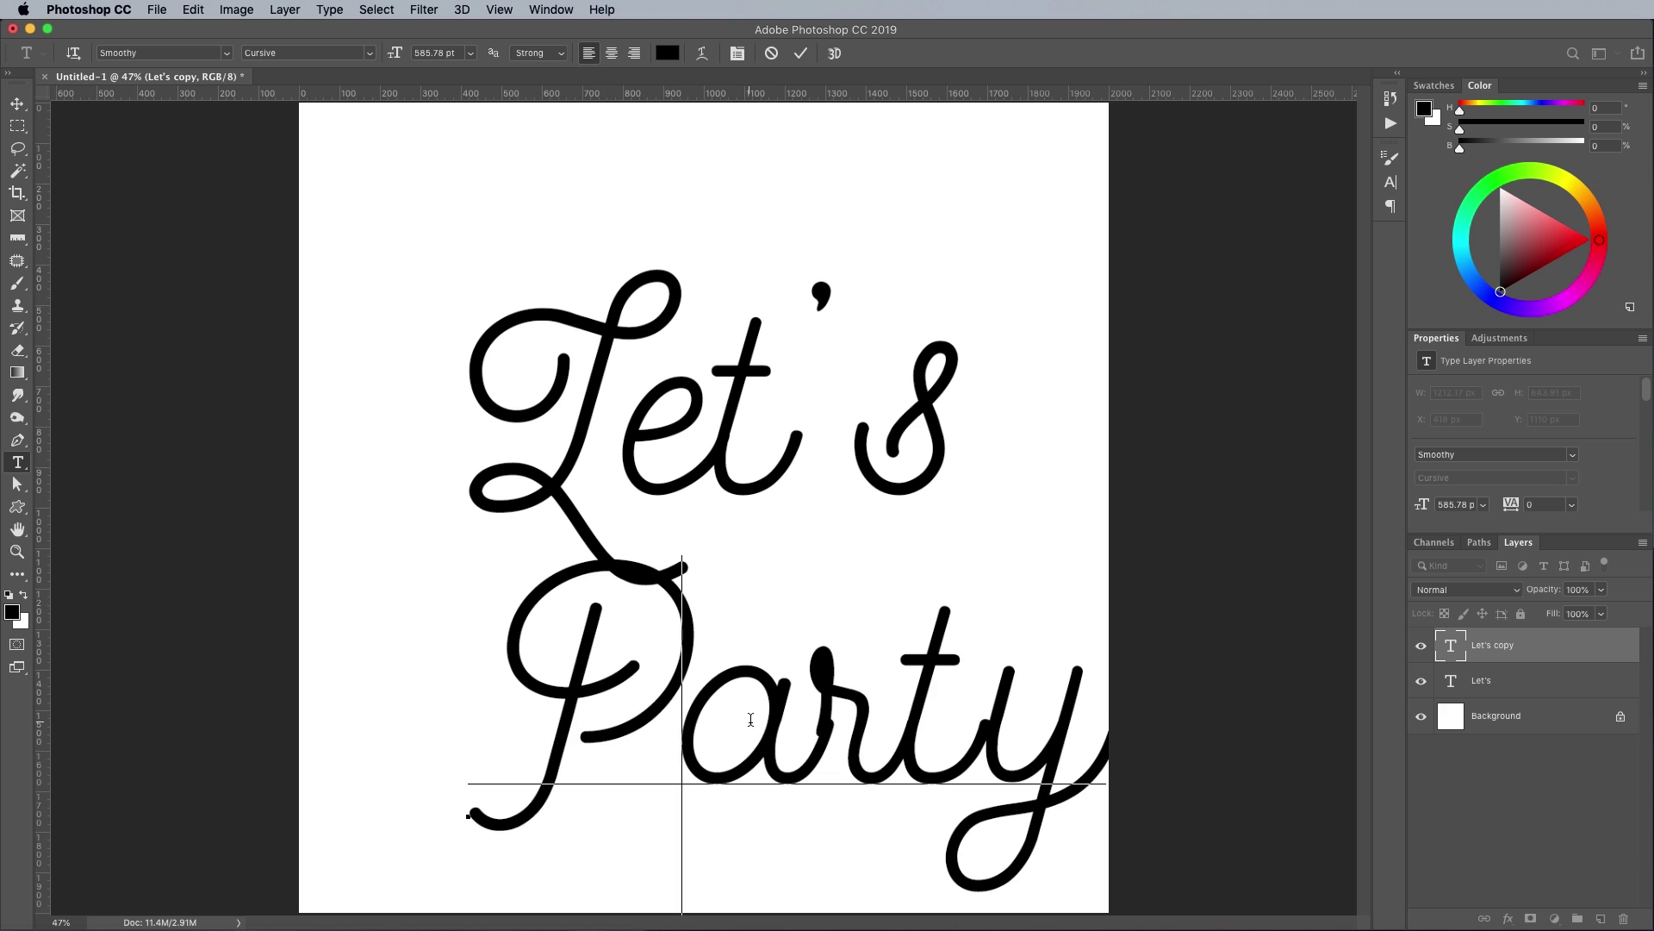
Set the kerning of the whole word "Party" to Metrics
{"action": "key", "text": "super+a"}
{"action": "left_click", "coordinate": [1390, 183]}
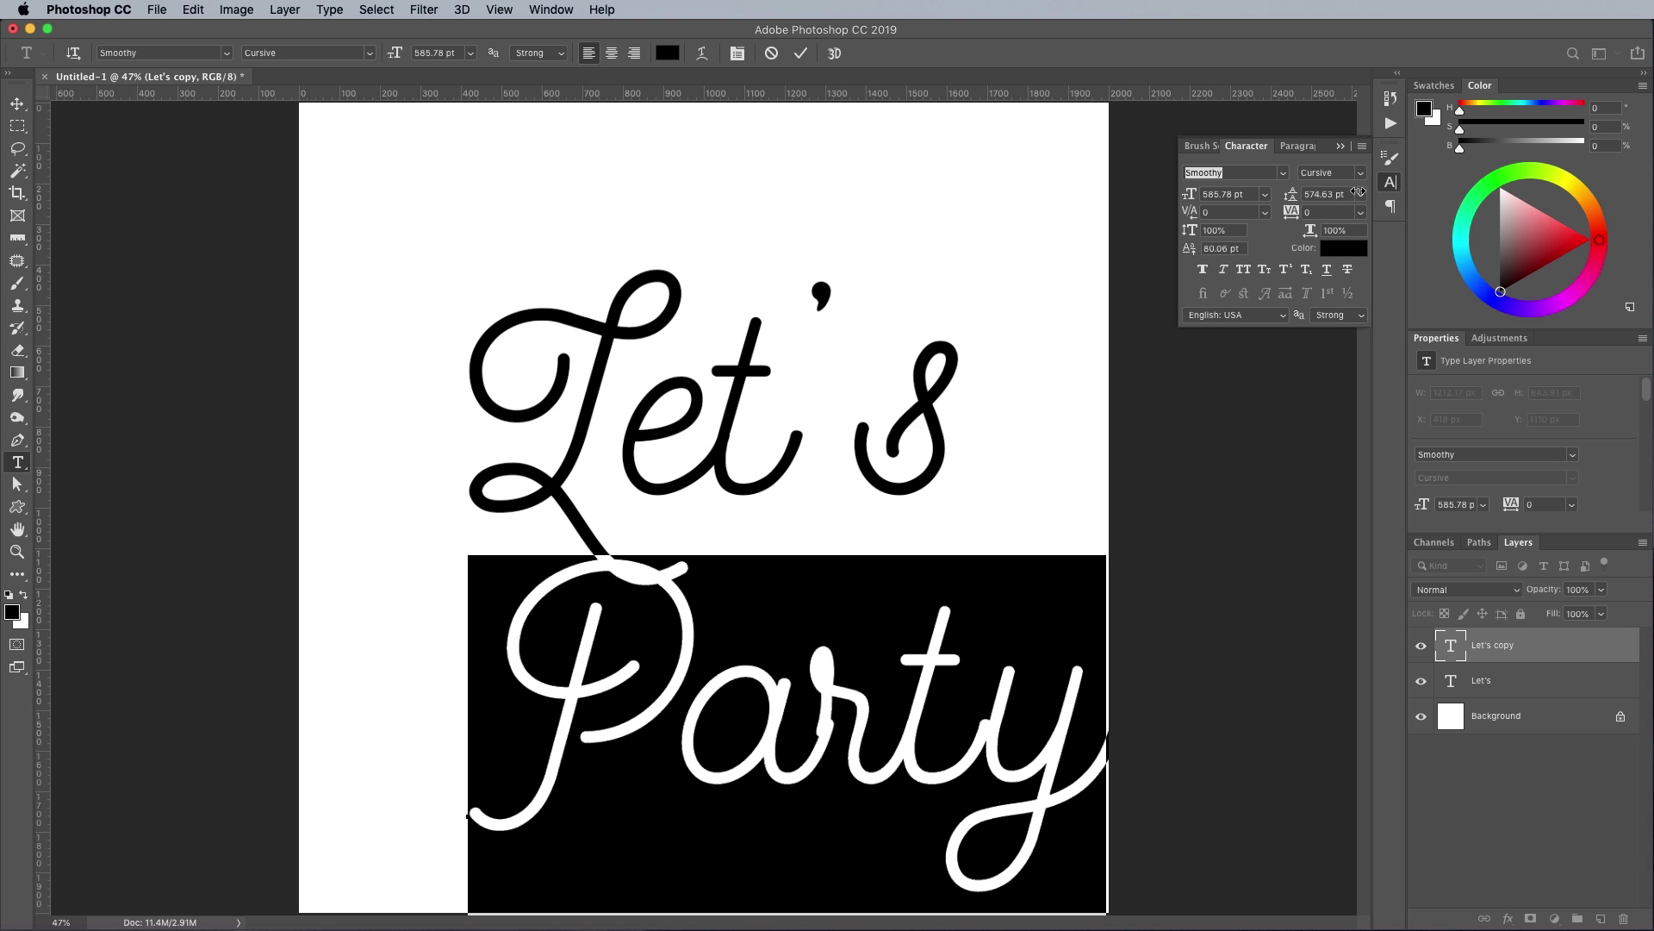
{"action": "left_click", "coordinate": [1265, 213]}
{"action": "left_click", "coordinate": [1256, 226]}
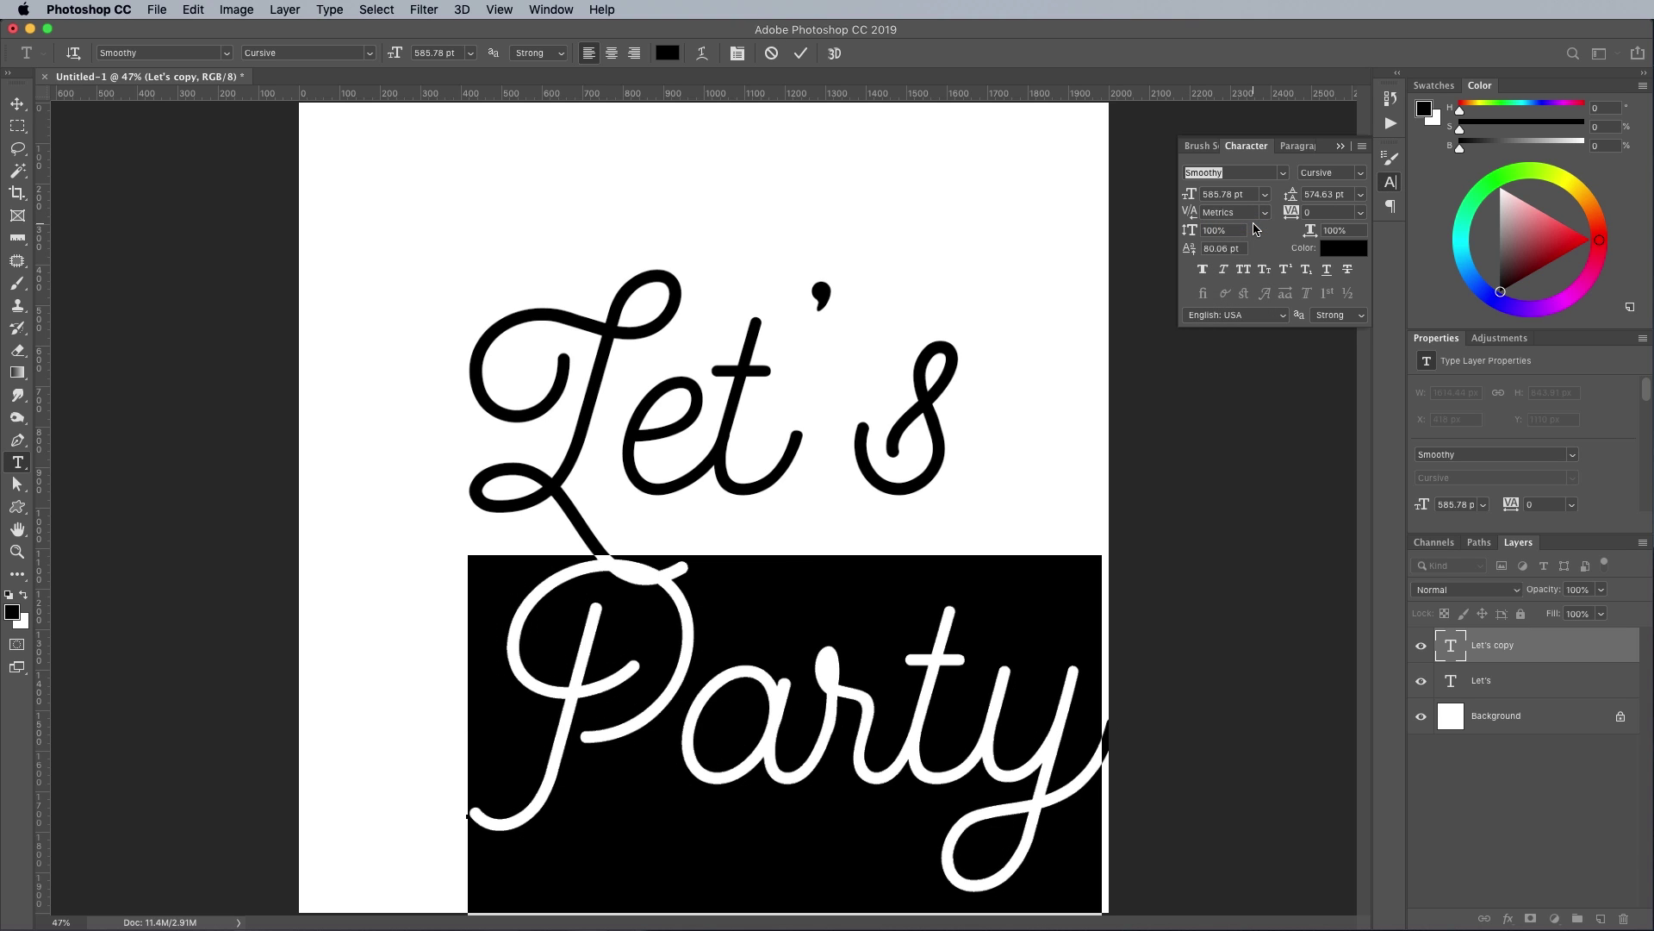
{"action": "key", "text": "super+Return"}
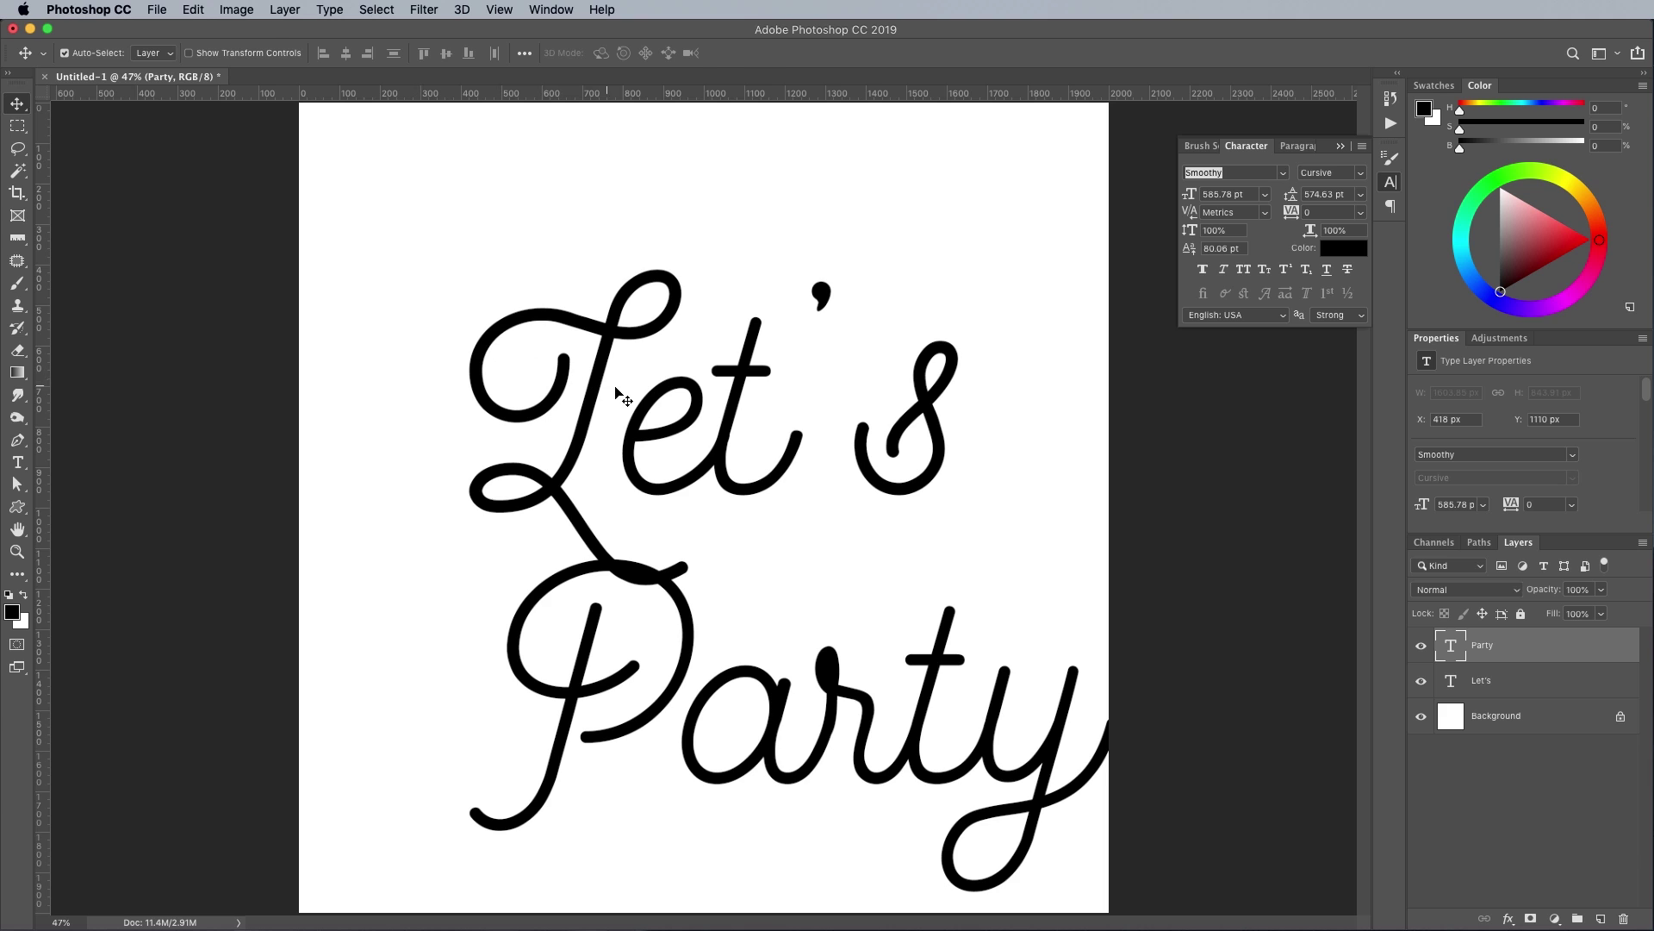
Set the kerning of the whole word "Let's" to Metrics
{"action": "left_click", "coordinate": [622, 394]}
{"action": "key", "text": "super+a"}
{"action": "left_click", "coordinate": [1266, 213]}
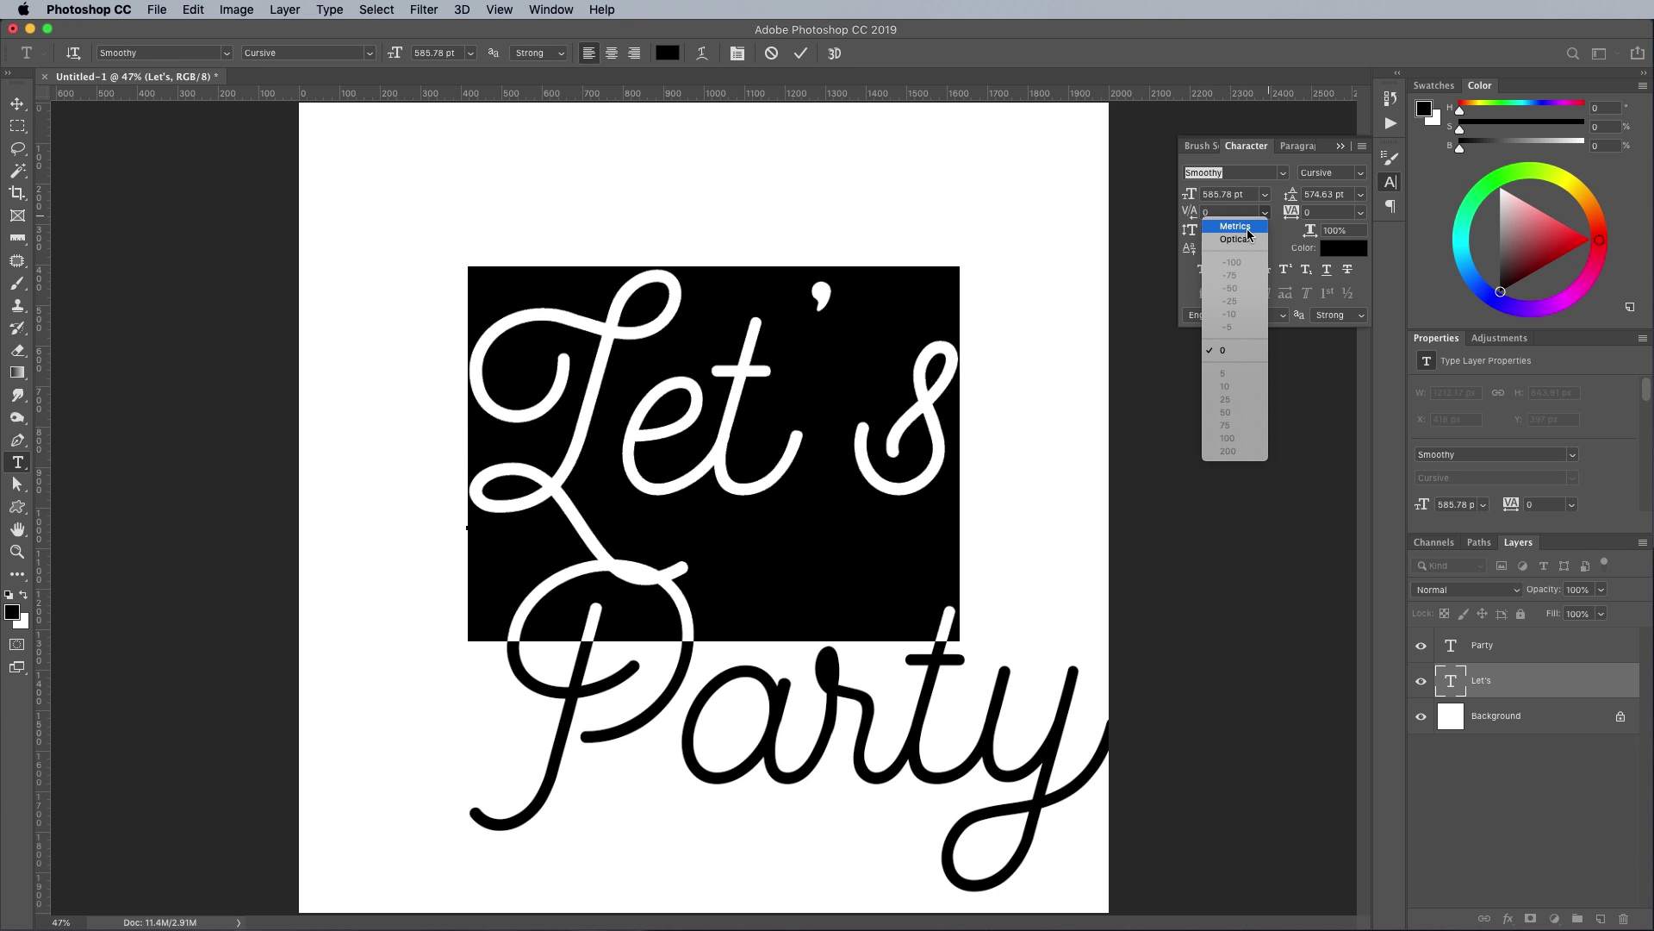
{"action": "left_click", "coordinate": [1247, 233]}
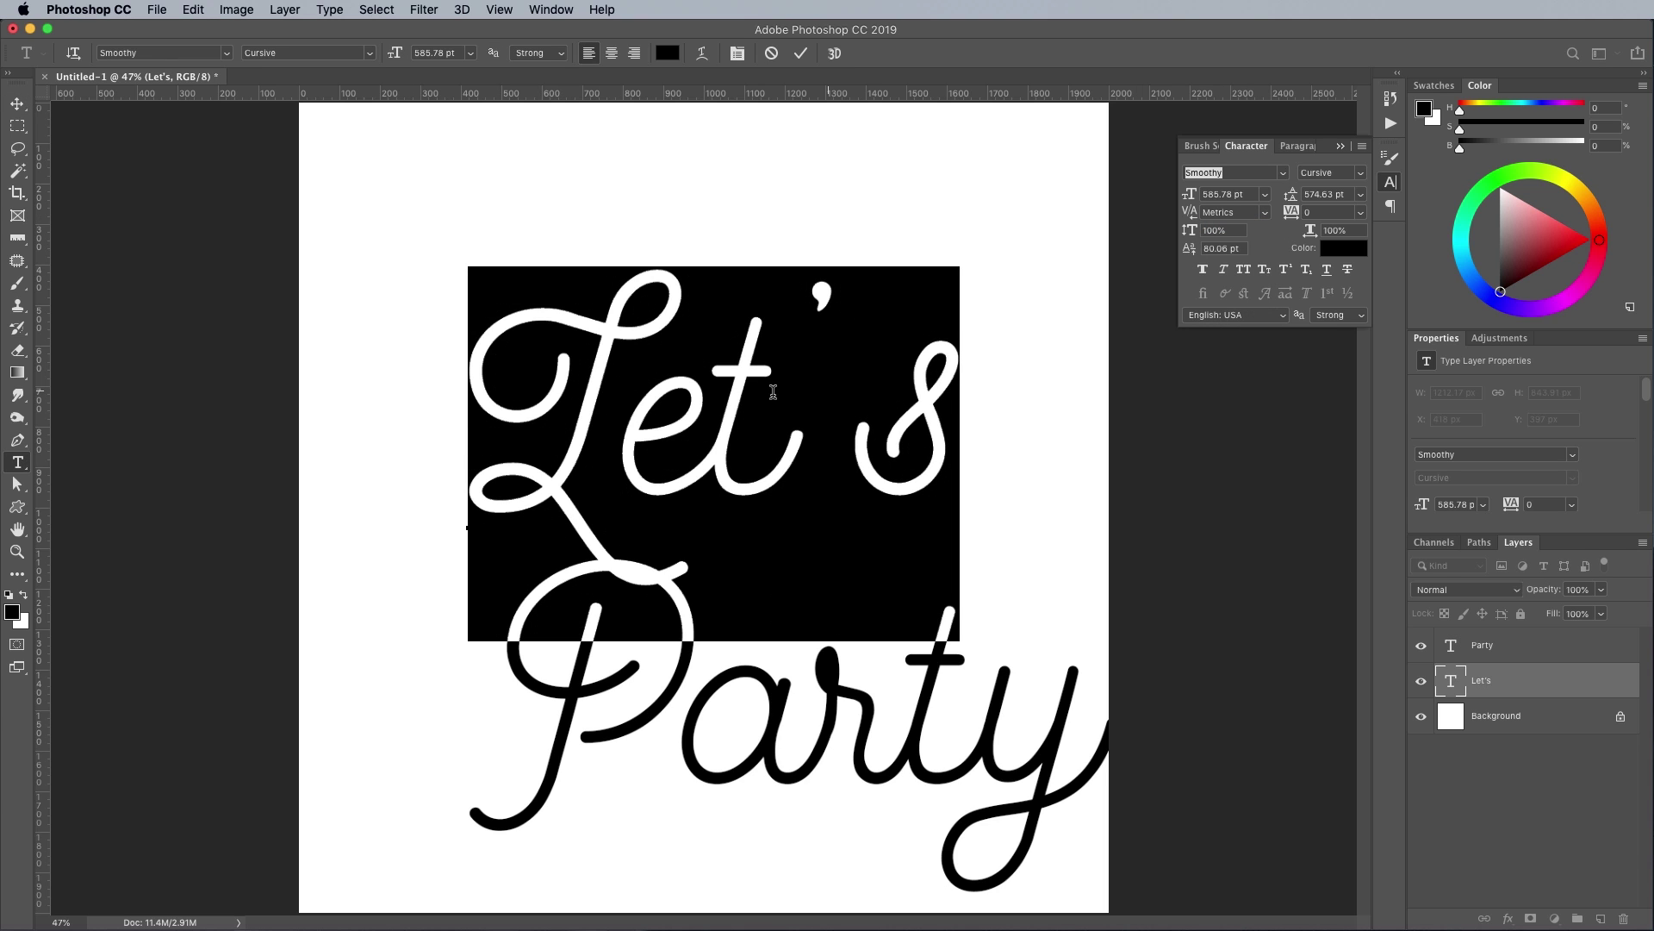
Lower the letters "et's" relative to the capital L by setting their baseline shift to -19.94 pt
{"action": "left_click_drag", "start_coordinate": [634, 403], "coordinate": [946, 429]}
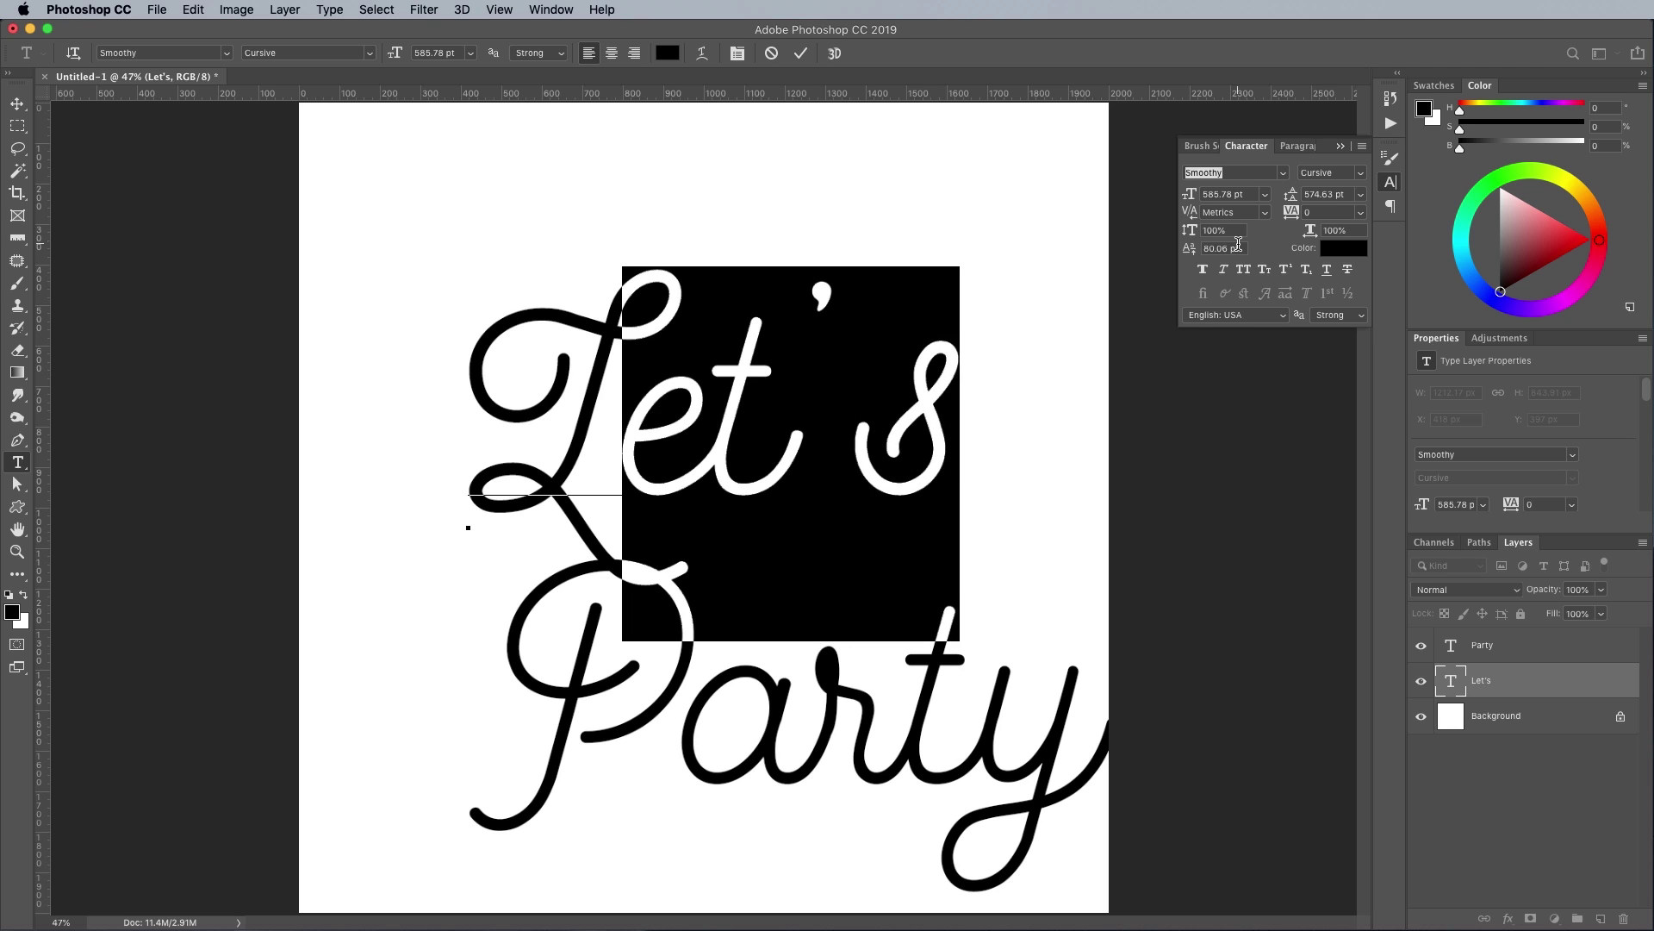
{"action": "left_click", "coordinate": [1238, 247]}
{"action": "key", "text": "shift+Down"}
{"action": "key", "text": "shift+Down"}
{"action": "key", "text": "shift+Down"}
{"action": "key", "text": "shift+Down"}
{"action": "key", "text": "shift+Down"}
{"action": "key", "text": "shift+Down"}
{"action": "key", "text": "shift+Down"}
{"action": "key", "text": "shift+Down"}
{"action": "key", "text": "shift+Down"}
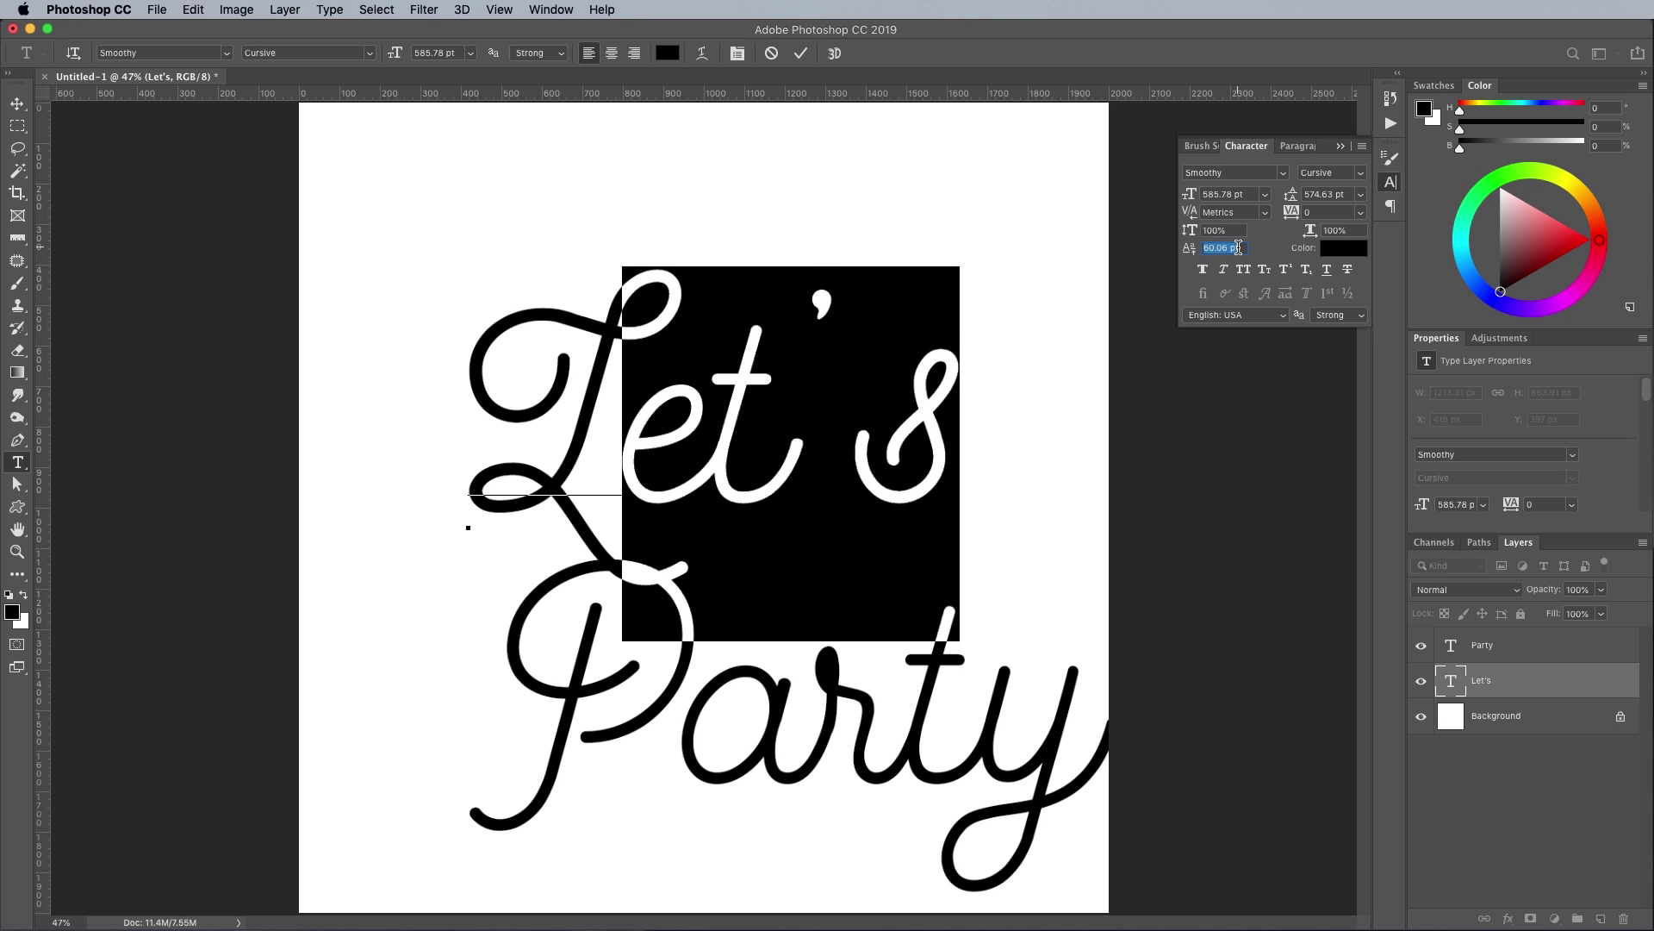
{"action": "key", "text": "shift+Down"}
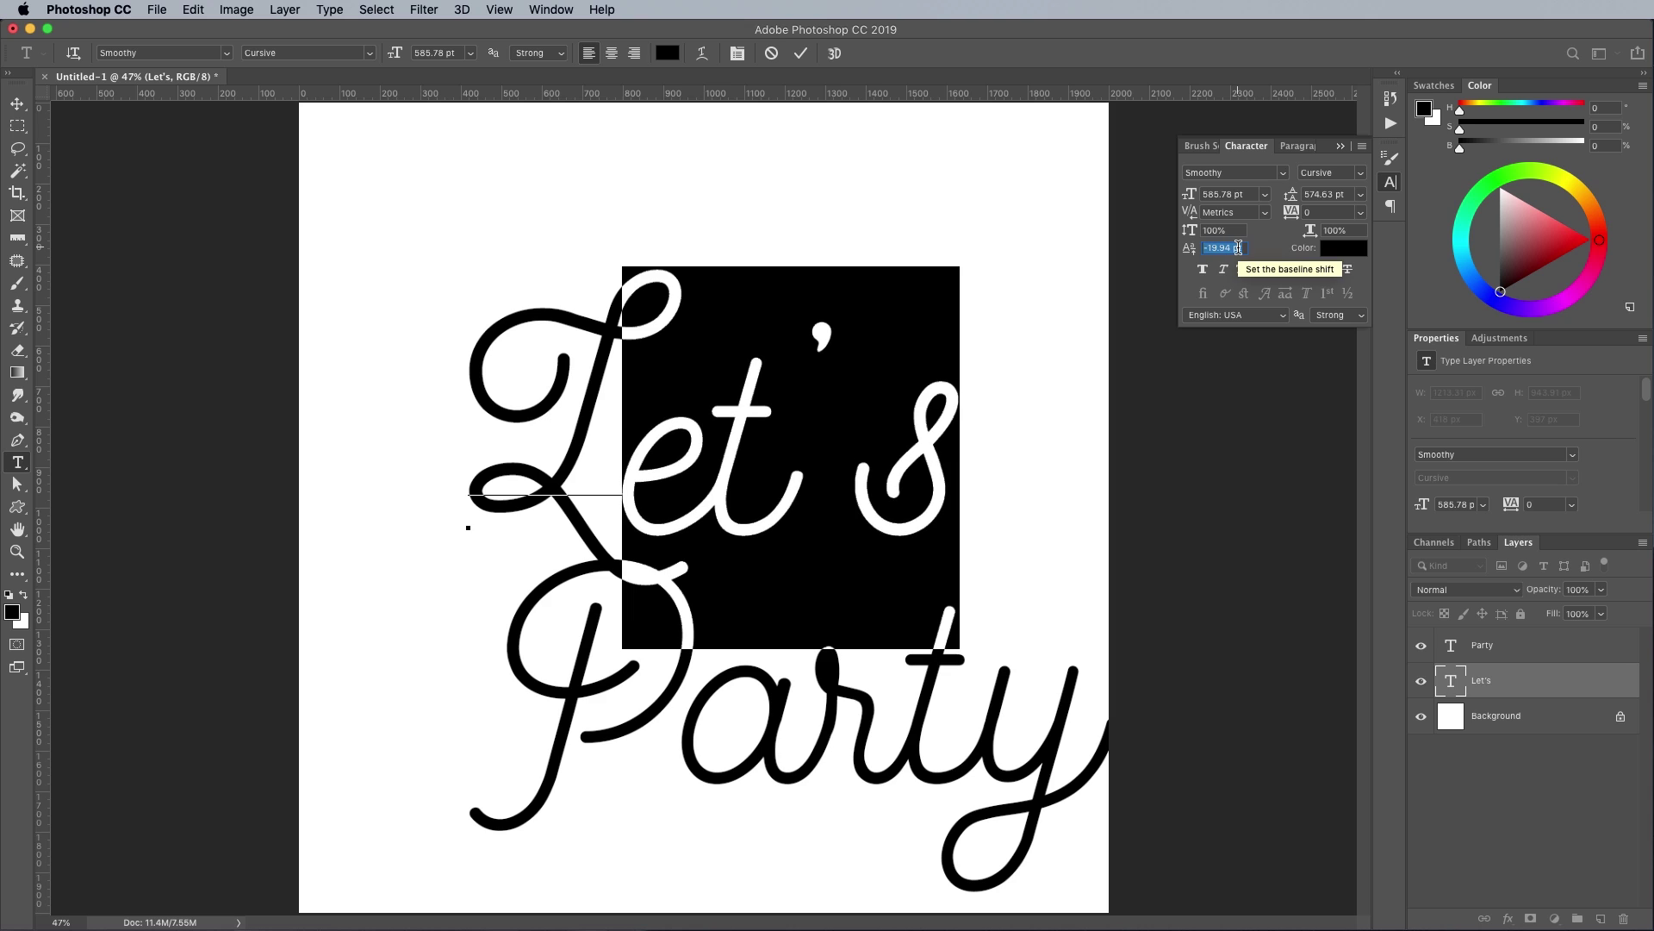
Tighten the kerning between the "L" and the "e" of "Let's" to -80
{"action": "key", "text": "Left"}
{"action": "key", "text": "Escape"}
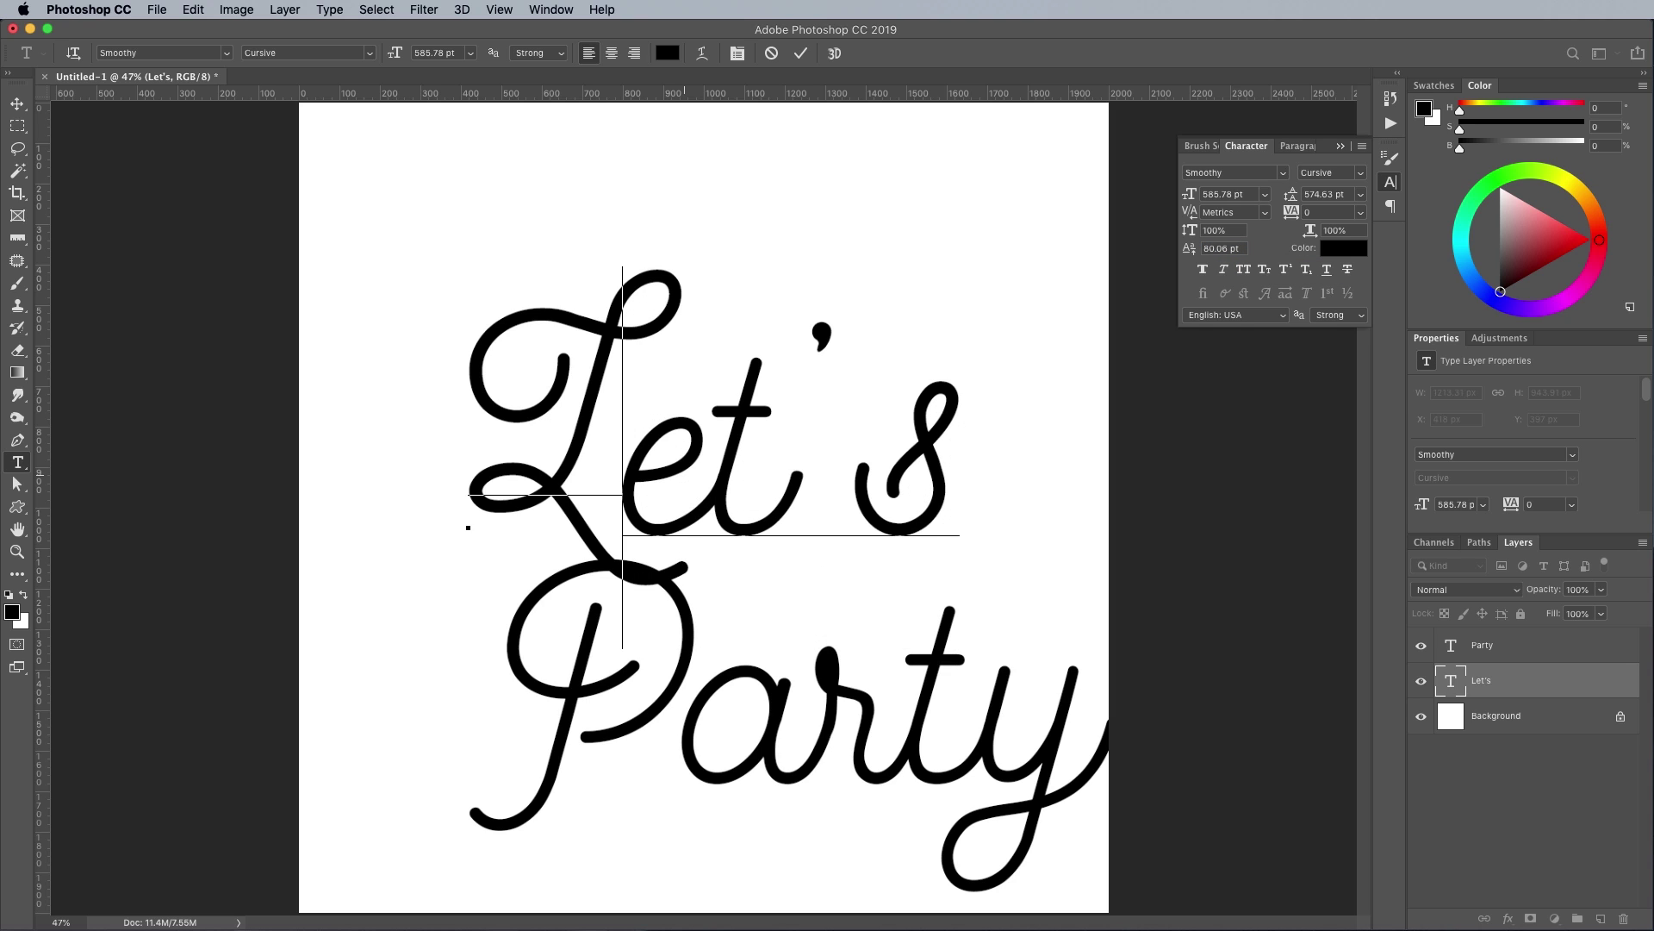
{"action": "key", "text": "alt+Left"}
{"action": "key", "text": "alt+Left"}
{"action": "key", "text": "alt+Left"}
{"action": "key", "text": "alt+Left"}
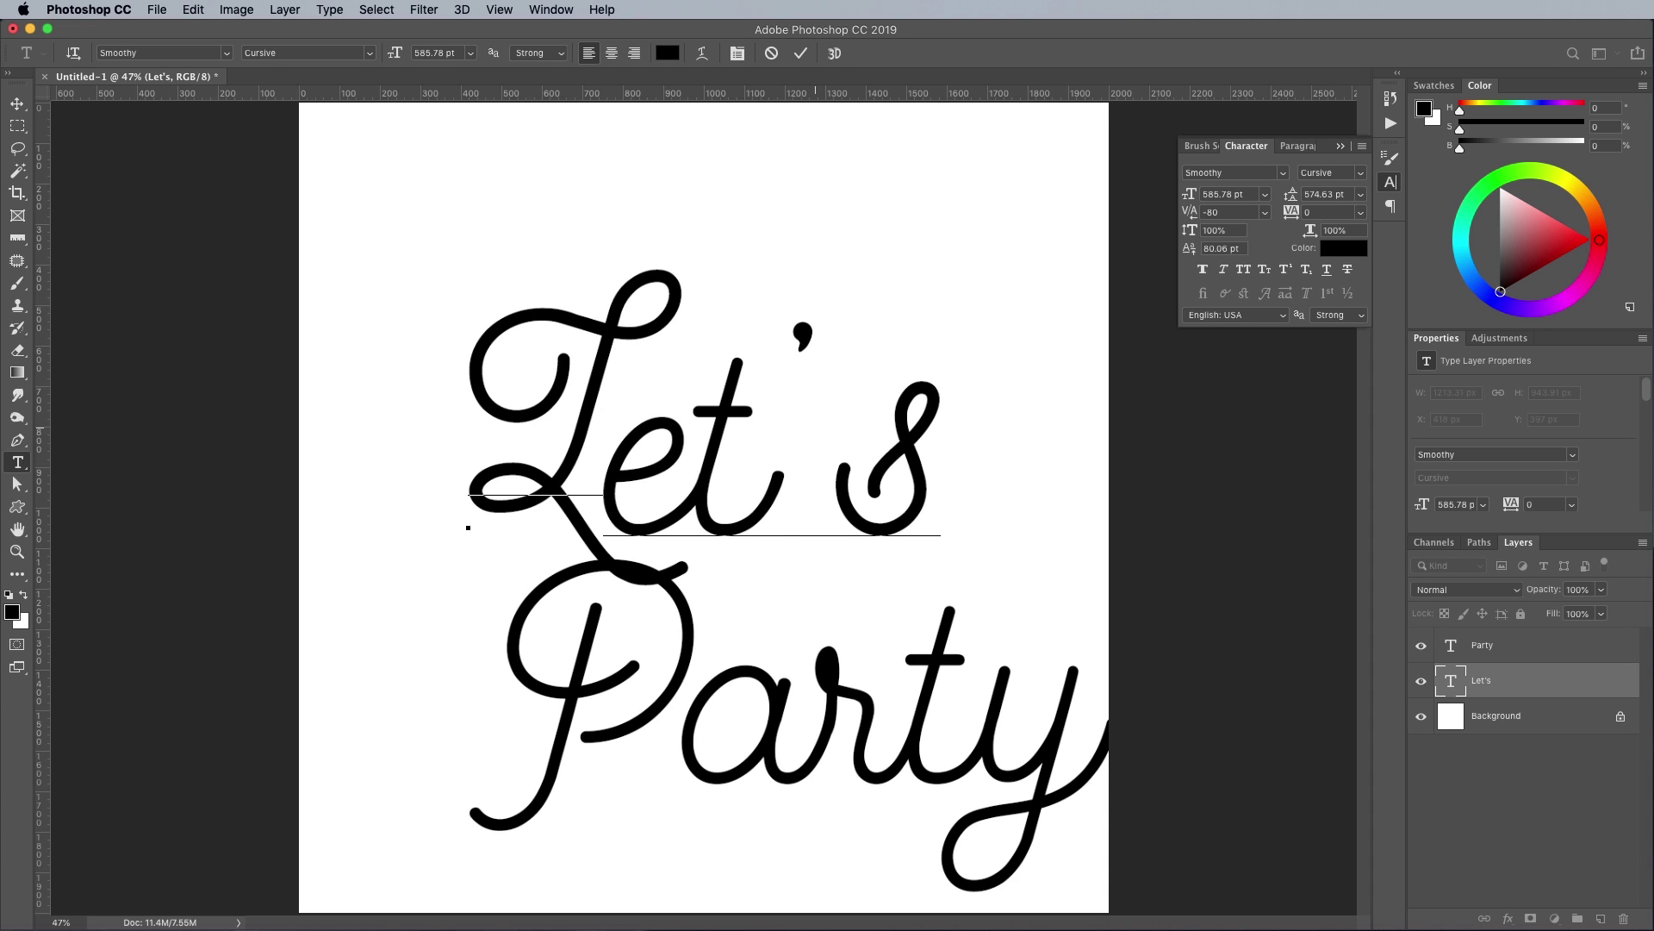
Lower the apostrophe in "Let's" by setting its baseline shift to -109.94 pt
{"action": "left_click_drag", "start_coordinate": [775, 352], "coordinate": [808, 352]}
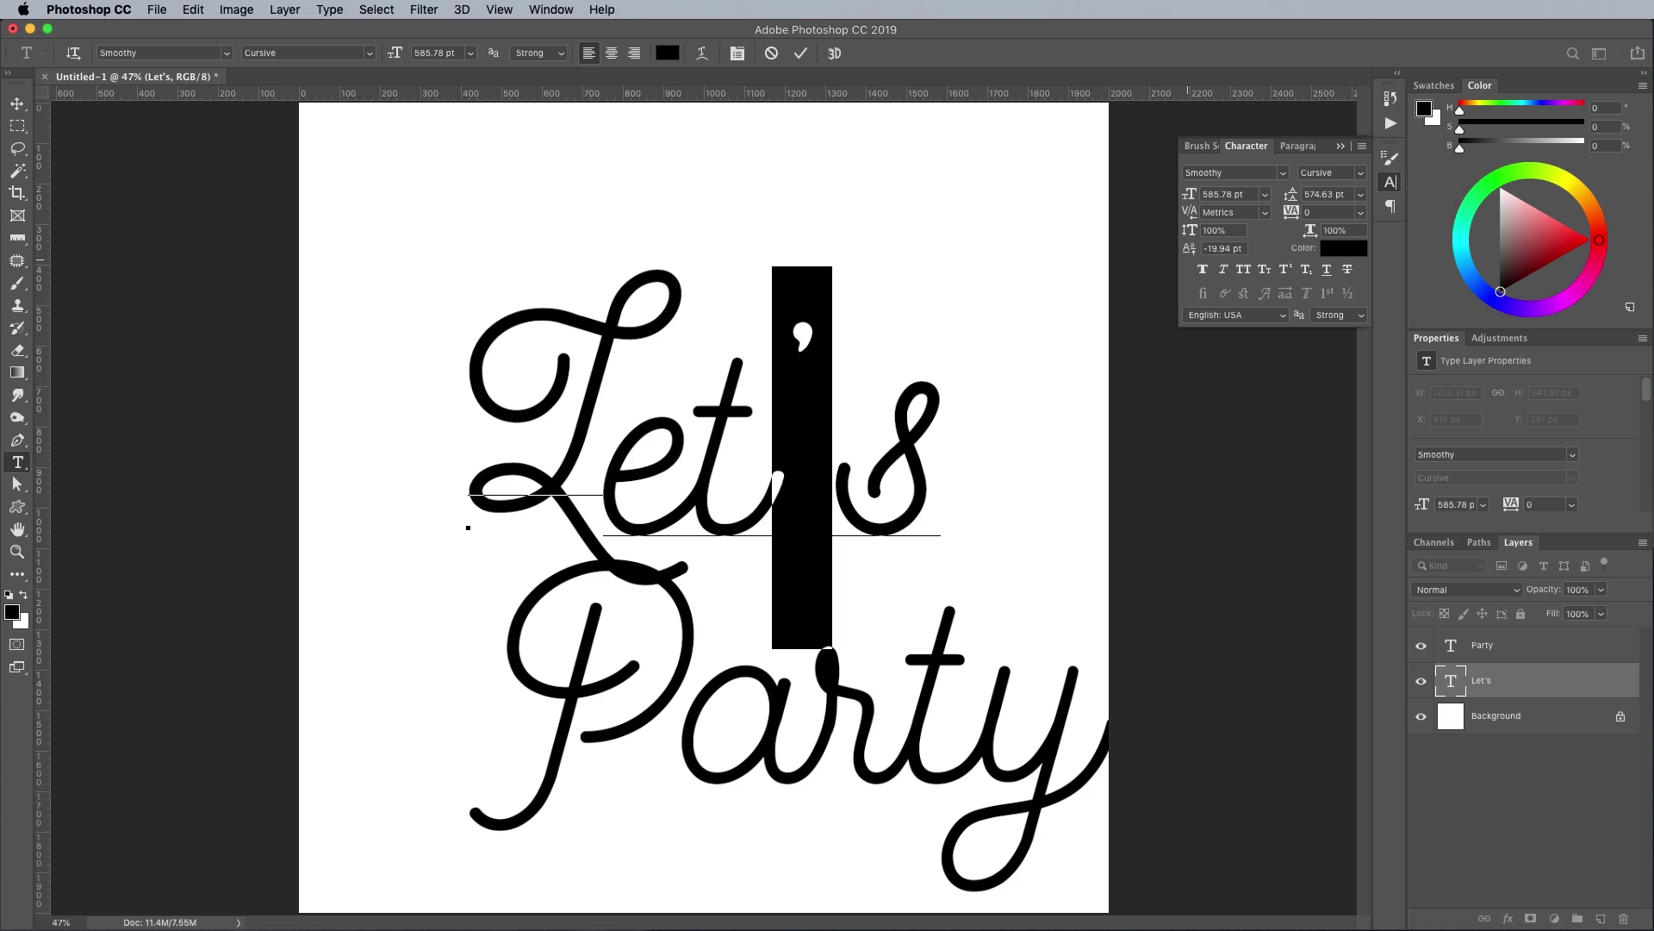
{"action": "left_click", "coordinate": [1218, 248]}
{"action": "key", "text": "shift+Up"}
{"action": "key", "text": "shift+Up"}
{"action": "key", "text": "shift+Down"}
{"action": "key", "text": "shift+Down"}
{"action": "key", "text": "shift+Down"}
{"action": "key", "text": "shift+Down"}
{"action": "key", "text": "shift+Down"}
{"action": "key", "text": "shift+Down"}
{"action": "key", "text": "shift+Down"}
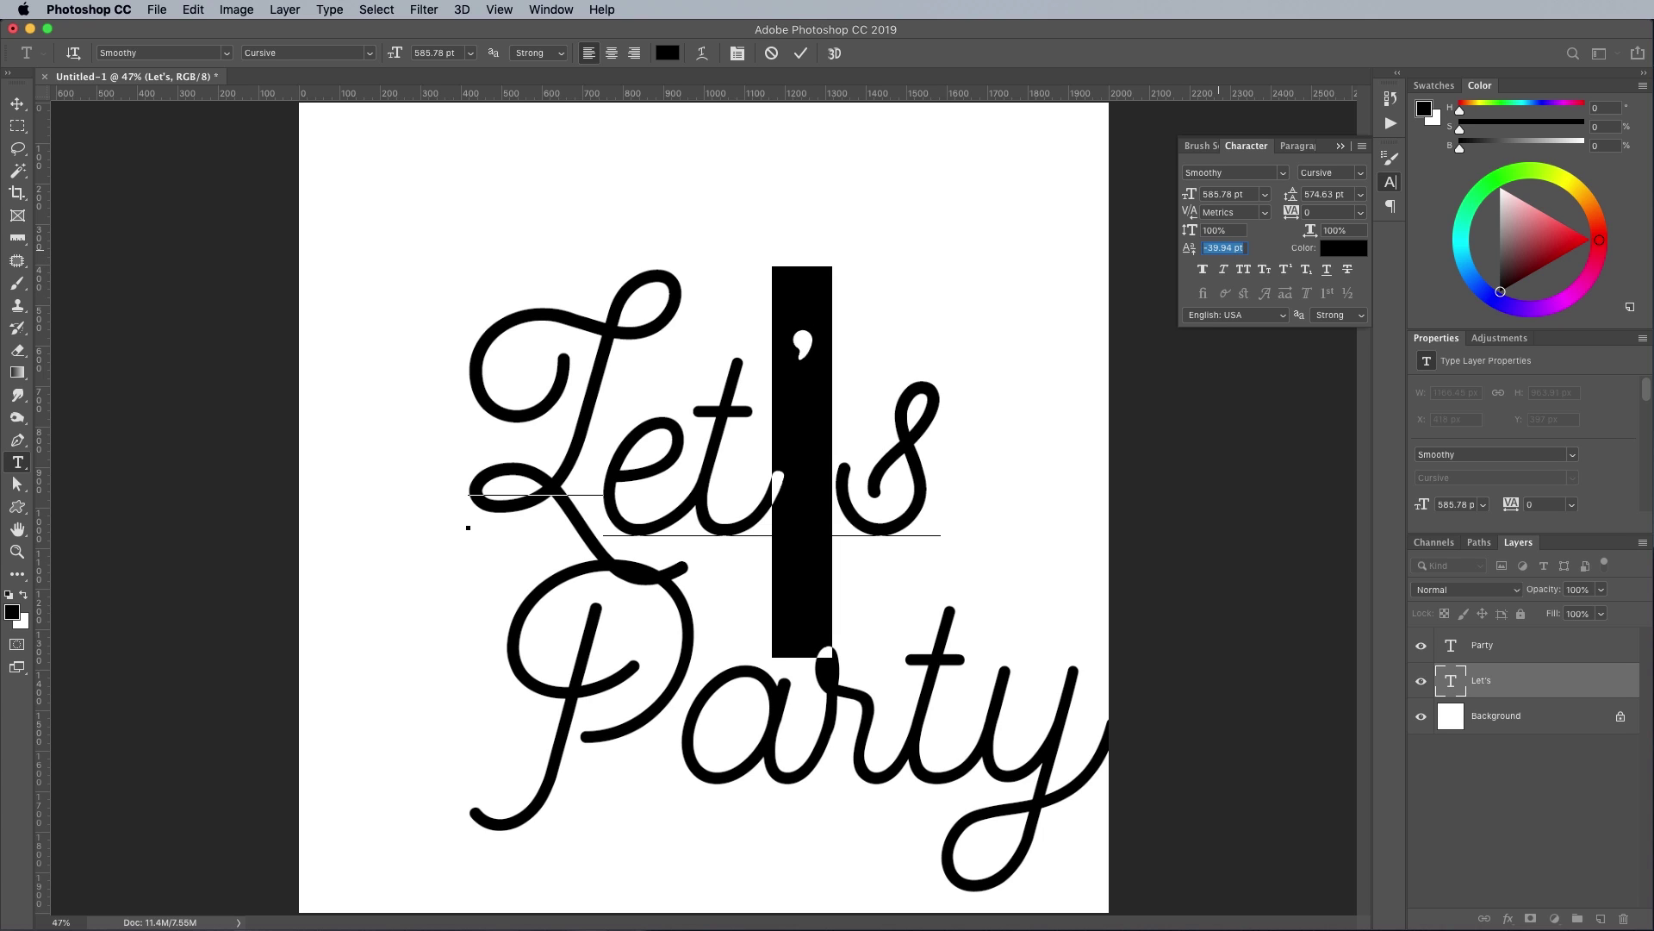
{"action": "key", "text": "shift+Down"}
{"action": "key", "text": "shift+Down"}
{"action": "key", "text": "shift+Down"}
{"action": "key", "text": "shift+Down"}
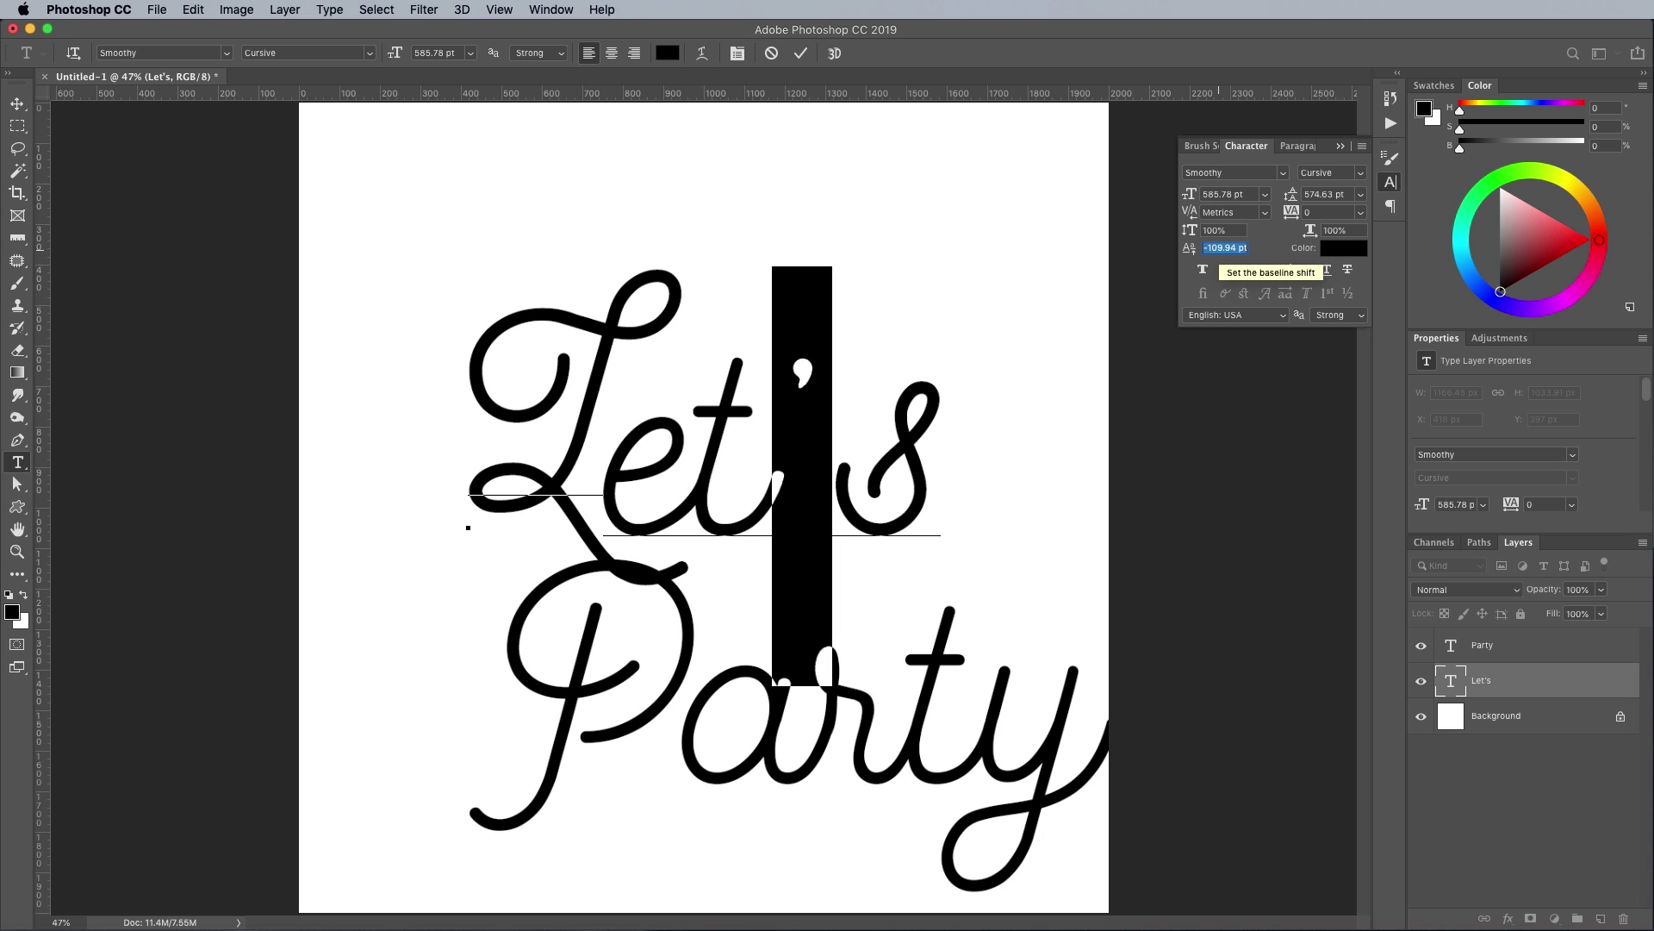
Kern the "s" against the apostrophe to -260 and the apostrophe against the "t" to -20 in "Let's"
{"action": "key", "text": "Right"}
{"action": "left_click", "coordinate": [817, 448]}
{"action": "key", "text": "alt+Left"}
{"action": "key", "text": "alt+Left"}
{"action": "key", "text": "alt+Left"}
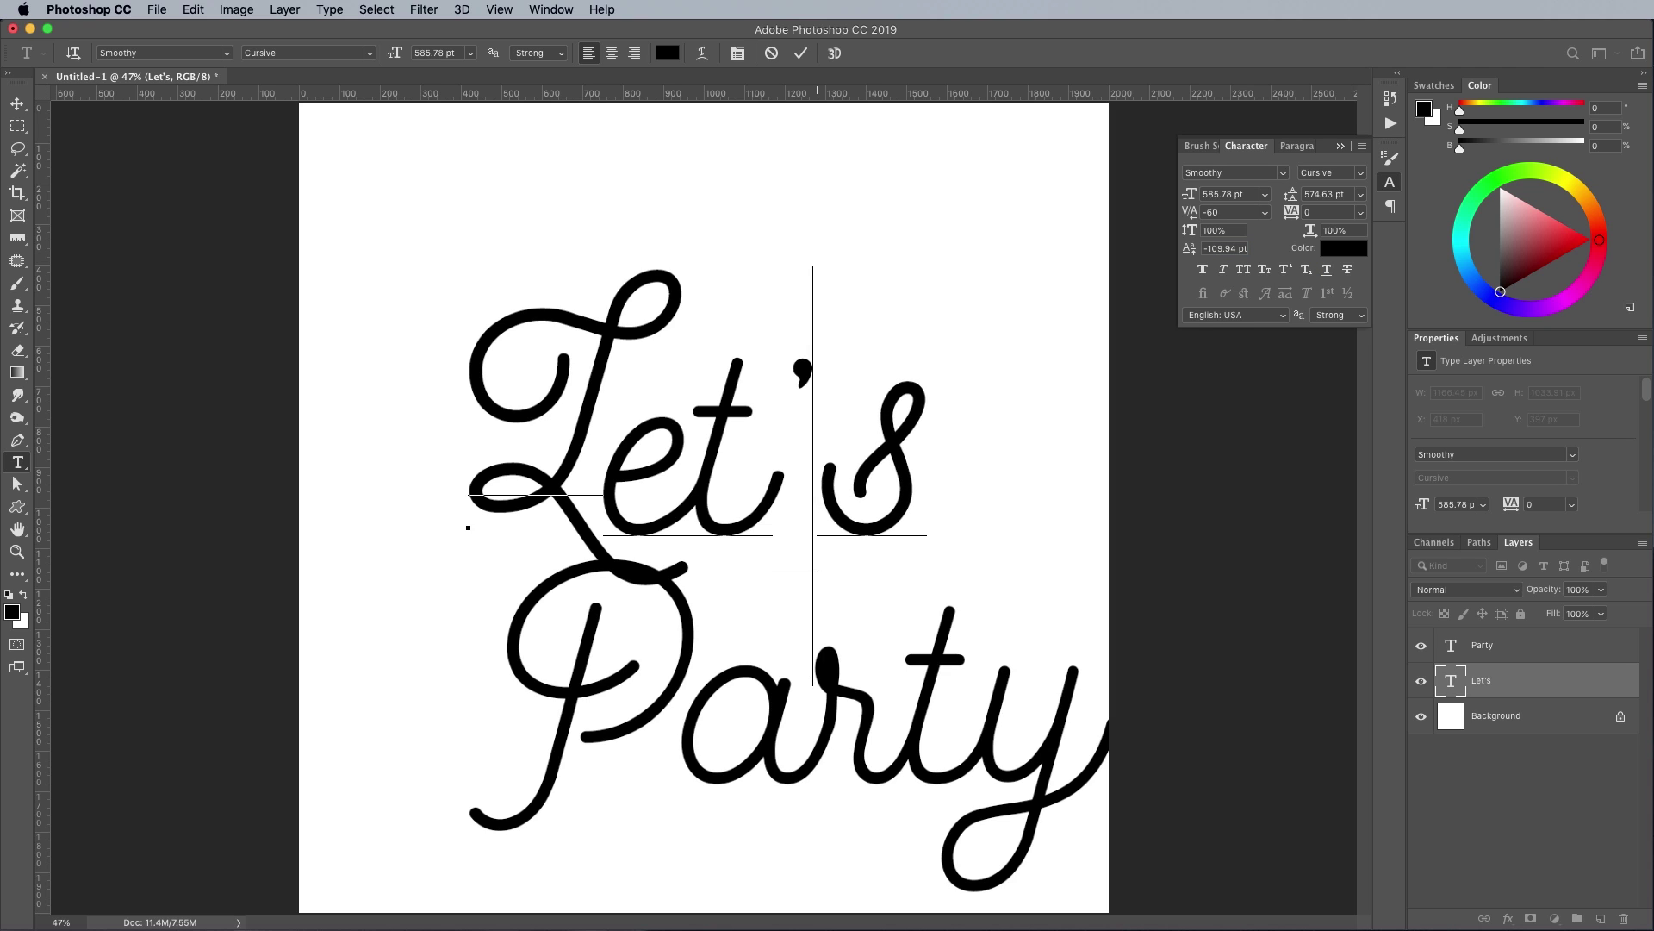
{"action": "key", "text": "alt+Left"}
{"action": "key", "text": "alt+Left"}
{"action": "key", "text": "alt+Left"}
{"action": "key", "text": "alt+Left"}
{"action": "key", "text": "alt+Left"}
{"action": "key", "text": "alt+Left"}
{"action": "key", "text": "alt+Left"}
{"action": "key", "text": "alt+Left"}
{"action": "key", "text": "alt+Left"}
{"action": "key", "text": "alt+Left"}
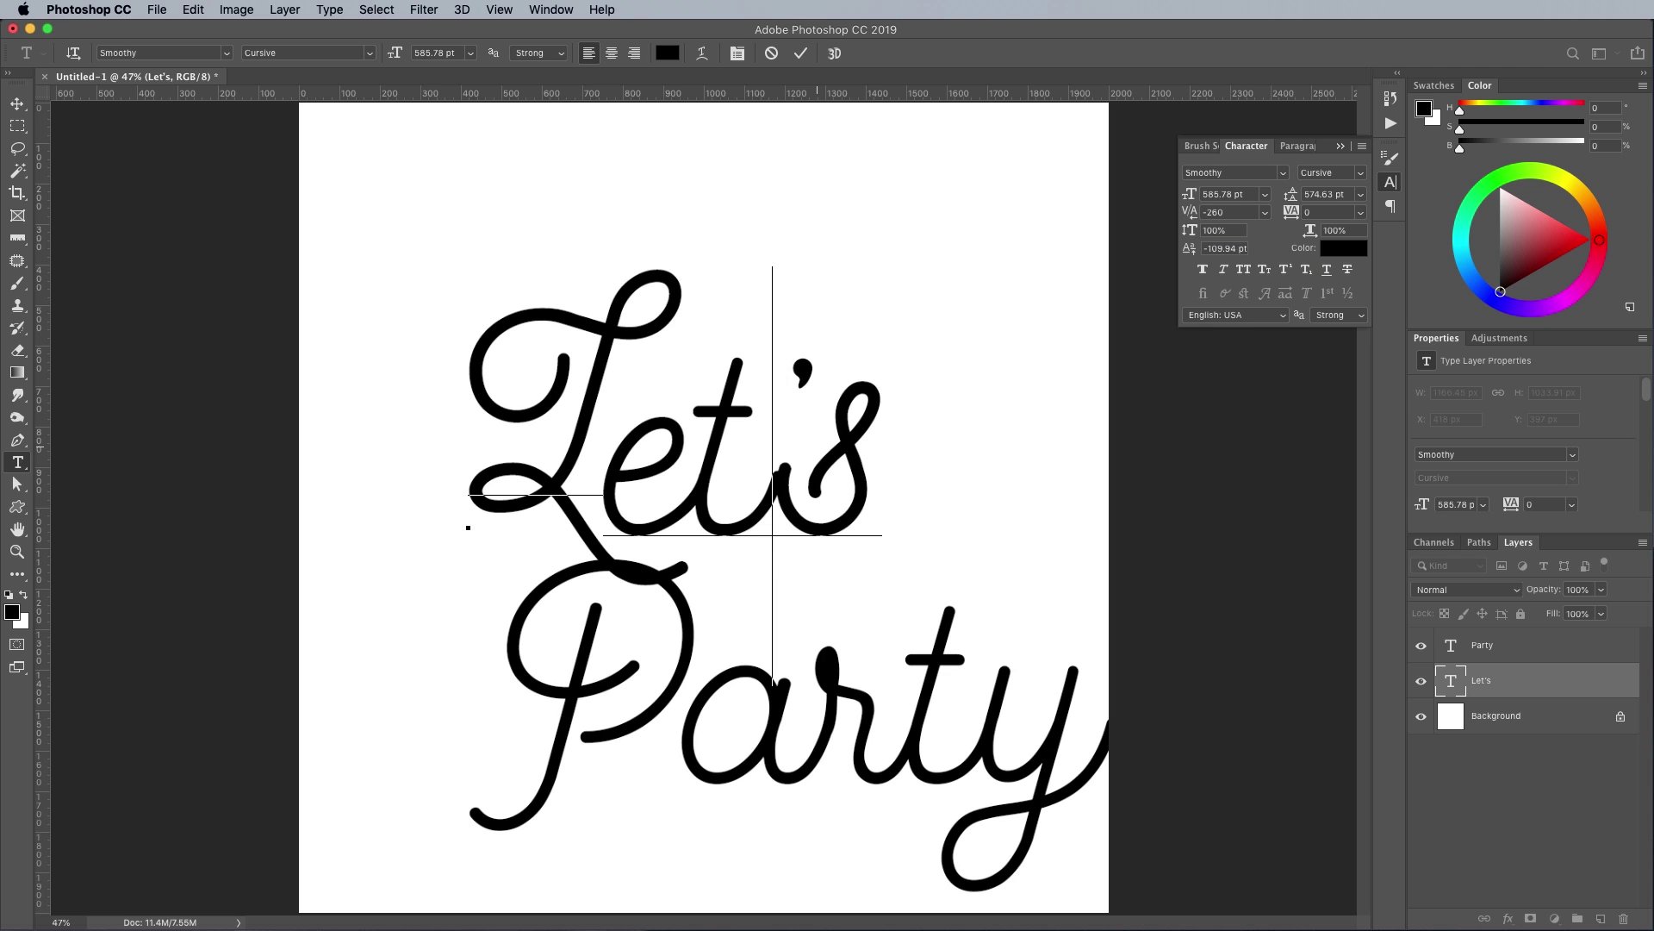
{"action": "key", "text": "alt+Left"}
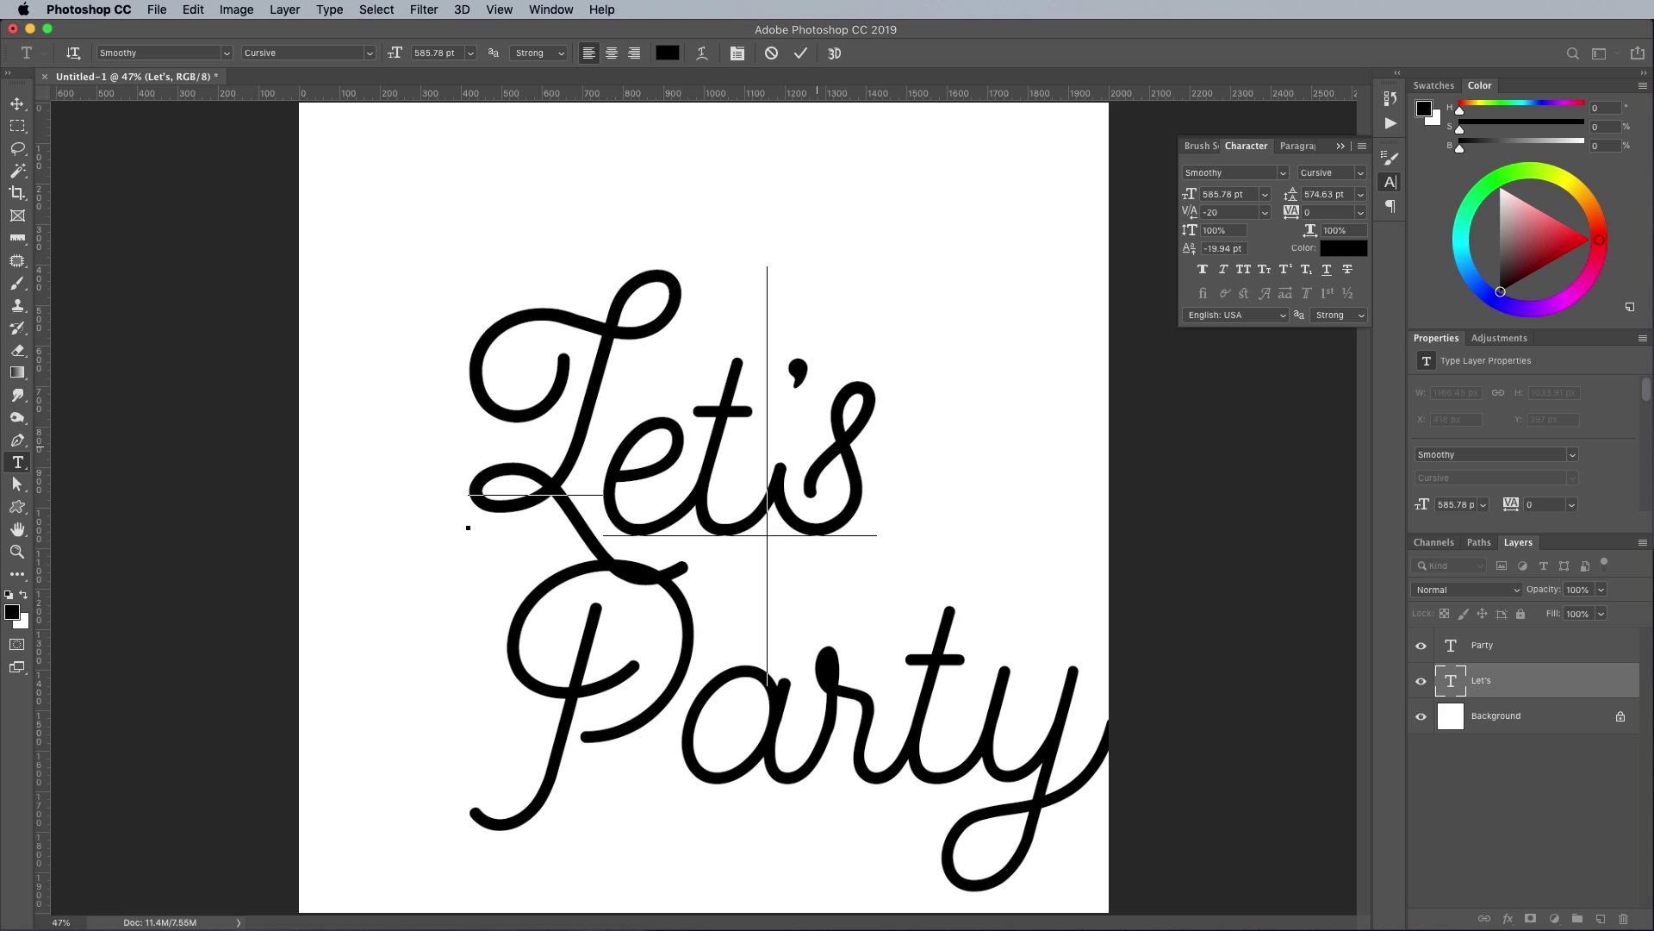
{"action": "key", "text": "super+Return"}
Move "Party" up and left beneath "Let's", and set the baseline shift of its letters "arty" to 150.06 pt
{"action": "key", "text": "v"}
{"action": "left_click_drag", "start_coordinate": [584, 652], "coordinate": [478, 626]}
{"action": "key", "text": "t"}
{"action": "left_click_drag", "start_coordinate": [576, 680], "coordinate": [999, 689]}
{"action": "left_click", "coordinate": [1218, 248]}
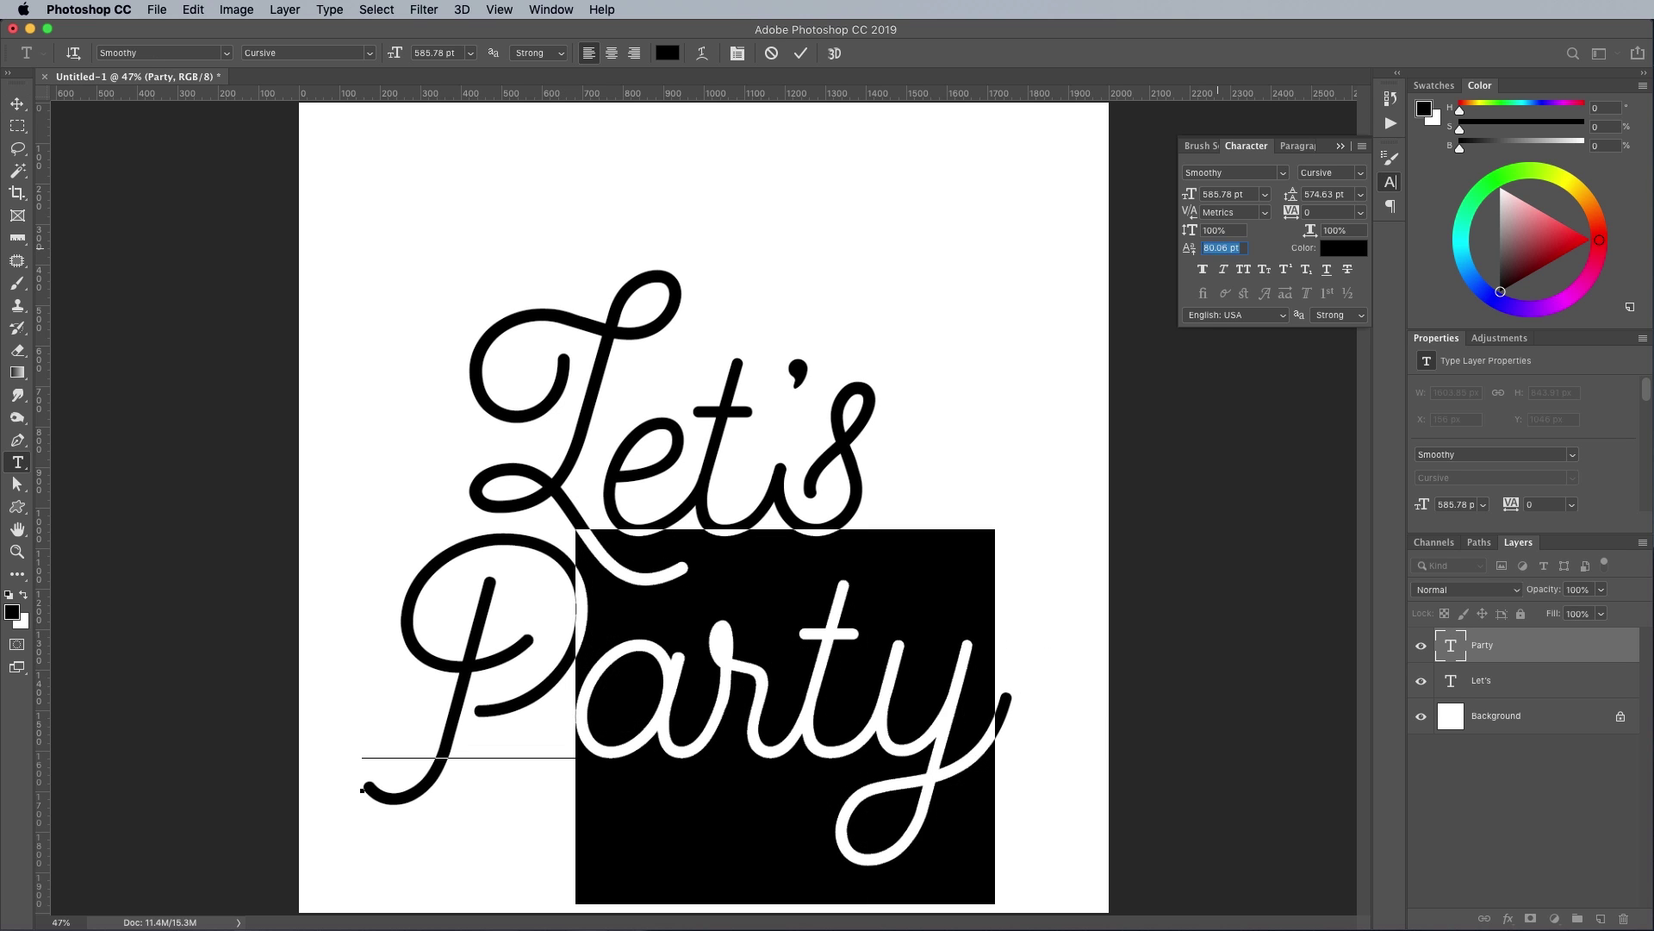
{"action": "key", "text": "shift+Up"}
{"action": "key", "text": "shift+Up"}
{"action": "key", "text": "shift+Up"}
{"action": "key", "text": "shift+Up"}
{"action": "key", "text": "shift+Up"}
{"action": "key", "text": "shift+Up"}
{"action": "key", "text": "shift+Up"}
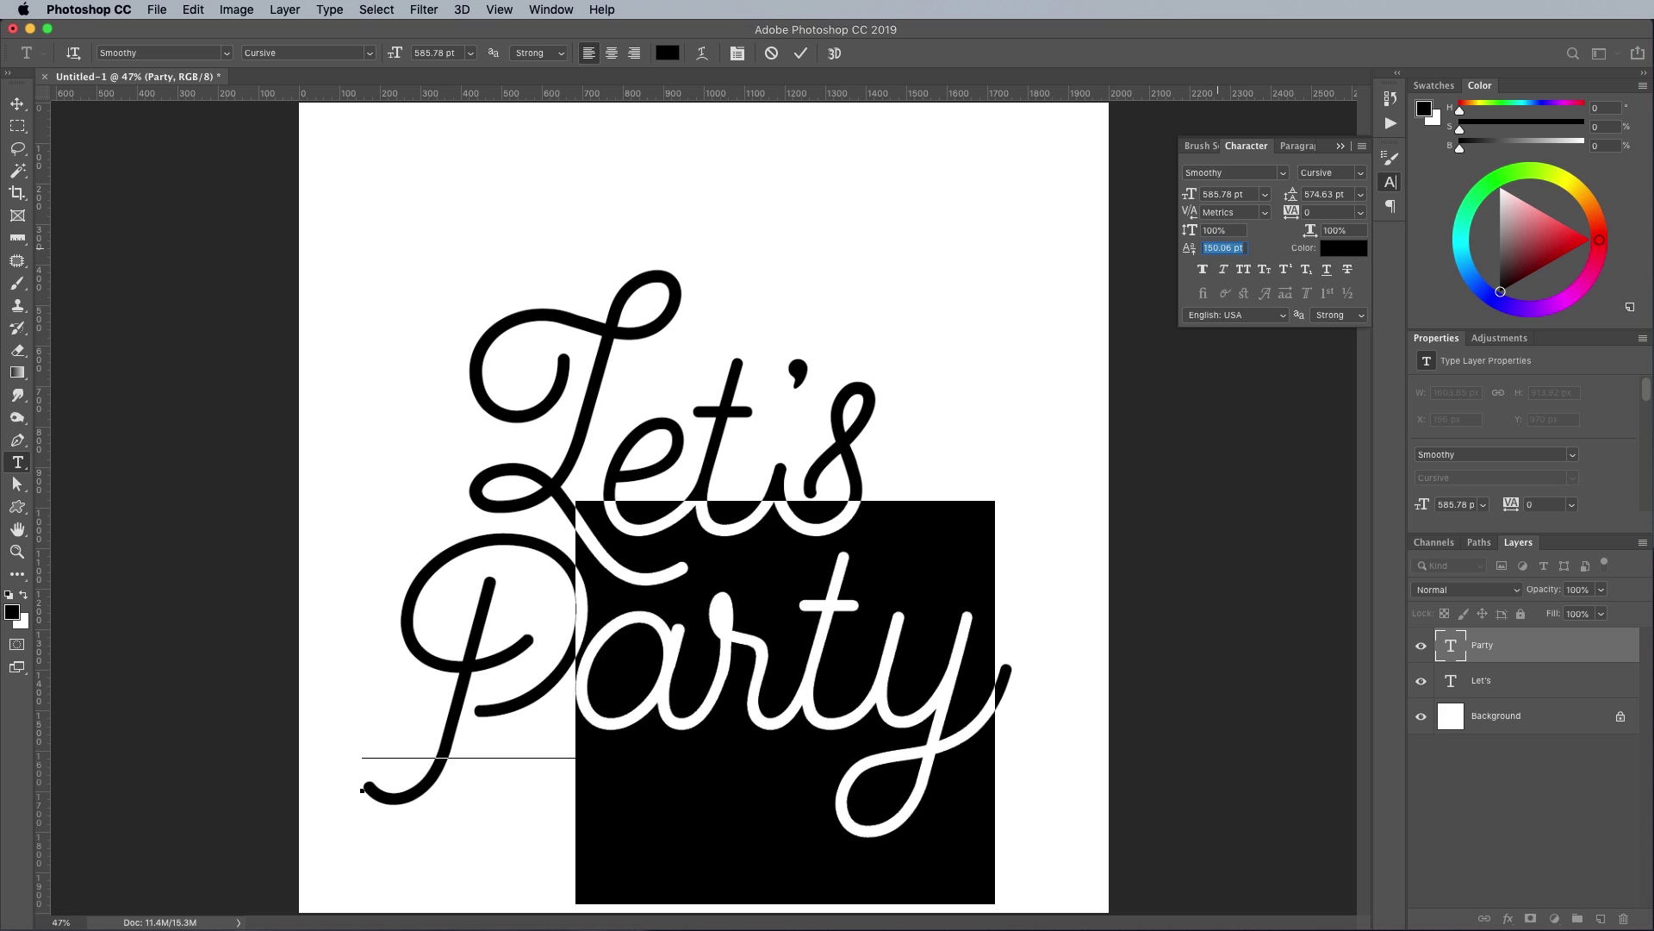
Set the kerning between the "P" and the "a" of "Party" to 20
{"action": "left_click", "coordinate": [615, 642]}
{"action": "key", "text": "alt+Right"}
{"action": "key", "text": "alt+Right"}
{"action": "key", "text": "alt+Left"}
{"action": "key", "text": "alt+Right"}
{"action": "key", "text": "alt+Left"}
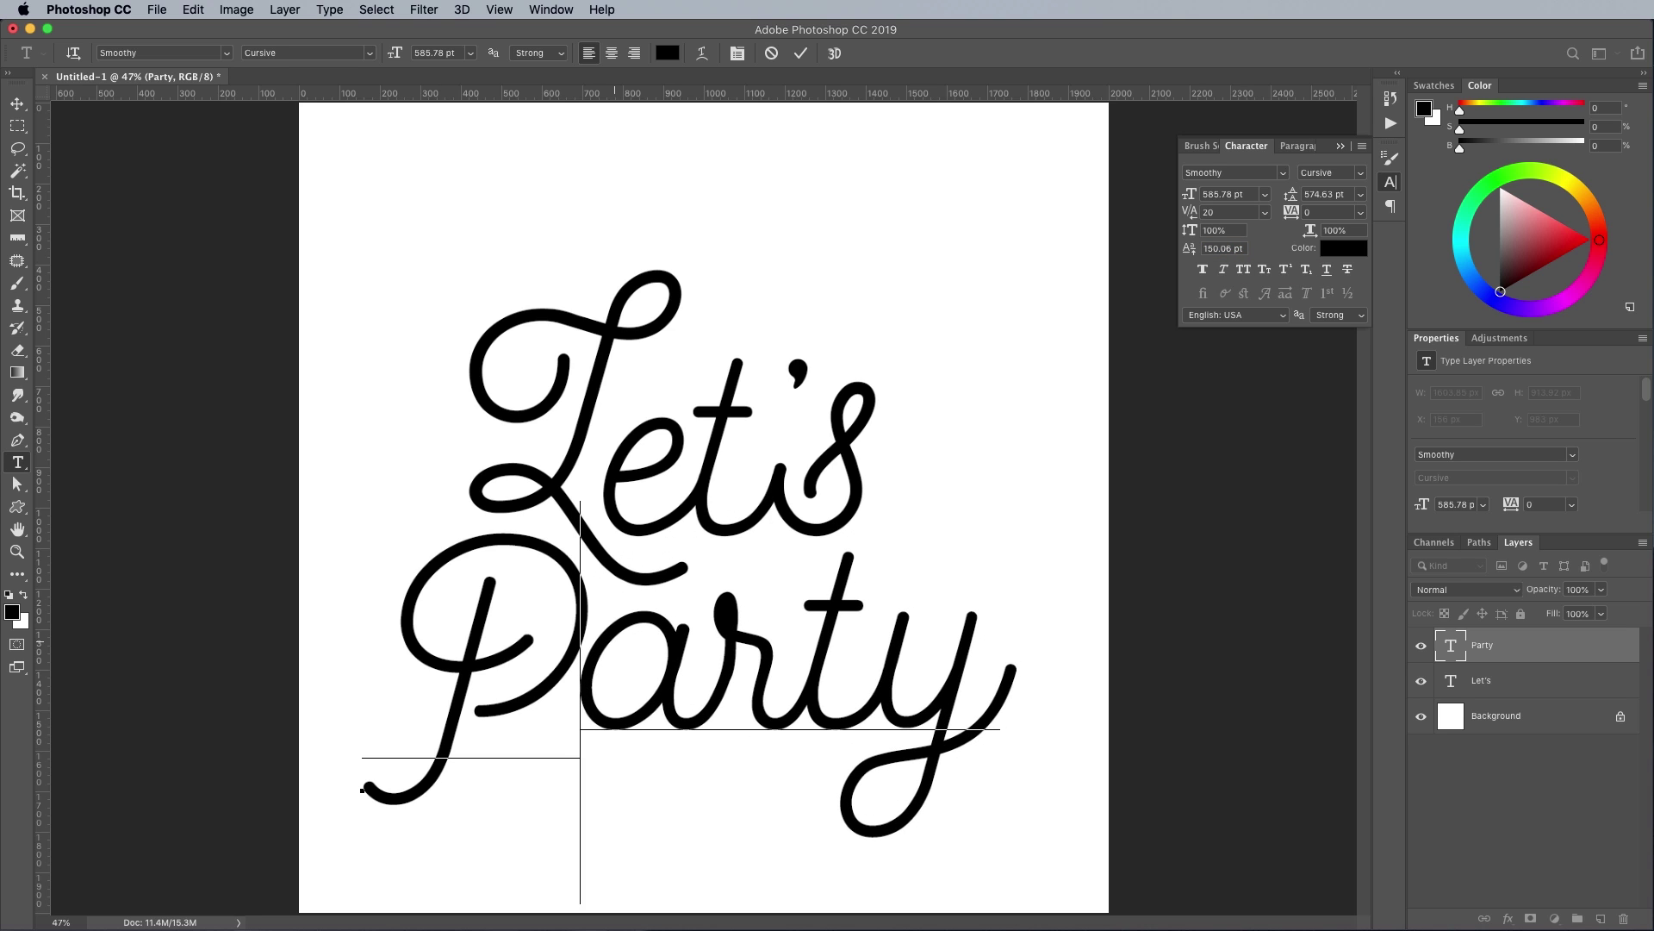
Select the "Let's" and "Party" layers together and move them up and slightly right, near the canvas center
{"action": "left_click", "coordinate": [16, 103]}
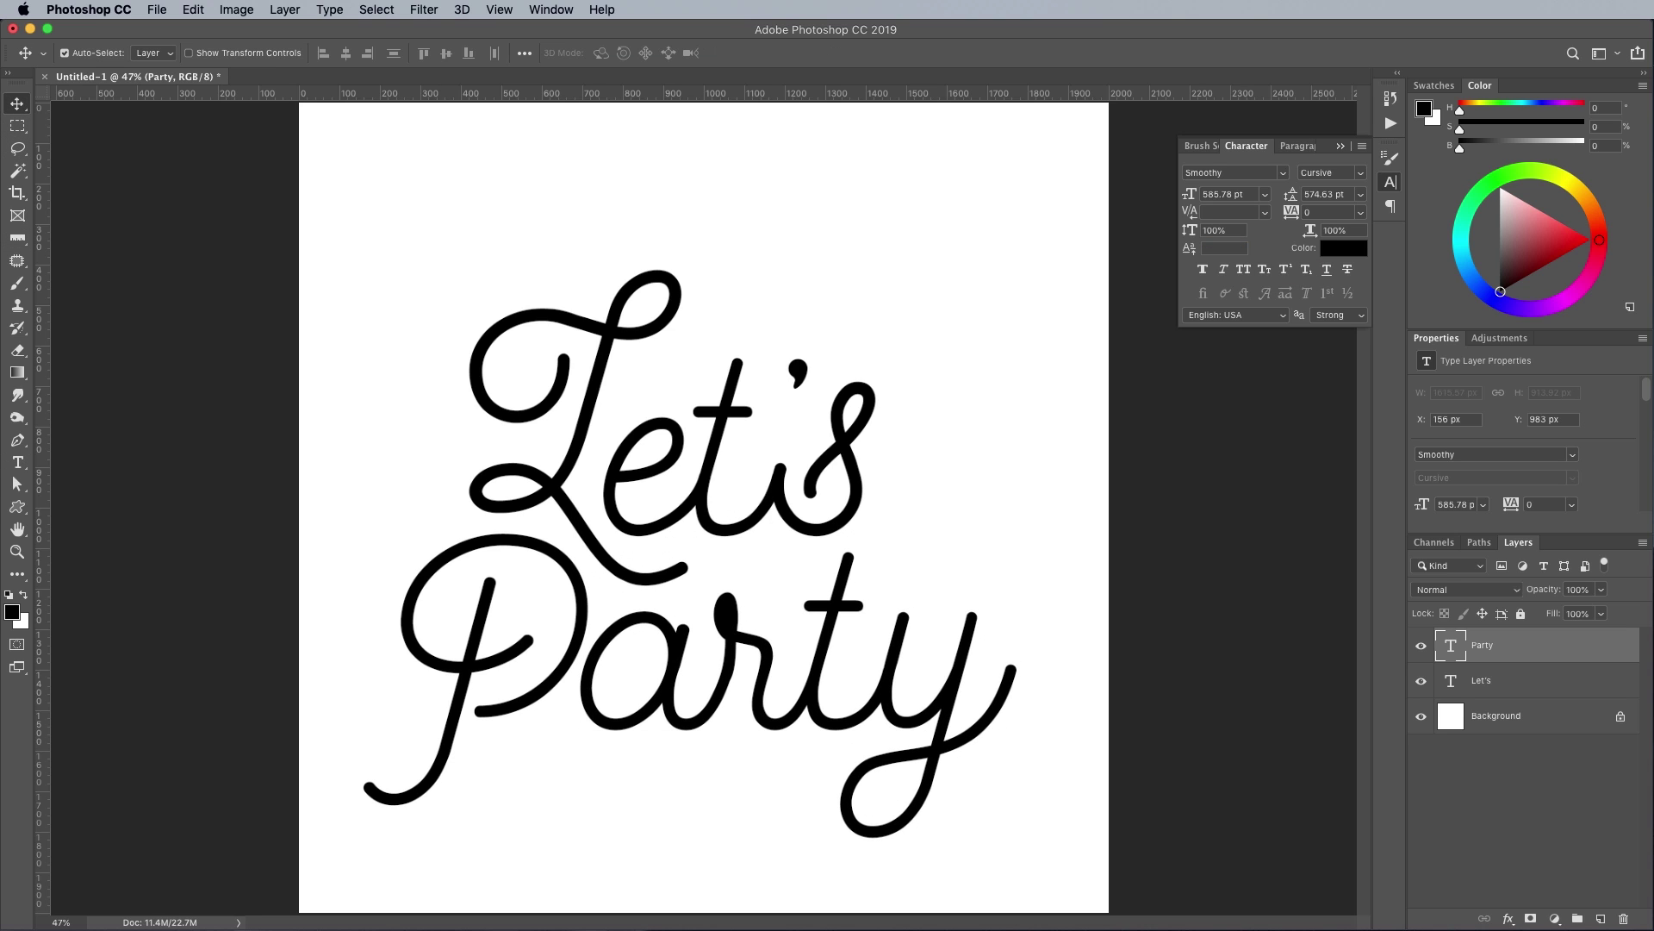
{"action": "key", "text": "super+alt+a"}
{"action": "key", "text": "super+t"}
{"action": "left_click_drag", "start_coordinate": [816, 528], "coordinate": [830, 480]}
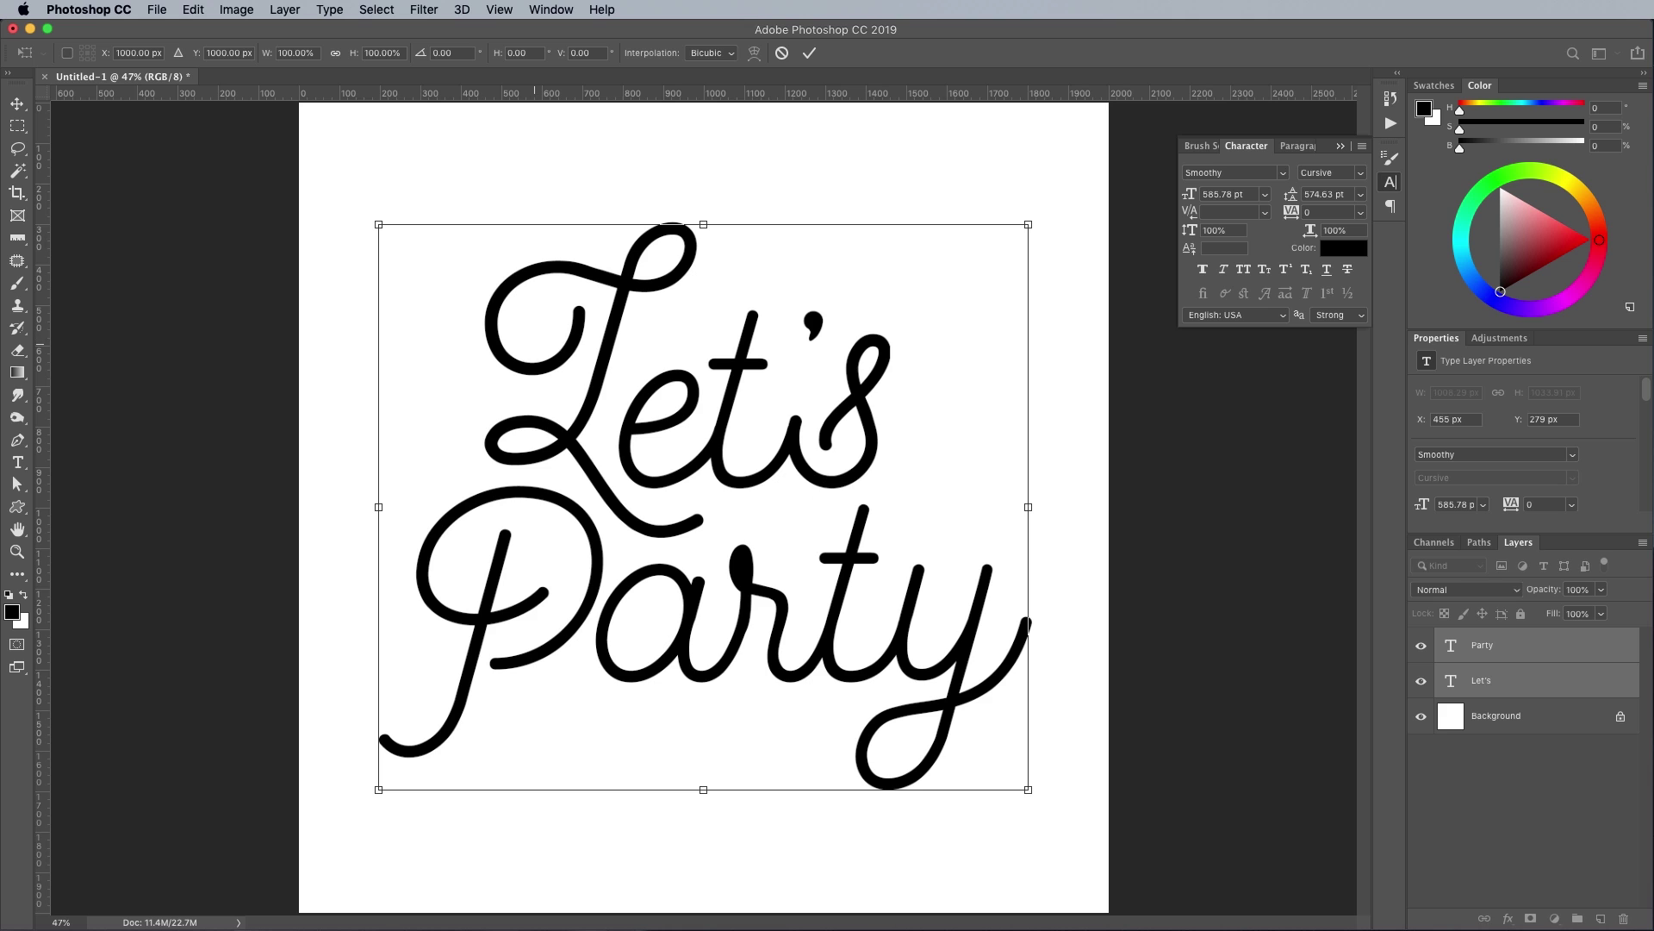
{"action": "left_click_drag", "start_coordinate": [534, 344], "coordinate": [540, 335]}
{"action": "key", "text": "Return"}
{"action": "key", "text": "shift+Right"}
{"action": "key", "text": "shift+Right"}
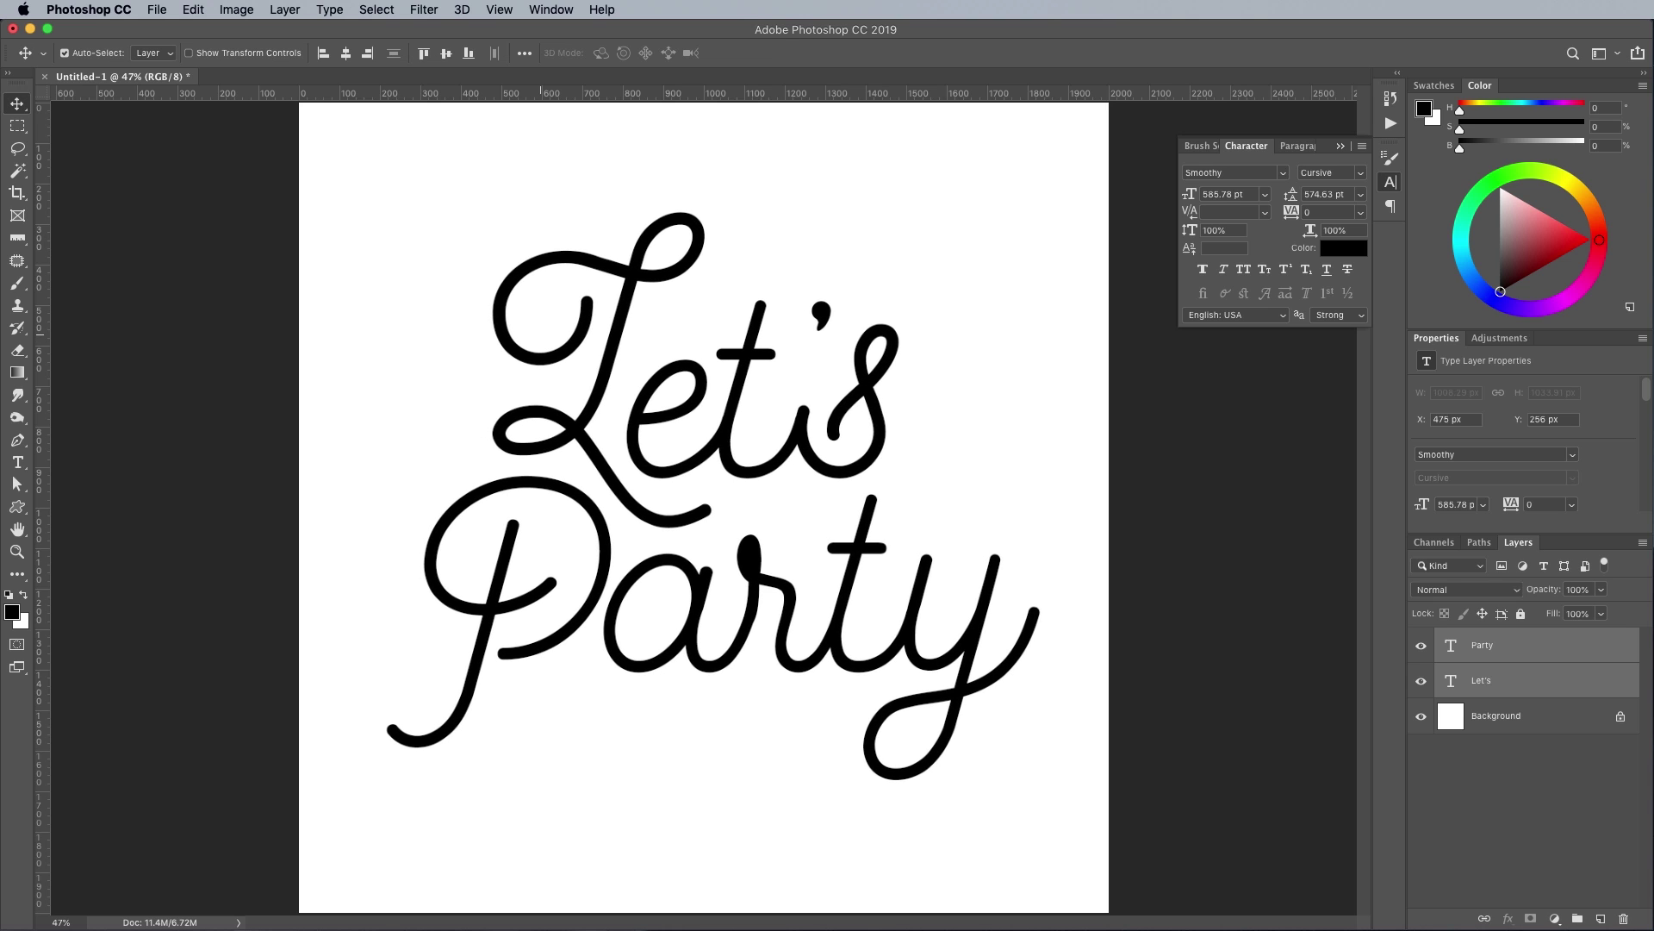
{"action": "key", "text": "shift+Left"}
Skew both text layers vertically so that the right side of the lettering slants upward
{"action": "key", "text": "super+t"}
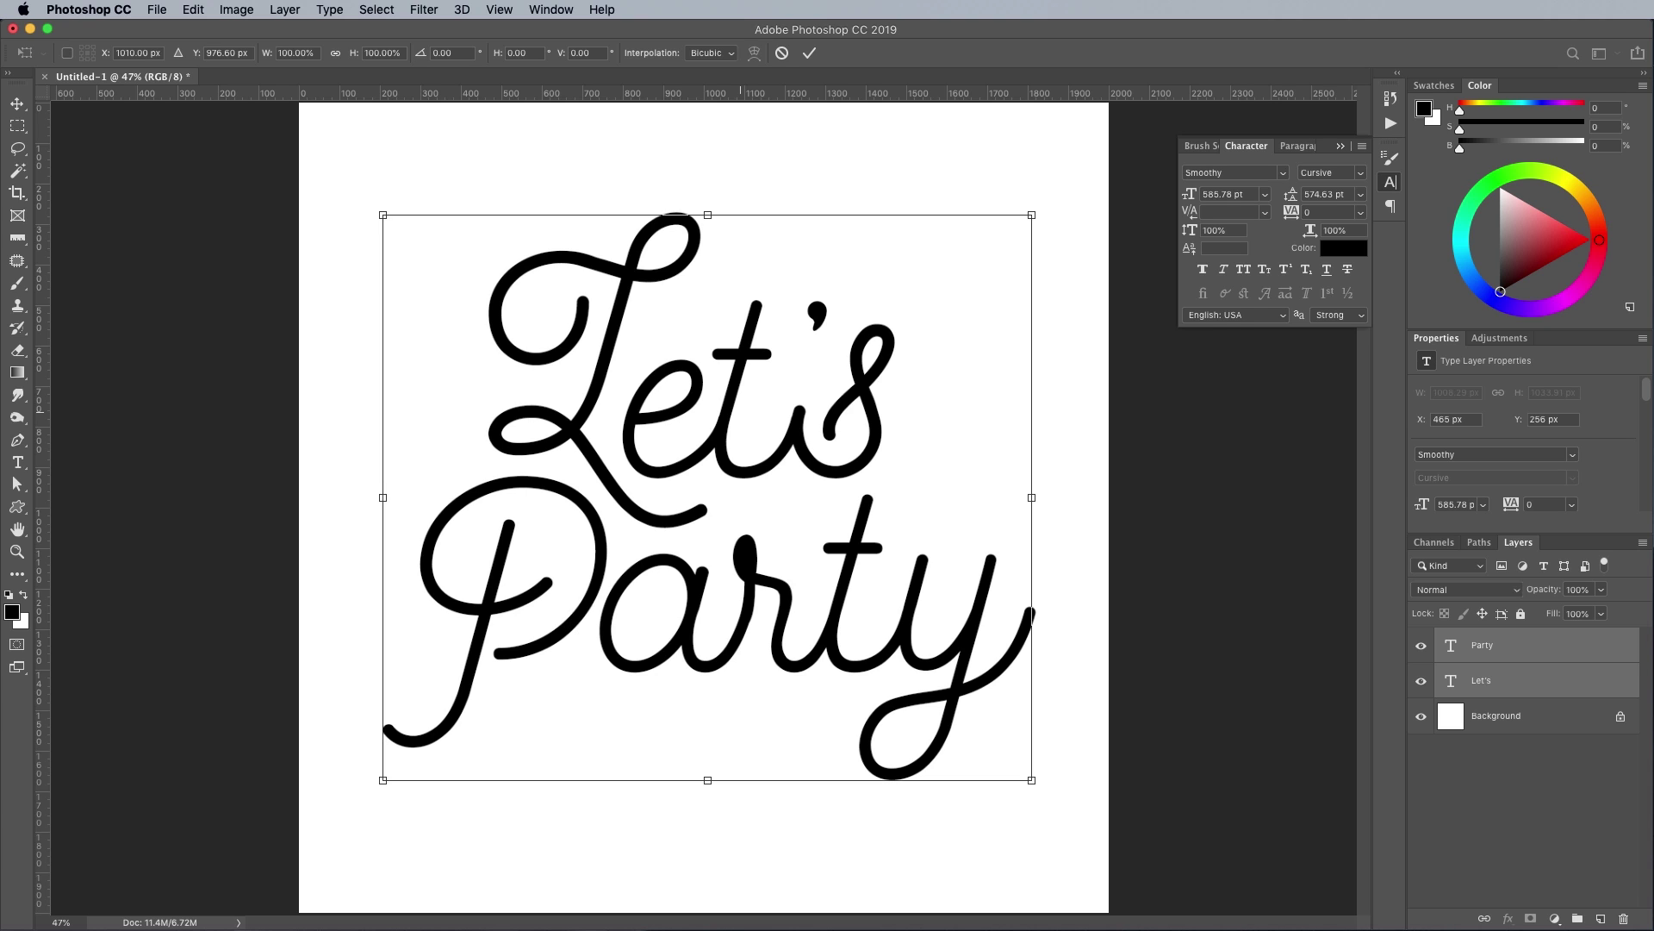
{"action": "right_click", "coordinate": [741, 408]}
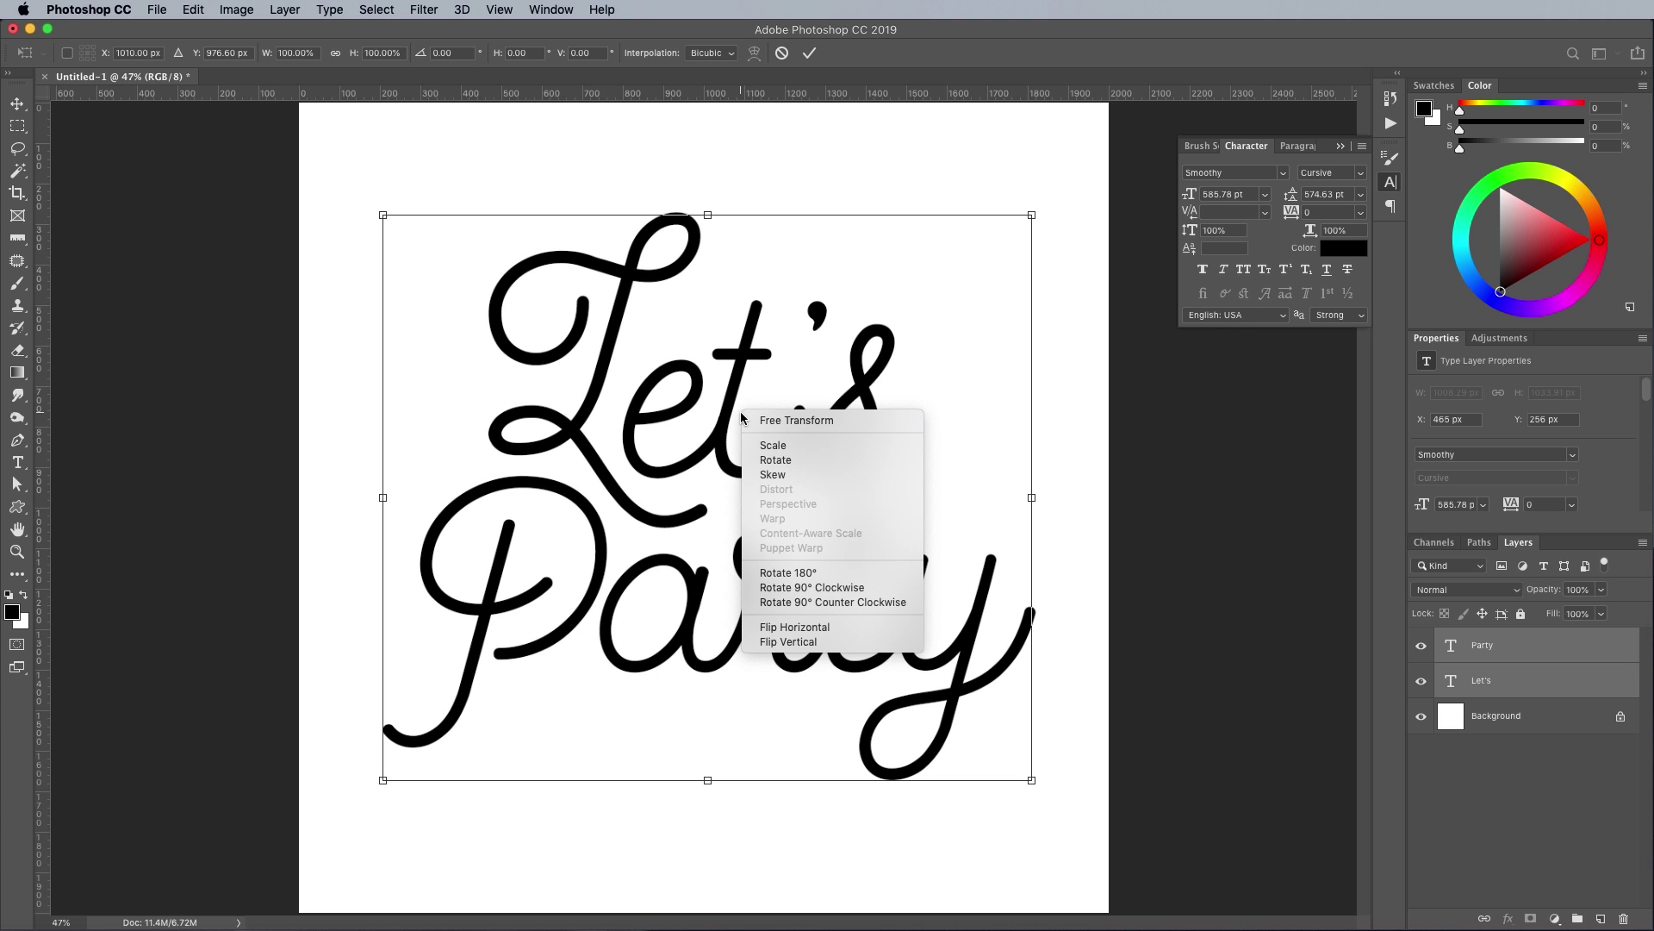
{"action": "left_click", "coordinate": [773, 474]}
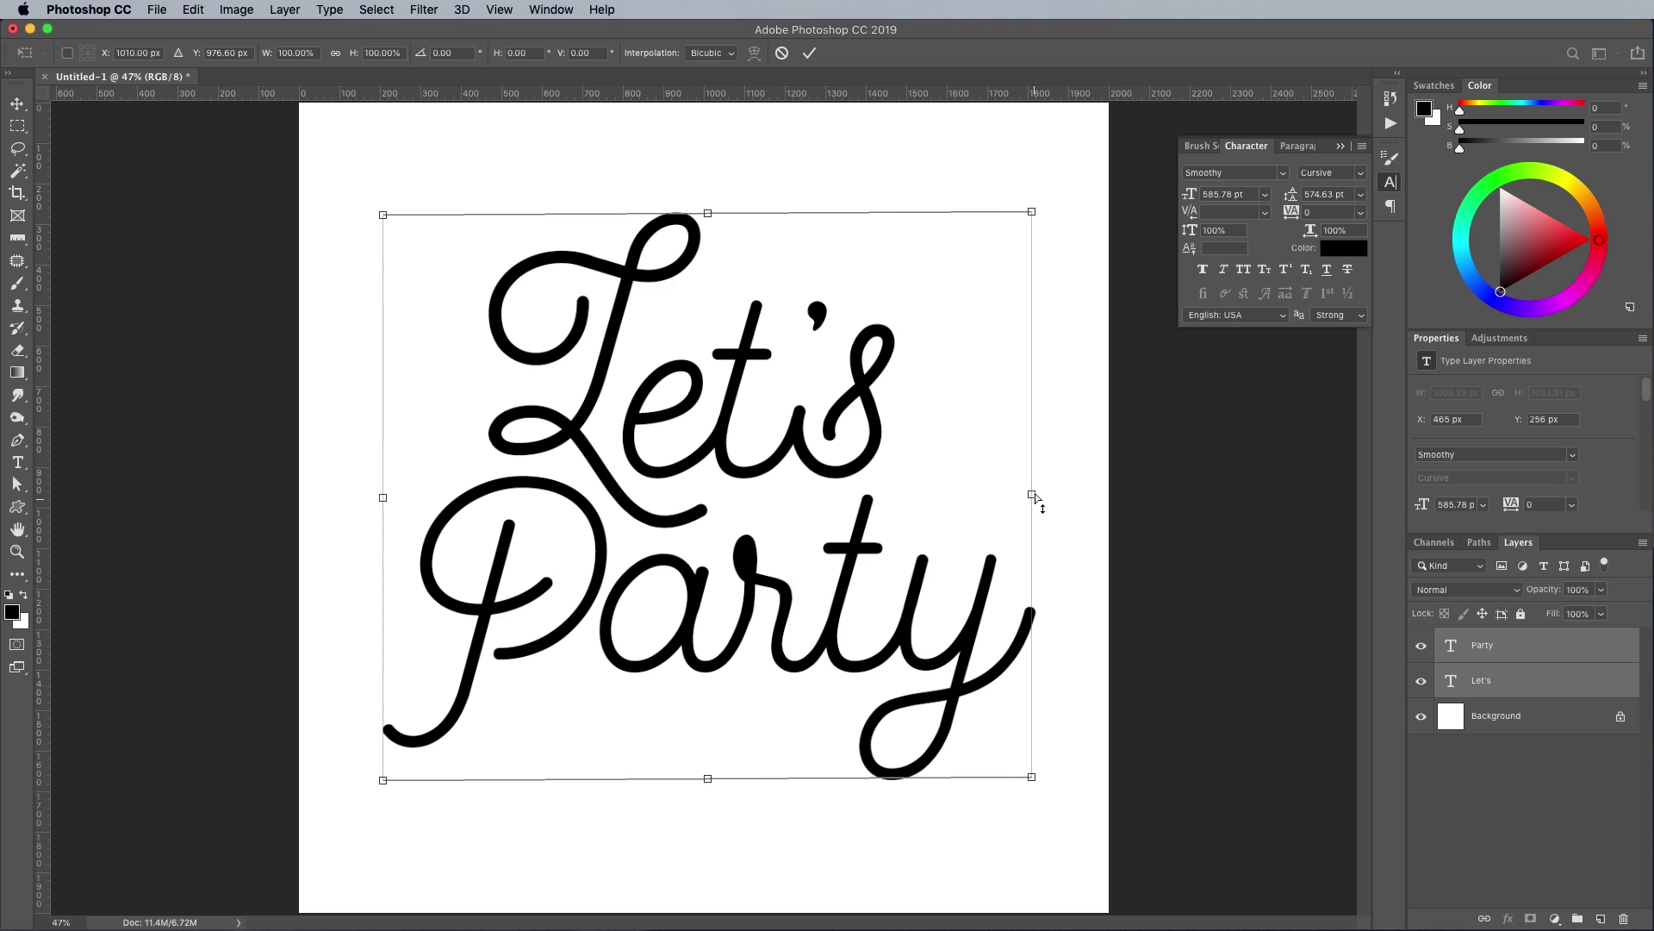
{"action": "left_click_drag", "start_coordinate": [1033, 498], "coordinate": [1034, 453]}
{"action": "key", "text": "Return"}
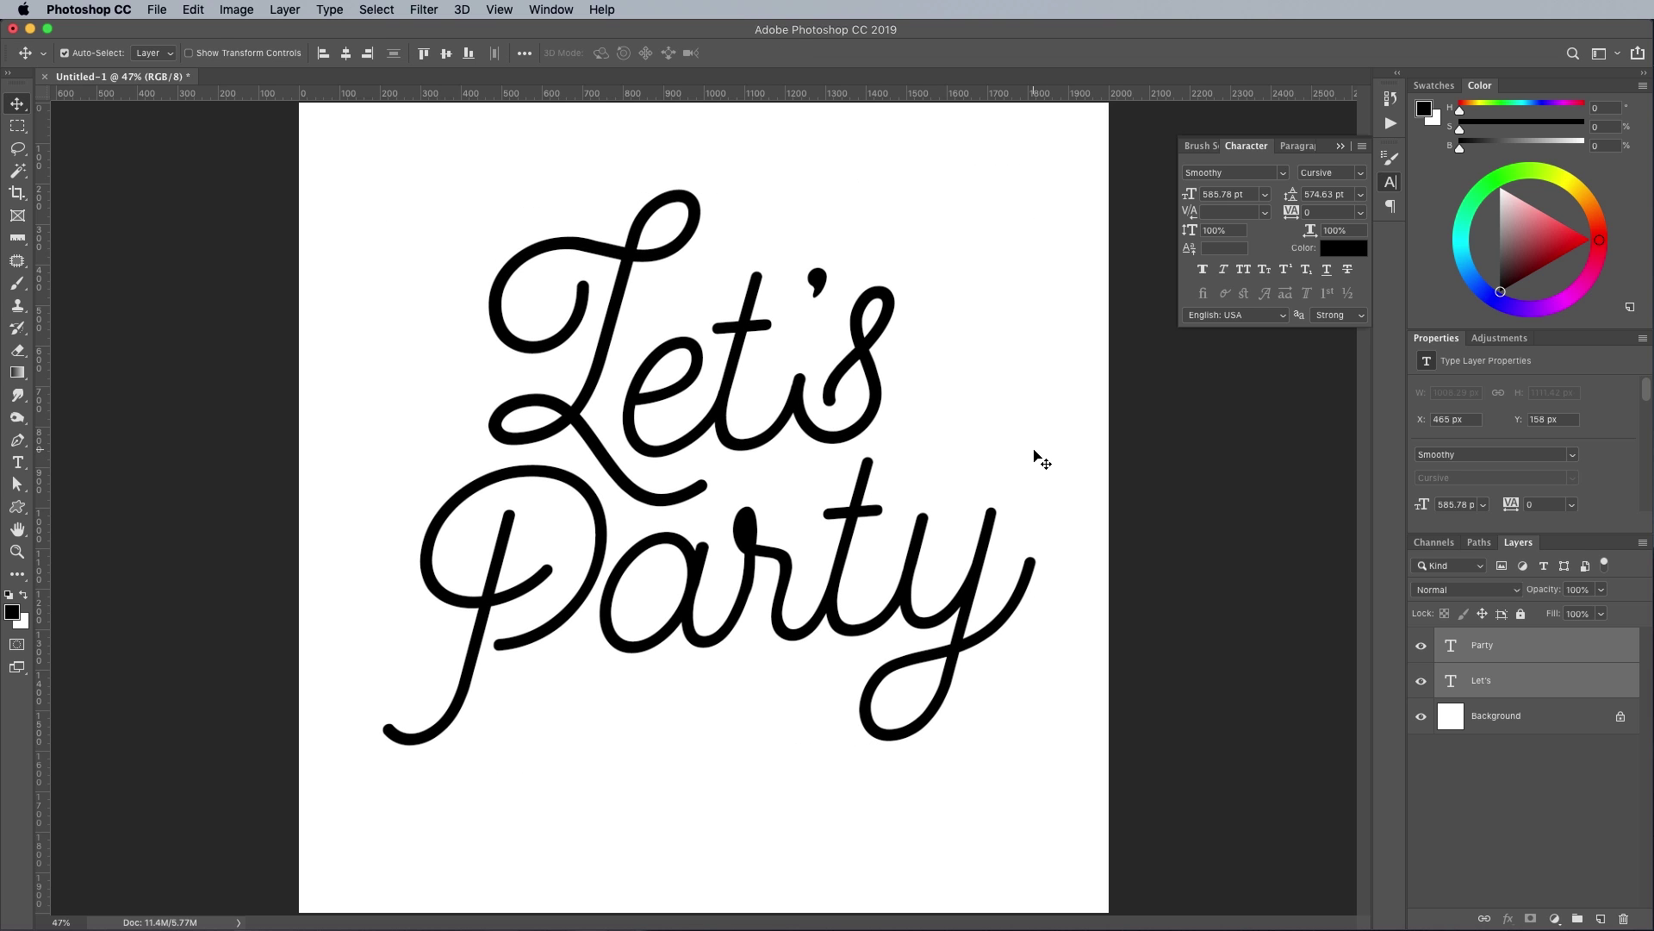
Nudge the skewed lettering down 20 px and collapse the Character panel
{"action": "key", "text": "shift+Down"}
{"action": "key", "text": "shift+Down"}
{"action": "key", "text": "shift+Down"}
{"action": "left_click", "coordinate": [1390, 185]}
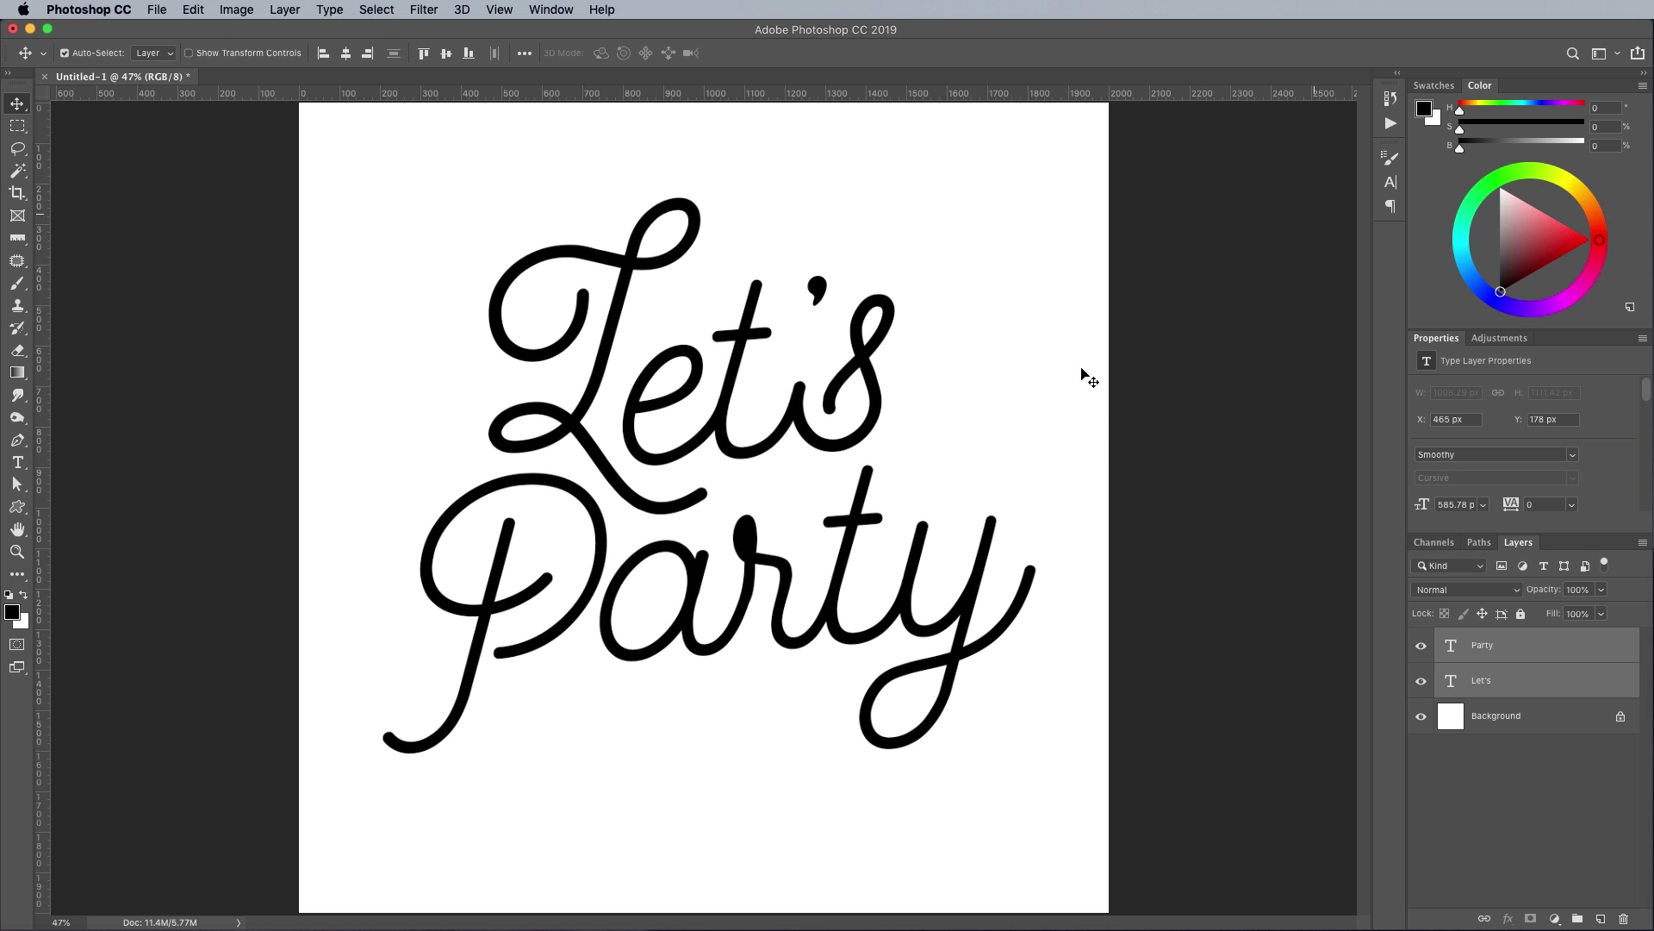
Add an 8 px black outside stroke at 100% opacity to the "Party" text layer
{"action": "double_click", "coordinate": [1545, 659]}
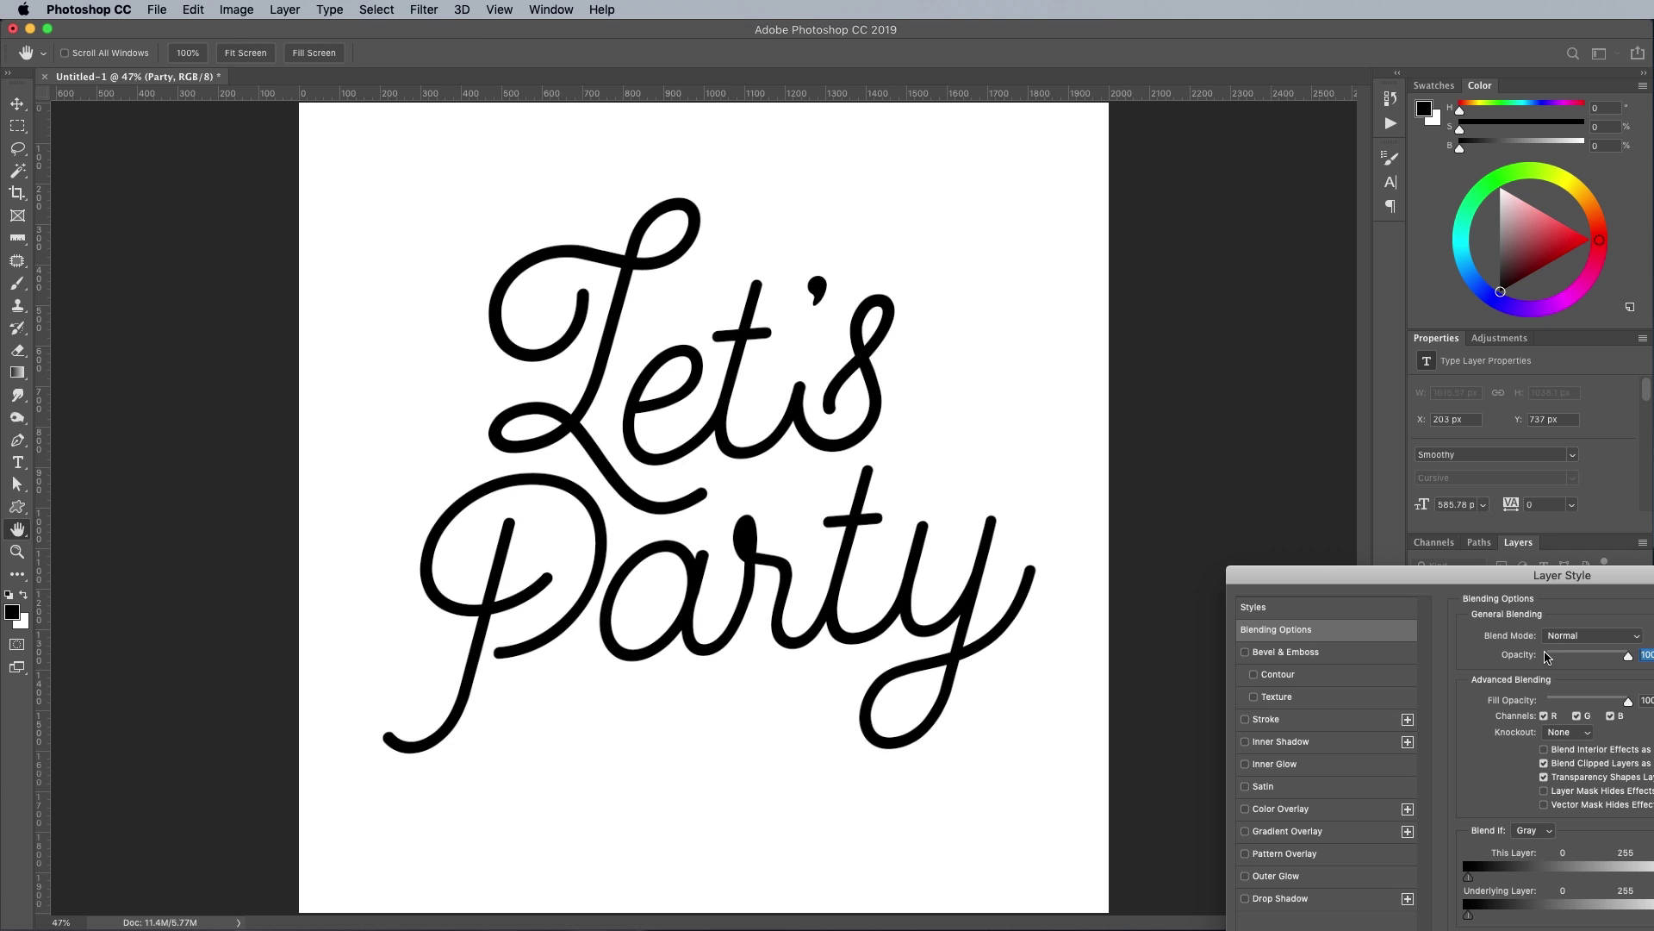
{"action": "left_click_drag", "start_coordinate": [1321, 581], "coordinate": [935, 358]}
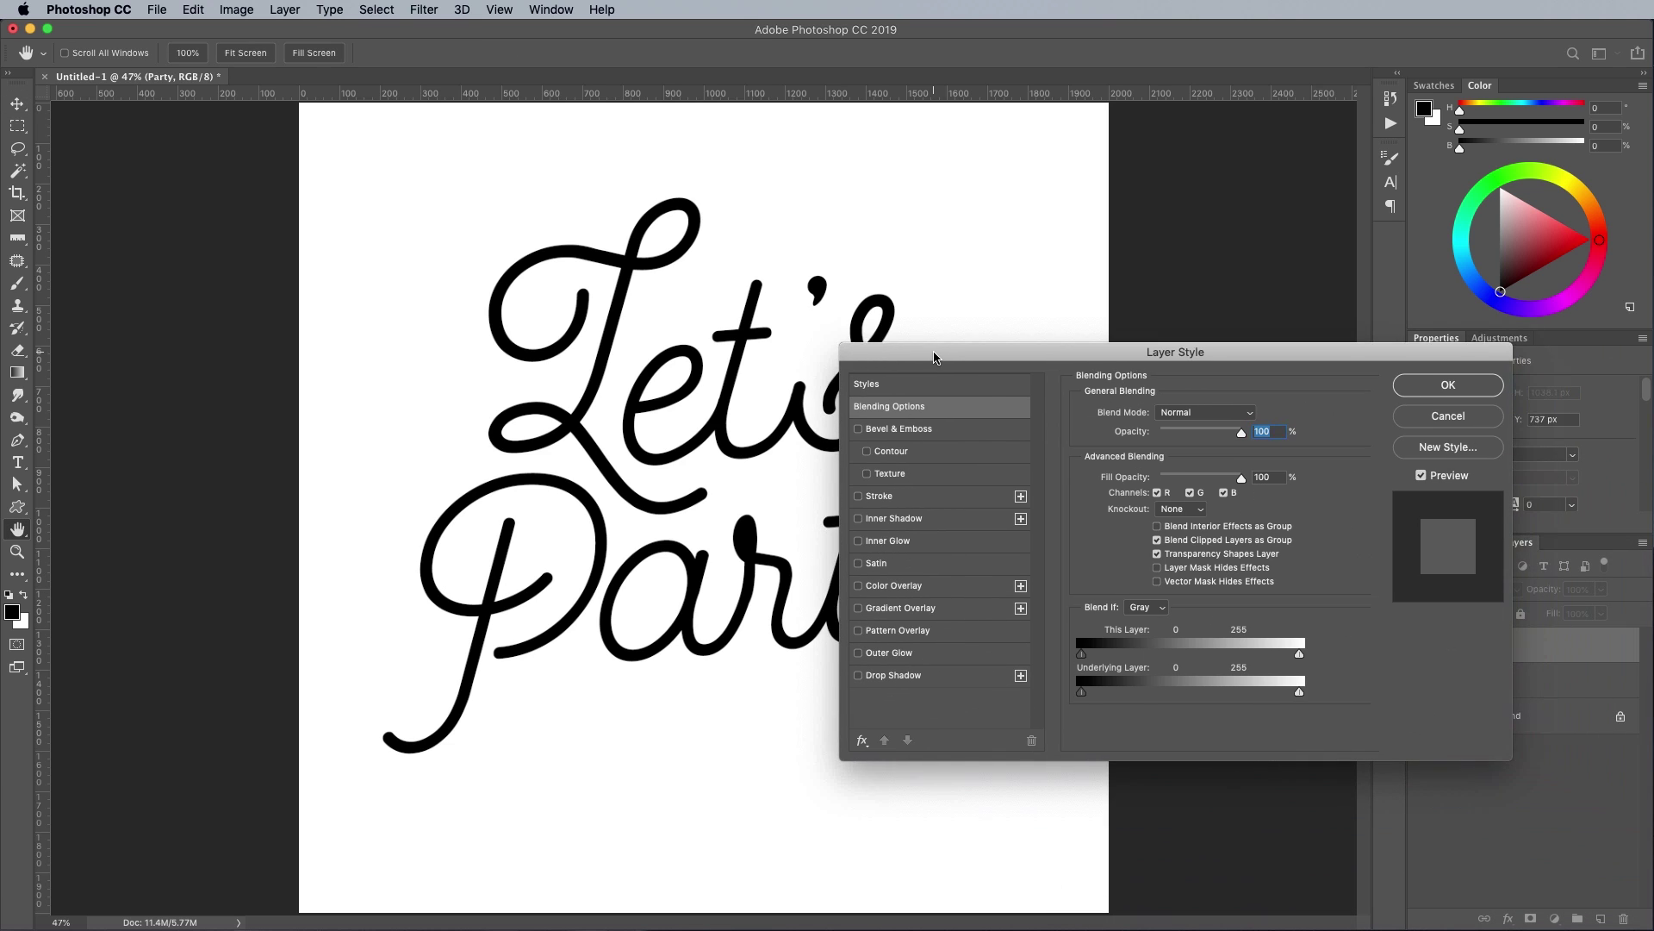
{"action": "left_click", "coordinate": [886, 500]}
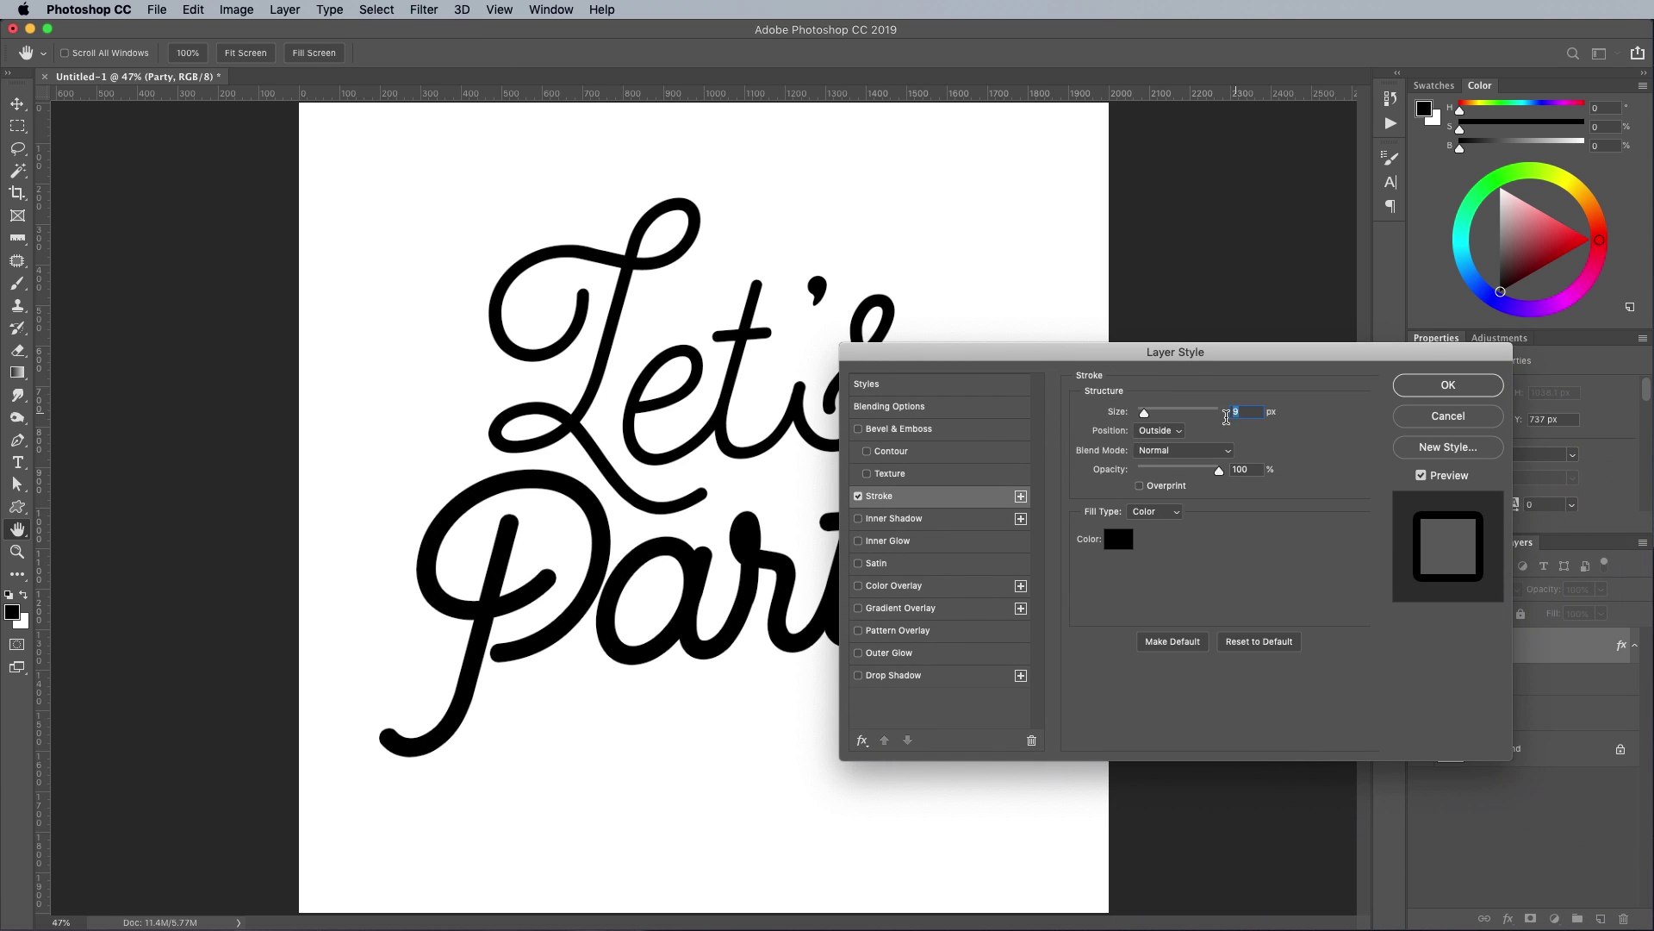
{"action": "left_click", "coordinate": [1171, 435]}
{"action": "left_click", "coordinate": [1167, 431]}
{"action": "key", "text": "Down"}
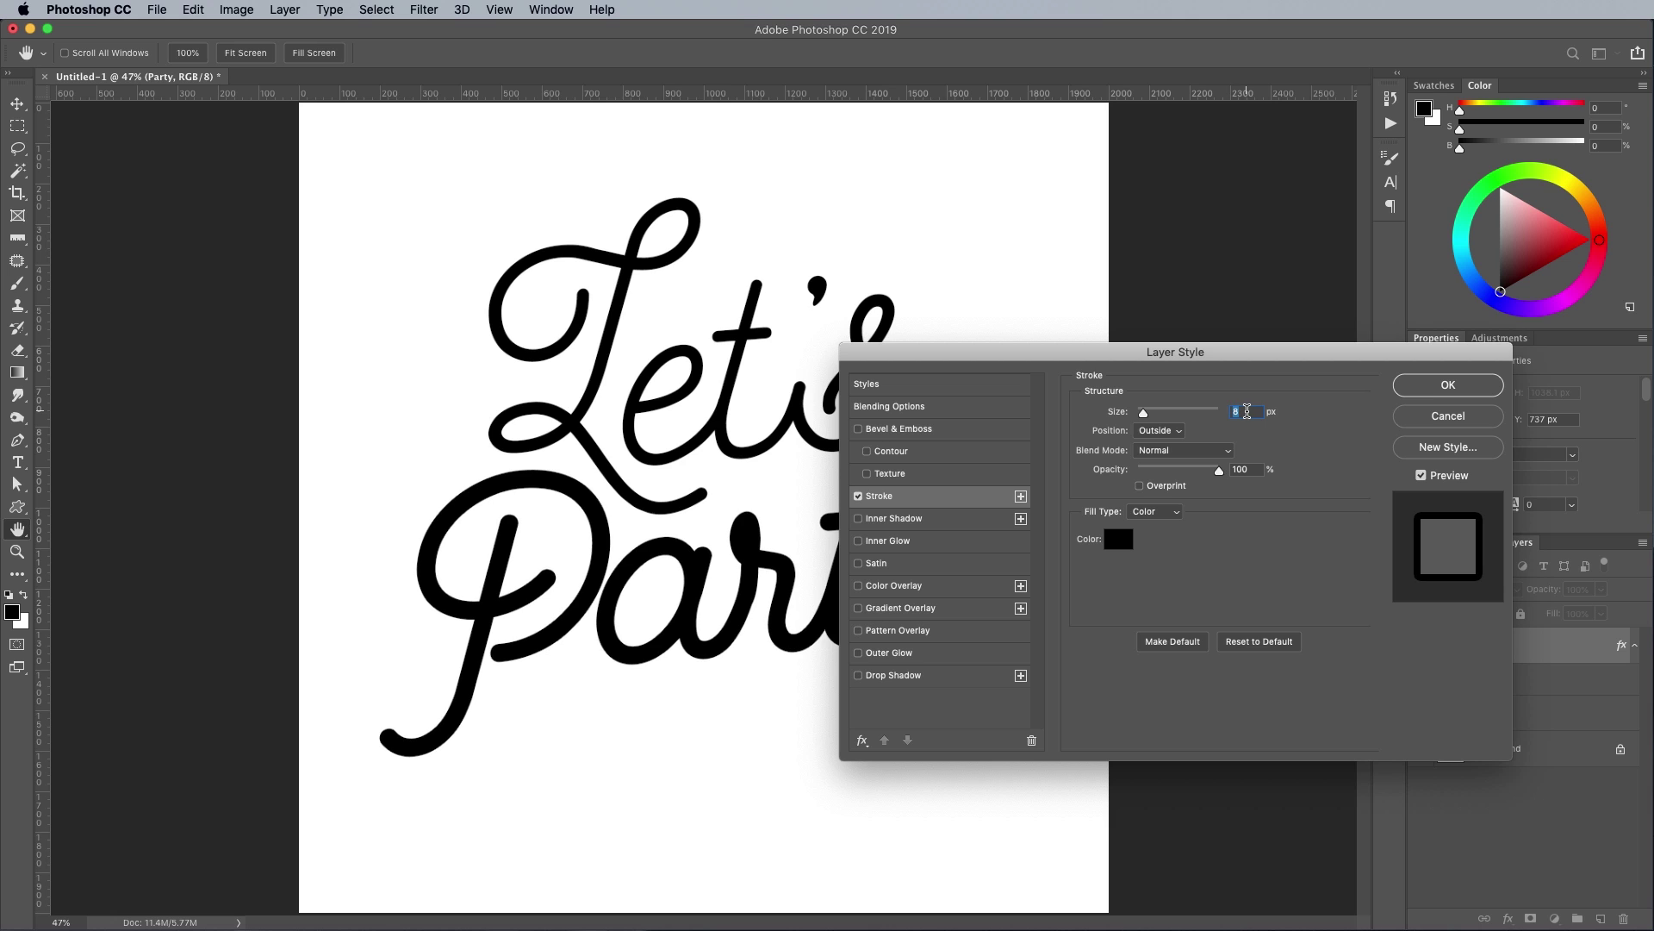
{"action": "left_click", "coordinate": [1419, 392]}
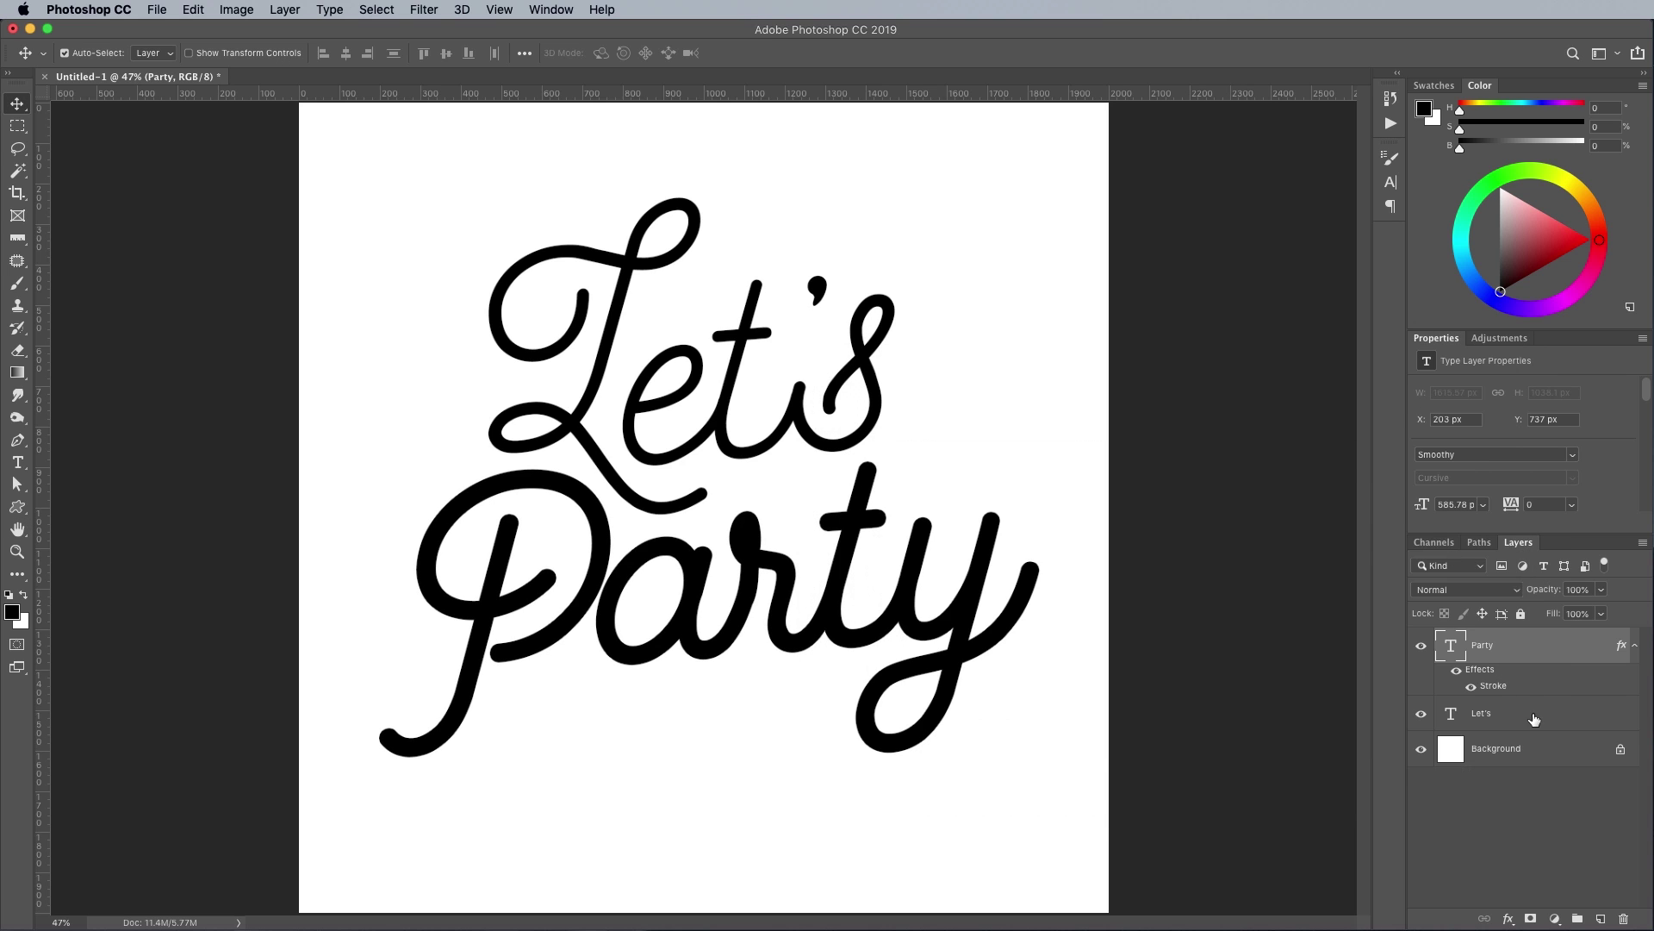
Give the "Let's" layer the same black outside stroke and merge it with the "Party" layer
{"action": "double_click", "coordinate": [1533, 719]}
{"action": "left_click", "coordinate": [885, 500]}
{"action": "left_click", "coordinate": [1434, 393]}
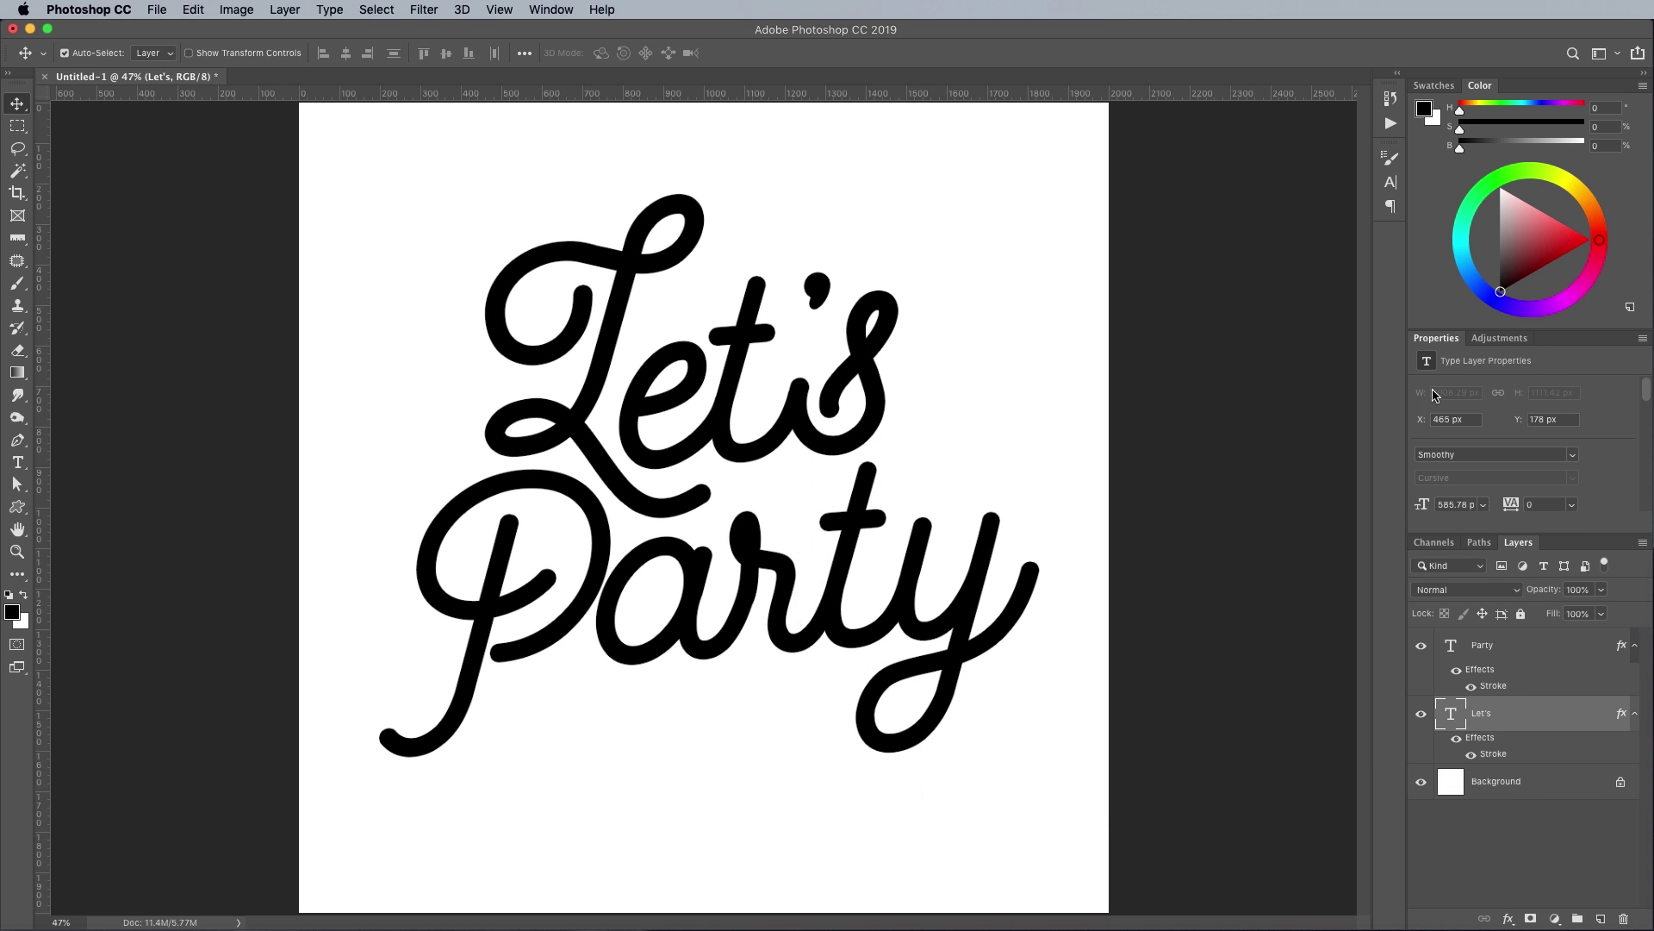
{"action": "left_click", "coordinate": [1533, 648], "text": "shift"}
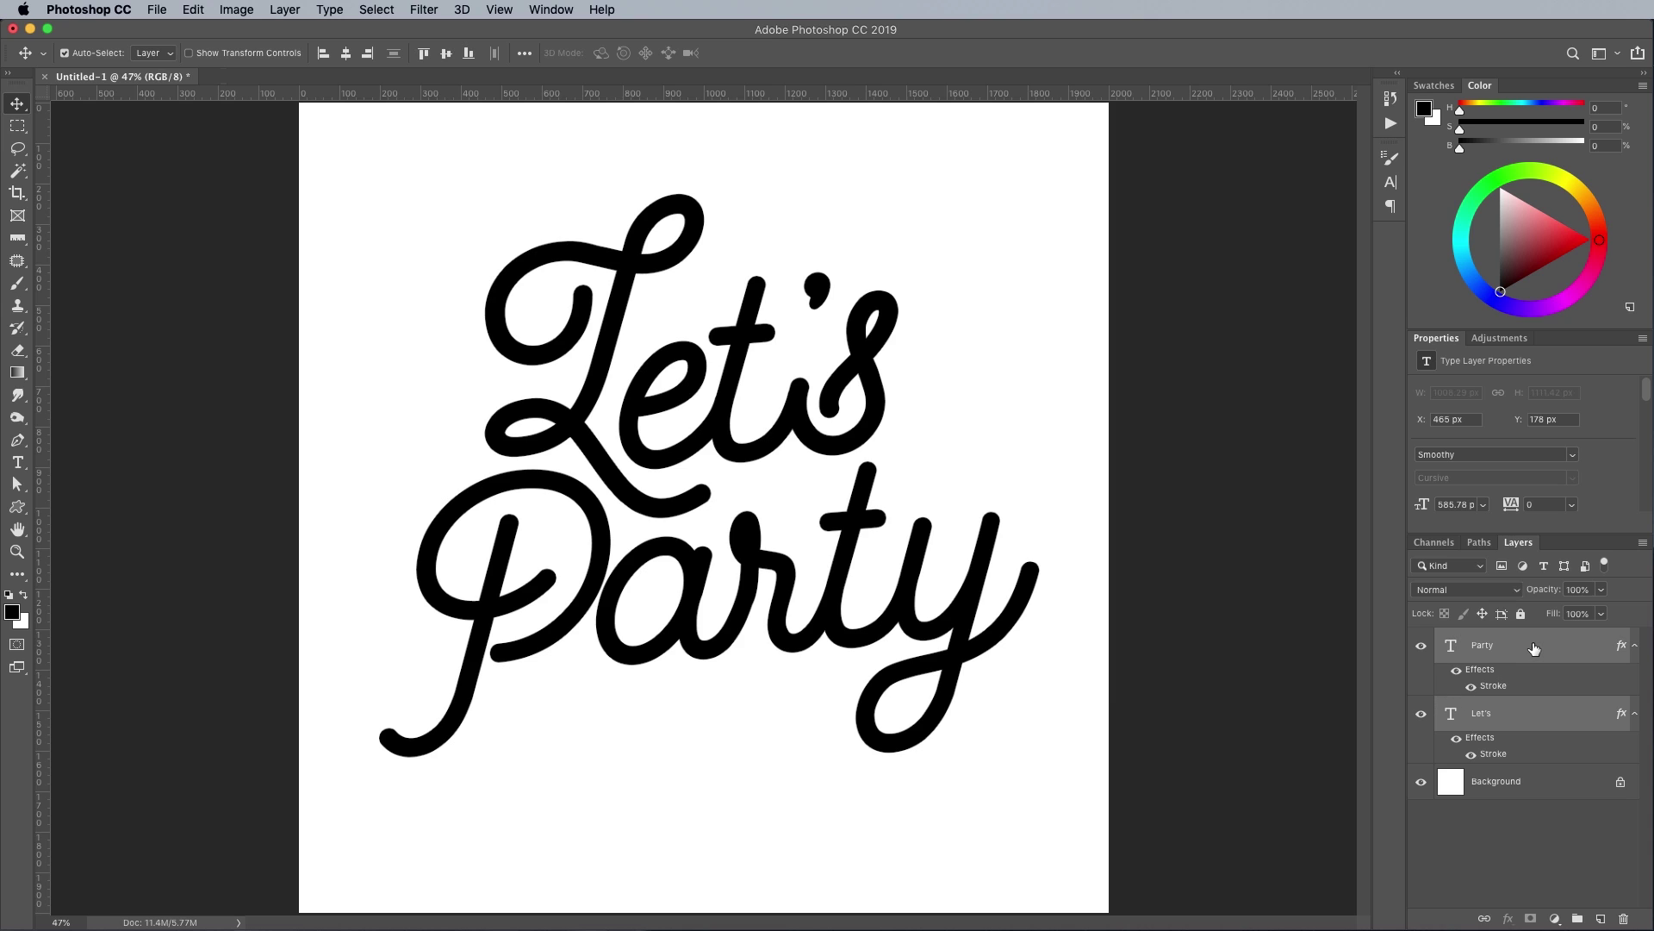
{"action": "key", "text": "super+e"}
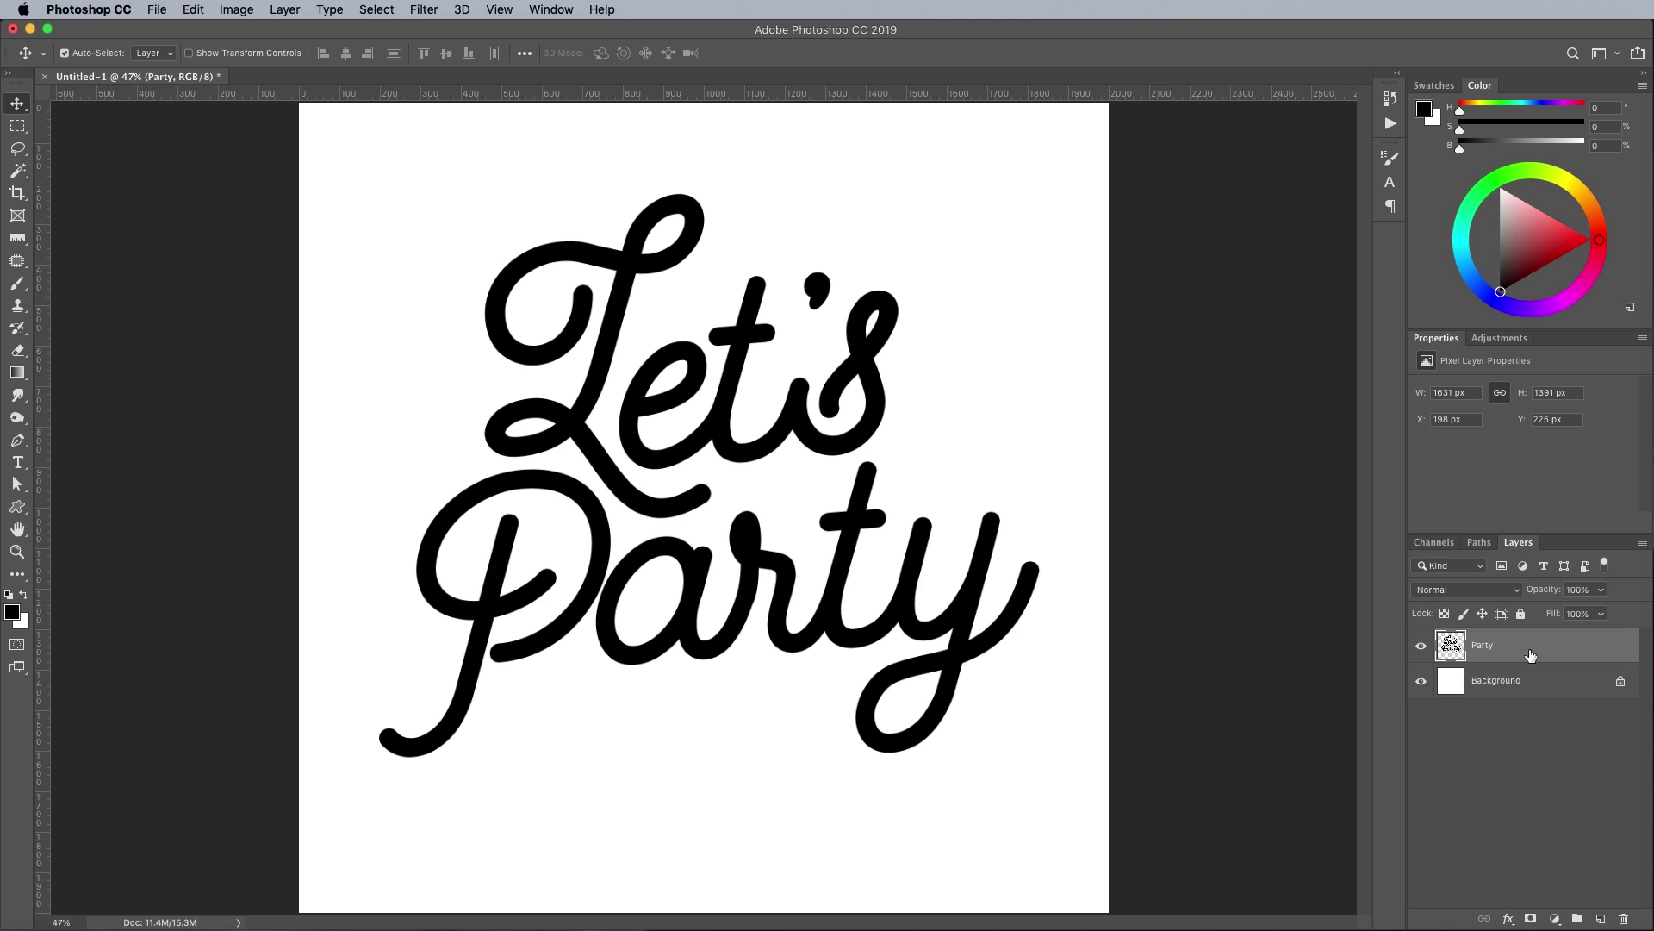
Convert the Background into a regular layer and add a linear gradient overlay at 90° to it
{"action": "double_click", "coordinate": [1542, 685]}
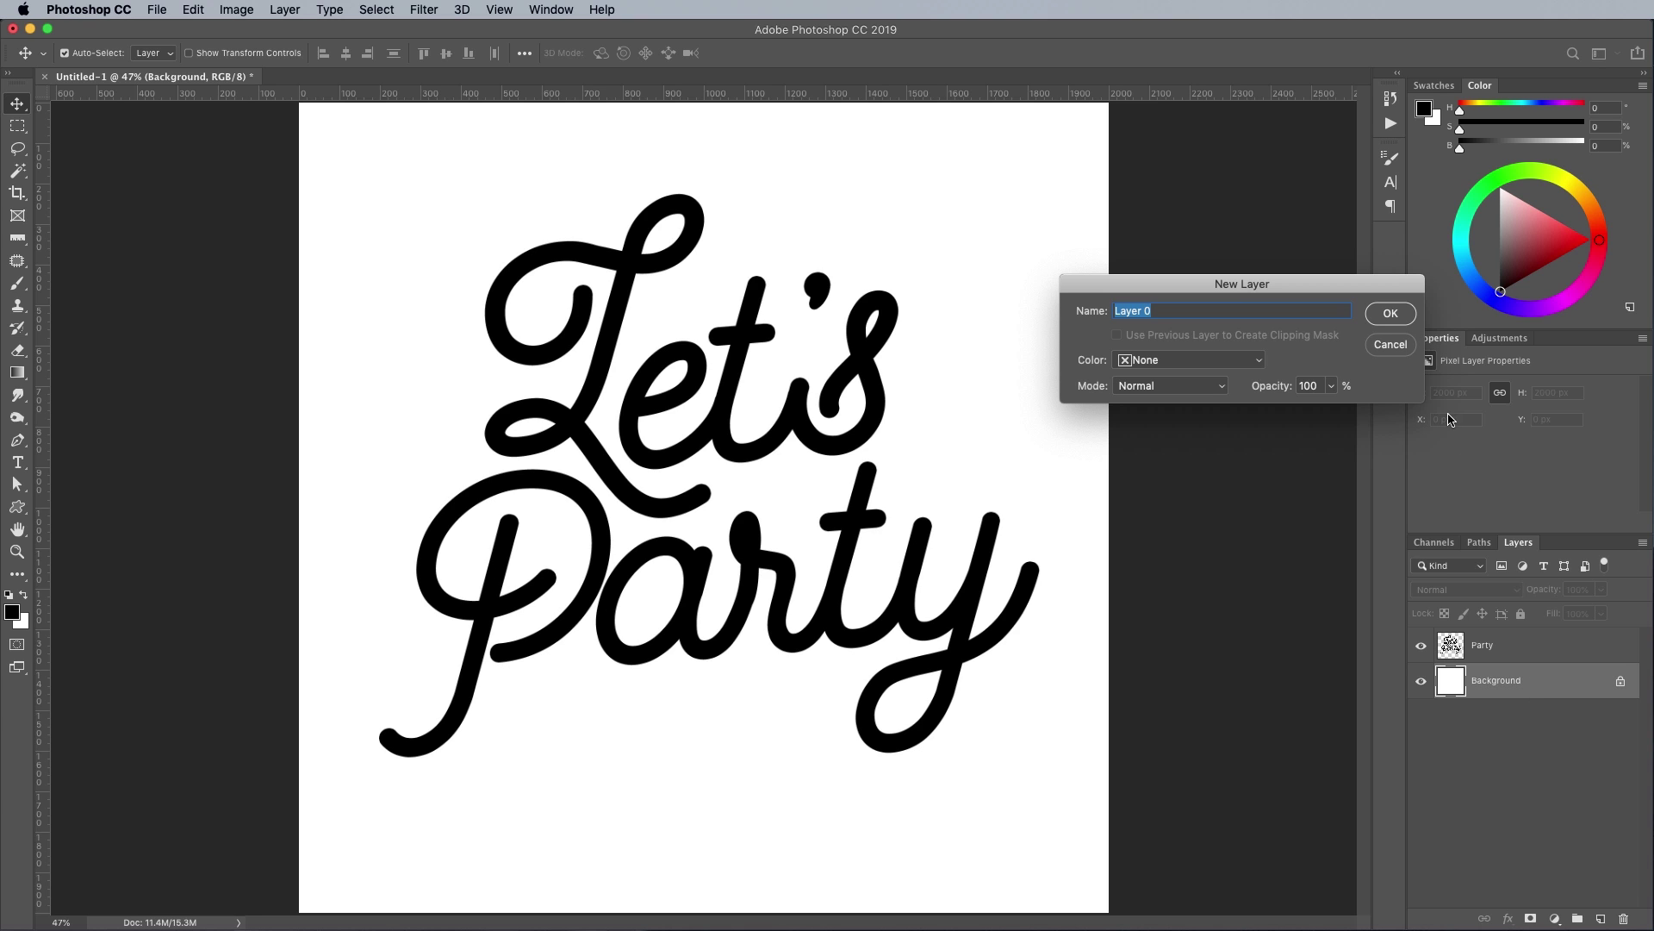
{"action": "left_click", "coordinate": [1392, 316]}
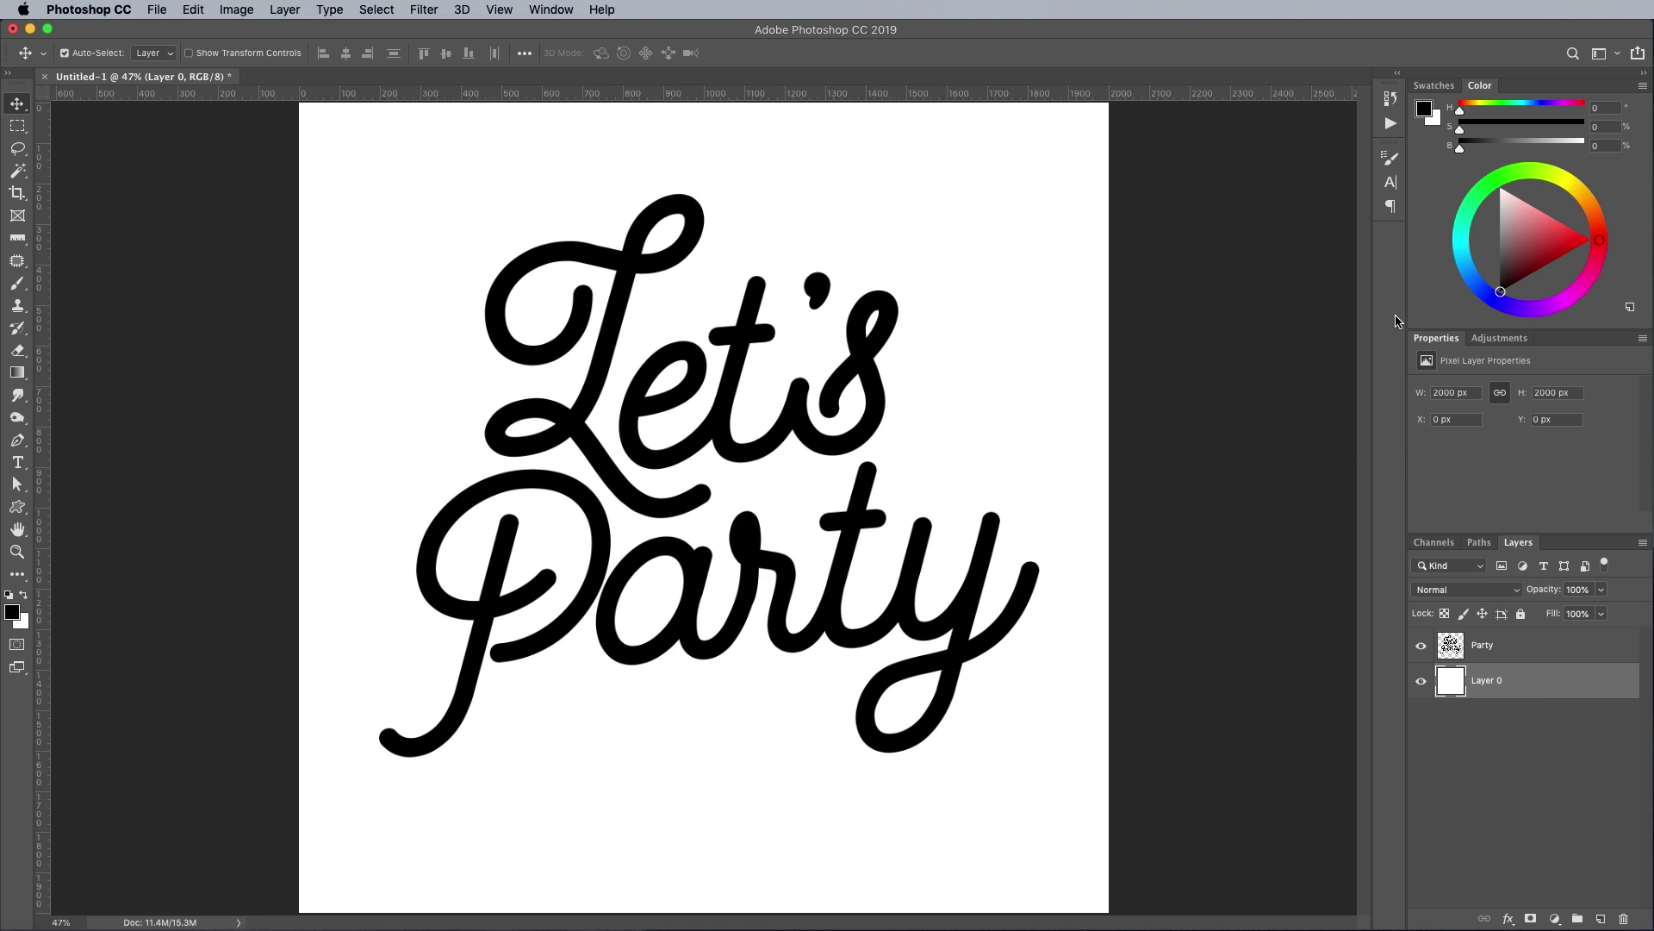
{"action": "double_click", "coordinate": [1551, 692]}
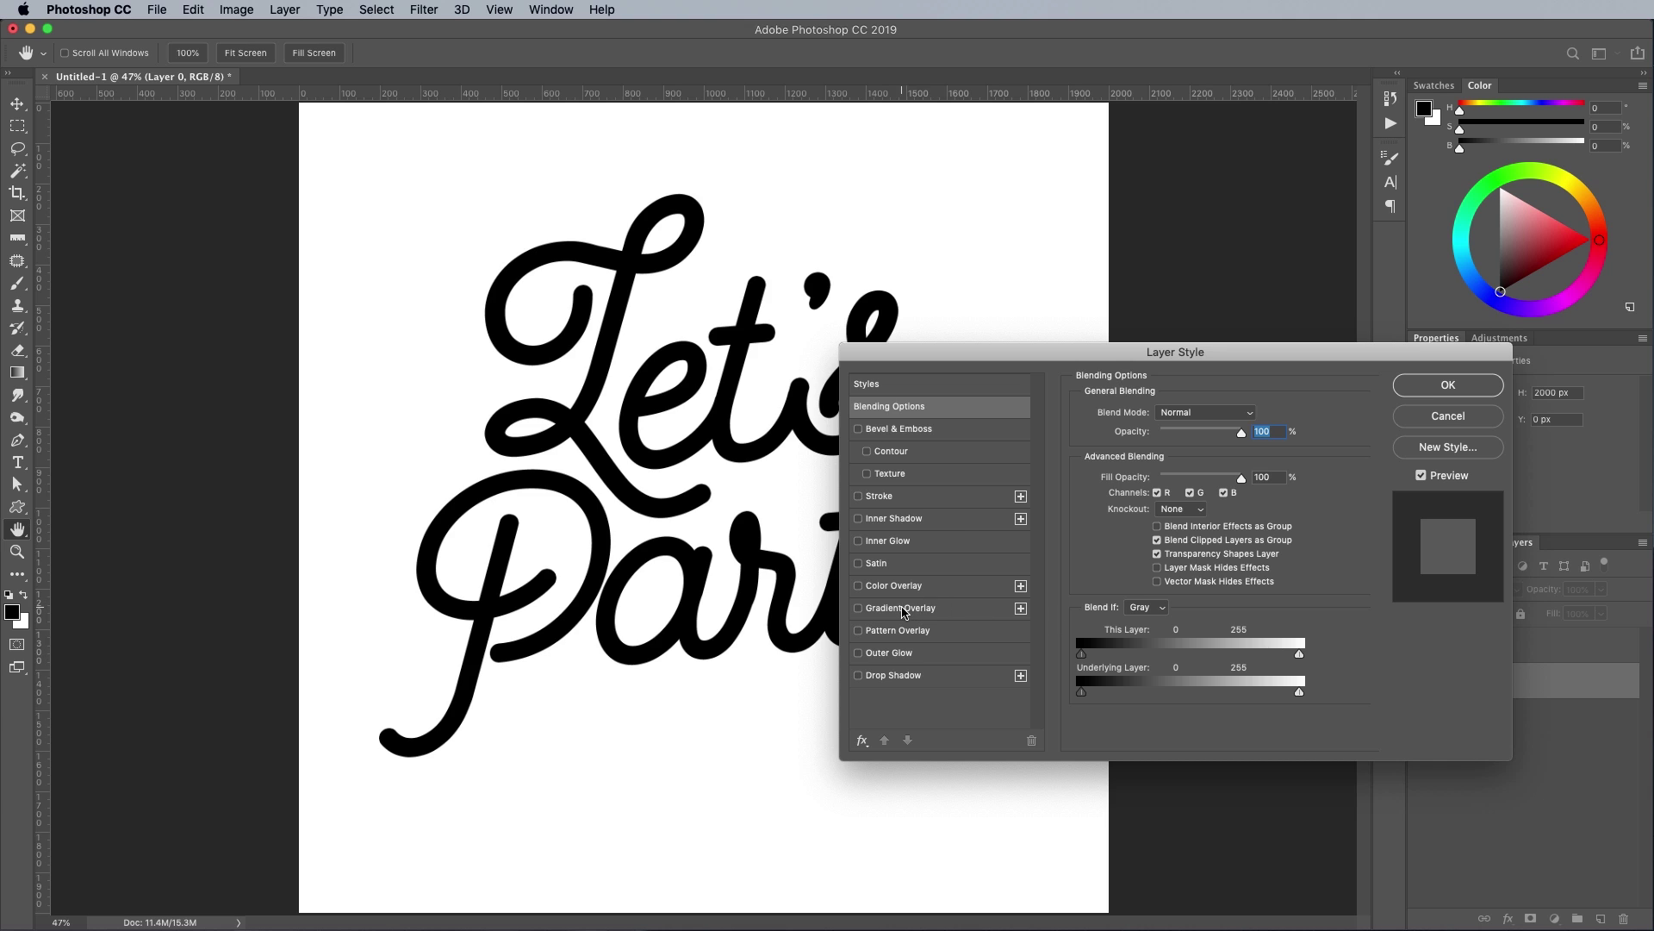
{"action": "left_click", "coordinate": [901, 609]}
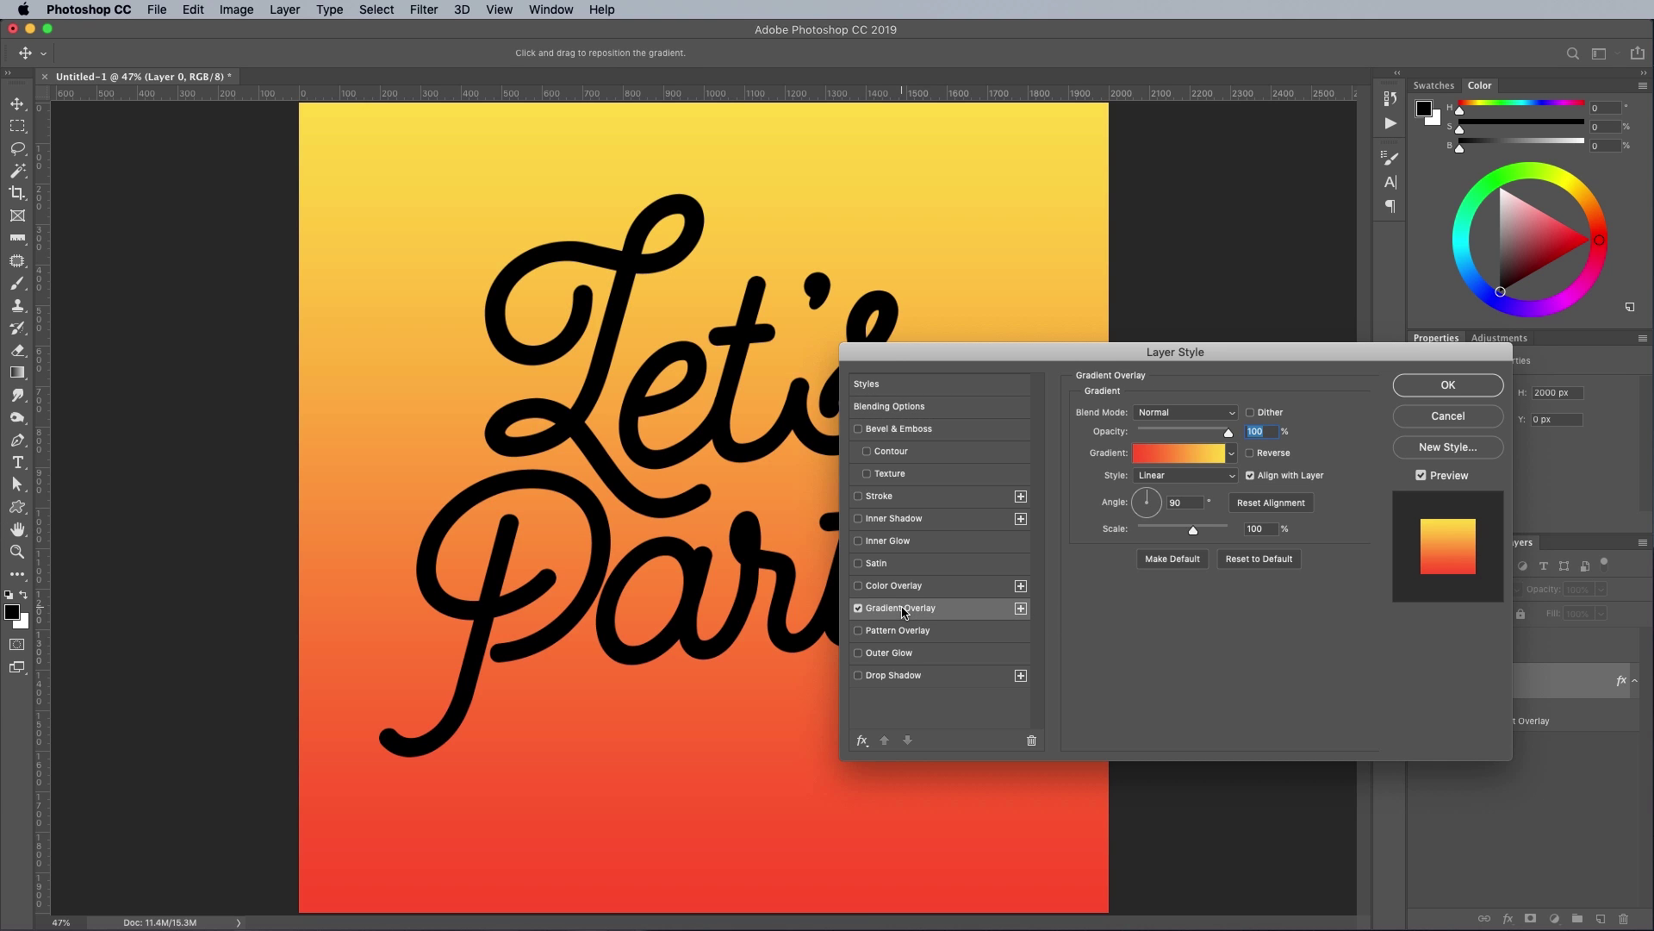
Use ff4a2c as the color of the overlay gradient's first color stop
{"action": "left_click", "coordinate": [1169, 454]}
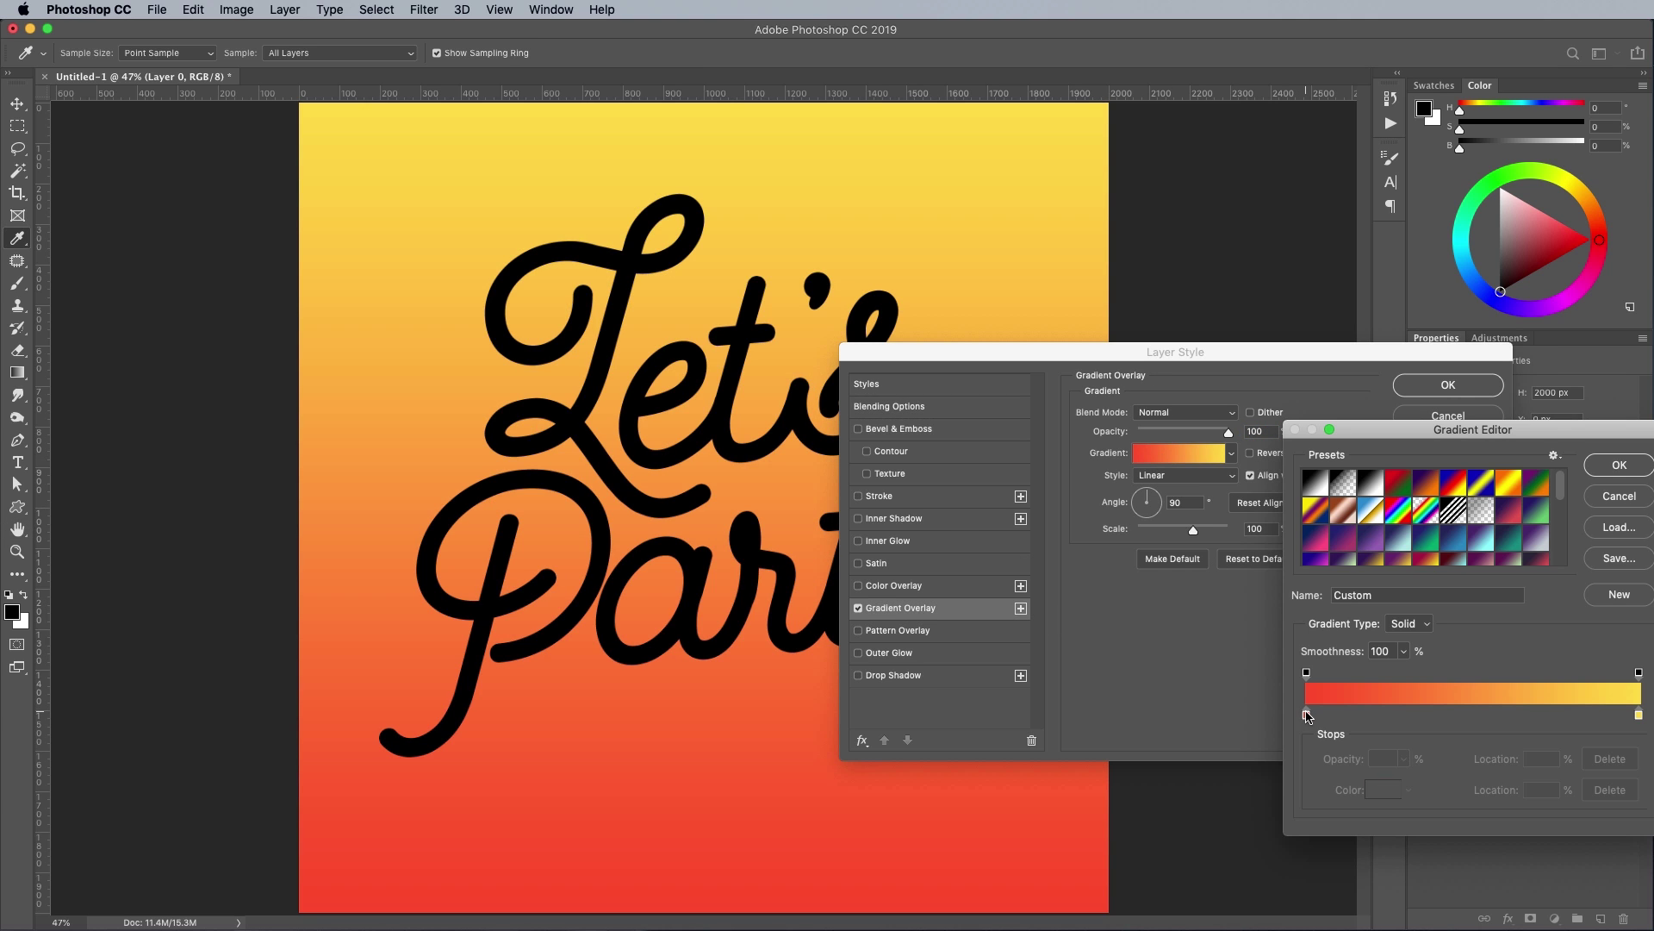
{"action": "left_click", "coordinate": [1307, 715]}
{"action": "left_click", "coordinate": [1379, 796]}
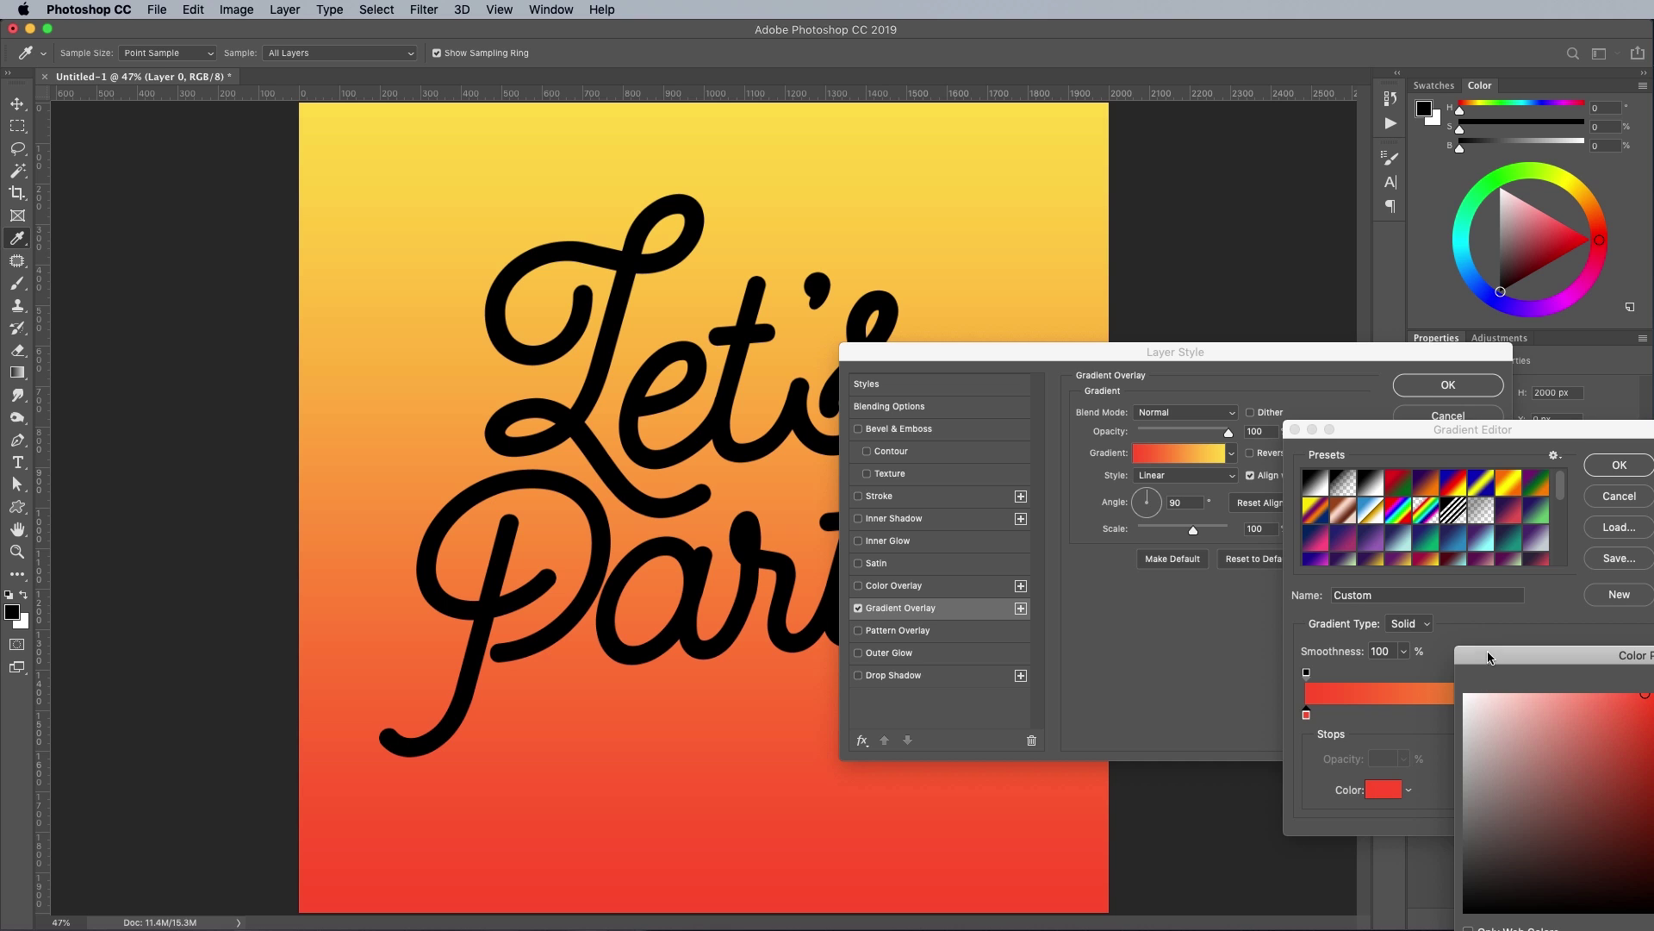
{"action": "left_click_drag", "start_coordinate": [1493, 653], "coordinate": [1018, 593]}
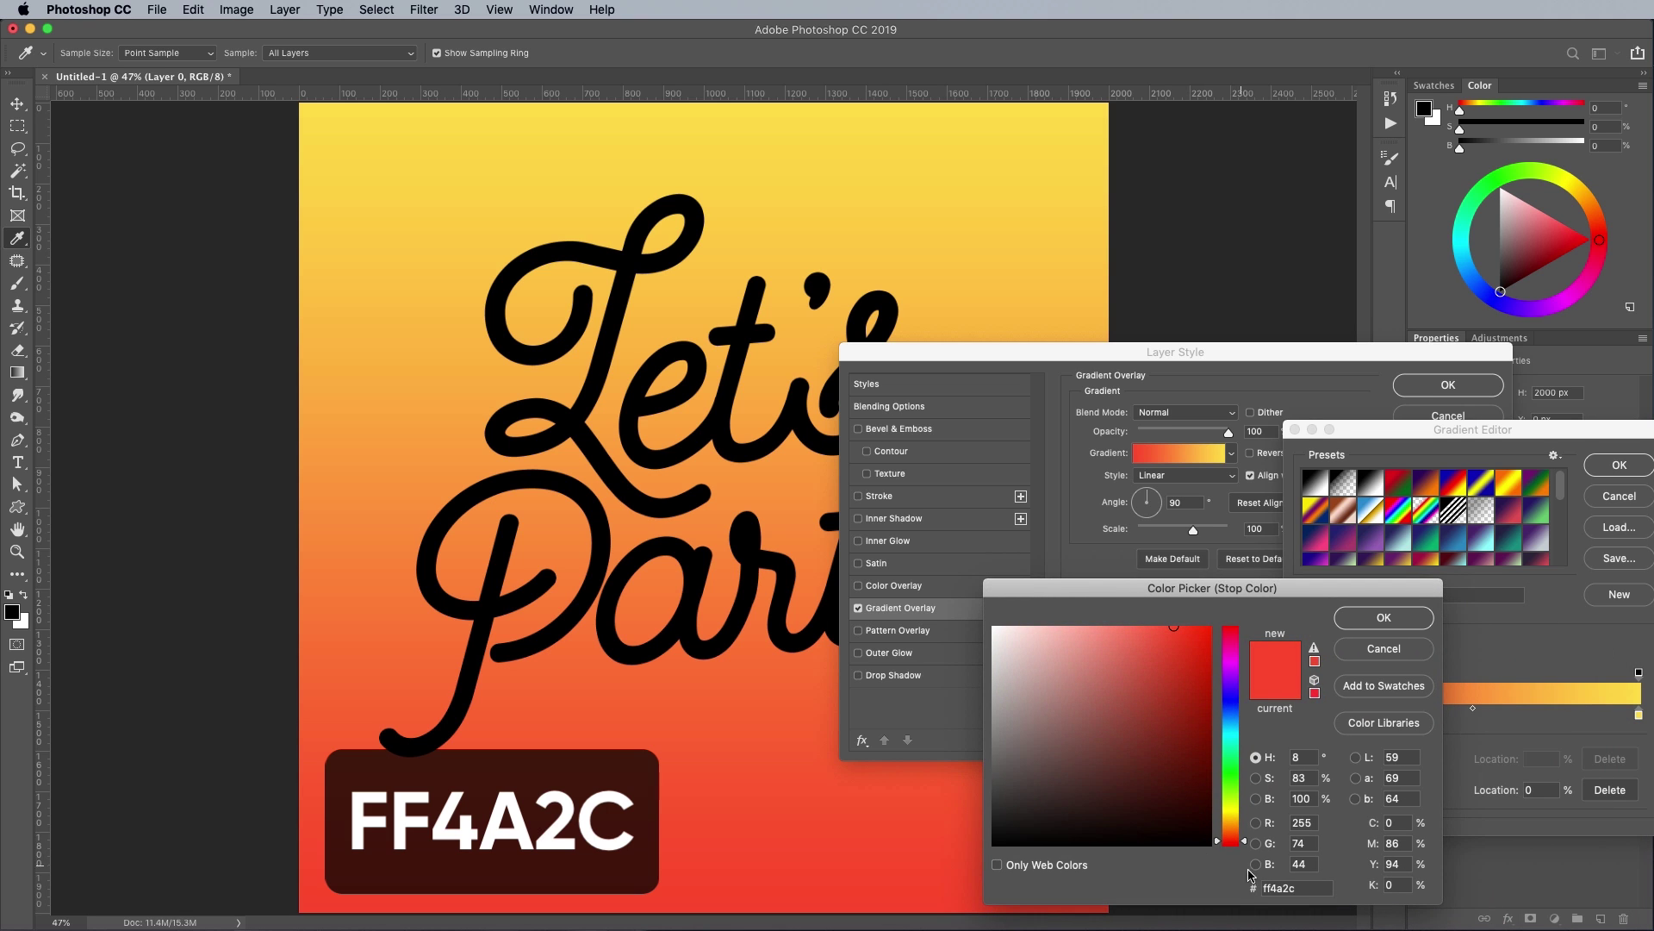
{"action": "double_click", "coordinate": [1284, 887]}
{"action": "left_click", "coordinate": [1371, 635]}
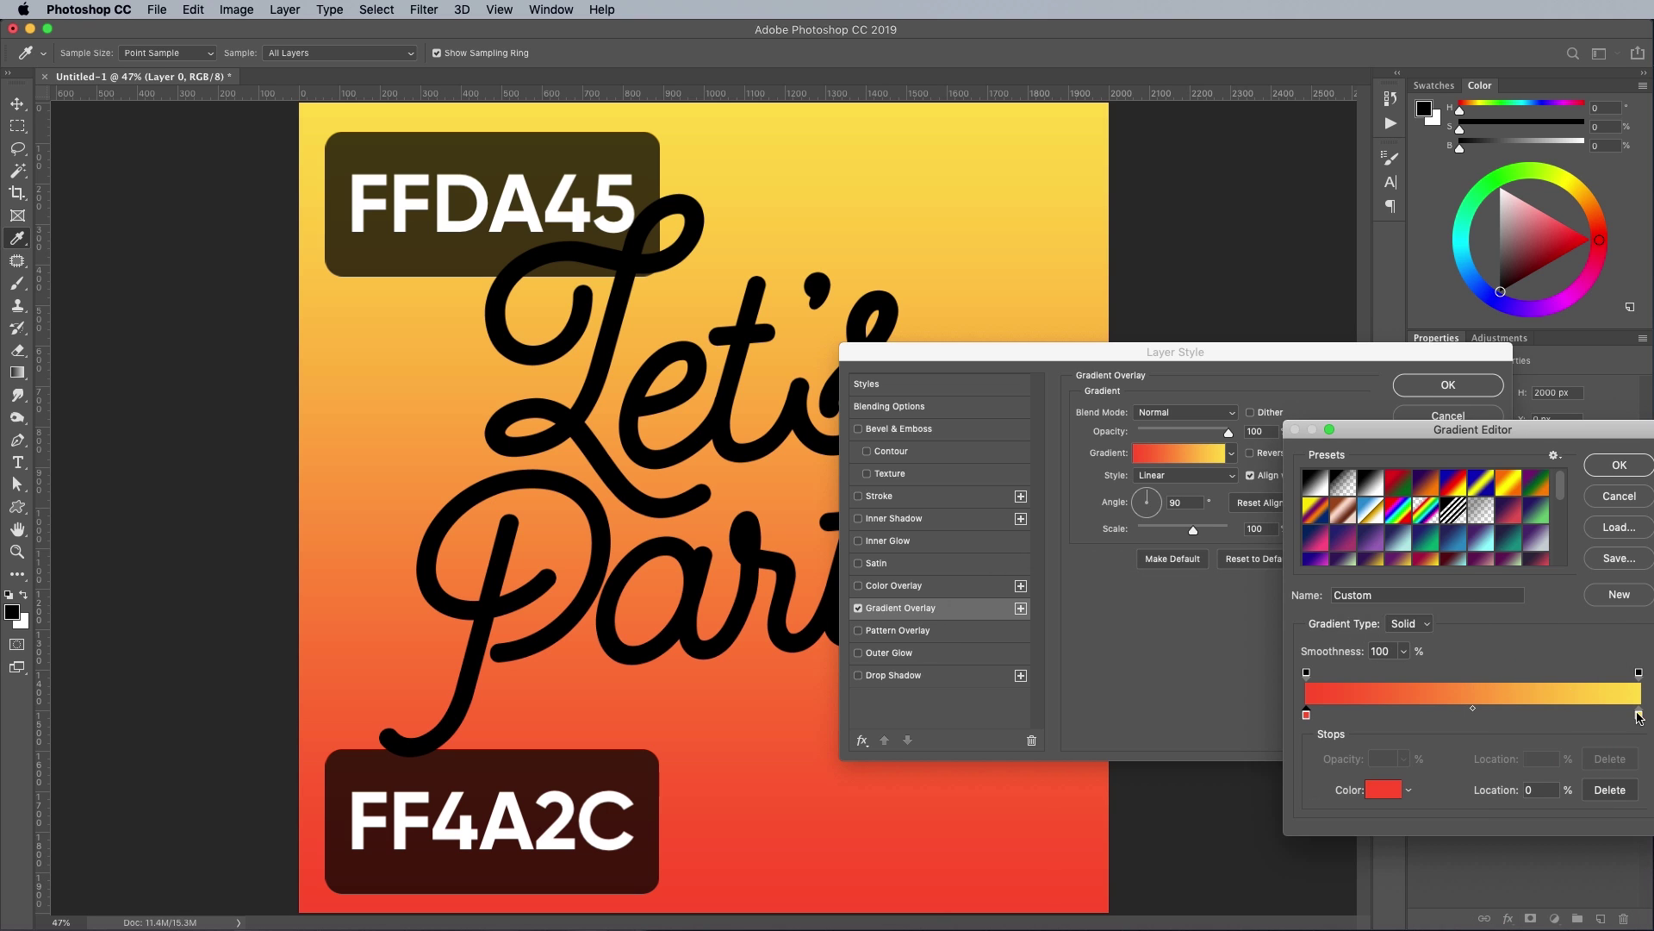
Use ffda45 for the gradient's end color stop and apply the gradient overlay to the background layer
{"action": "left_click", "coordinate": [1639, 715]}
{"action": "left_click", "coordinate": [1381, 795]}
{"action": "left_click", "coordinate": [1383, 625]}
{"action": "left_click", "coordinate": [1608, 470]}
{"action": "left_click", "coordinate": [1448, 385]}
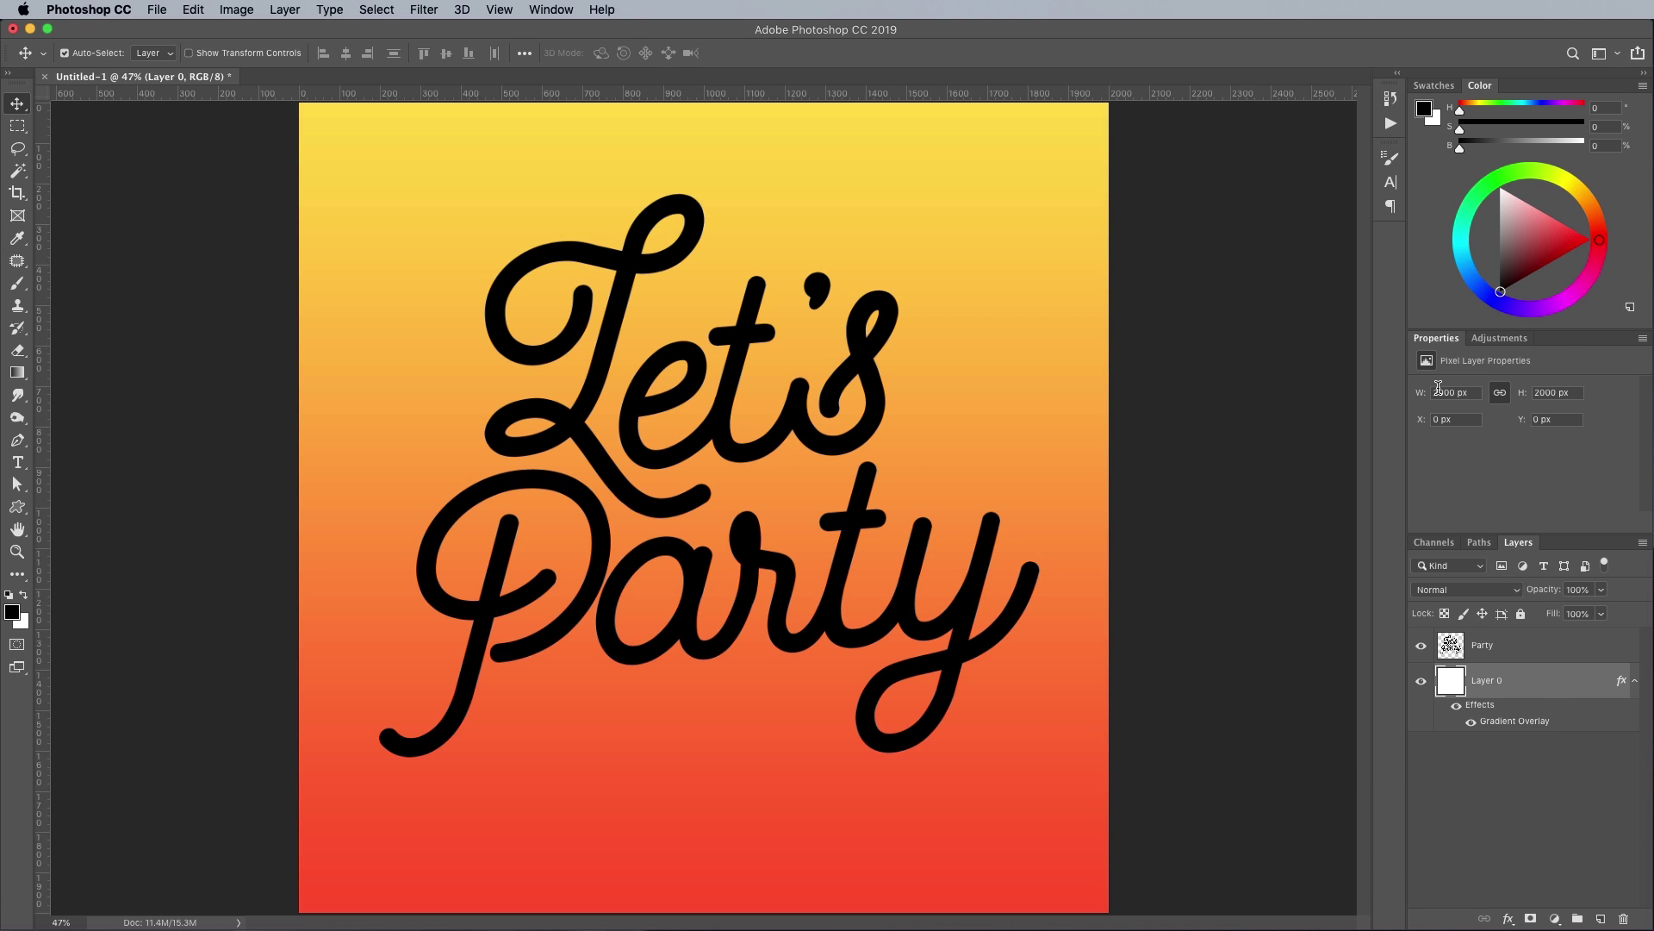
Duplicate the merged "Party" lettering layer and hide the copy
{"action": "left_click", "coordinate": [1522, 648]}
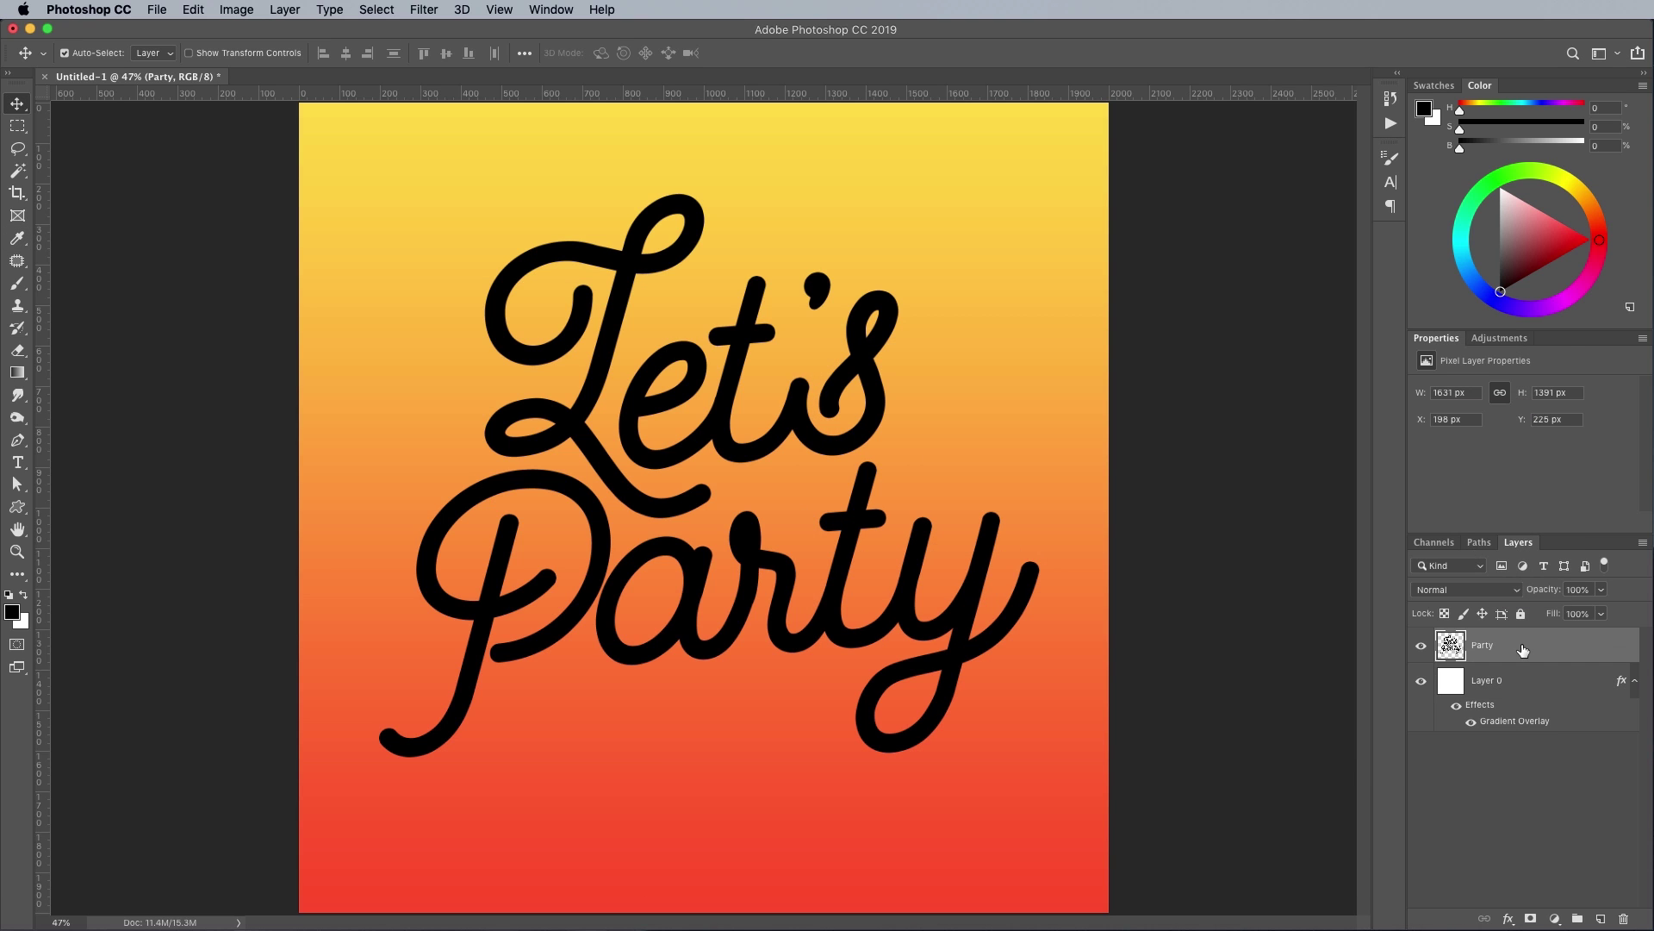
{"action": "key", "text": "super+j"}
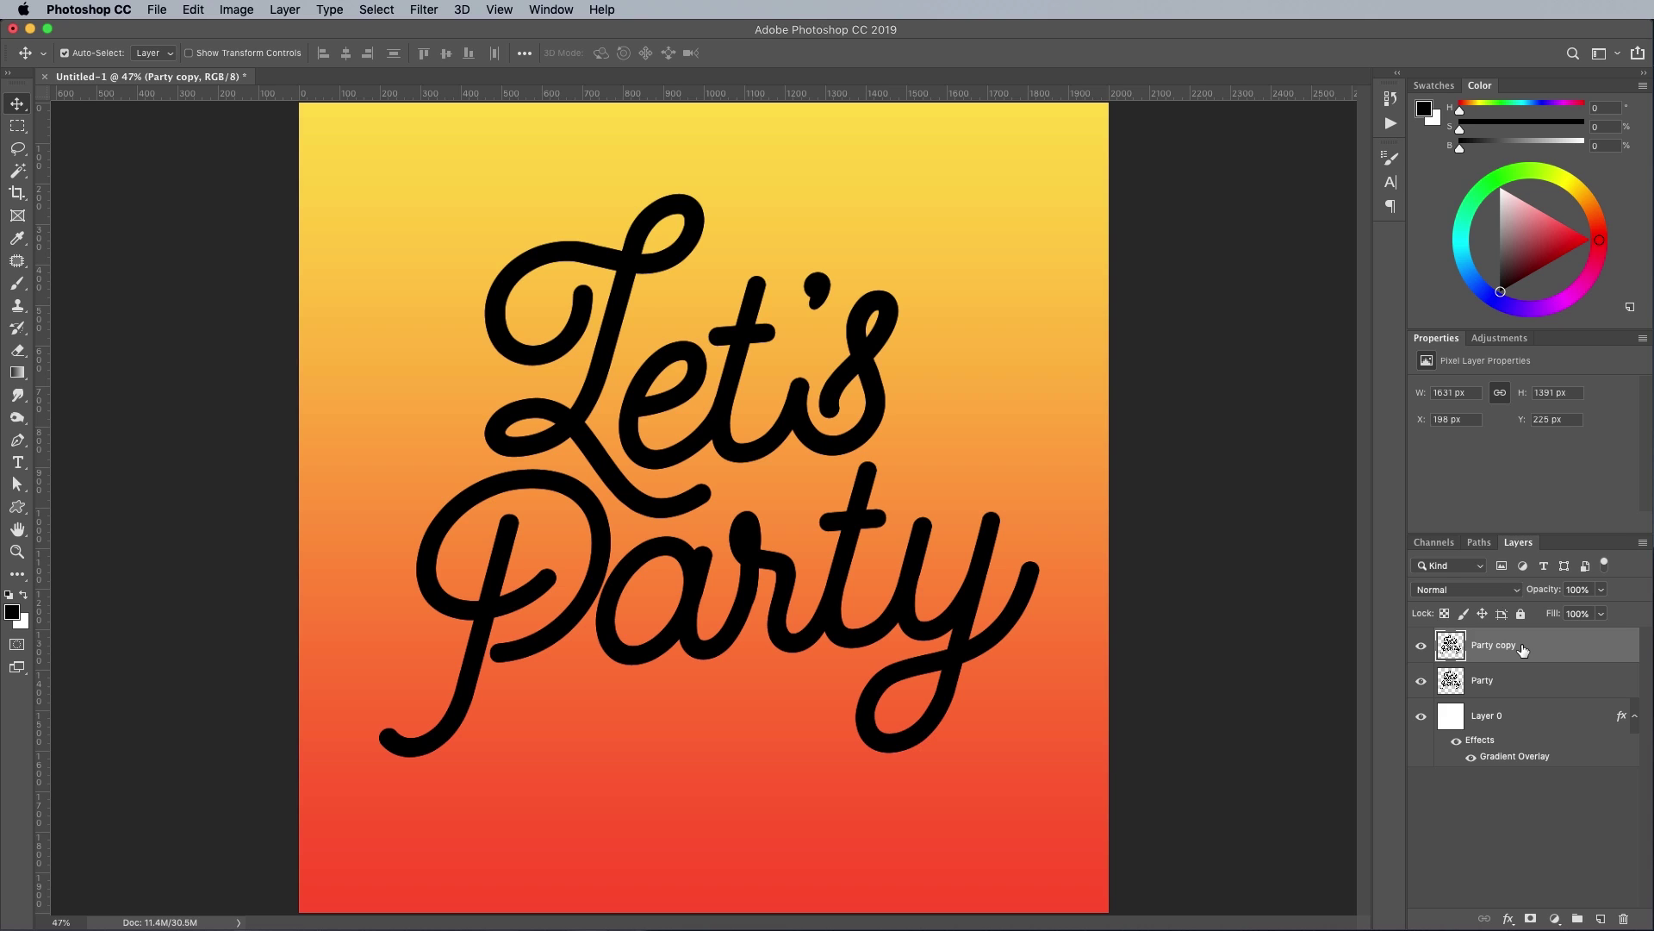
{"action": "left_click", "coordinate": [1421, 646]}
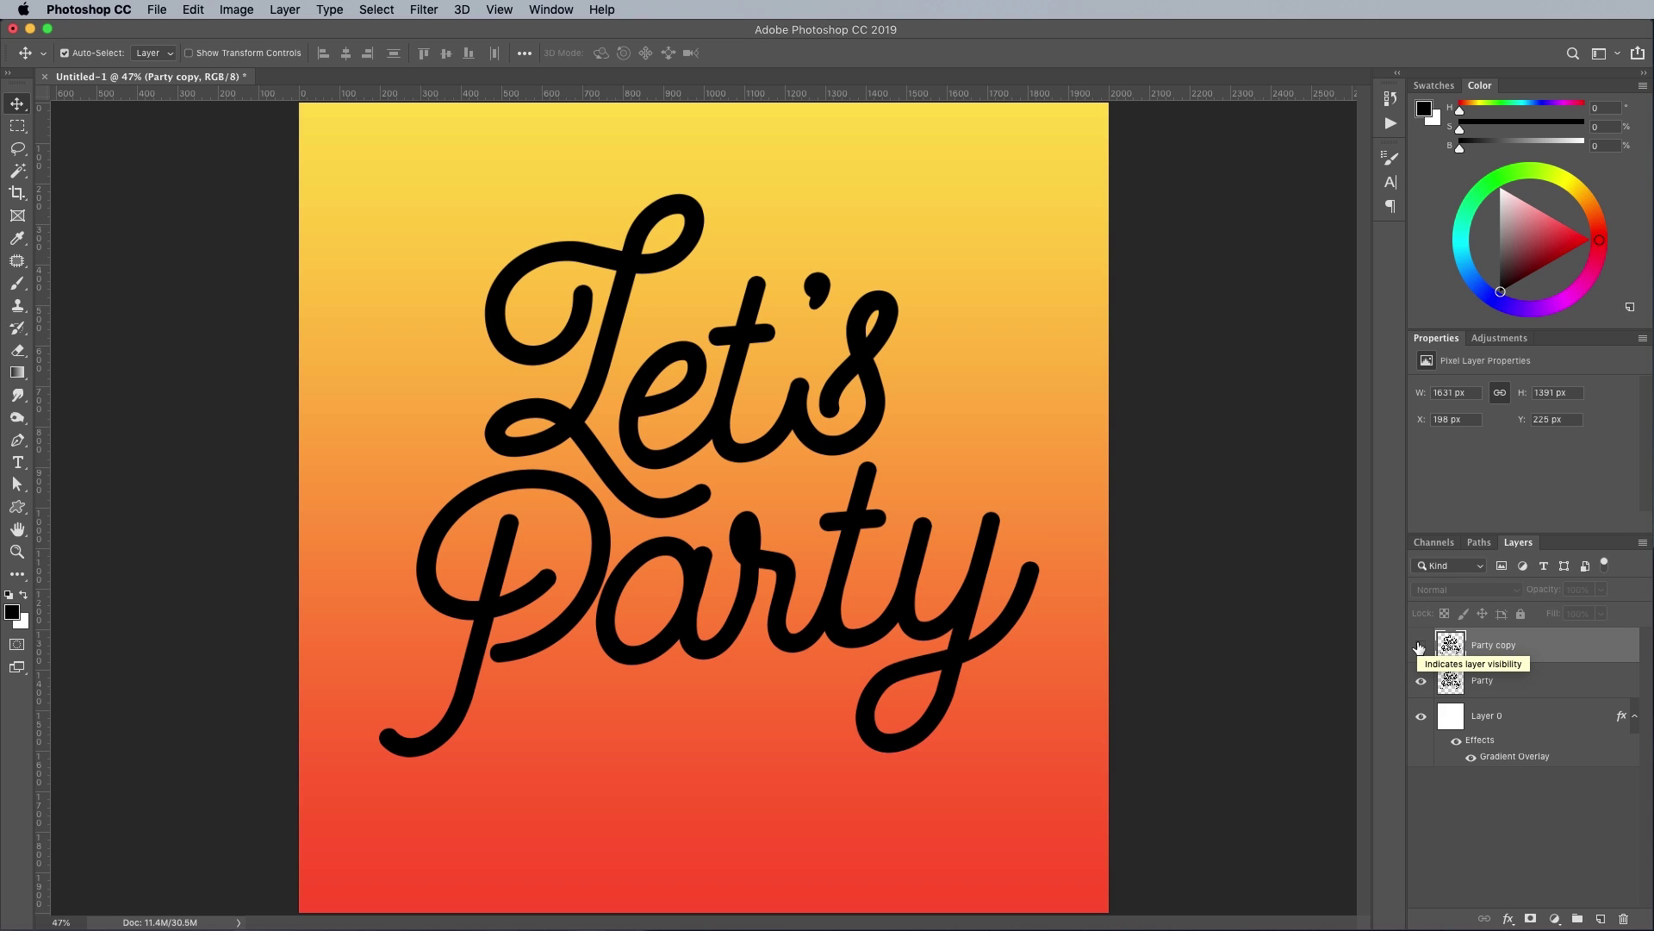
Give the original "Party" layer a smooth 7 px inner bevel at 100% depth and a bd45ec color overlay
{"action": "double_click", "coordinate": [1542, 690]}
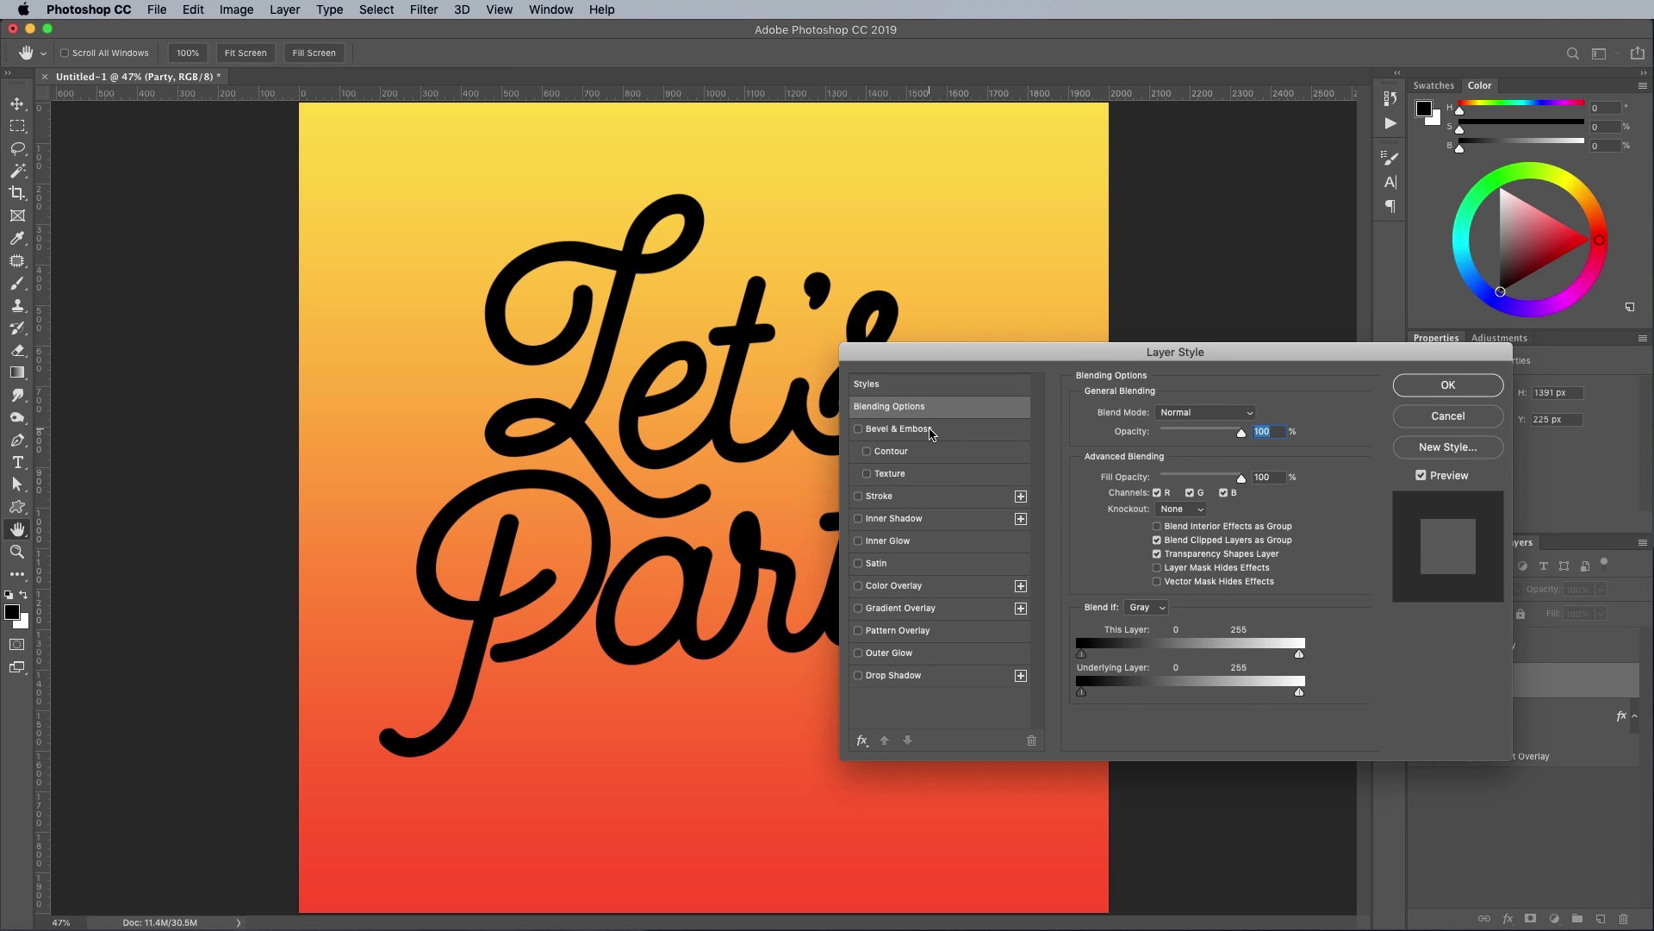
{"action": "left_click", "coordinate": [930, 431]}
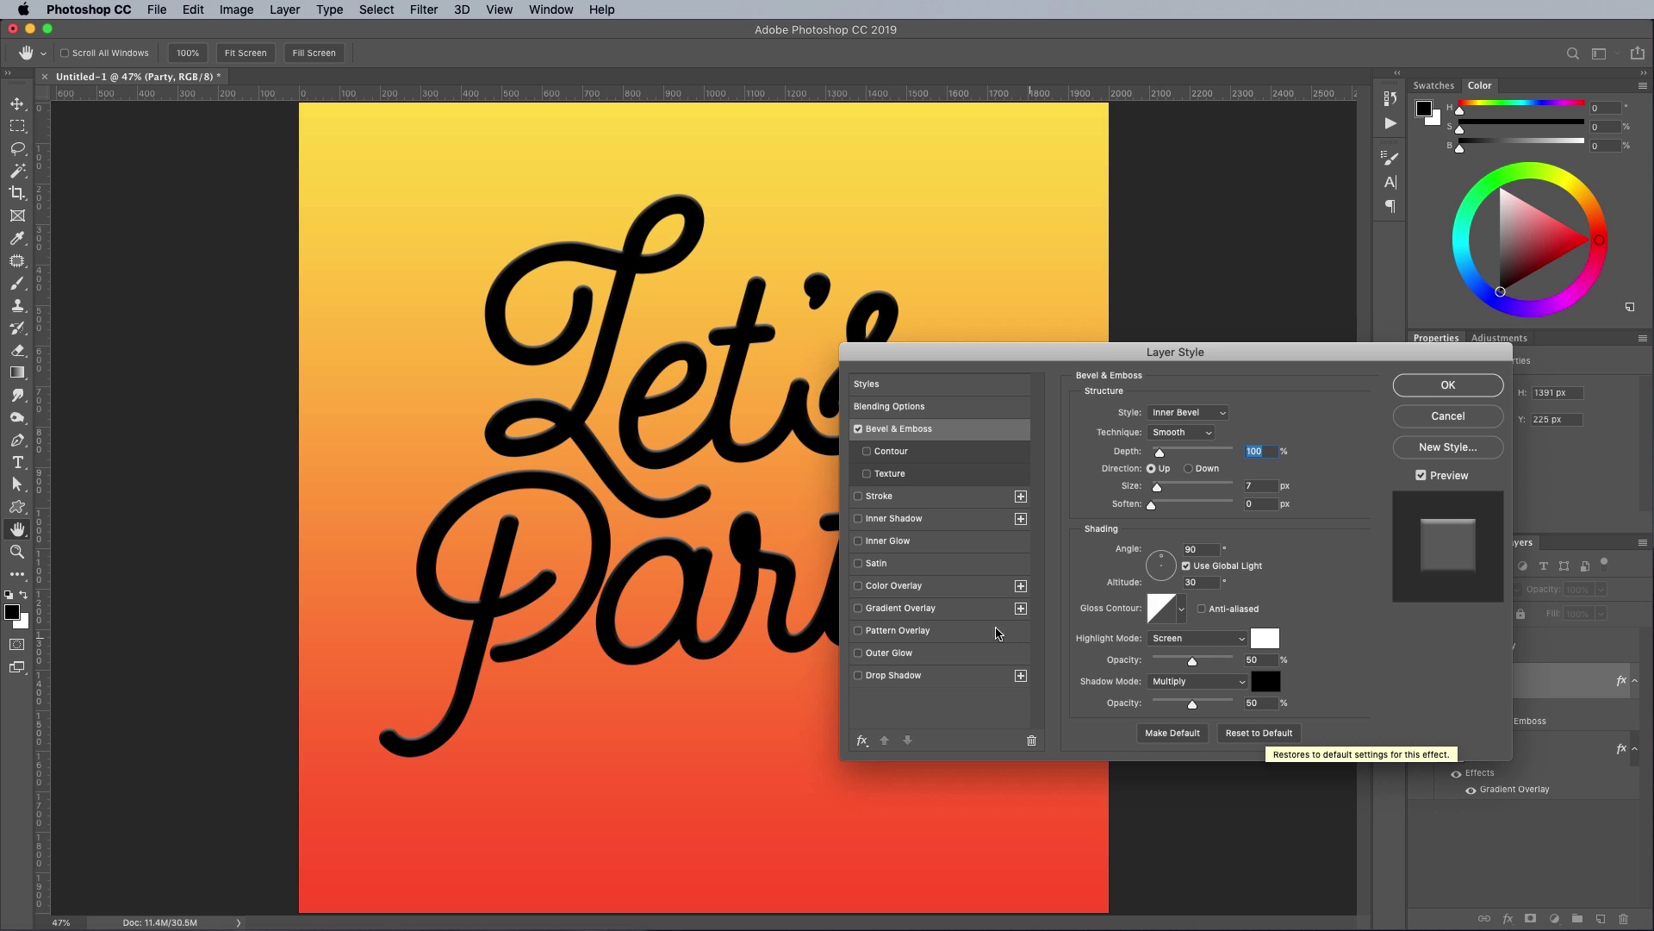
{"action": "left_click", "coordinate": [900, 589]}
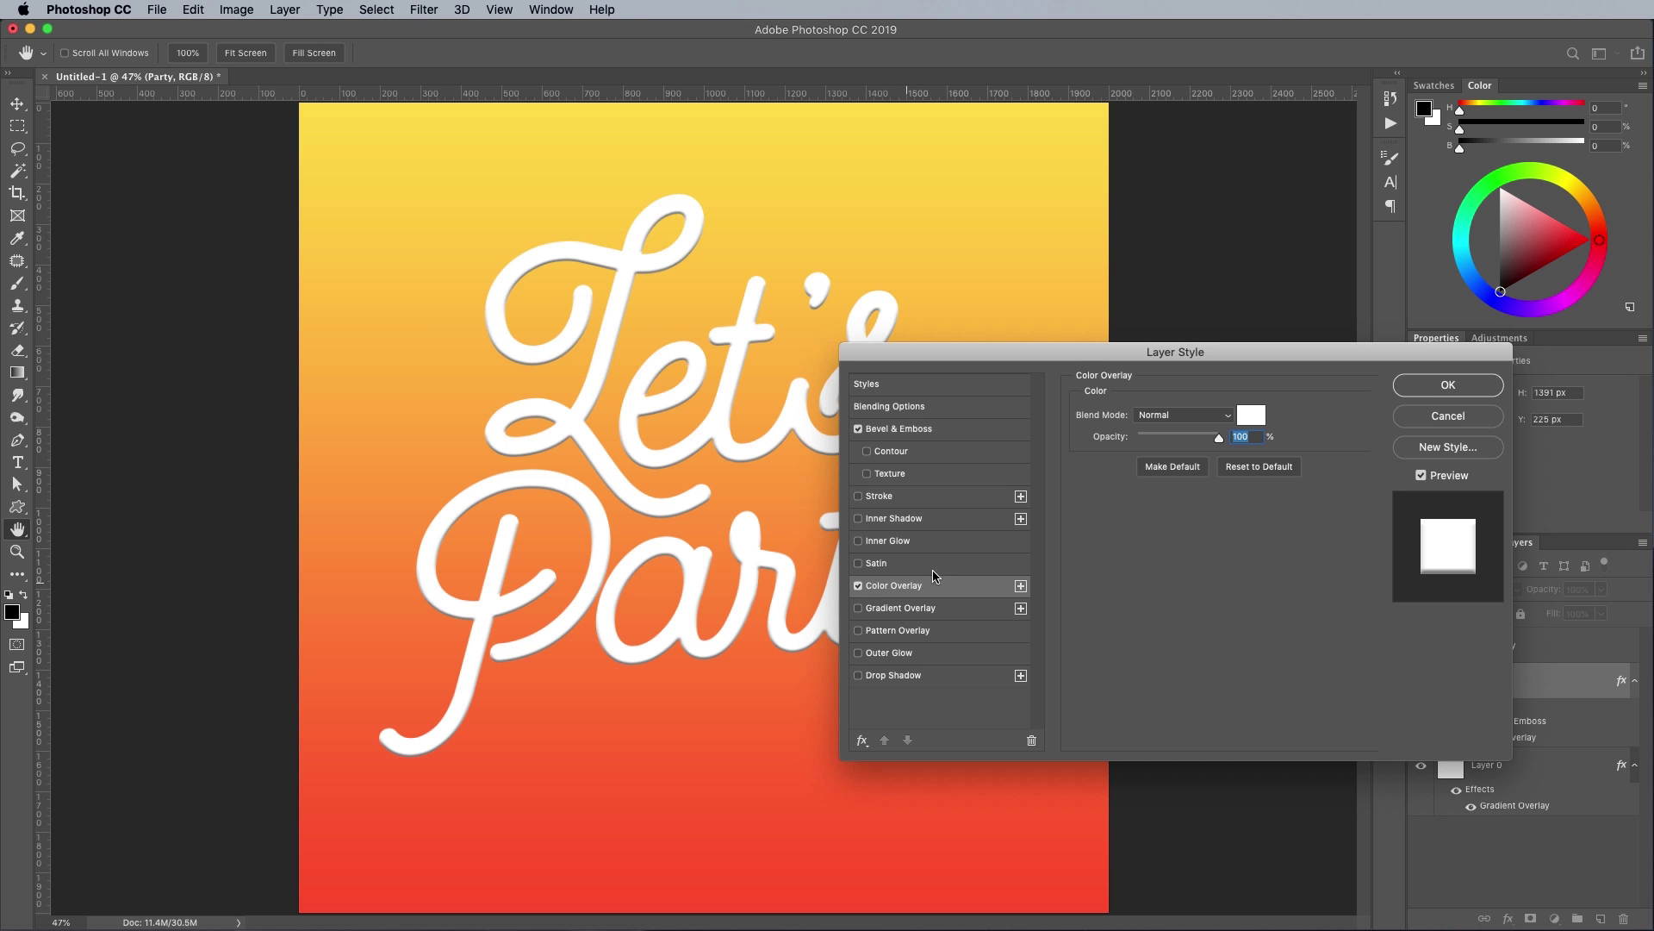
{"action": "left_click", "coordinate": [1245, 422]}
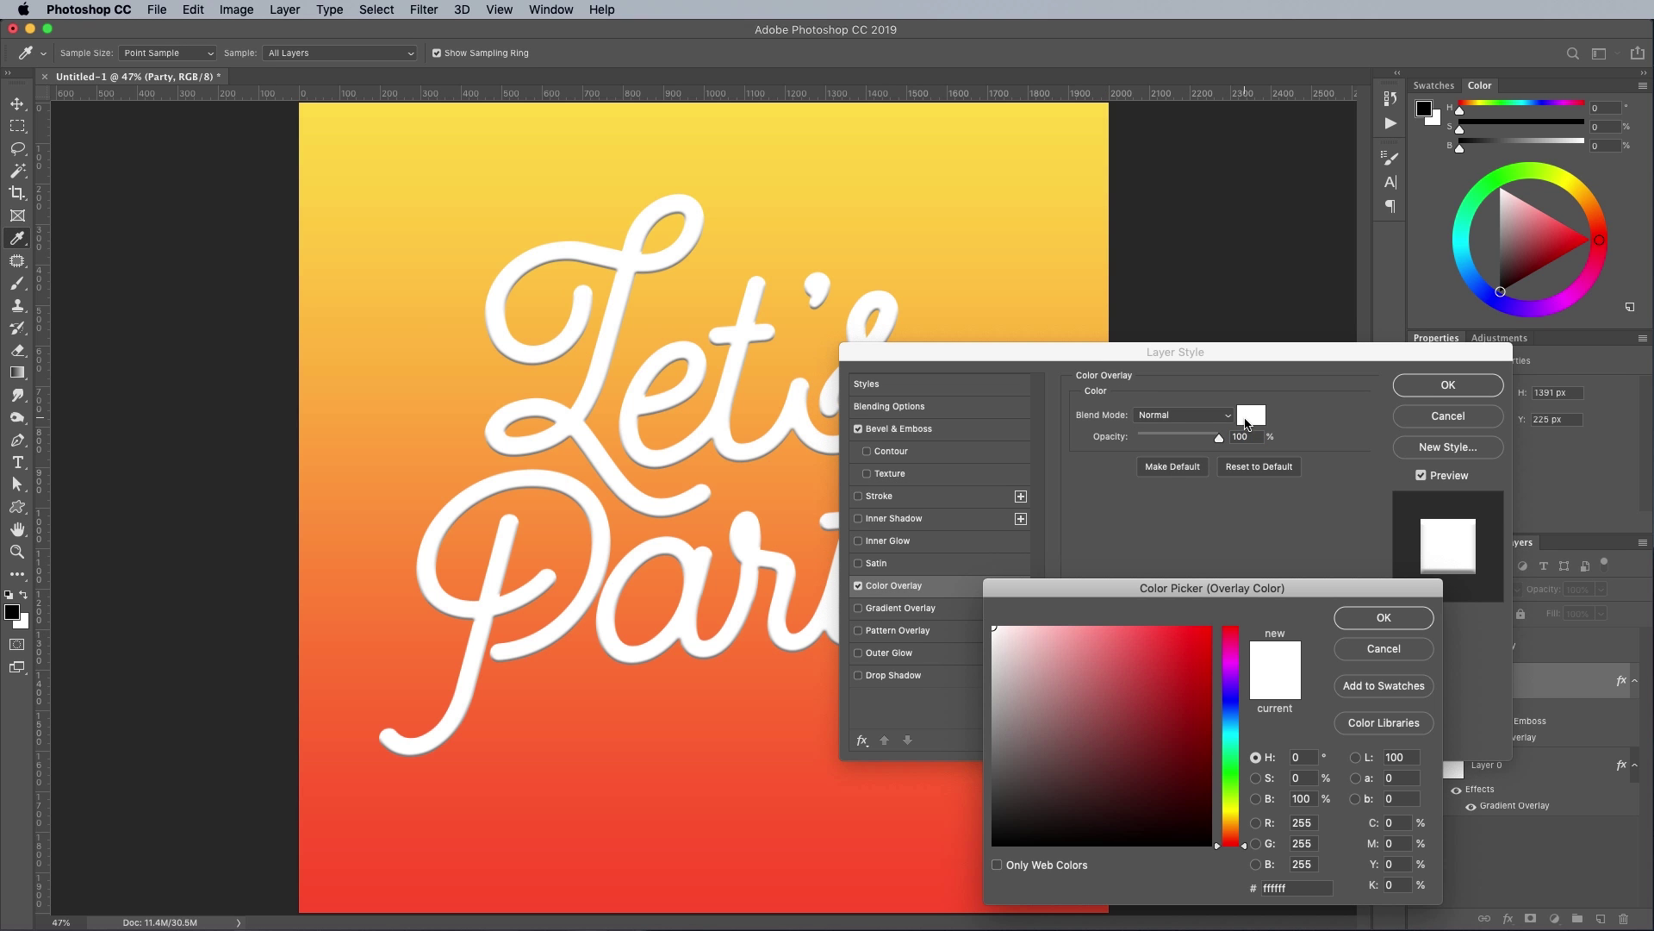
{"action": "left_click", "coordinate": [1284, 782]}
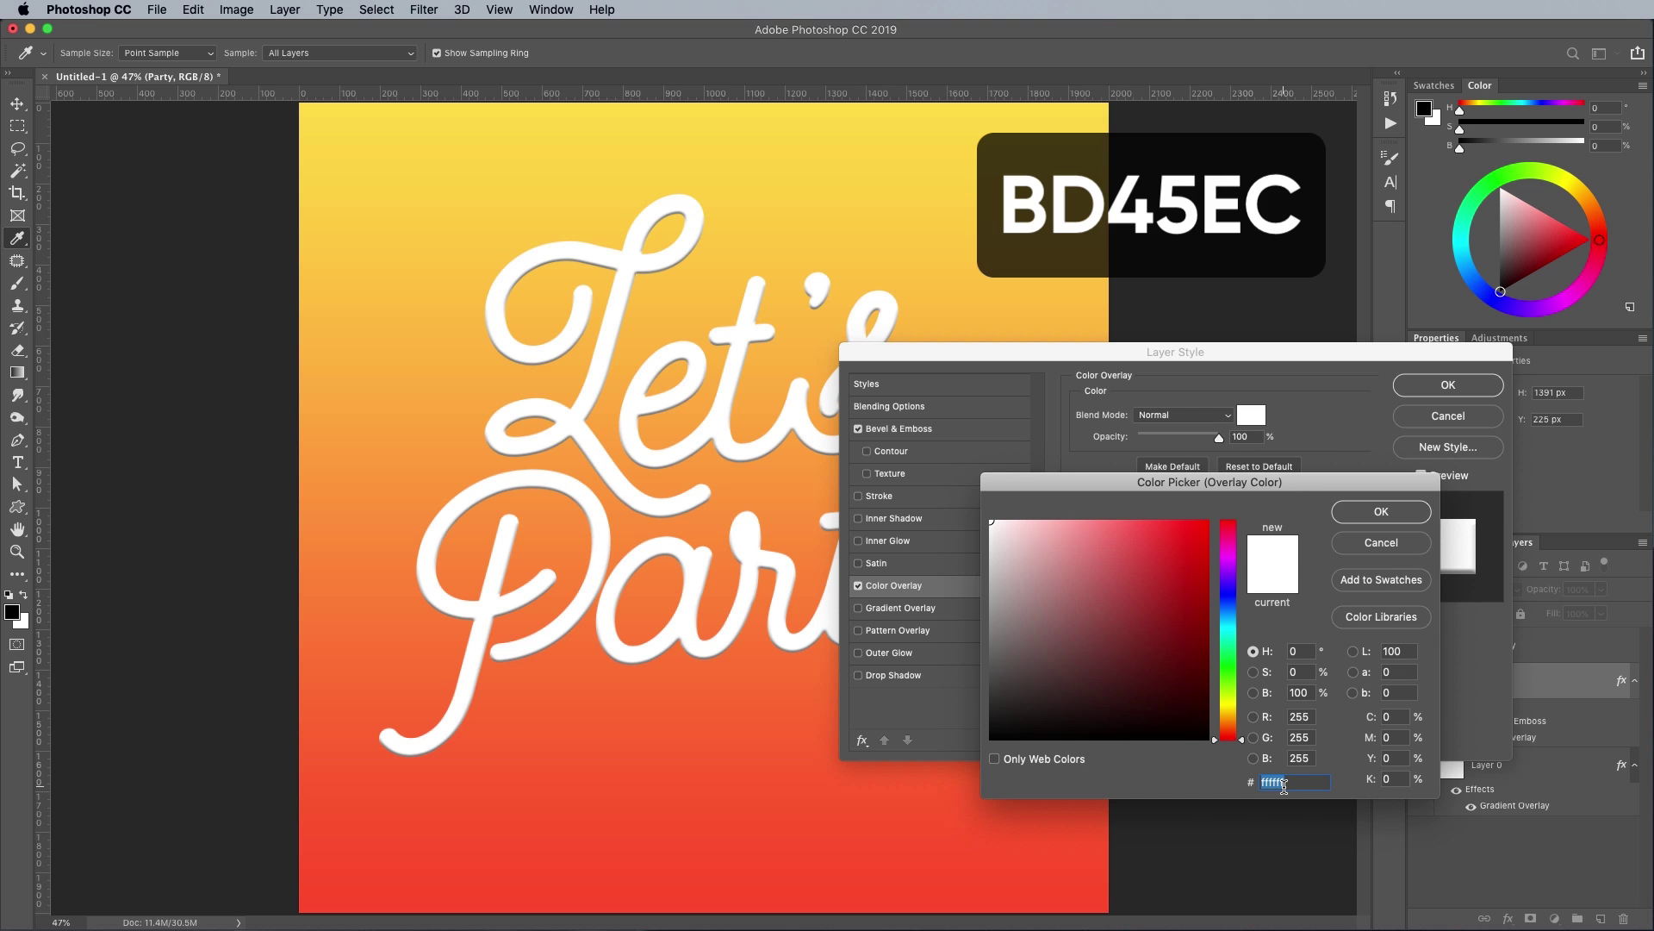
{"action": "type", "text": "bd45ec"}
{"action": "key", "text": "Return"}
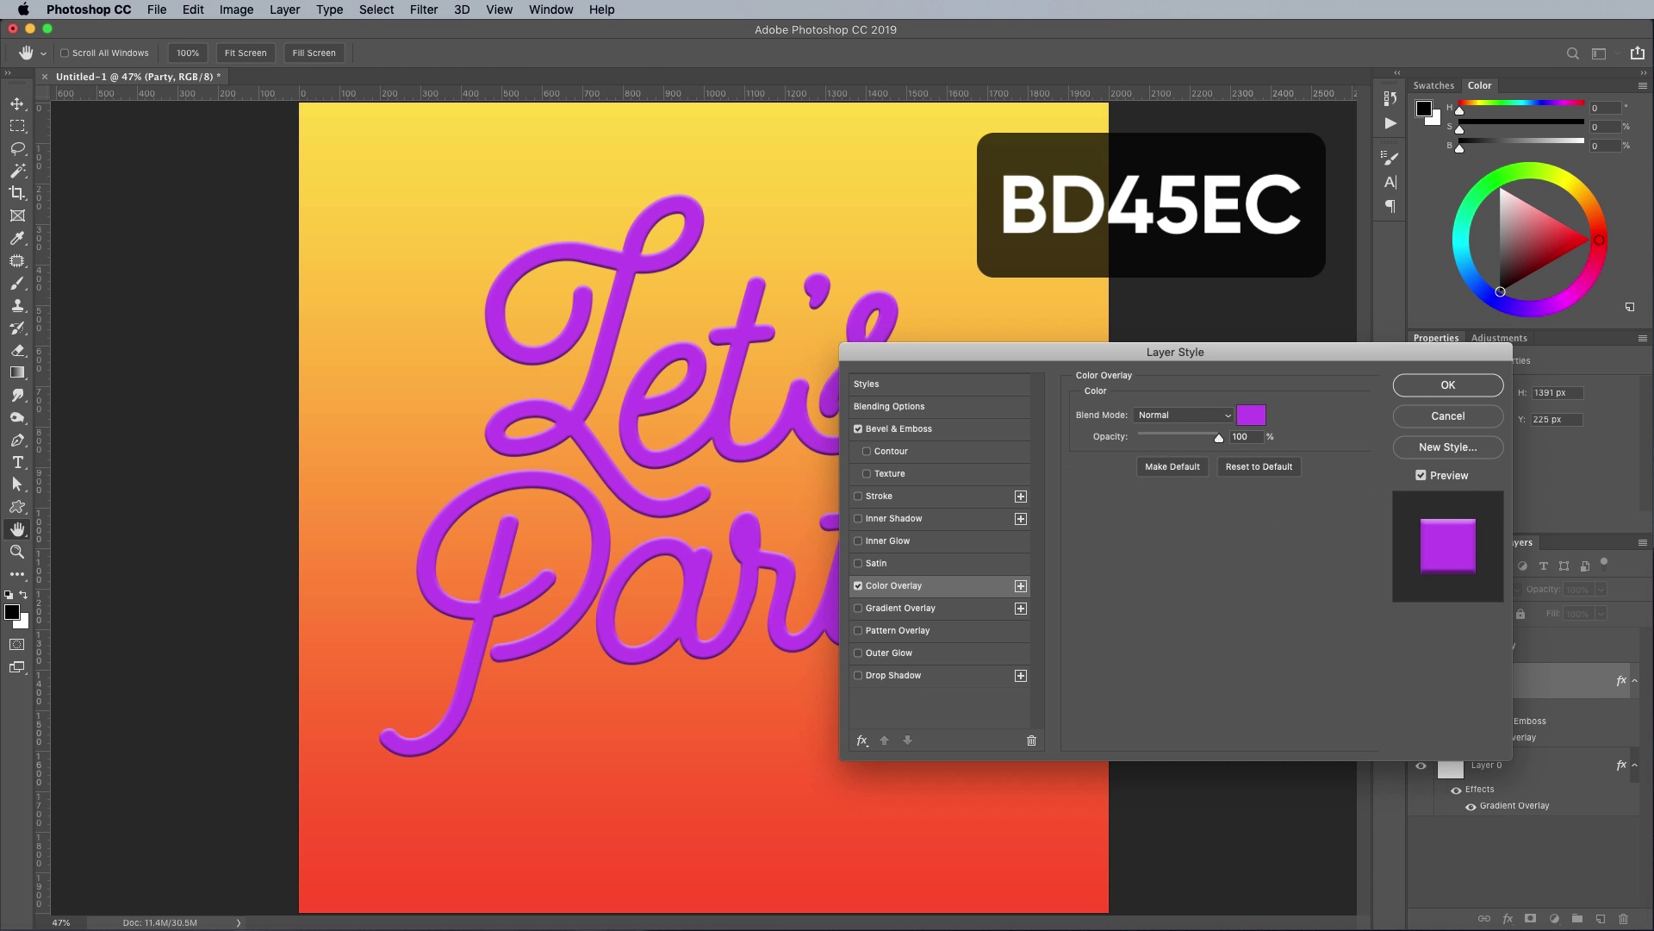
{"action": "key", "text": "Return"}
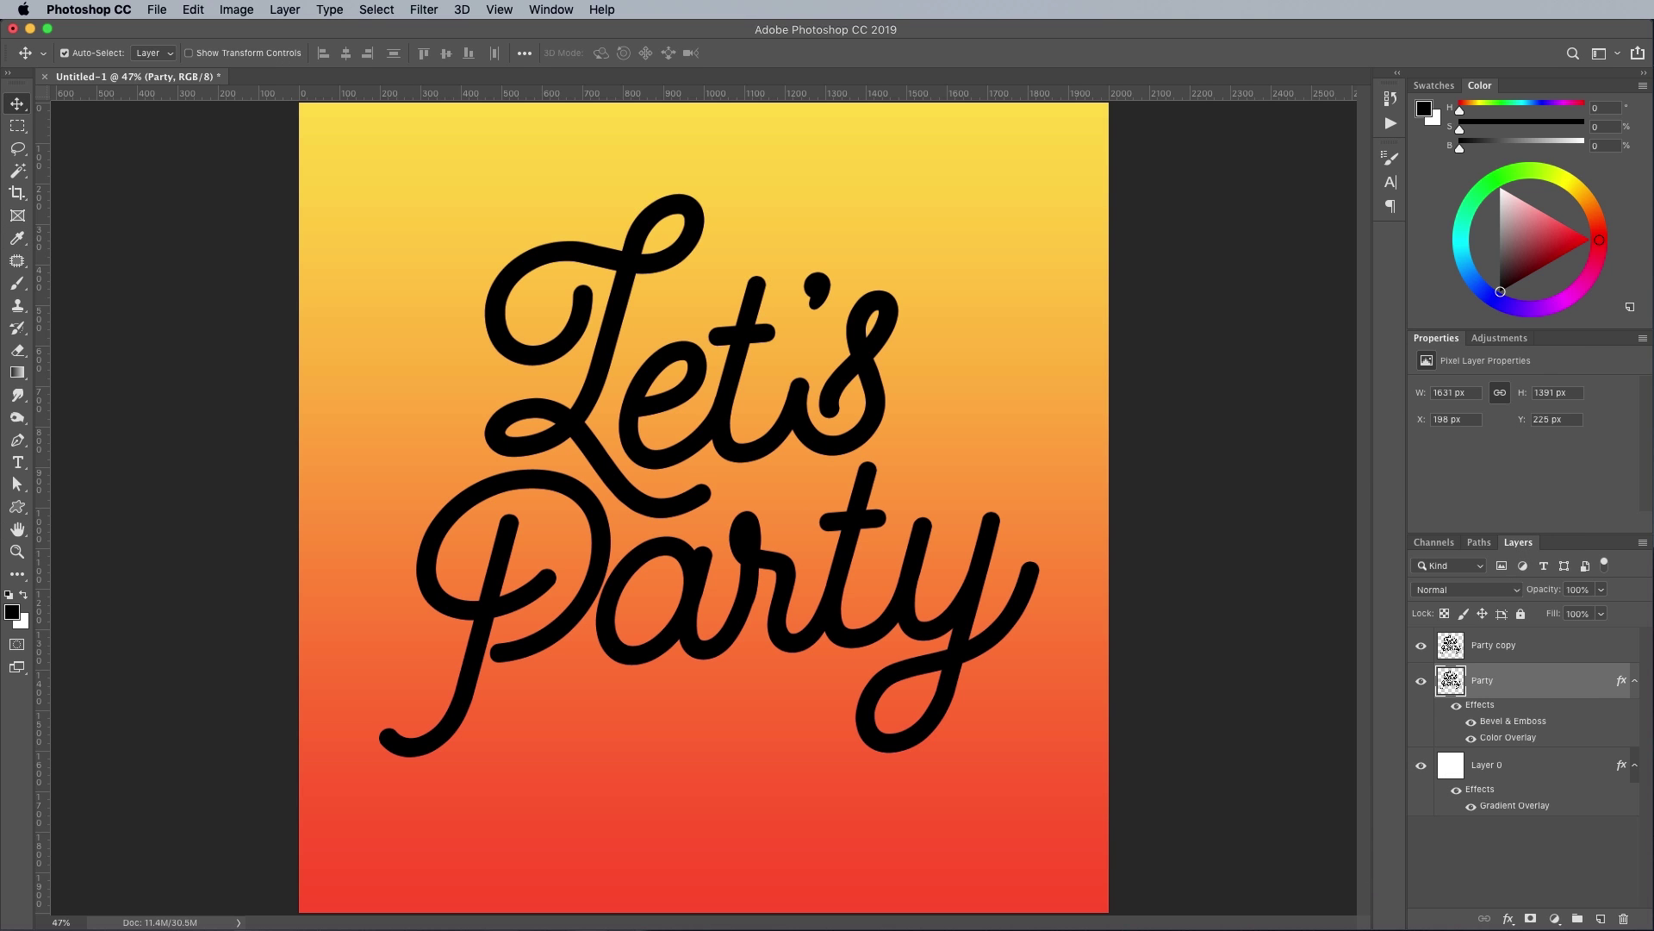
Give the "Party copy" layer a white color overlay
{"action": "double_click", "coordinate": [1559, 644]}
{"action": "left_click", "coordinate": [894, 585]}
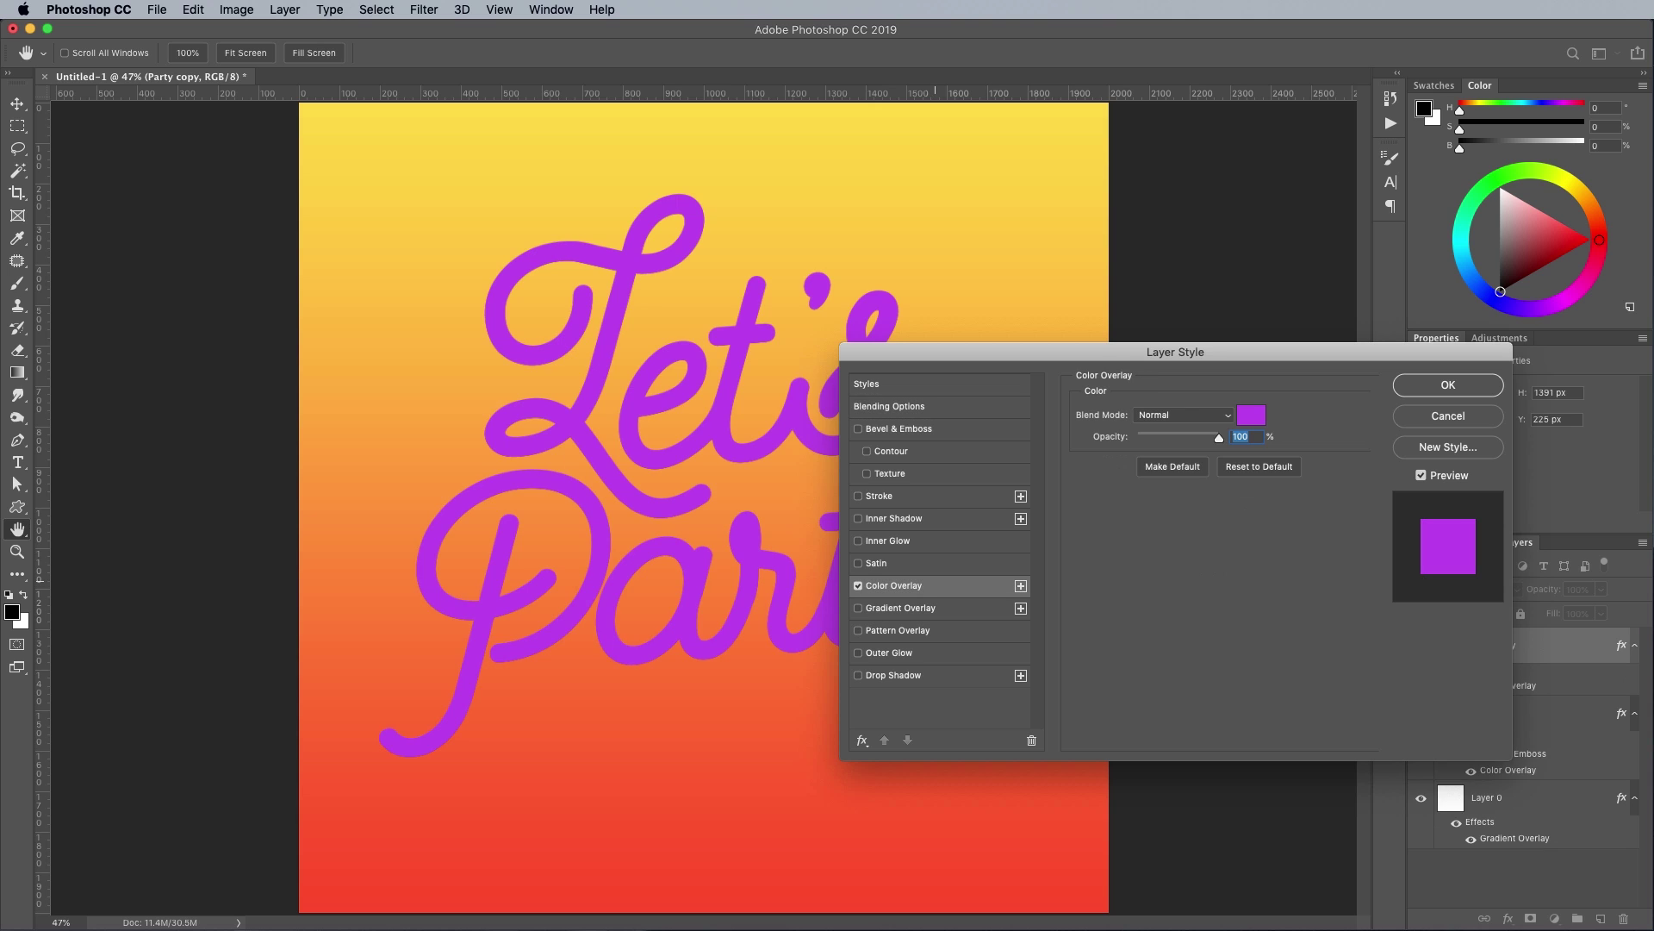
{"action": "left_click", "coordinate": [1250, 414]}
{"action": "left_click_drag", "start_coordinate": [1072, 569], "coordinate": [988, 520]}
{"action": "left_click", "coordinate": [1378, 510]}
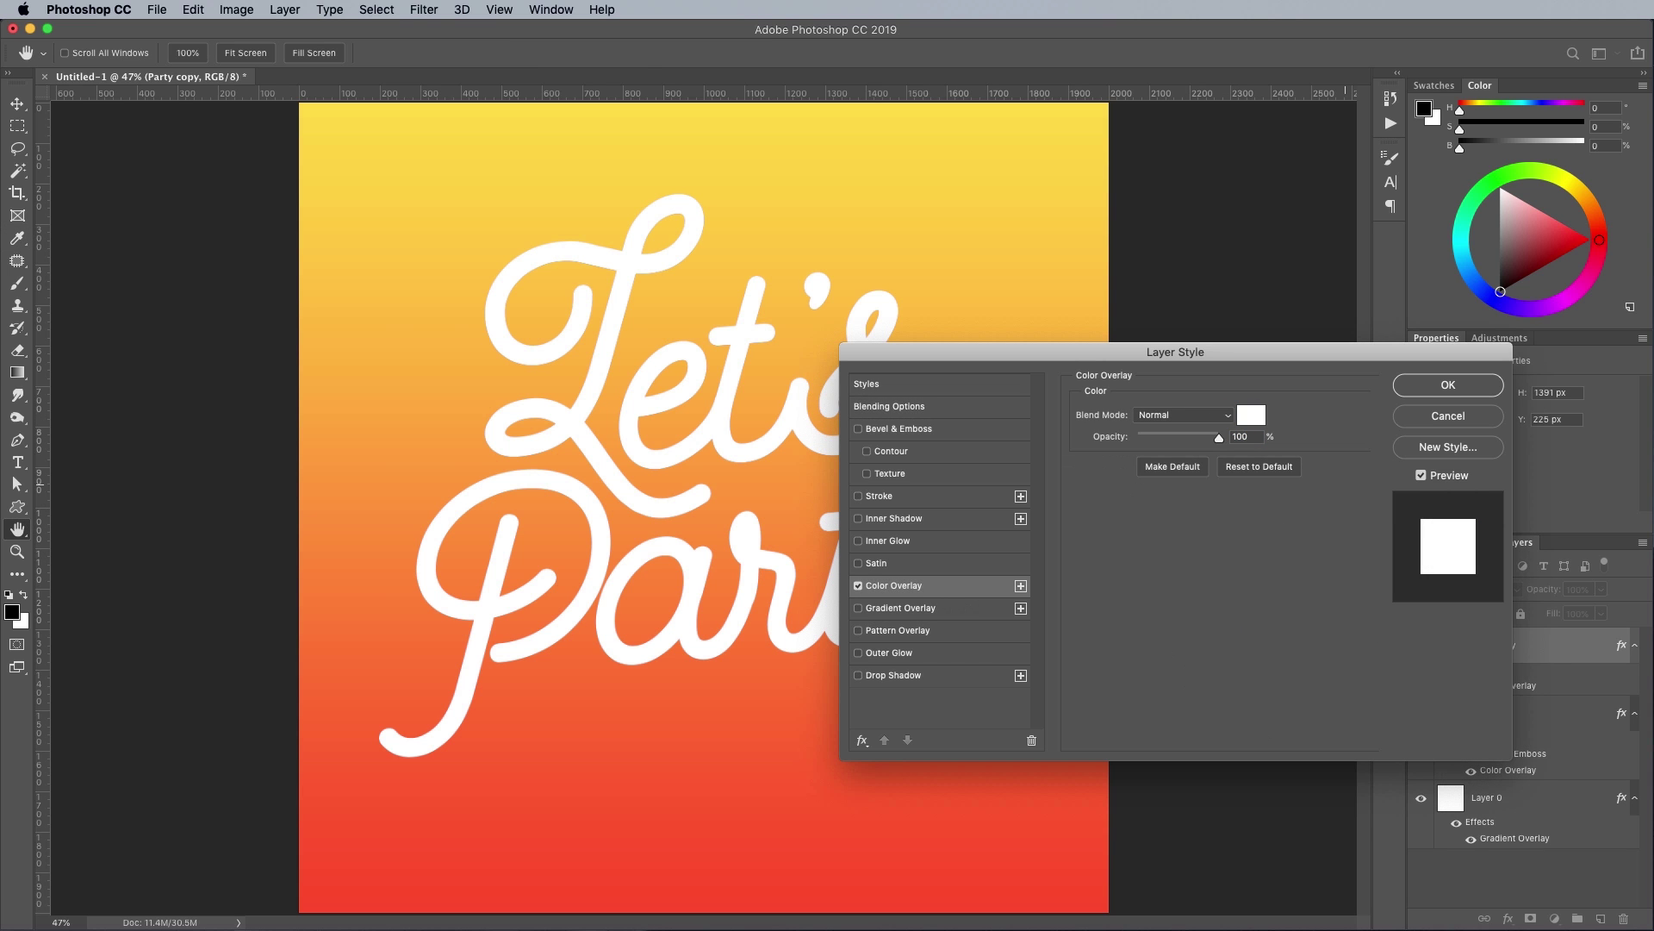
{"action": "key", "text": "Return"}
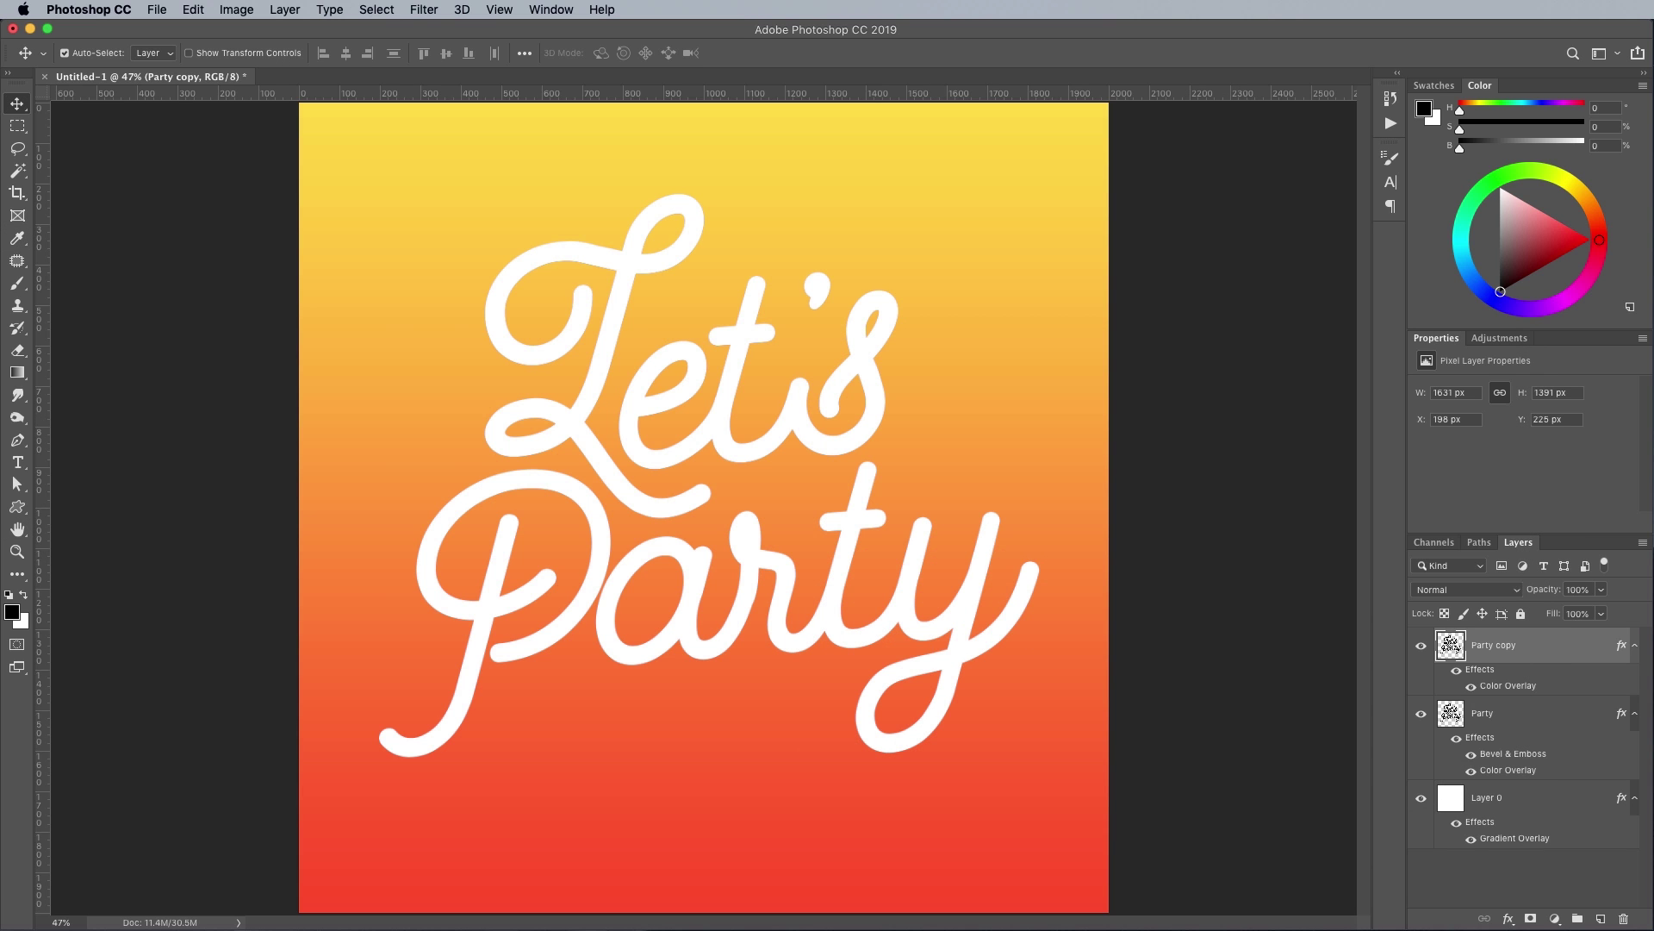
Duplicate the purple beveled "Party" layer with a transform that offsets the copy 2 px left and 2 px up
{"action": "left_click", "coordinate": [1519, 713]}
{"action": "key", "text": "super"}
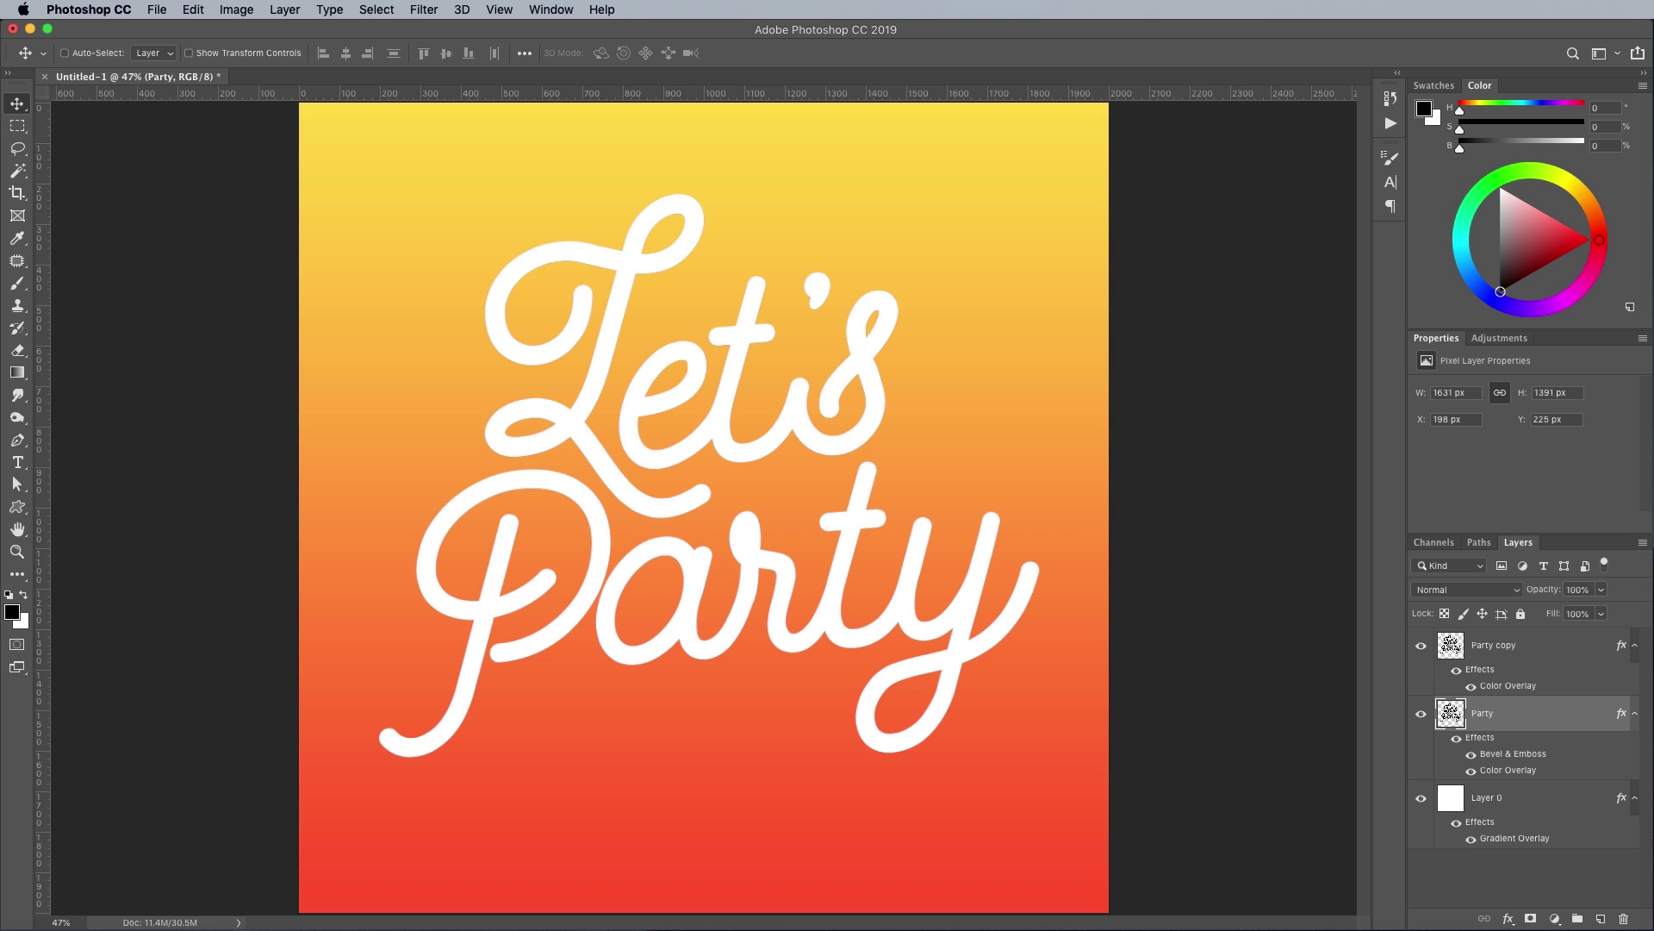
{"action": "key", "text": "ctrl+t"}
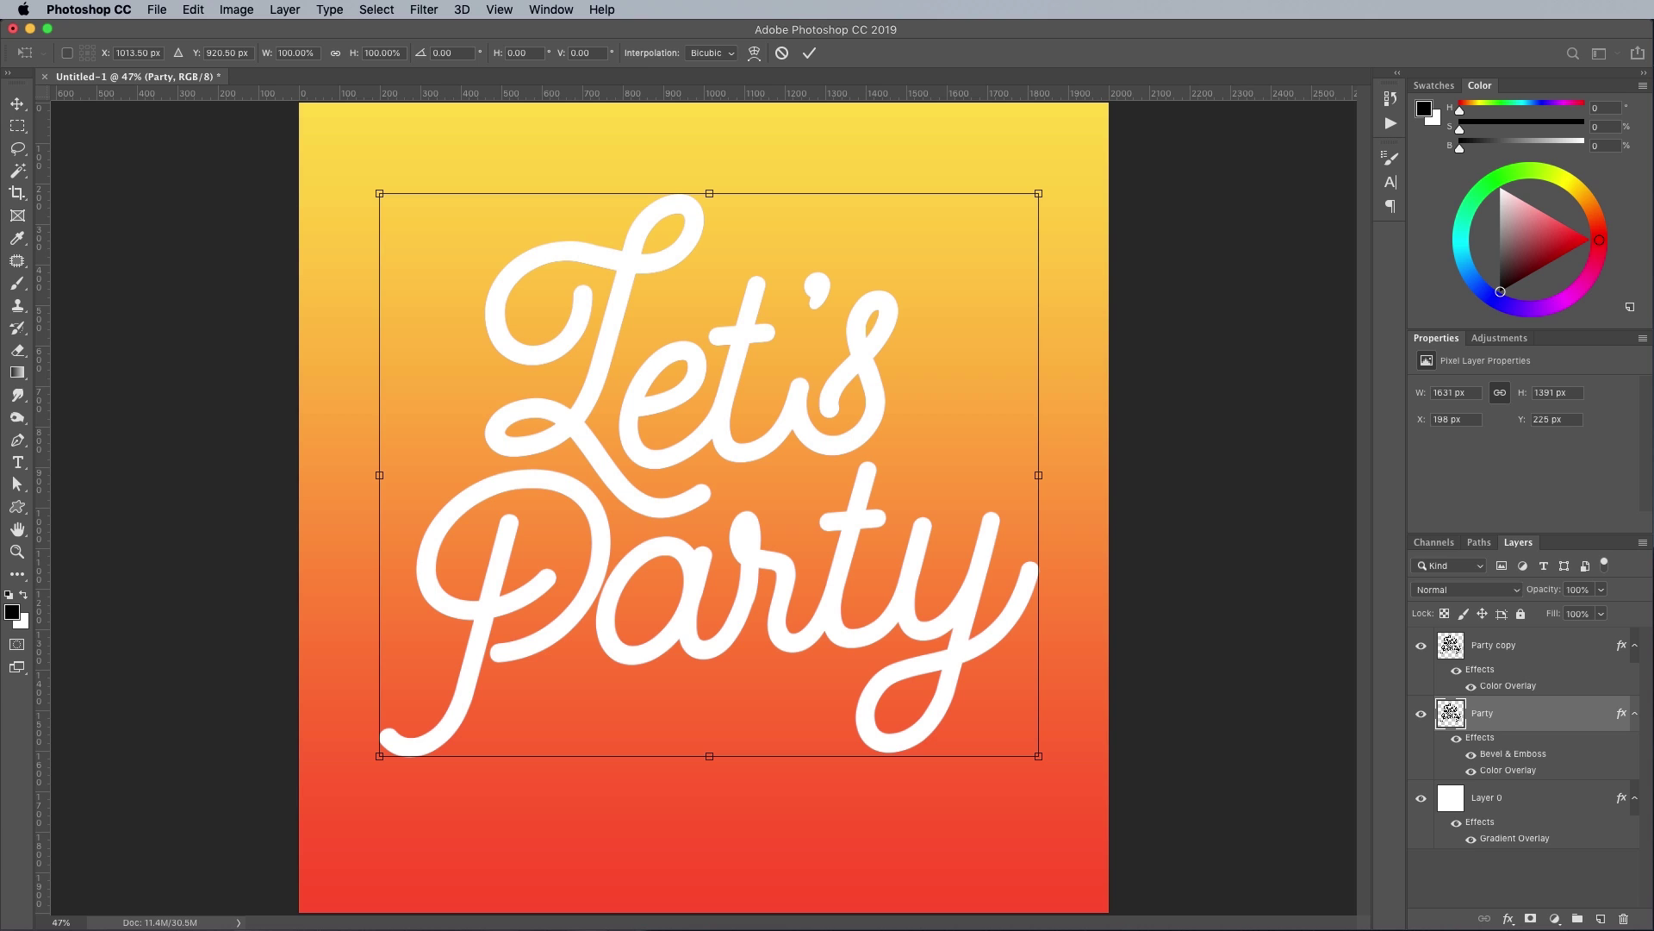
{"action": "key", "text": "Left"}
{"action": "key", "text": "Left"}
{"action": "key", "text": "Up"}
{"action": "key", "text": "Up"}
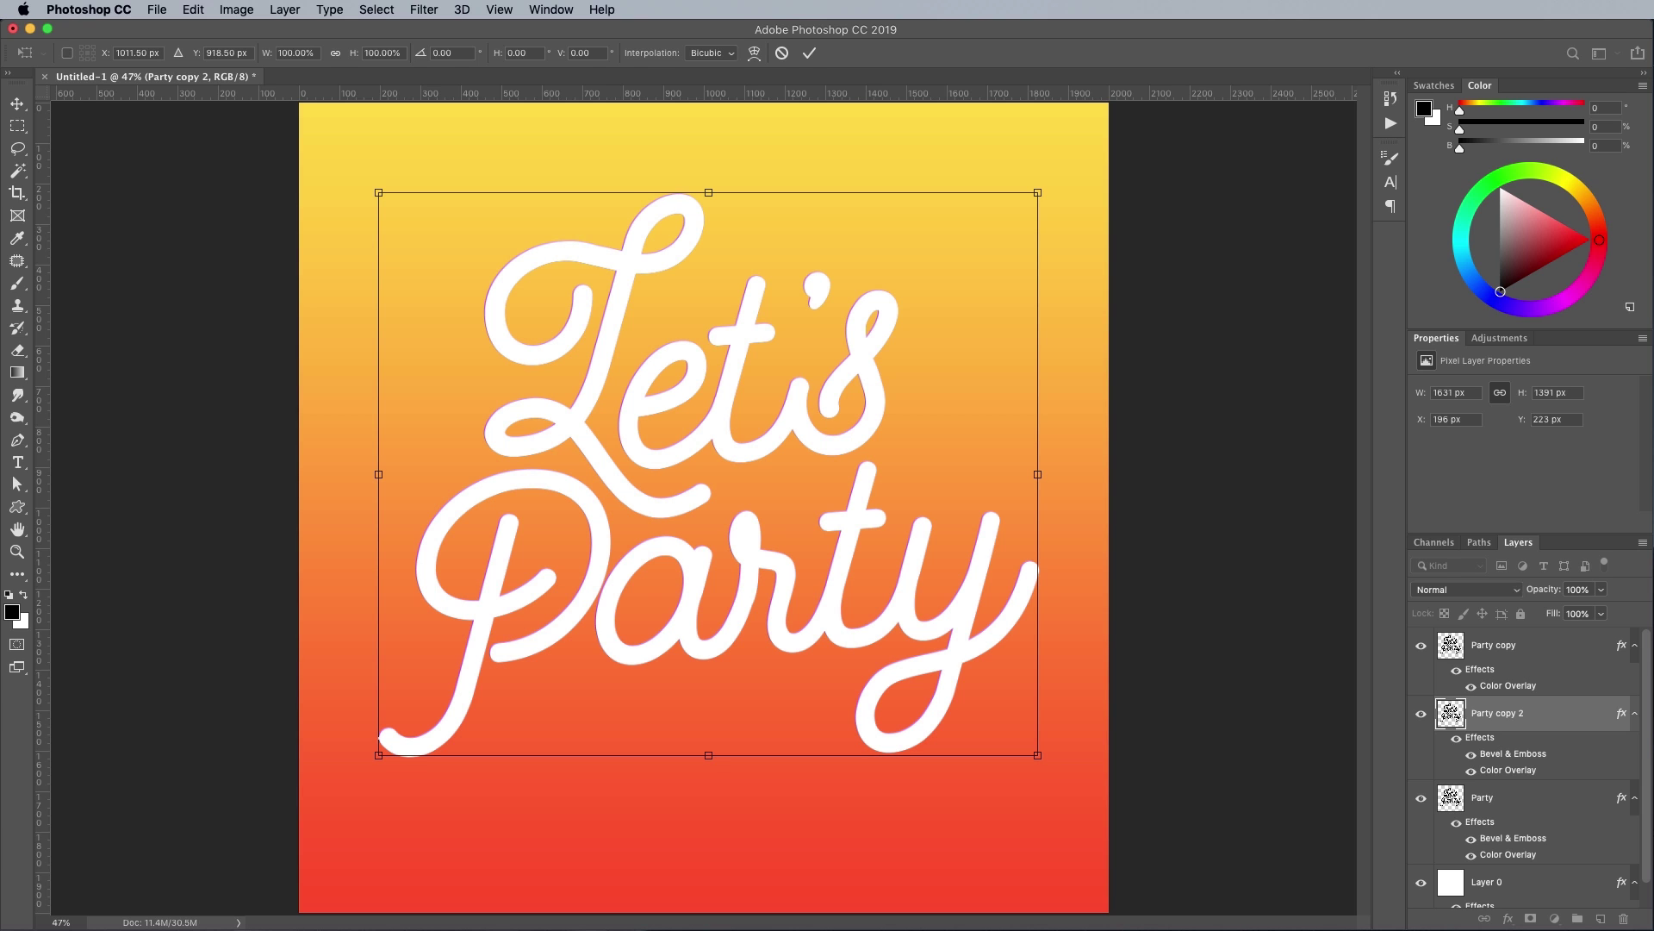
{"action": "key", "text": "Return"}
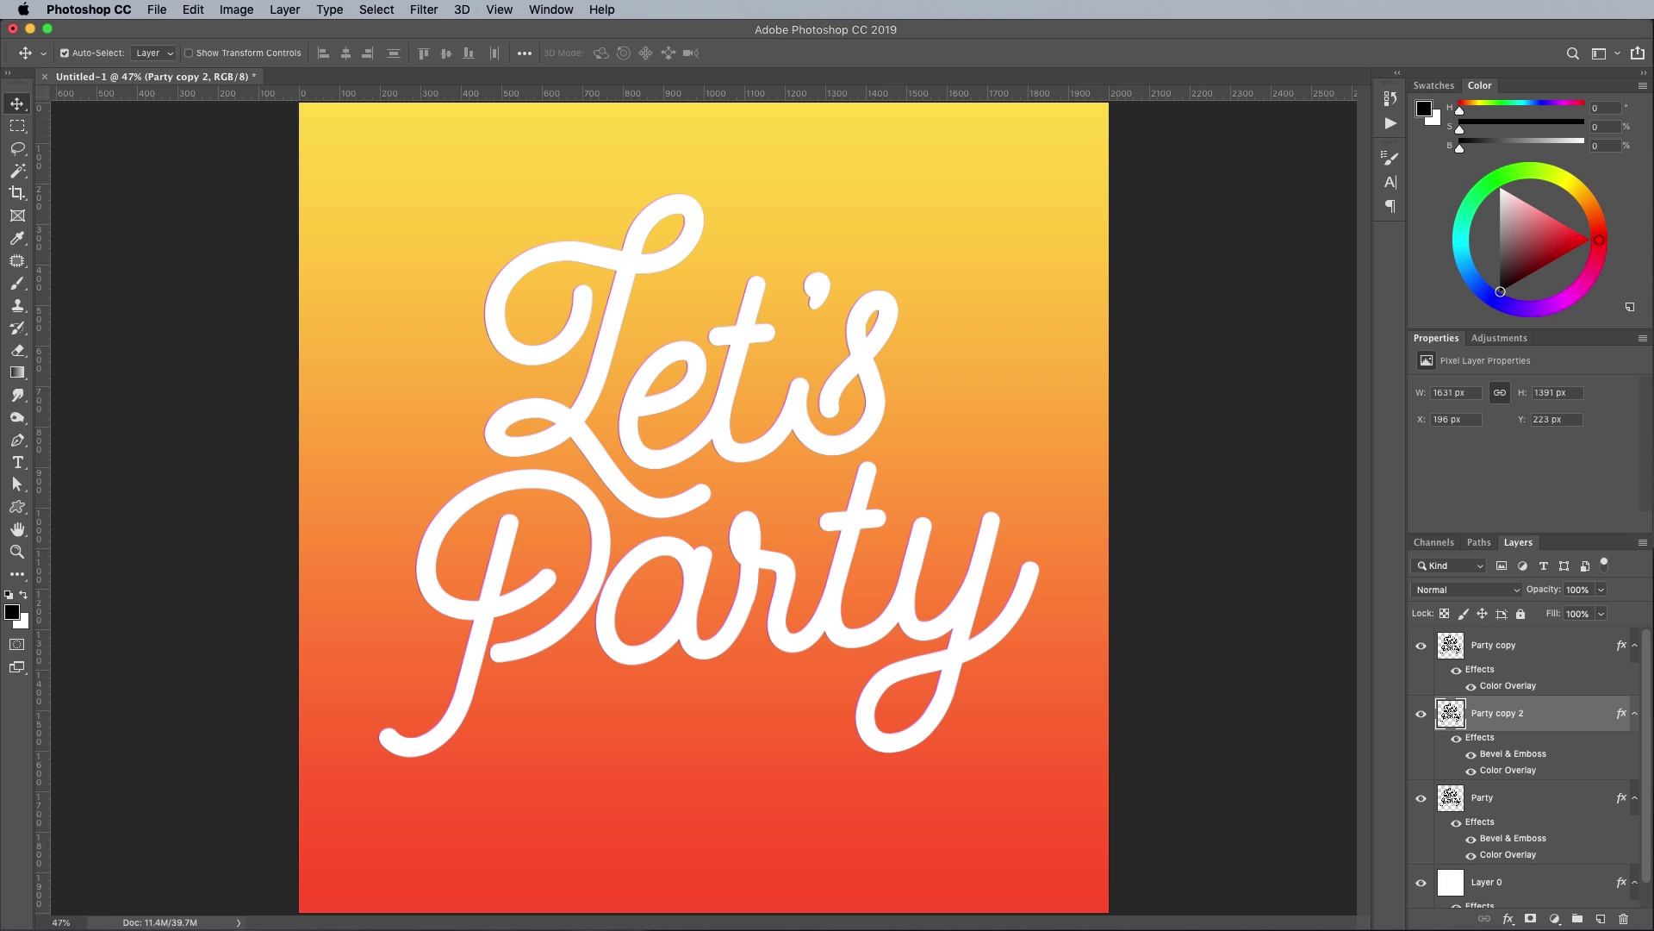
Keep duplicating the purple lettering, shifting each copy 2 px further left and up, until the extrusion reaches the canvas's left edge
{"action": "key", "text": "super"}
{"action": "key", "text": "alt+Left"}
{"action": "key", "text": "alt+Up"}
{"action": "key", "text": "alt+Left"}
{"action": "key", "text": "alt+Up"}
{"action": "key", "text": "alt+Left"}
{"action": "key", "text": "alt+Up"}
{"action": "key", "text": "alt+Left"}
{"action": "key", "text": "alt+Up"}
{"action": "key", "text": "alt+Left"}
{"action": "key", "text": "alt+Up"}
{"action": "key", "text": "alt+Left"}
{"action": "key", "text": "alt+Up"}
{"action": "key", "text": "alt+Left"}
{"action": "key", "text": "alt+Up"}
{"action": "key", "text": "alt+Left"}
{"action": "key", "text": "alt+Up"}
{"action": "key", "text": "alt+Left"}
{"action": "key", "text": "alt+Up"}
{"action": "key", "text": "alt+Left"}
{"action": "key", "text": "alt+Up"}
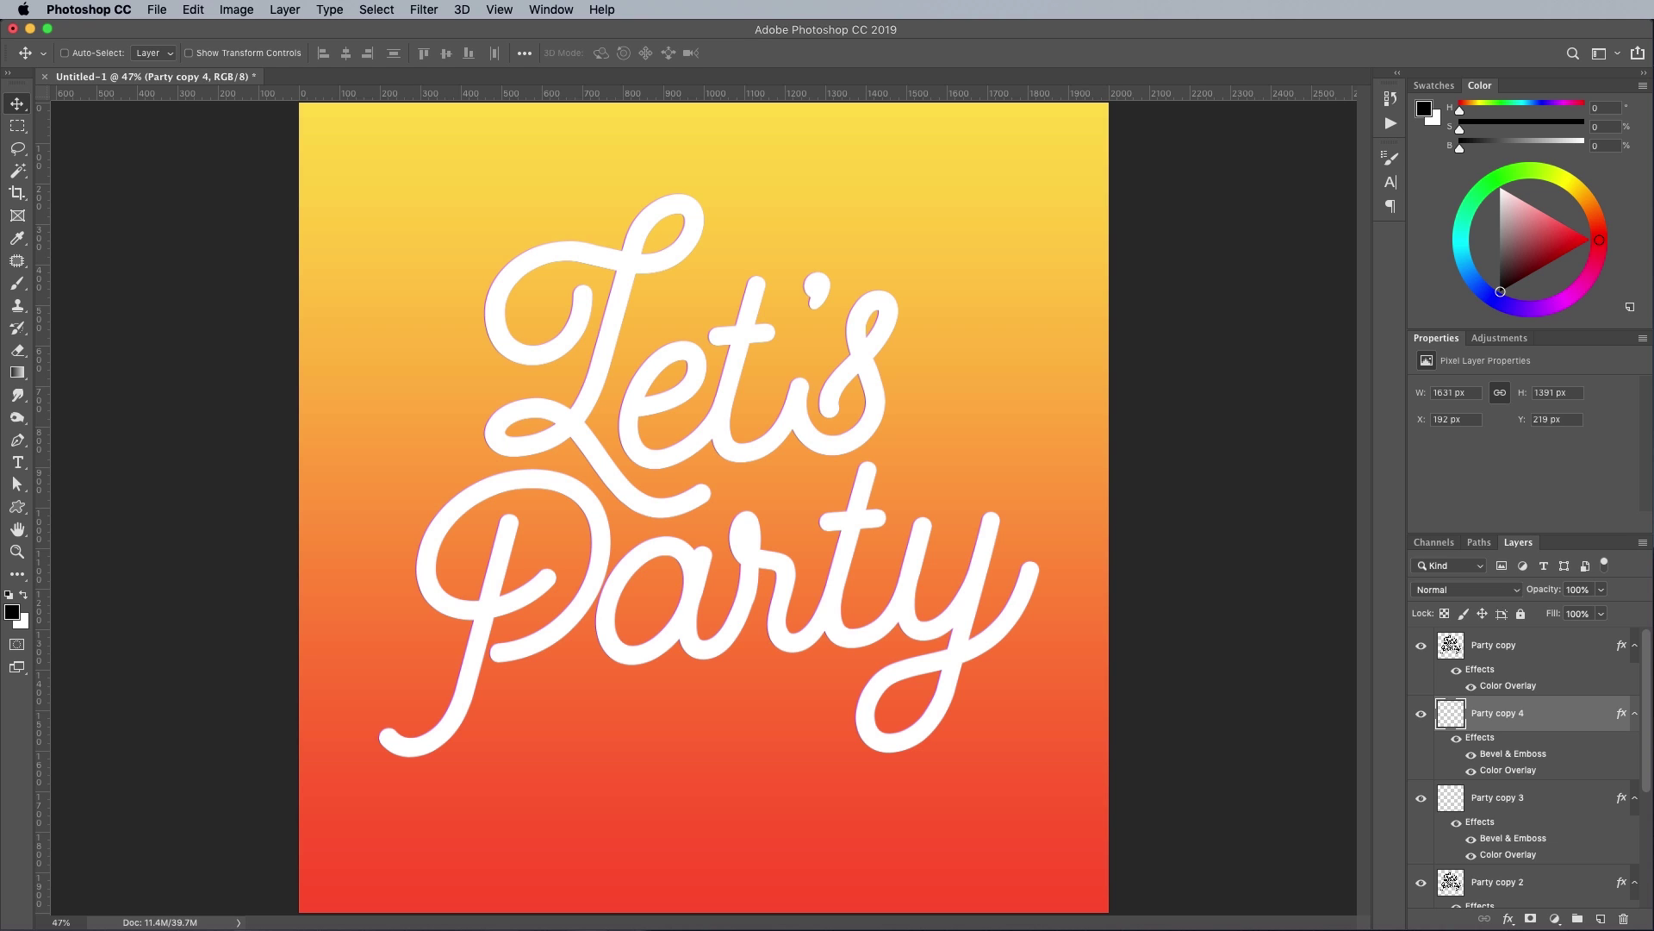
{"action": "key", "text": "alt+Left"}
{"action": "key", "text": "alt+Up"}
{"action": "key", "text": "alt+Left"}
{"action": "key", "text": "alt+Up"}
{"action": "key", "text": "alt+Left"}
{"action": "key", "text": "alt+Up"}
{"action": "key", "text": "alt+Left"}
{"action": "key", "text": "alt+Up"}
{"action": "key", "text": "alt+Left"}
{"action": "key", "text": "alt+Up"}
{"action": "key", "text": "alt+Left"}
{"action": "key", "text": "alt+Up"}
{"action": "key", "text": "alt+Left"}
{"action": "key", "text": "alt+Up"}
{"action": "key", "text": "alt+Left"}
{"action": "key", "text": "alt+Up"}
{"action": "key", "text": "alt+Left"}
{"action": "key", "text": "alt+Up"}
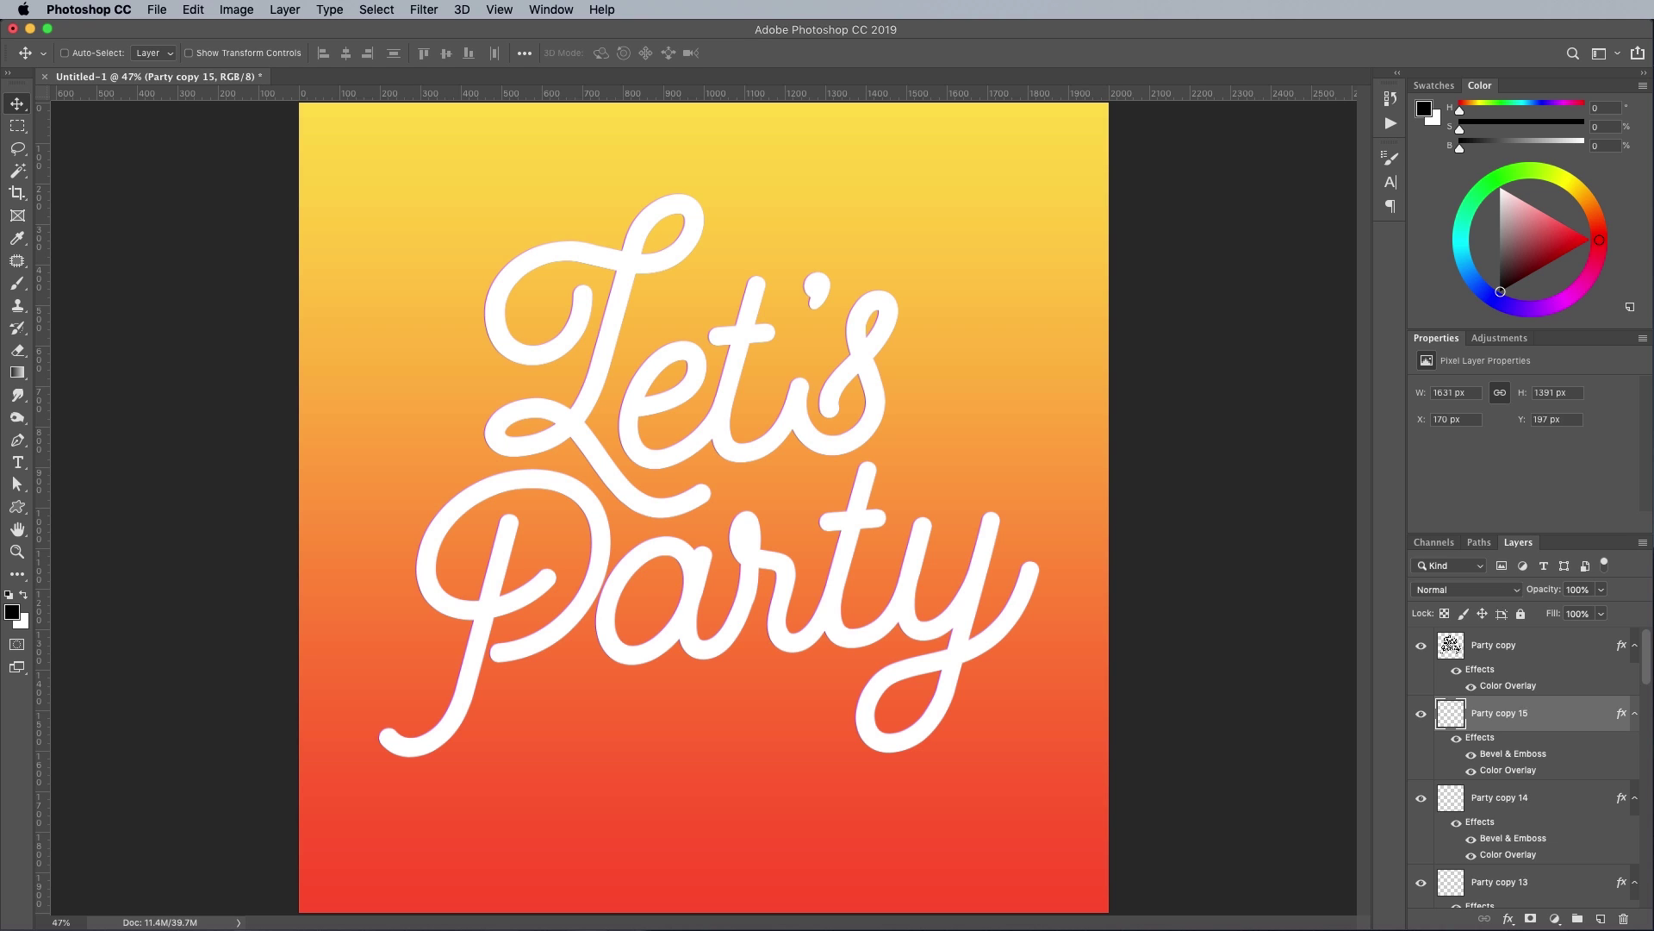
{"action": "key", "text": "alt+Left"}
{"action": "key", "text": "alt+Up"}
{"action": "key", "text": "alt+Left"}
{"action": "key", "text": "alt+Up"}
{"action": "key", "text": "alt+Left"}
{"action": "key", "text": "alt+Up"}
{"action": "key", "text": "alt+Left"}
{"action": "key", "text": "alt+Up"}
{"action": "key", "text": "alt+Left"}
{"action": "key", "text": "alt+Up"}
{"action": "key", "text": "alt+Left"}
{"action": "key", "text": "alt+Up"}
{"action": "key", "text": "alt+Left"}
{"action": "key", "text": "alt+Up"}
{"action": "key", "text": "alt+Left"}
{"action": "key", "text": "alt+Up"}
{"action": "key", "text": "alt+Left"}
{"action": "key", "text": "alt+Up"}
{"action": "key", "text": "super"}
{"action": "key", "text": "alt+Left"}
{"action": "key", "text": "alt+Up"}
{"action": "key", "text": "alt+Left"}
{"action": "key", "text": "alt+Up"}
{"action": "key", "text": "alt+Left"}
{"action": "key", "text": "alt+Up"}
{"action": "key", "text": "alt+Left"}
{"action": "key", "text": "alt+Up"}
{"action": "key", "text": "alt+Left"}
{"action": "key", "text": "alt+Up"}
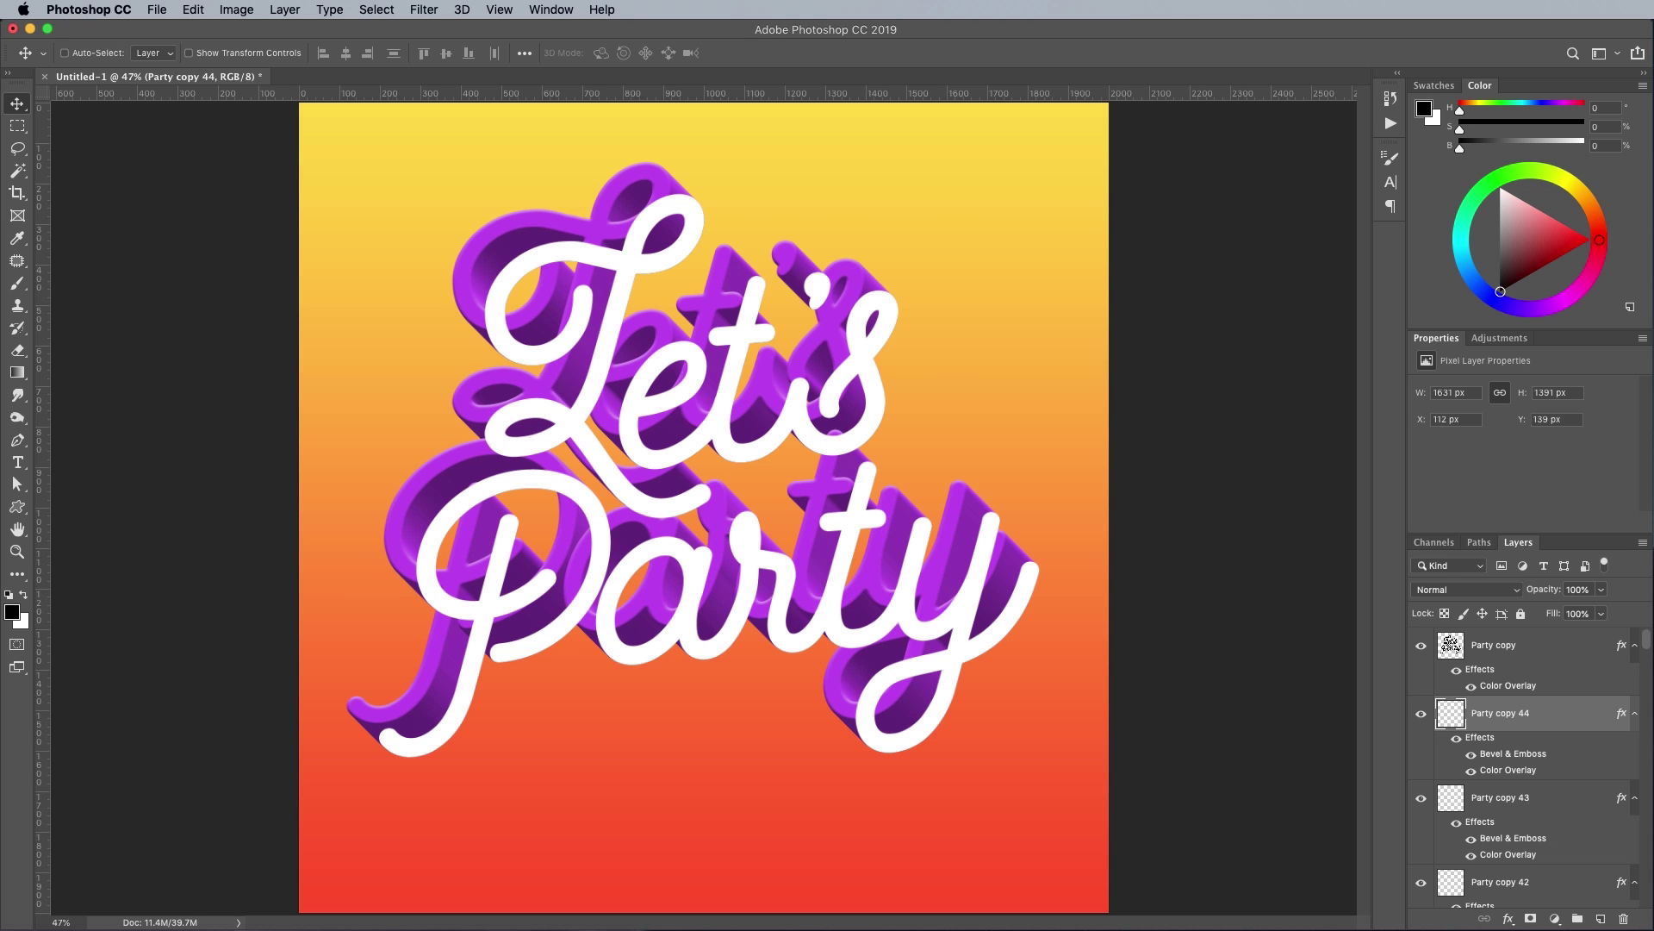
{"action": "key", "text": "alt+Left"}
{"action": "key", "text": "alt+Up"}
{"action": "key", "text": "alt+Left"}
{"action": "key", "text": "alt+Up"}
{"action": "key", "text": "alt+Left"}
{"action": "key", "text": "alt+Up"}
{"action": "key", "text": "alt+Left"}
{"action": "key", "text": "alt+Up"}
{"action": "key", "text": "alt+Left"}
{"action": "key", "text": "alt+Up"}
{"action": "key", "text": "alt+Left"}
{"action": "key", "text": "alt+Up"}
{"action": "key", "text": "alt+Left"}
{"action": "key", "text": "alt+Up"}
{"action": "key", "text": "alt+Left"}
{"action": "key", "text": "alt+Up"}
{"action": "key", "text": "alt+Left"}
{"action": "key", "text": "alt+Up"}
{"action": "key", "text": "alt+Left"}
{"action": "key", "text": "alt+Up"}
{"action": "key", "text": "alt+Left"}
{"action": "key", "text": "alt+Up"}
{"action": "key", "text": "alt+Left"}
{"action": "key", "text": "alt+Up"}
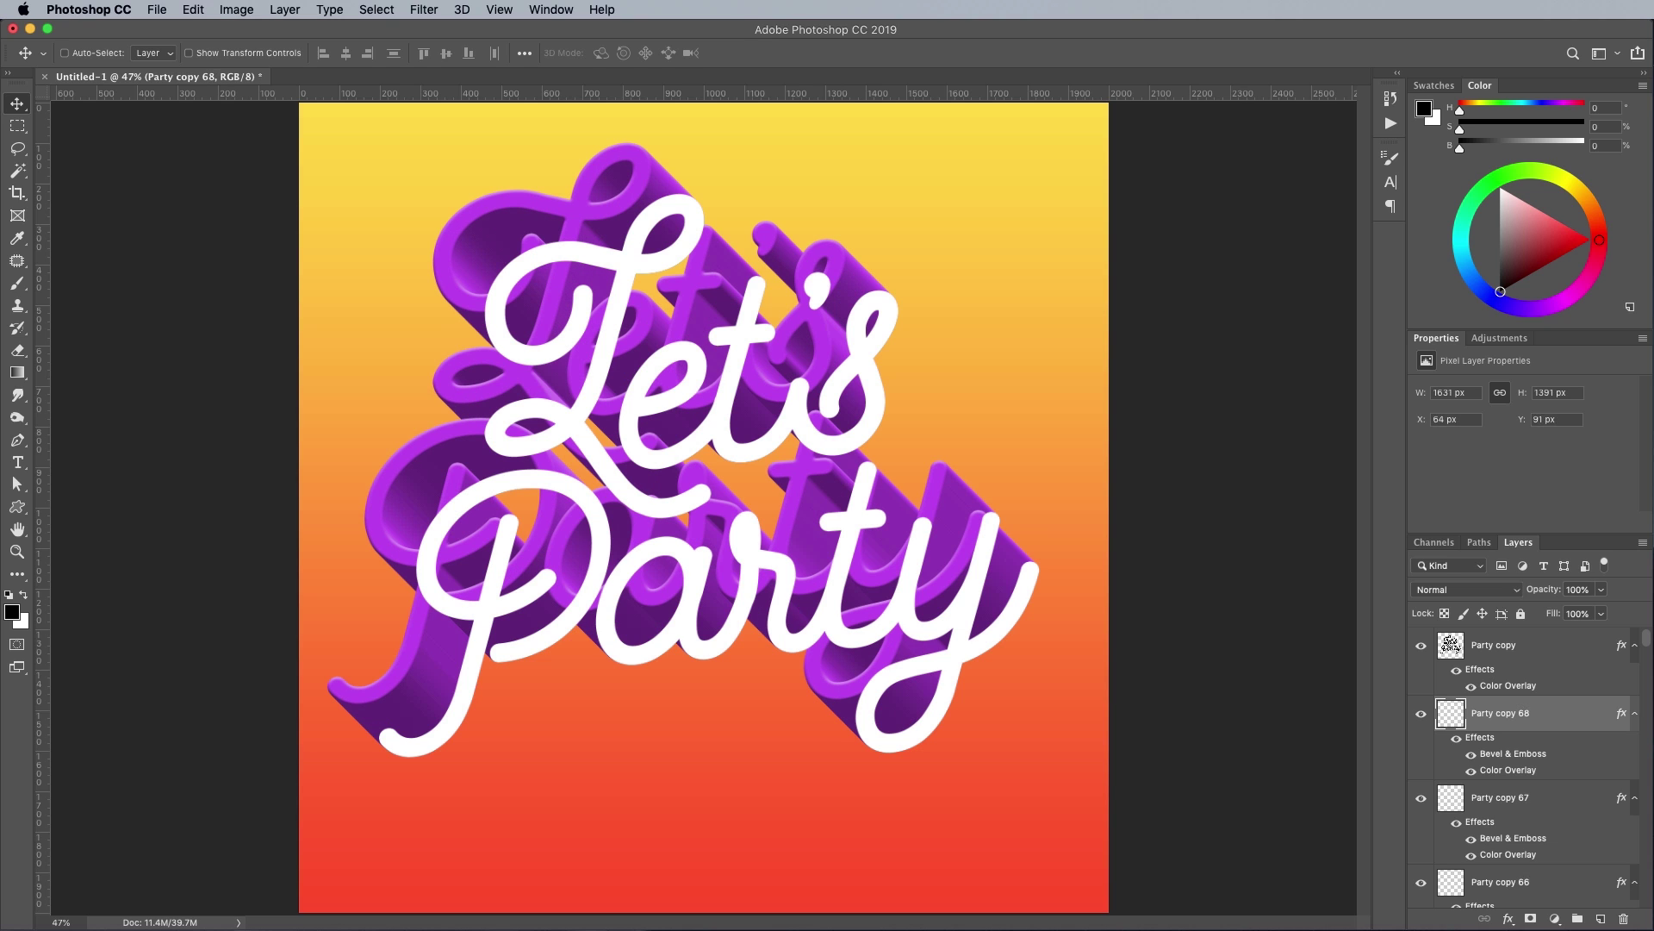
{"action": "key", "text": "alt+Left"}
{"action": "key", "text": "alt+Up"}
{"action": "key", "text": "alt+Left"}
{"action": "key", "text": "alt+Up"}
{"action": "key", "text": "alt+Left"}
{"action": "key", "text": "alt+Up"}
{"action": "key", "text": "alt+Left"}
{"action": "key", "text": "alt+Up"}
{"action": "key", "text": "alt+Left"}
{"action": "key", "text": "alt+Up"}
{"action": "key", "text": "alt+Left"}
{"action": "key", "text": "alt+Up"}
{"action": "key", "text": "alt+Left"}
{"action": "key", "text": "alt+Up"}
{"action": "key", "text": "alt+Left"}
{"action": "key", "text": "alt+Up"}
{"action": "key", "text": "alt+Left"}
{"action": "key", "text": "alt+Up"}
{"action": "key", "text": "alt+Left"}
{"action": "key", "text": "alt+Up"}
{"action": "key", "text": "super"}
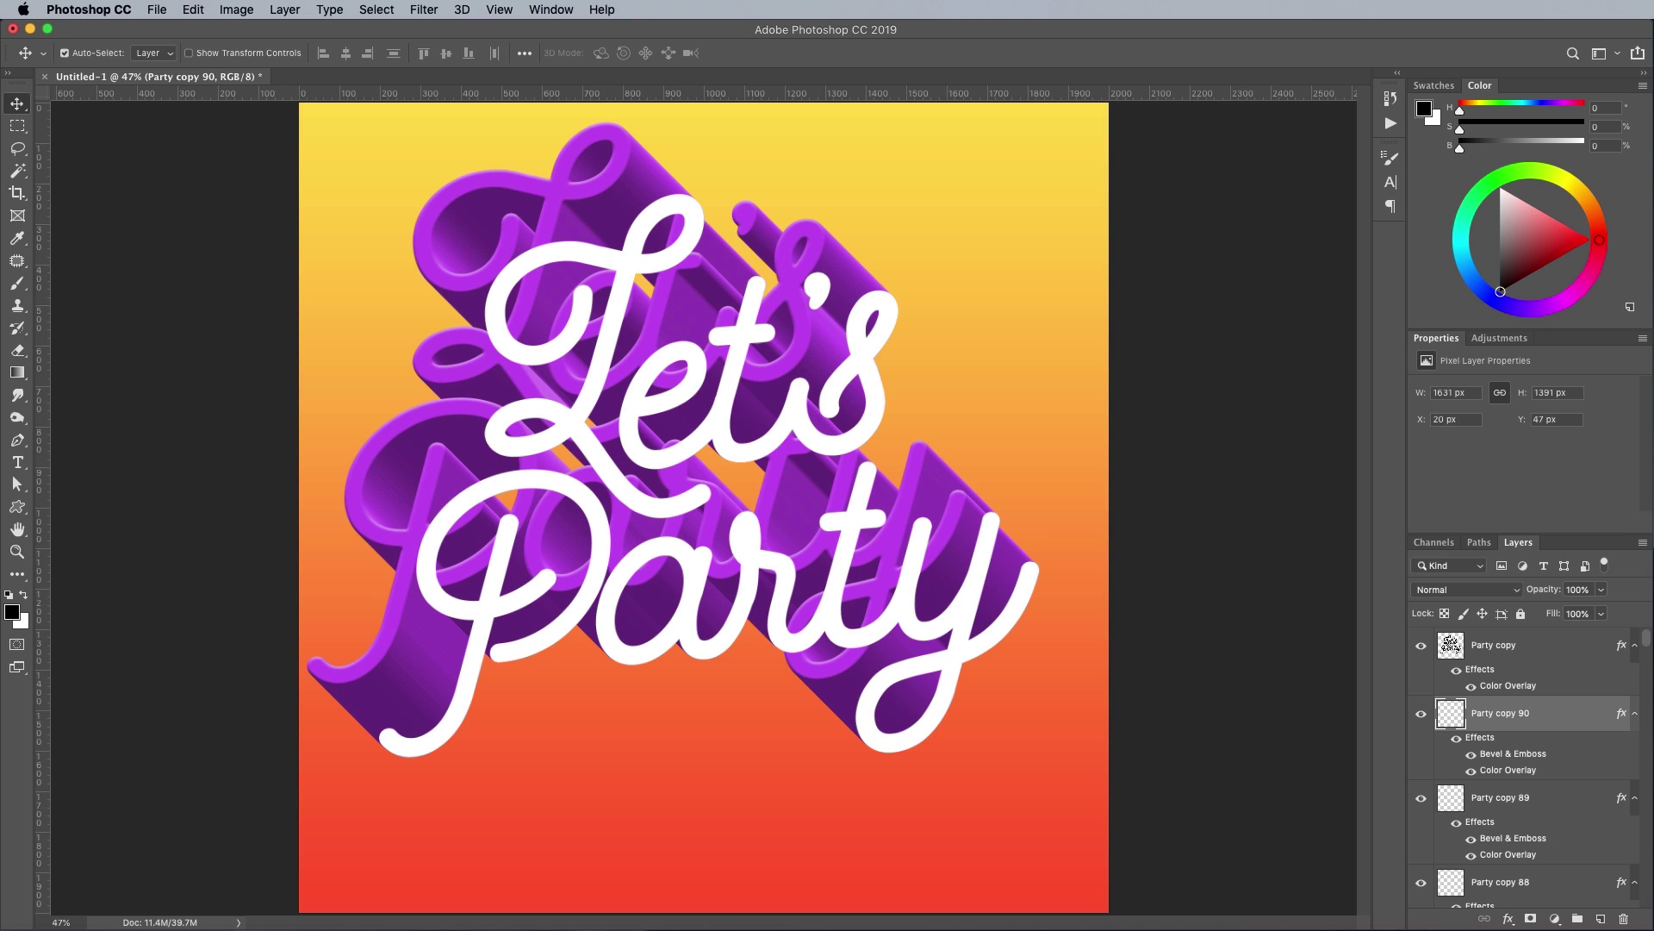
{"action": "key", "text": "alt+Left"}
{"action": "key", "text": "alt+Up"}
{"action": "key", "text": "alt+Left"}
{"action": "key", "text": "alt+Up"}
{"action": "key", "text": "alt+Left"}
{"action": "key", "text": "alt+Up"}
{"action": "key", "text": "alt+Left"}
{"action": "key", "text": "alt+Up"}
{"action": "key", "text": "alt+Left"}
{"action": "key", "text": "alt+Up"}
{"action": "key", "text": "alt+Left"}
{"action": "key", "text": "alt+Up"}
{"action": "key", "text": "alt+Left"}
{"action": "key", "text": "alt+Up"}
{"action": "key", "text": "super"}
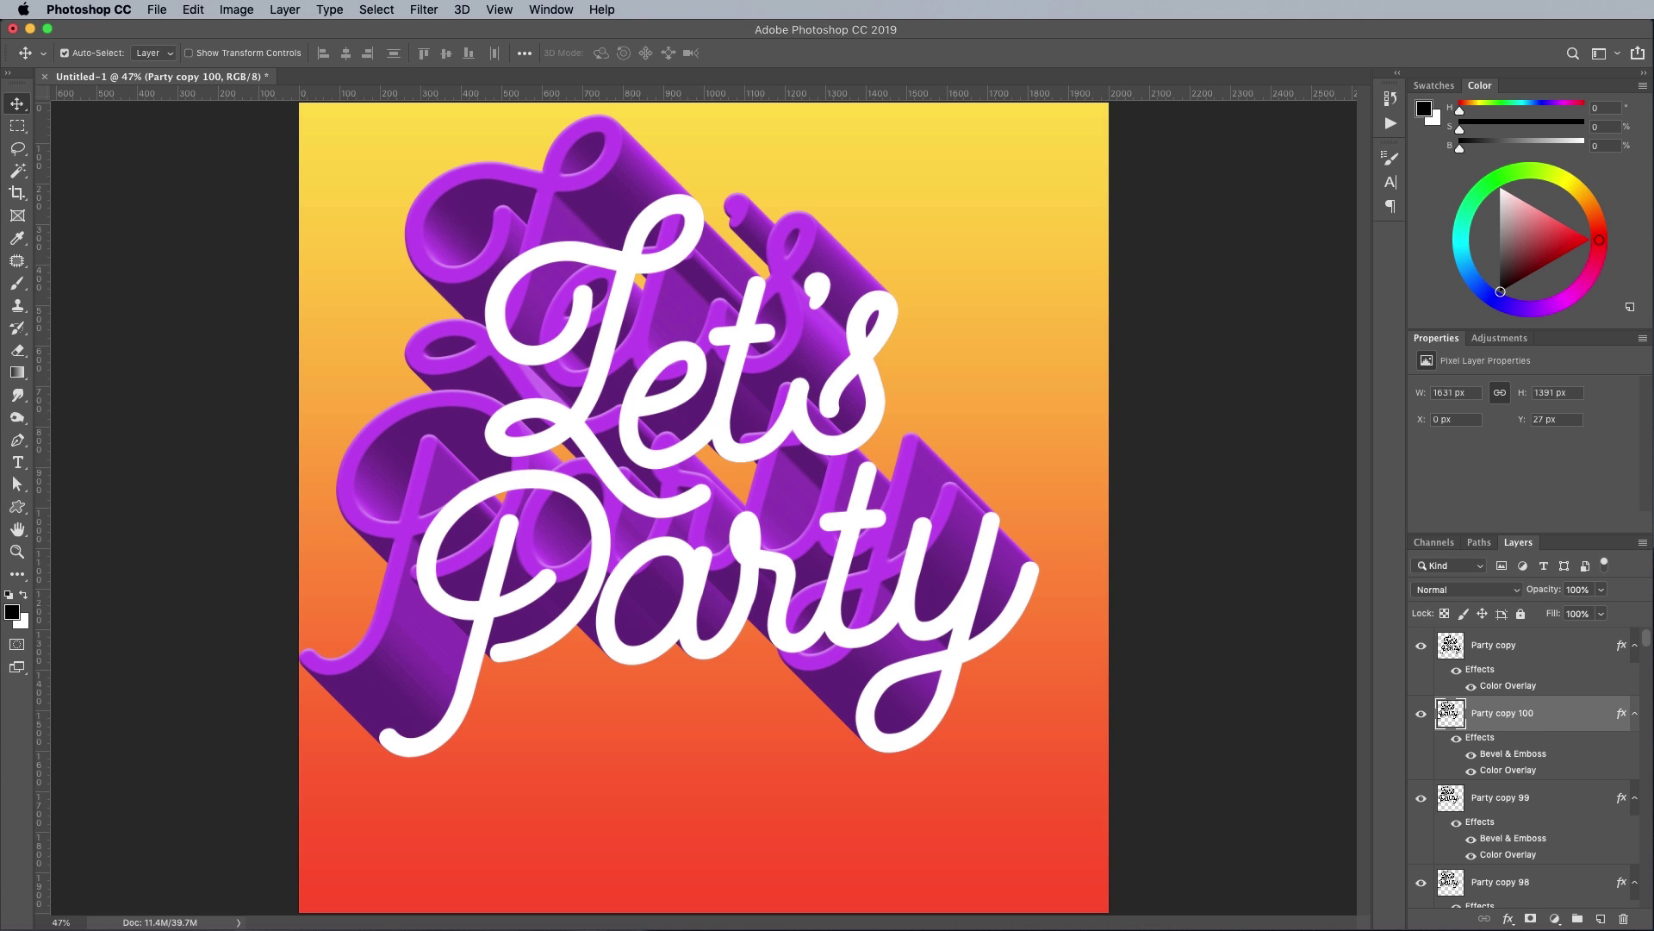
Merge all the offset purple copies, from "Party copy 100" down to "Party copy 2", into one layer
{"action": "scroll", "coordinate": [1524, 766], "scroll_direction": "down", "scroll_amount": 20}
{"action": "scroll", "coordinate": [1525, 766], "scroll_direction": "down", "scroll_amount": 15}
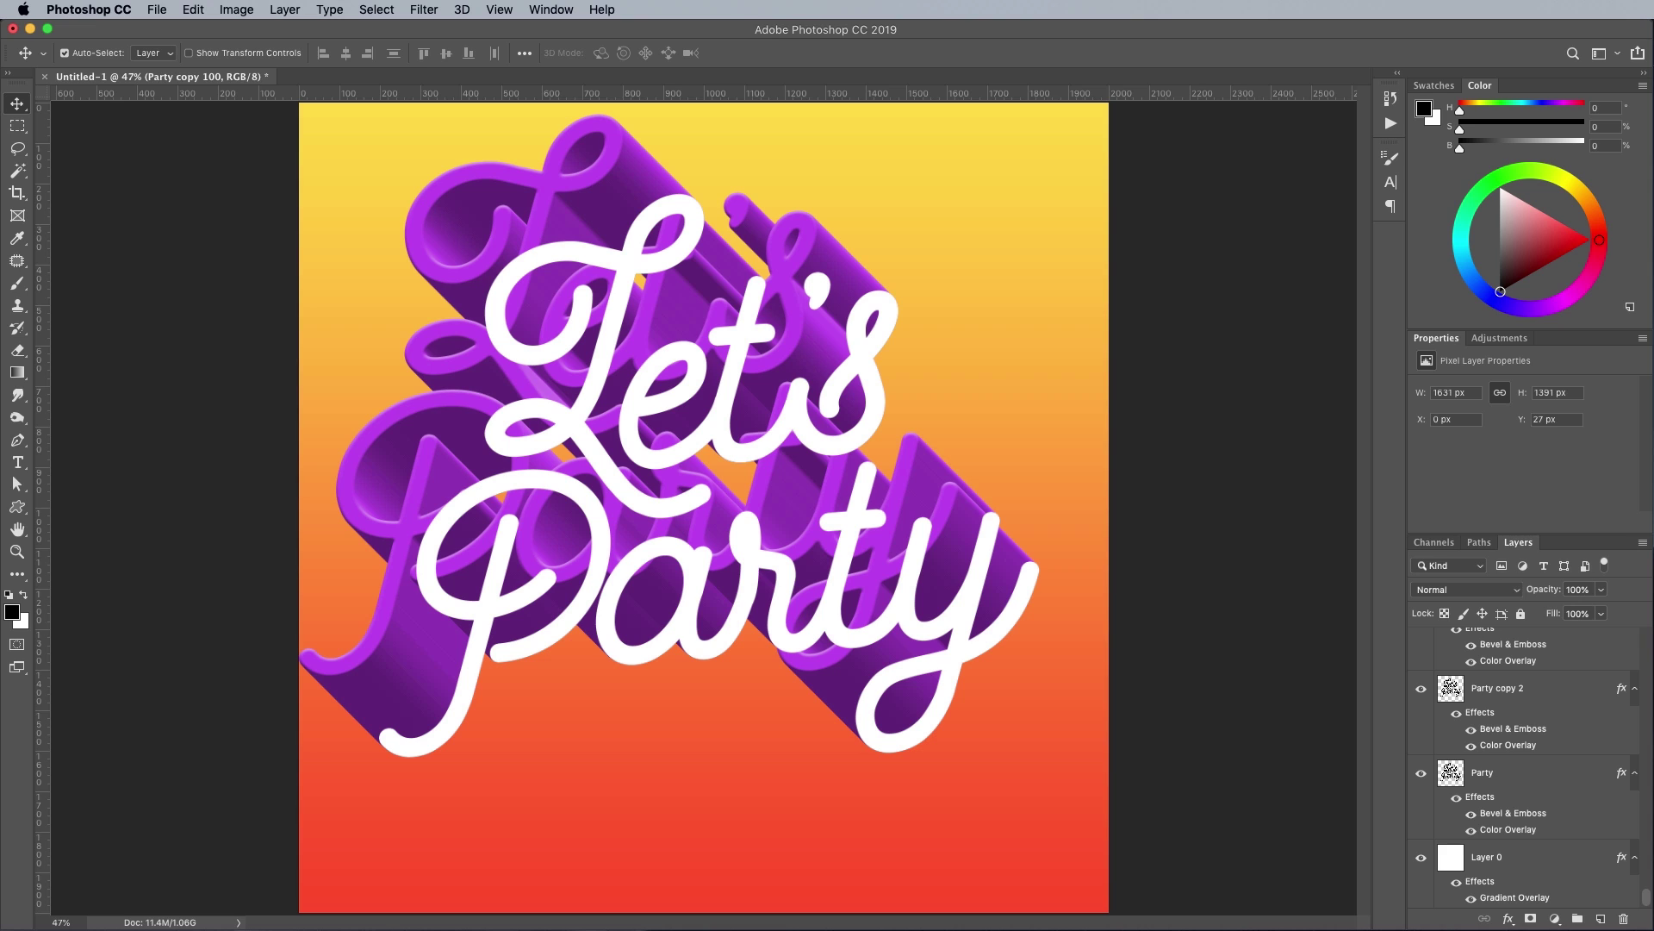
{"action": "left_click", "coordinate": [1523, 687], "text": "shift"}
{"action": "key", "text": "super+e"}
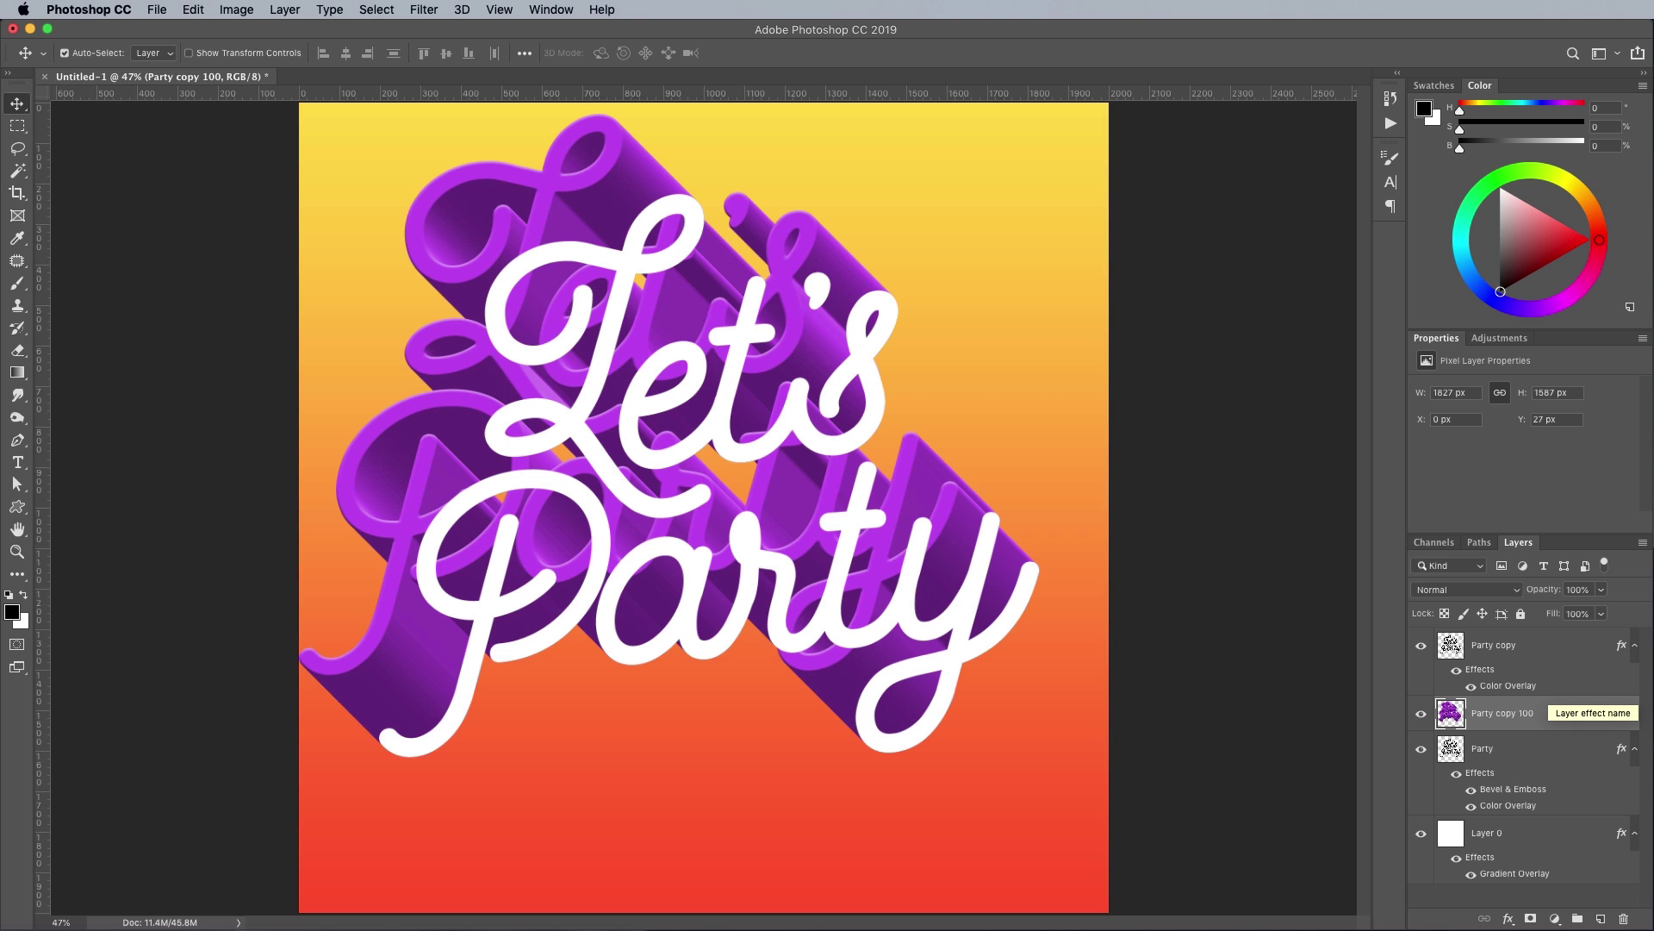
Move the merged purple extrusion 100 px right and 100 px down to center it on the canvas
{"action": "key", "text": "super+t"}
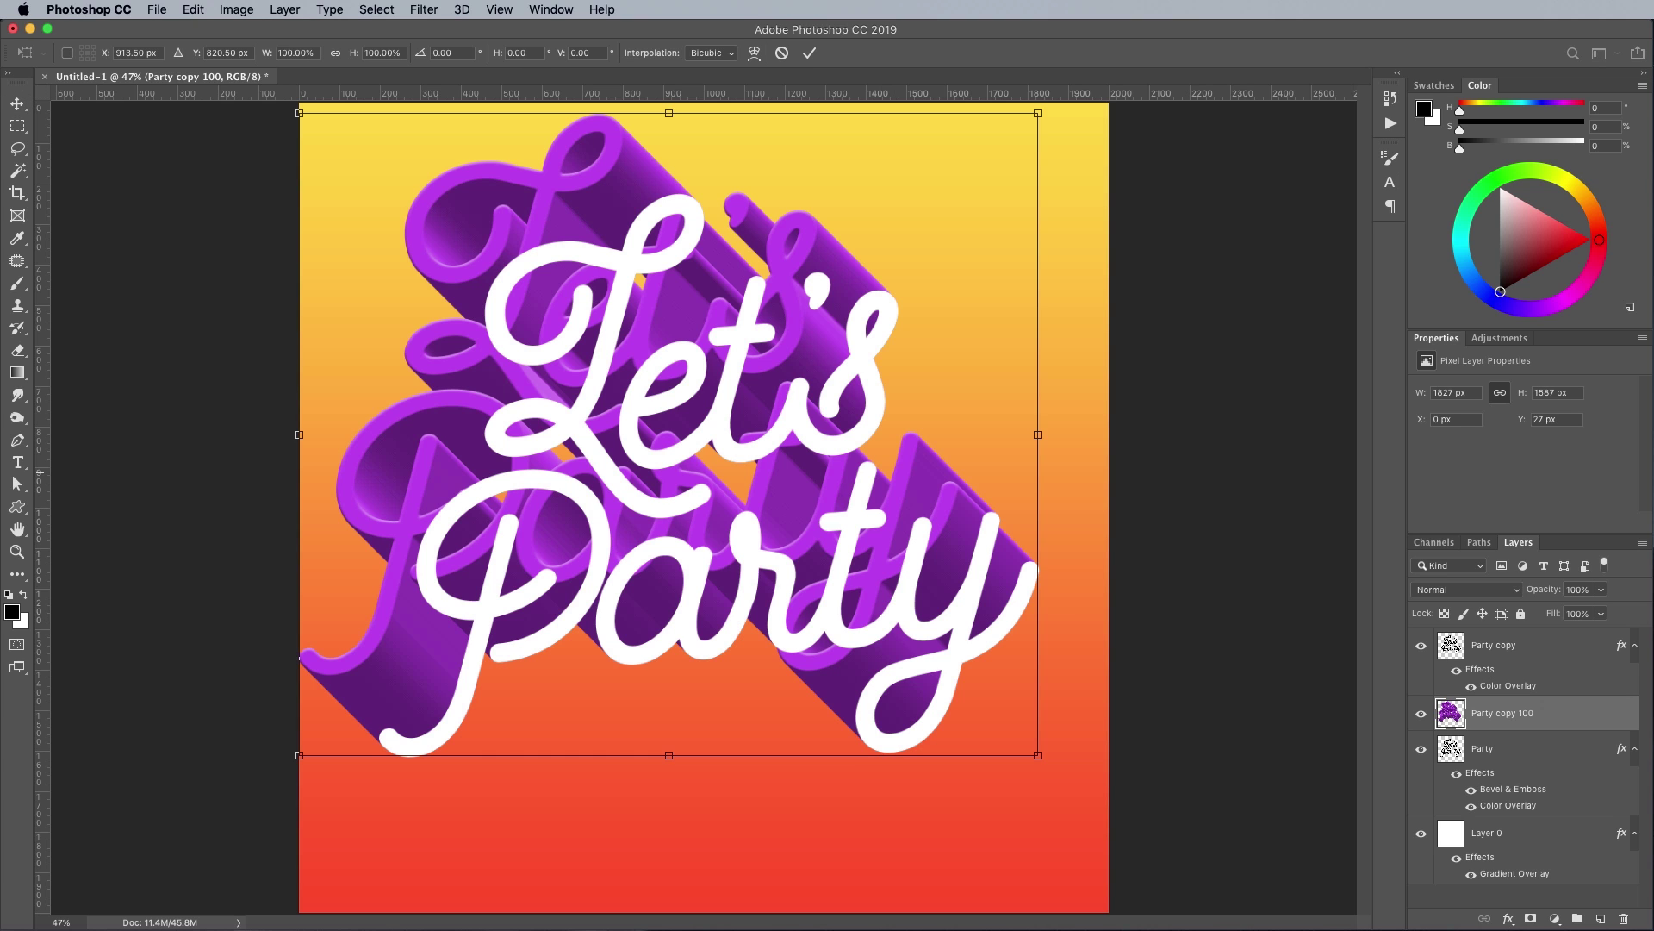
{"action": "left_click_drag", "start_coordinate": [770, 364], "coordinate": [809, 403]}
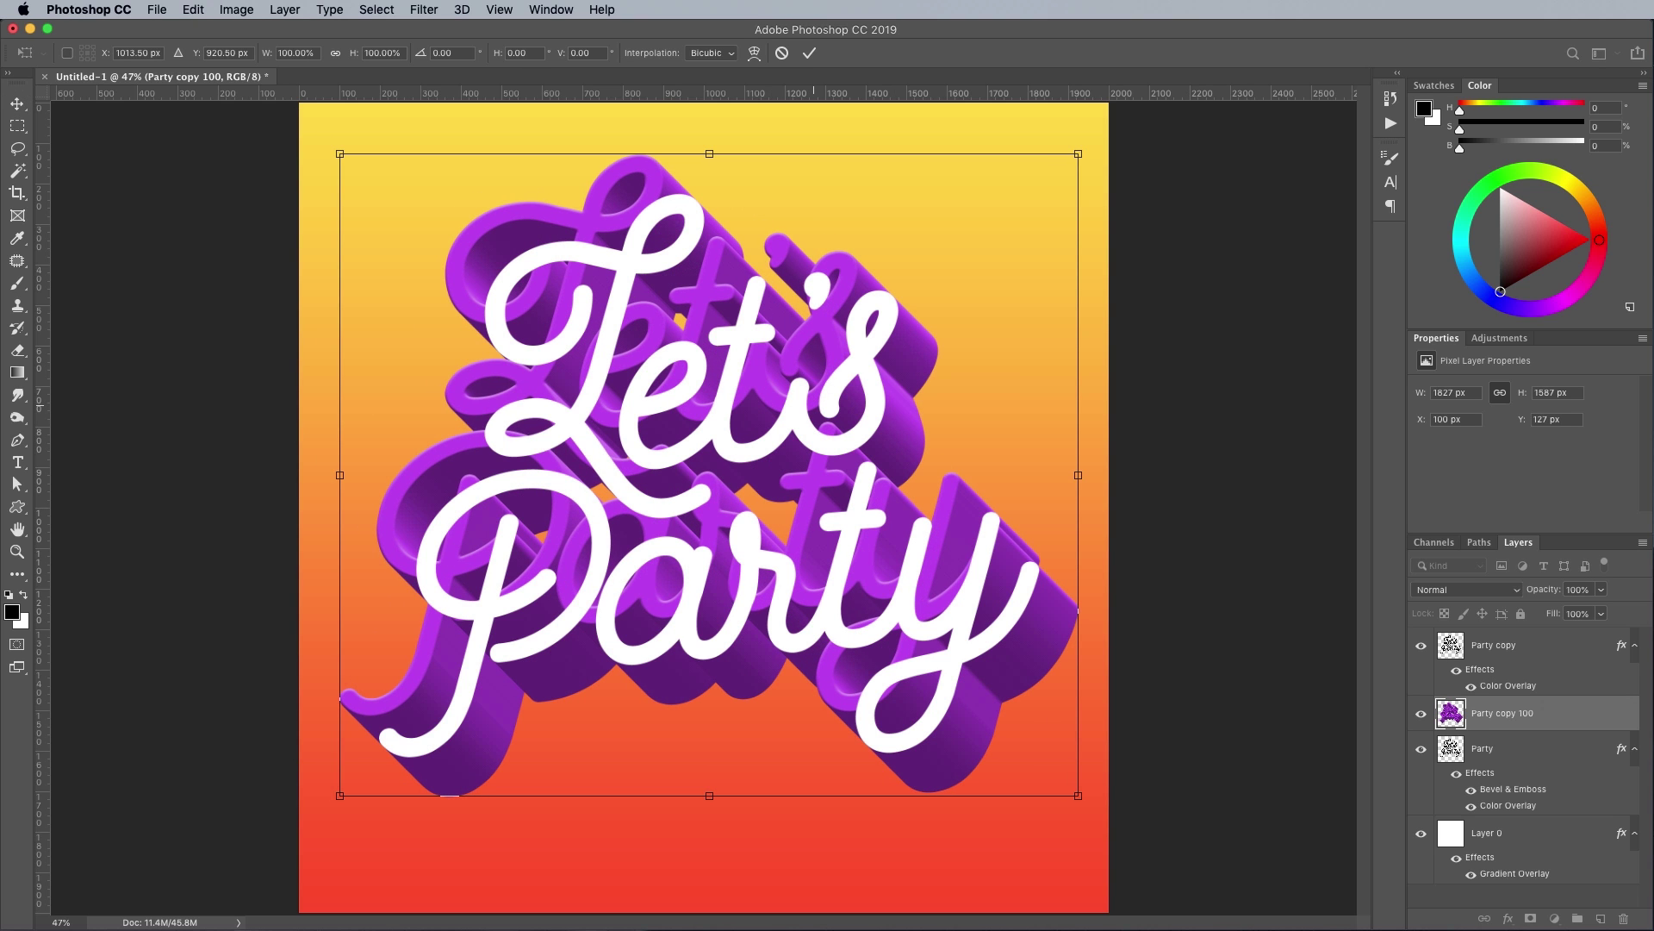
{"action": "key", "text": "Return"}
Move the white "Party copy" lettering 98 px left and 98 px up onto the front face of the extrusion
{"action": "key", "text": "alt+]"}
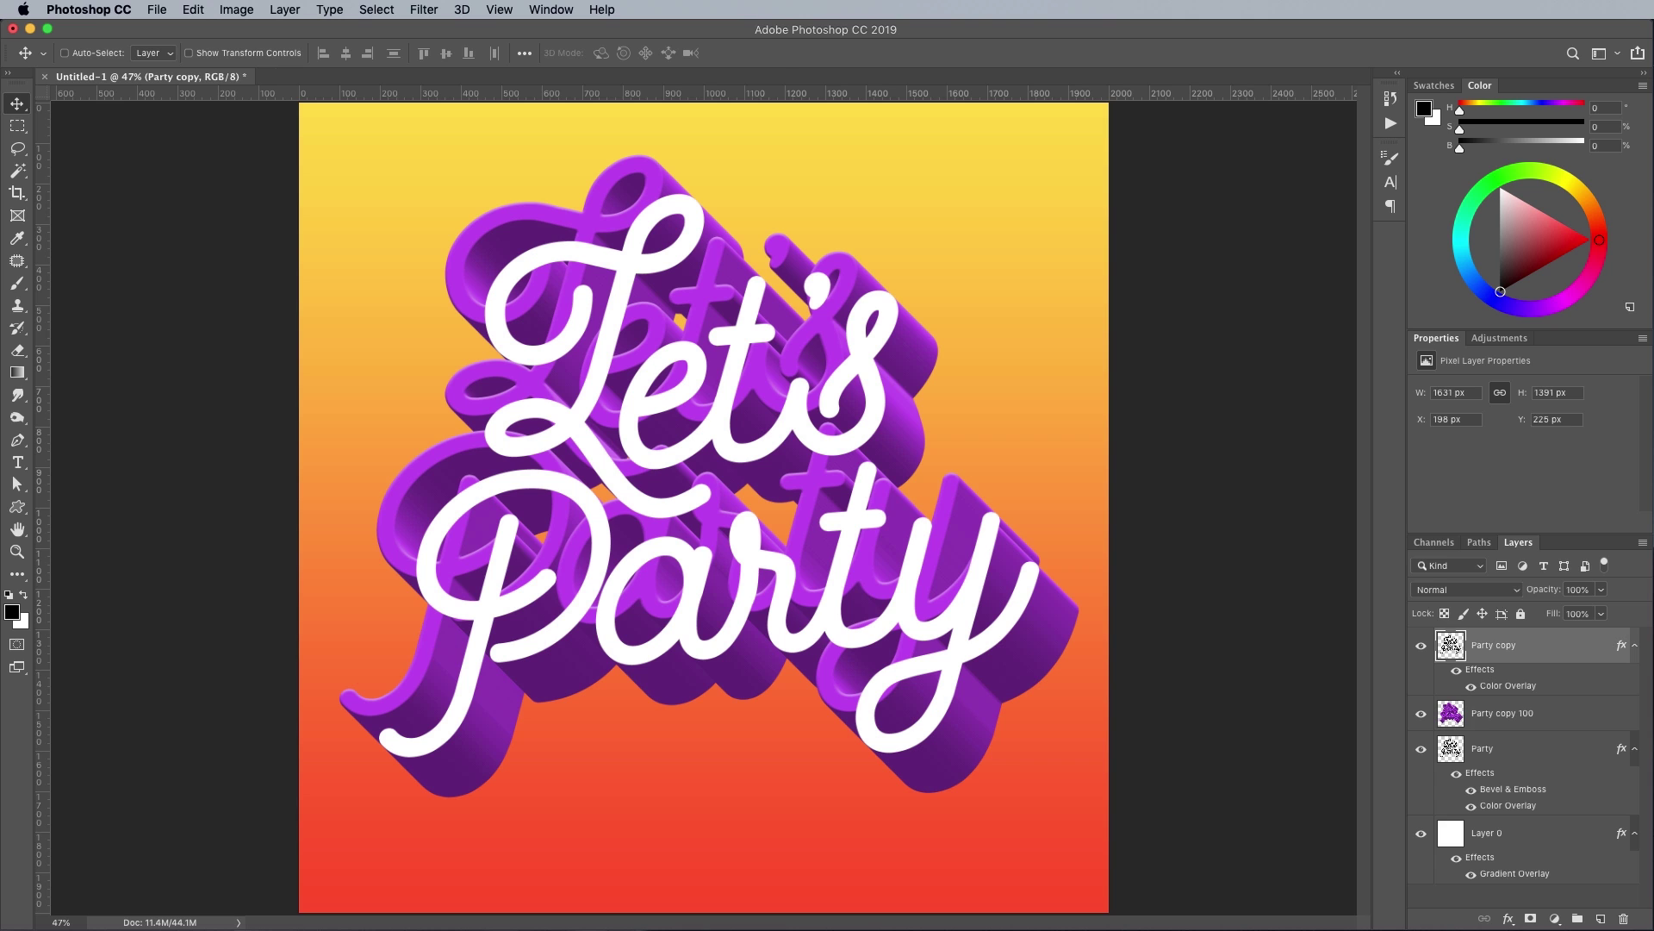
{"action": "key", "text": "super+t"}
{"action": "left_click_drag", "start_coordinate": [798, 518], "coordinate": [759, 479]}
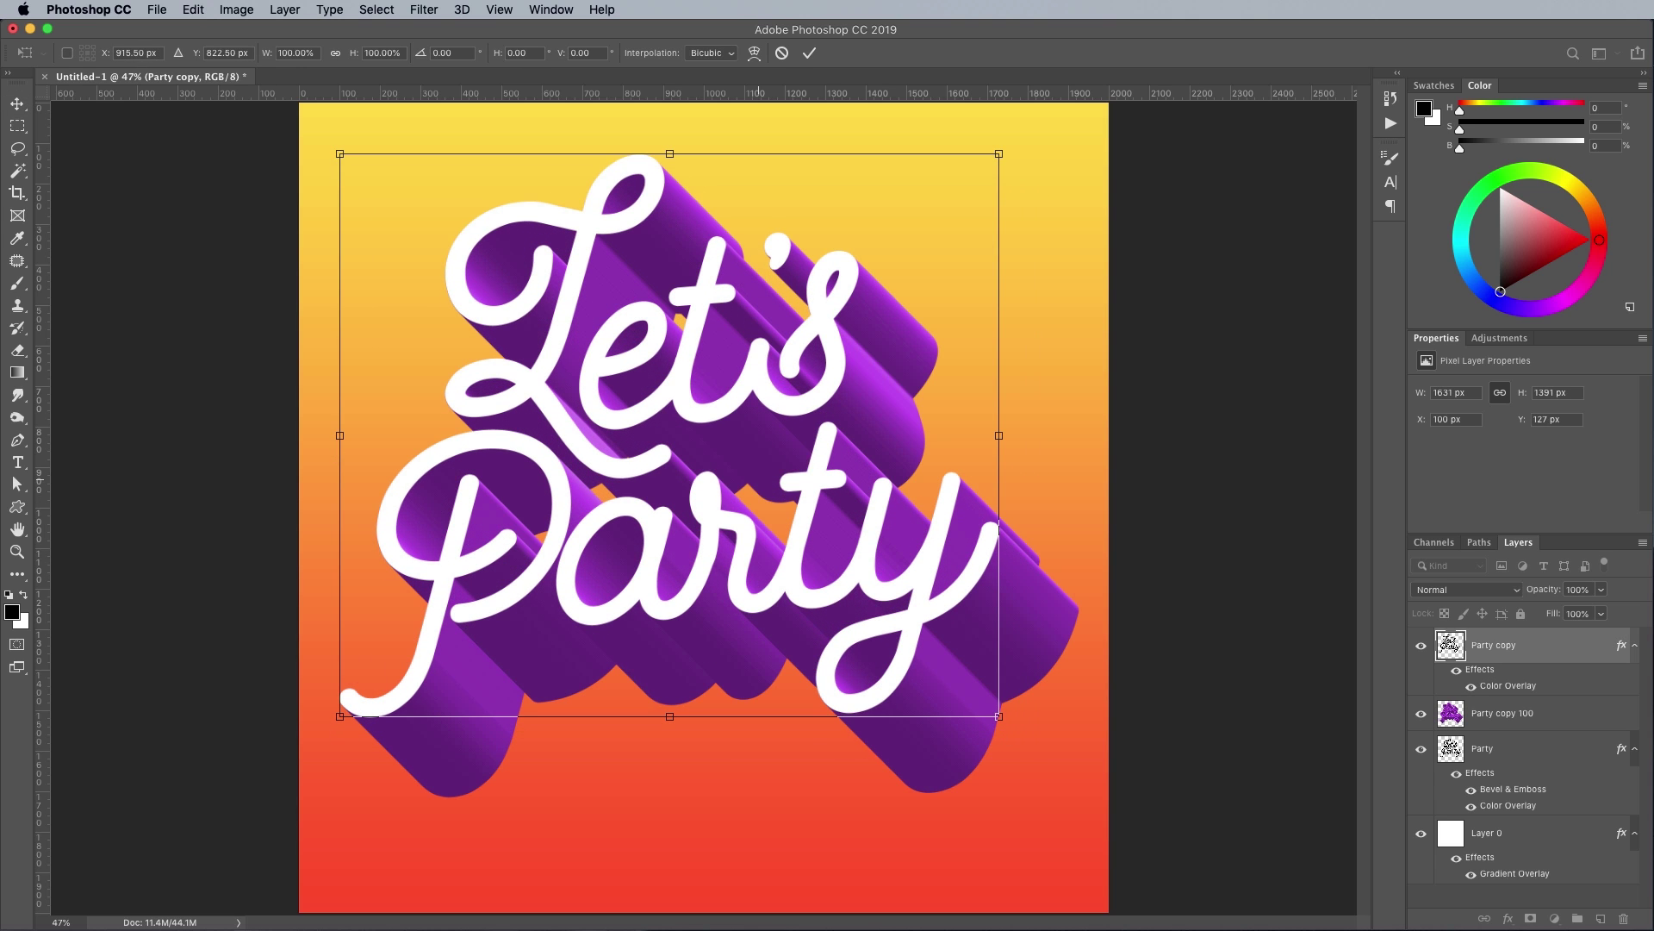
{"action": "key", "text": "Return"}
Add a drop shadow to the white "Party copy" lettering with Color Burn blending and a 135° light angle
{"action": "double_click", "coordinate": [1541, 656]}
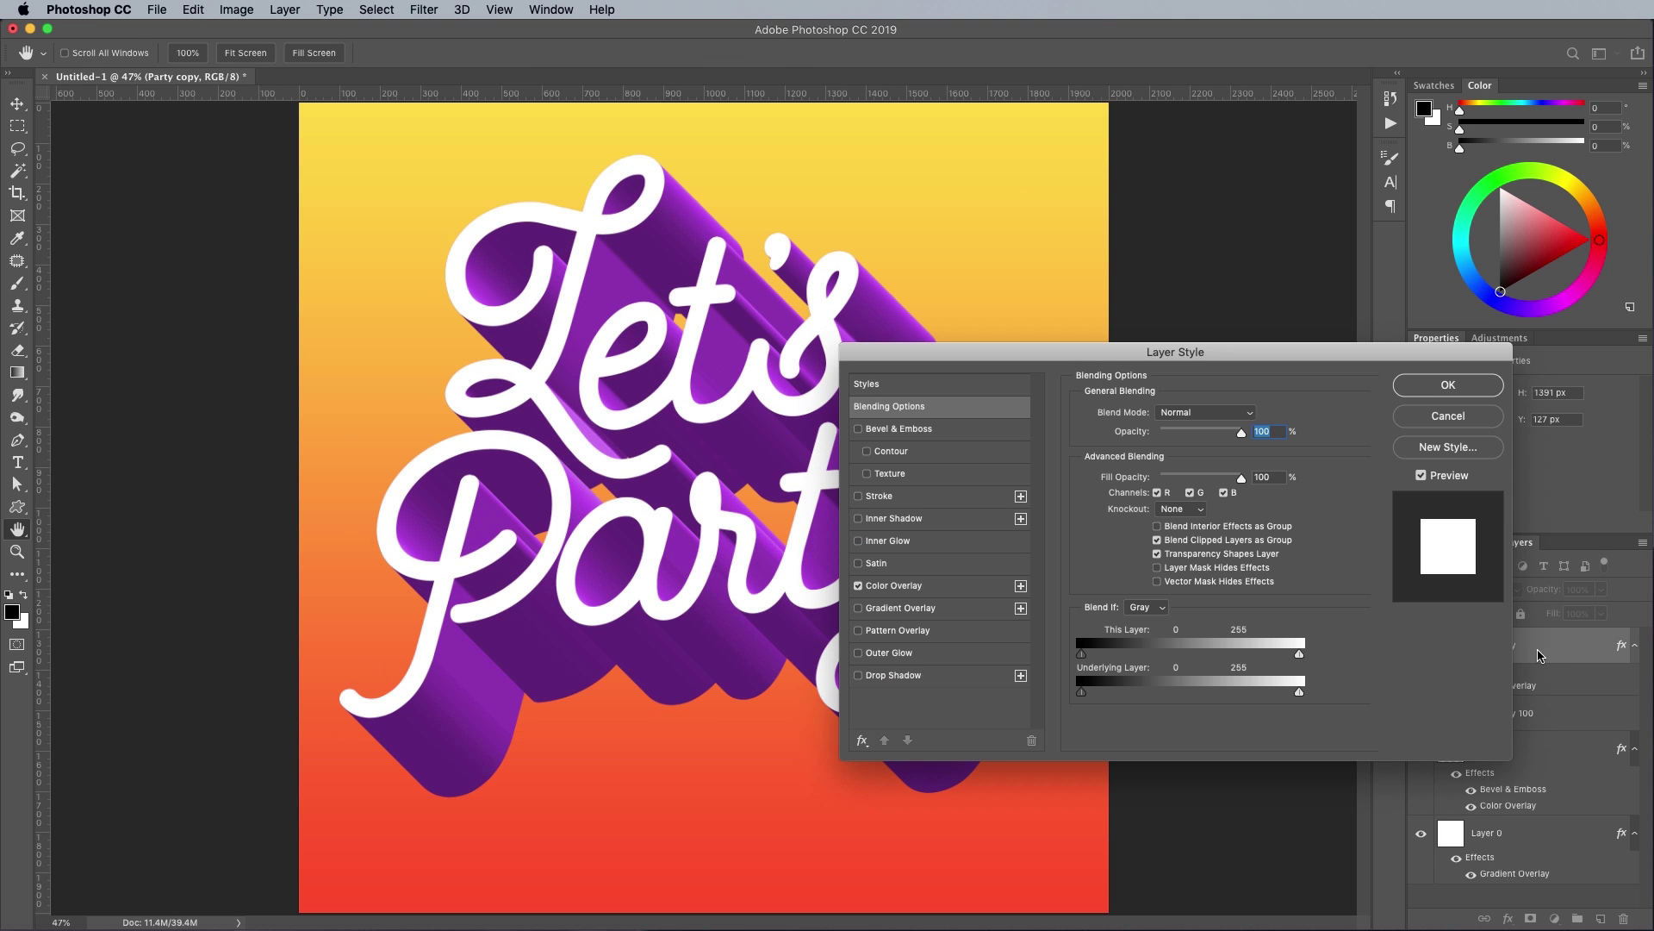
{"action": "left_click", "coordinate": [916, 679]}
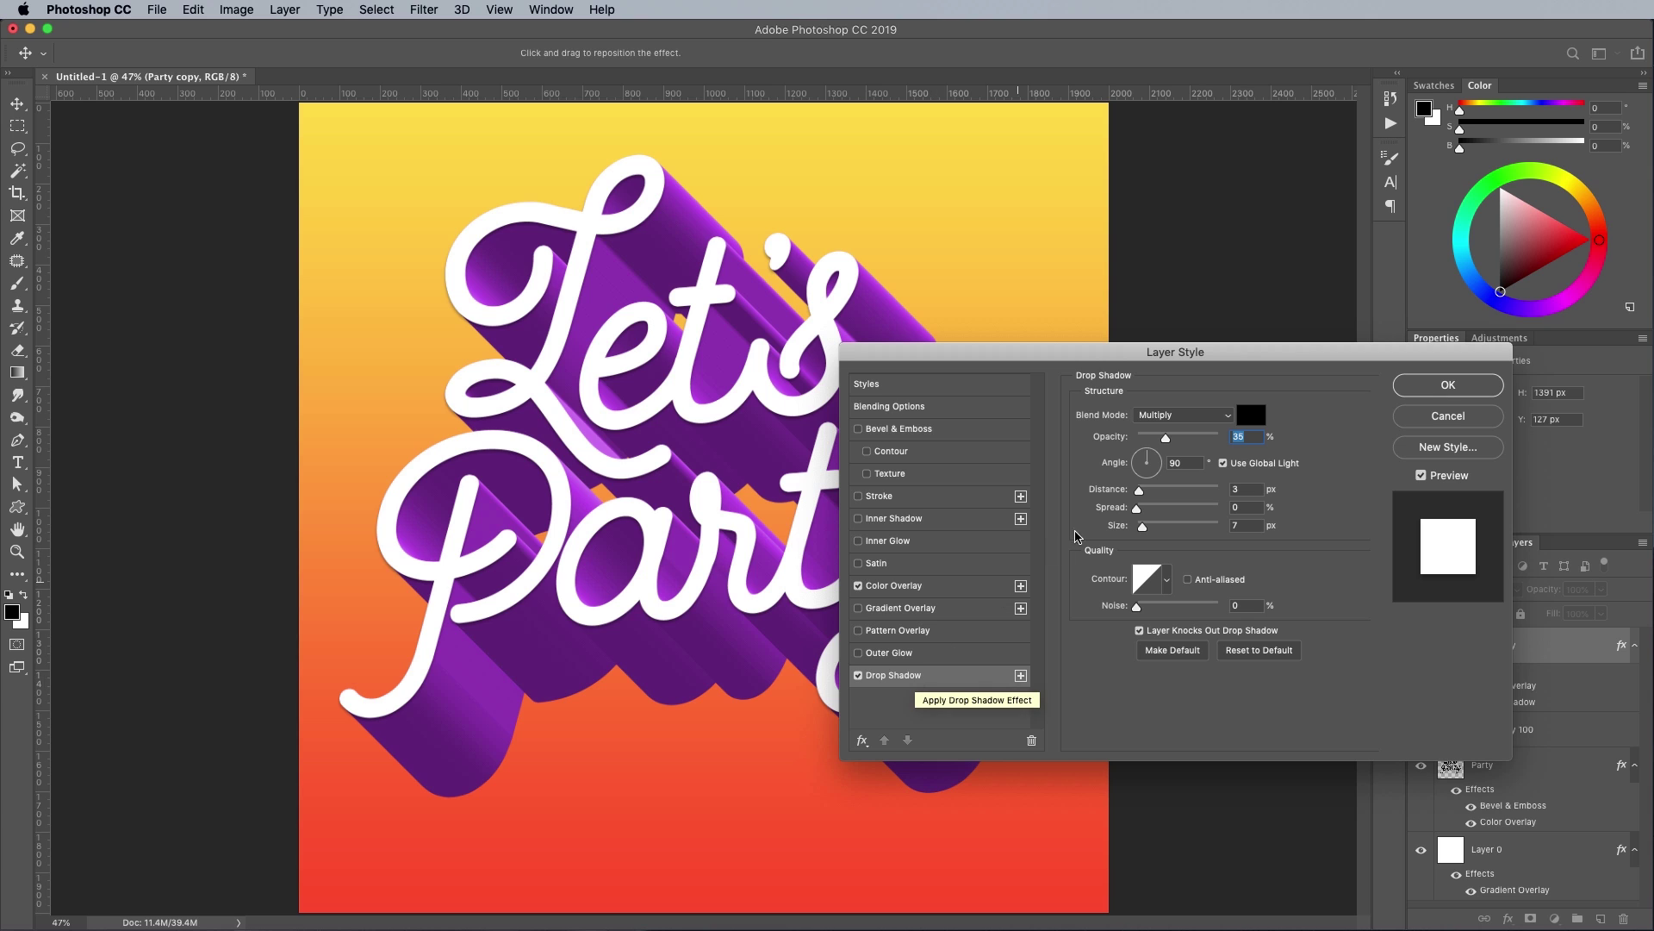
{"action": "left_click", "coordinate": [1189, 417]}
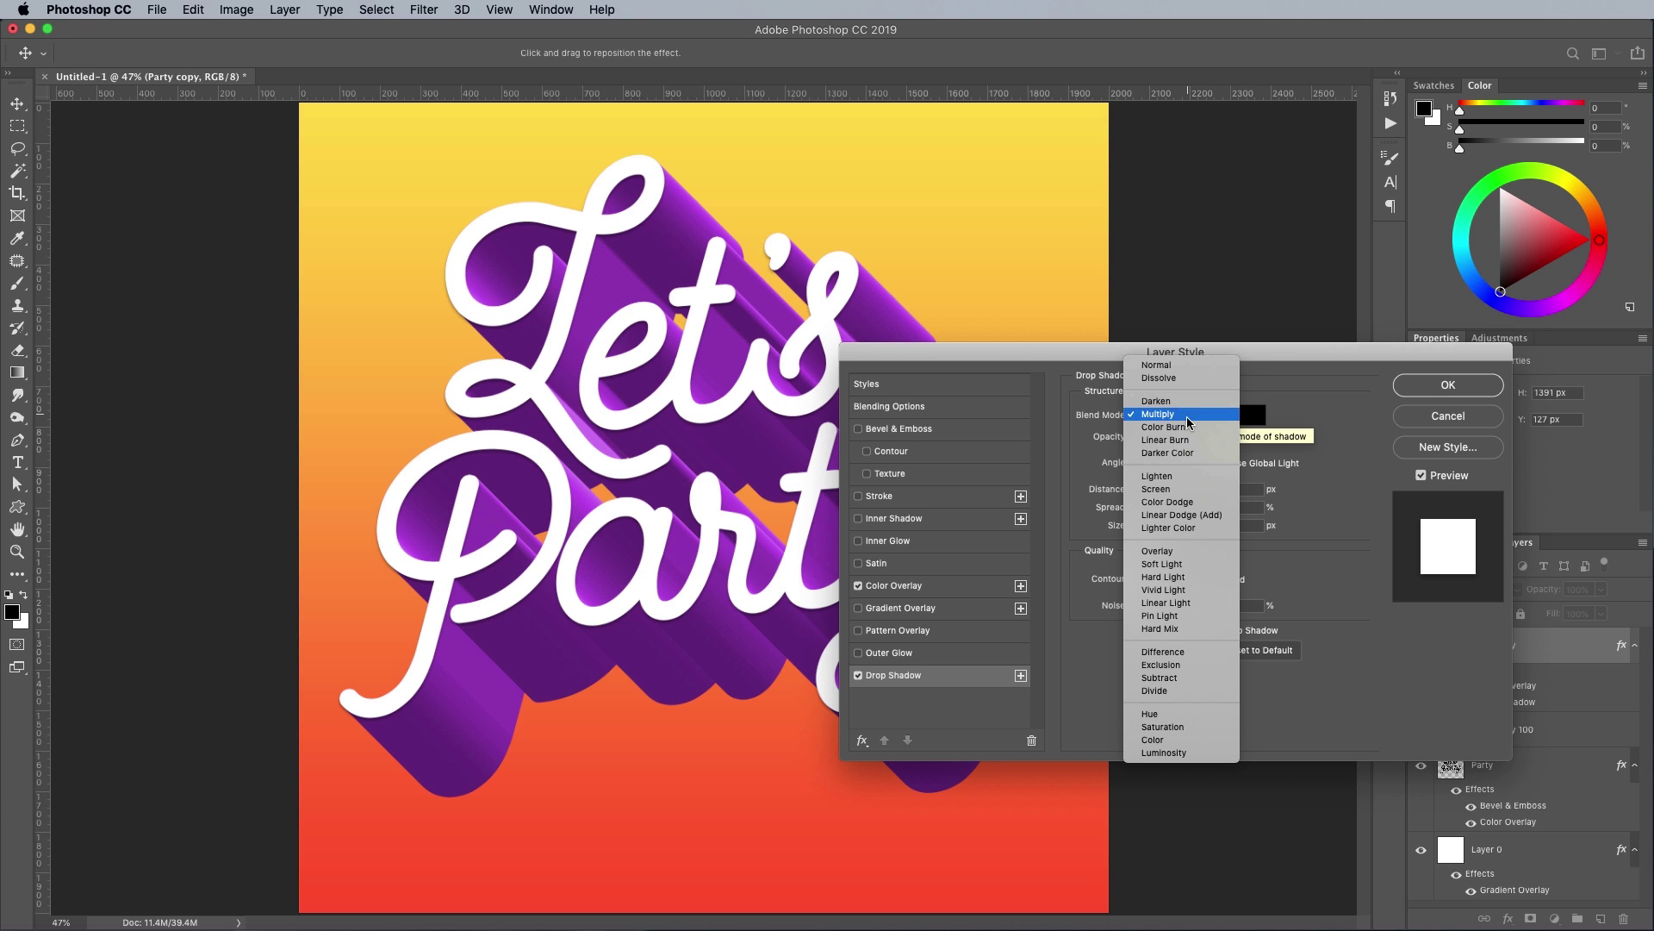
{"action": "left_click", "coordinate": [1185, 427]}
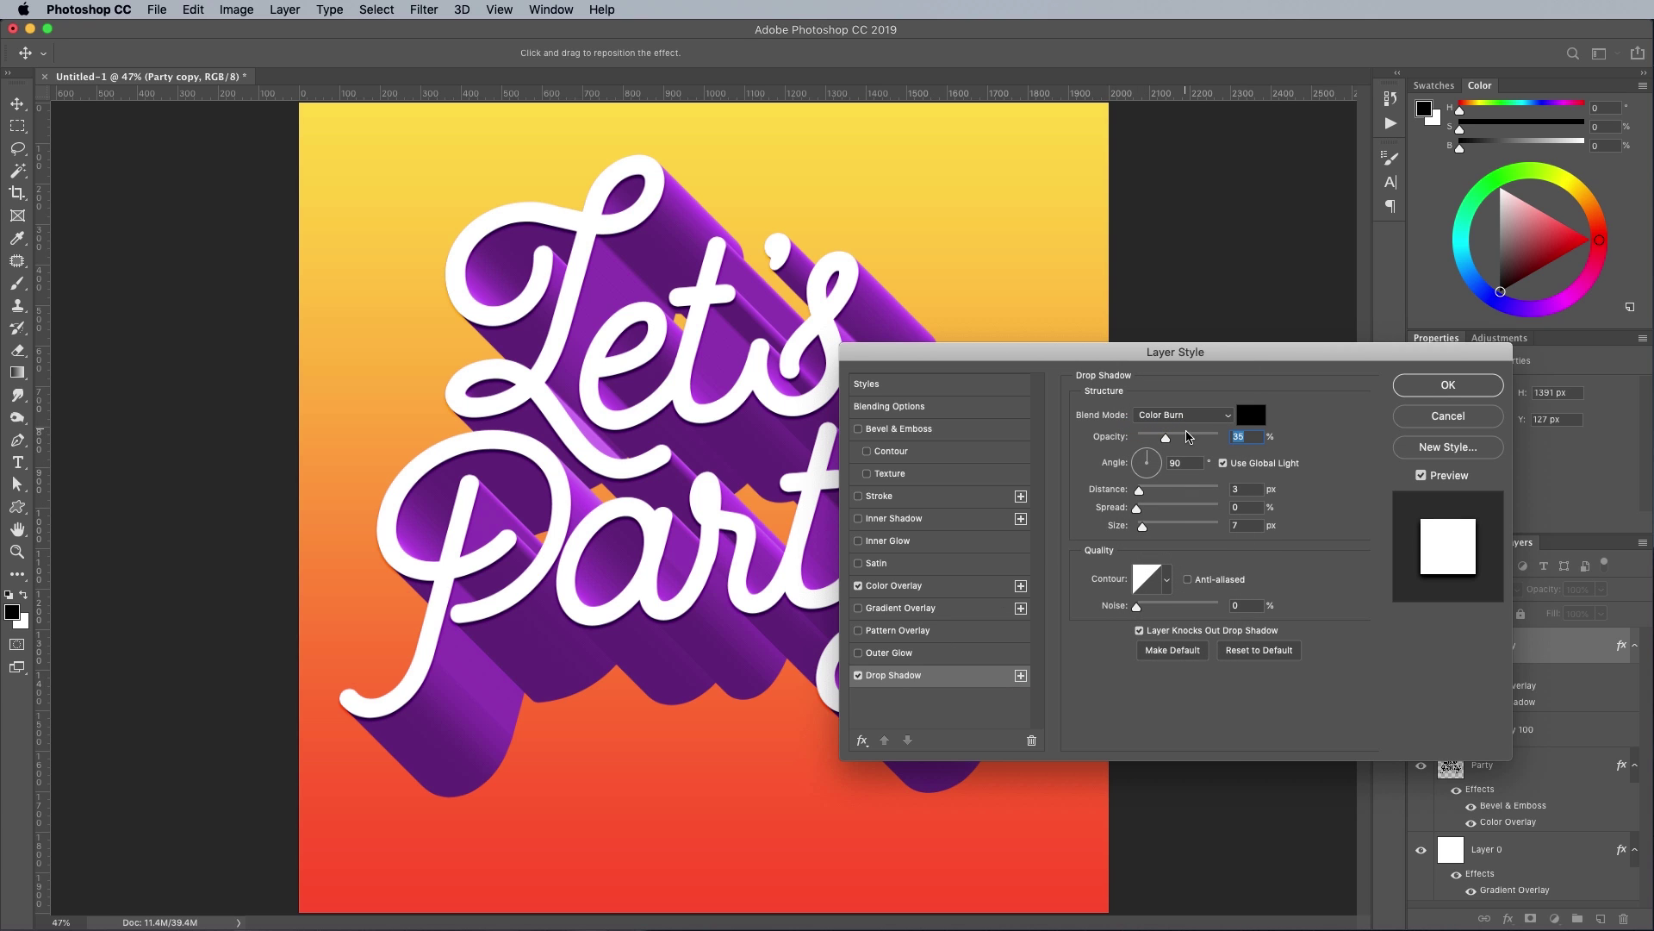
{"action": "double_click", "coordinate": [1180, 462]}
{"action": "type", "text": "135"}
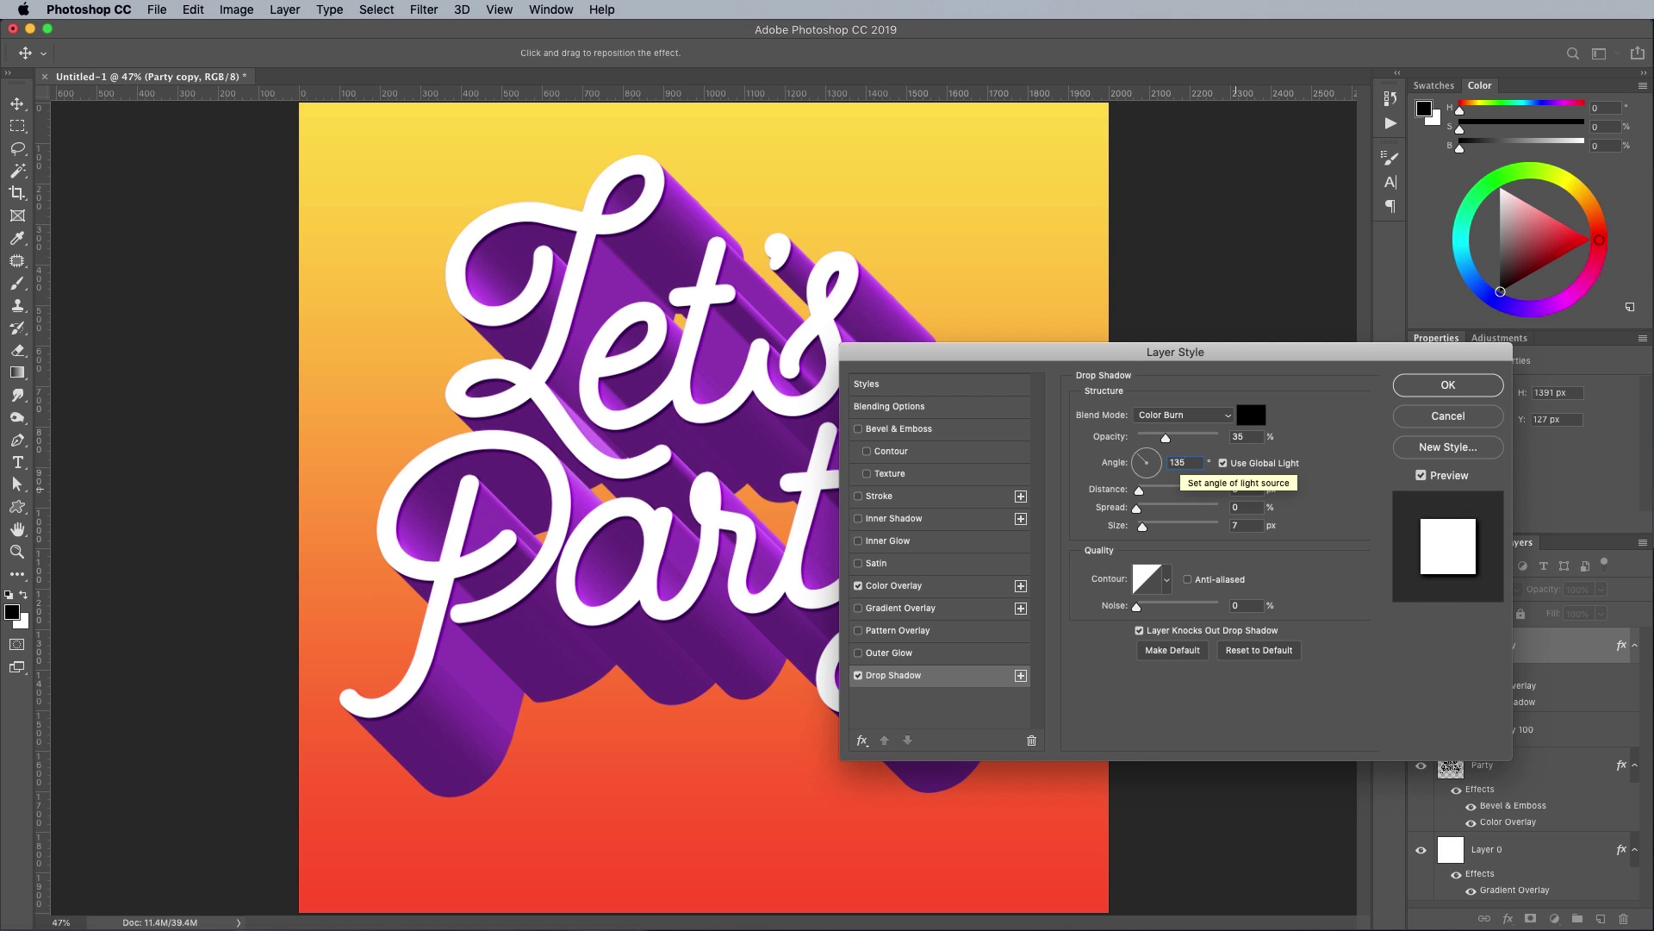
Set the drop shadow's distance to 40 px, size to 100 px and opacity to 60%, and apply the style
{"action": "key", "text": "Tab"}
{"action": "type", "text": "40"}
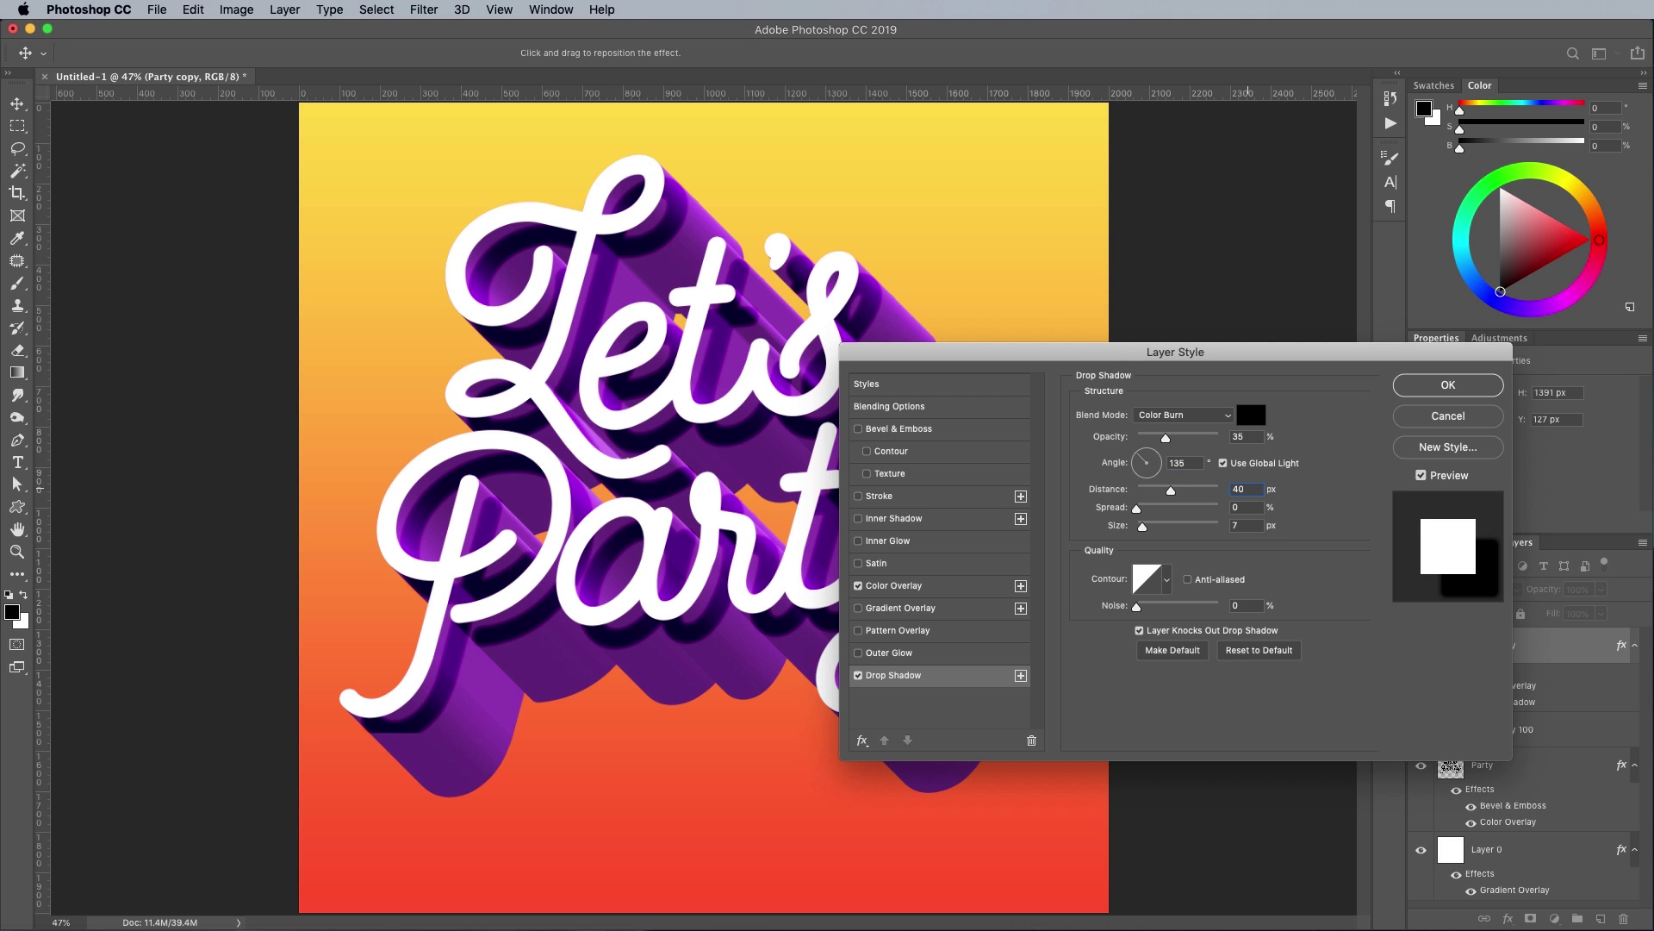
{"action": "key", "text": "Tab"}
{"action": "key", "text": "Tab"}
{"action": "type", "text": "100"}
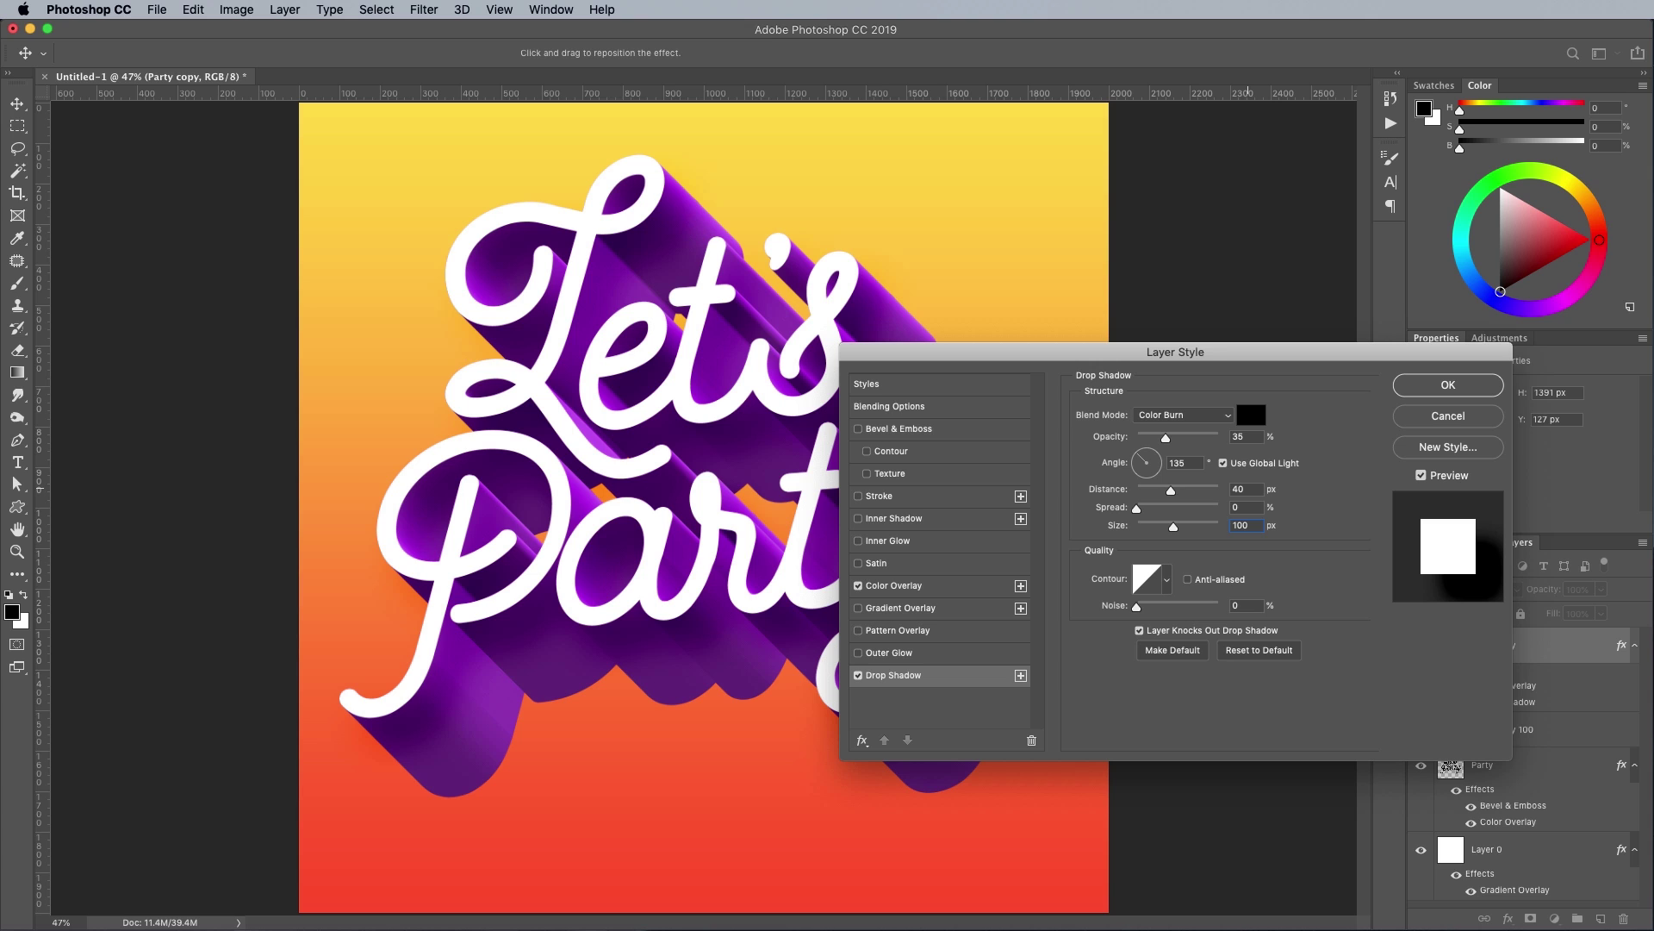
{"action": "left_click_drag", "start_coordinate": [1165, 438], "coordinate": [1184, 438]}
{"action": "key", "text": "Up"}
{"action": "key", "text": "Up"}
{"action": "key", "text": "Up"}
{"action": "key", "text": "Up"}
{"action": "key", "text": "Up"}
{"action": "key", "text": "Up"}
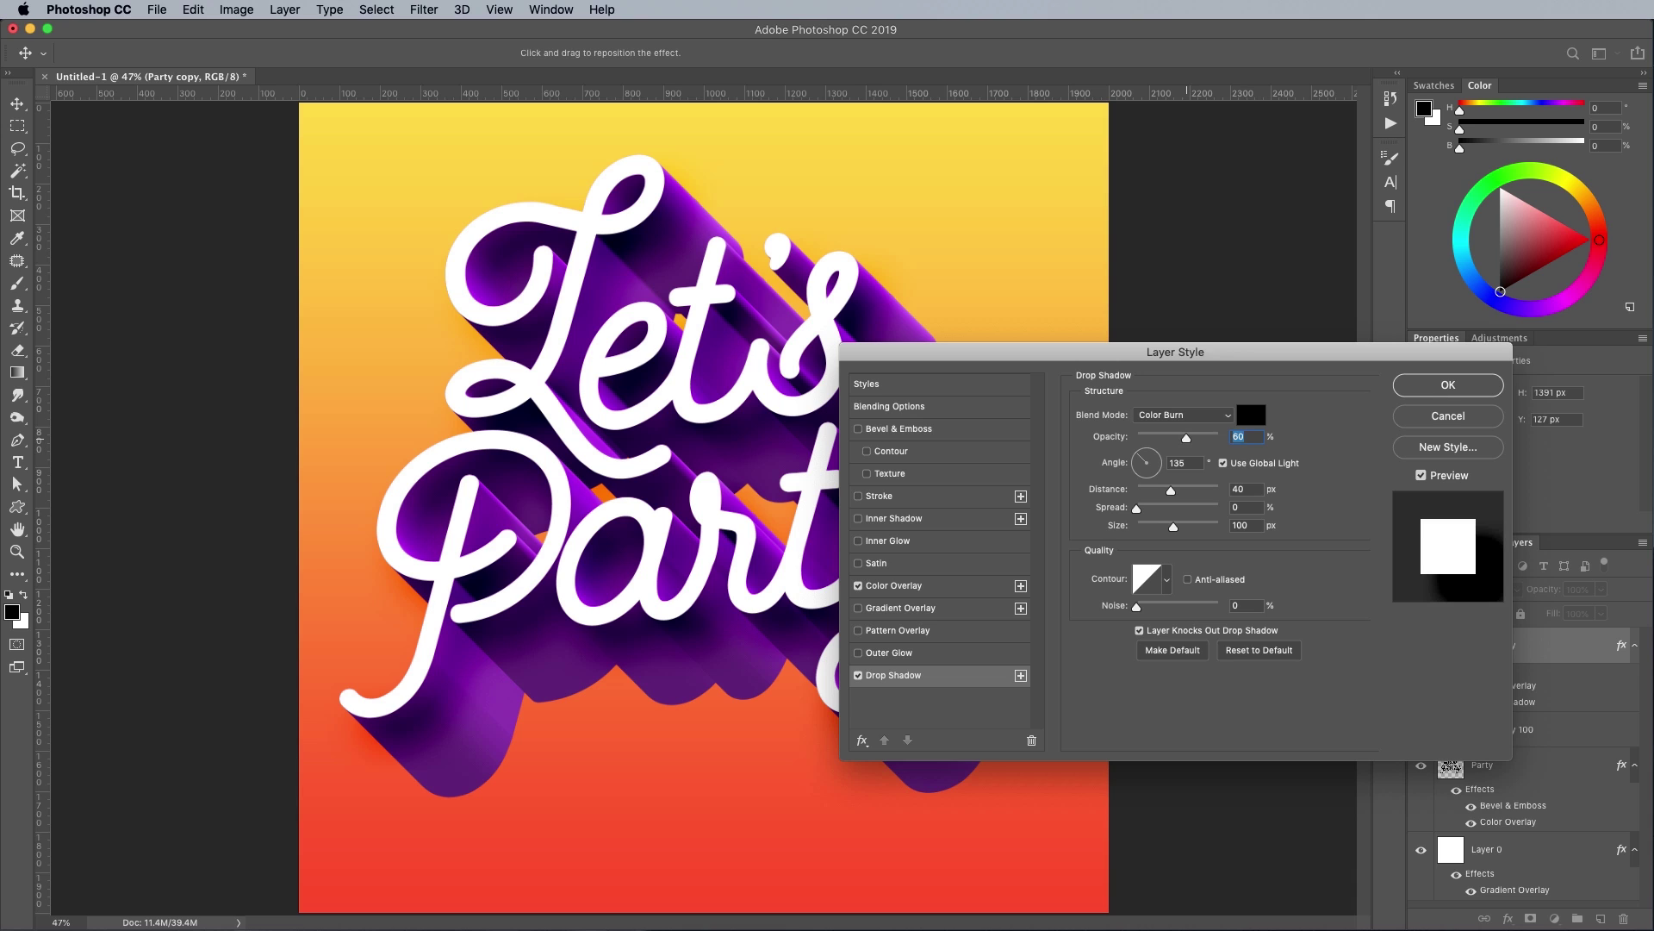
{"action": "key", "text": "Return"}
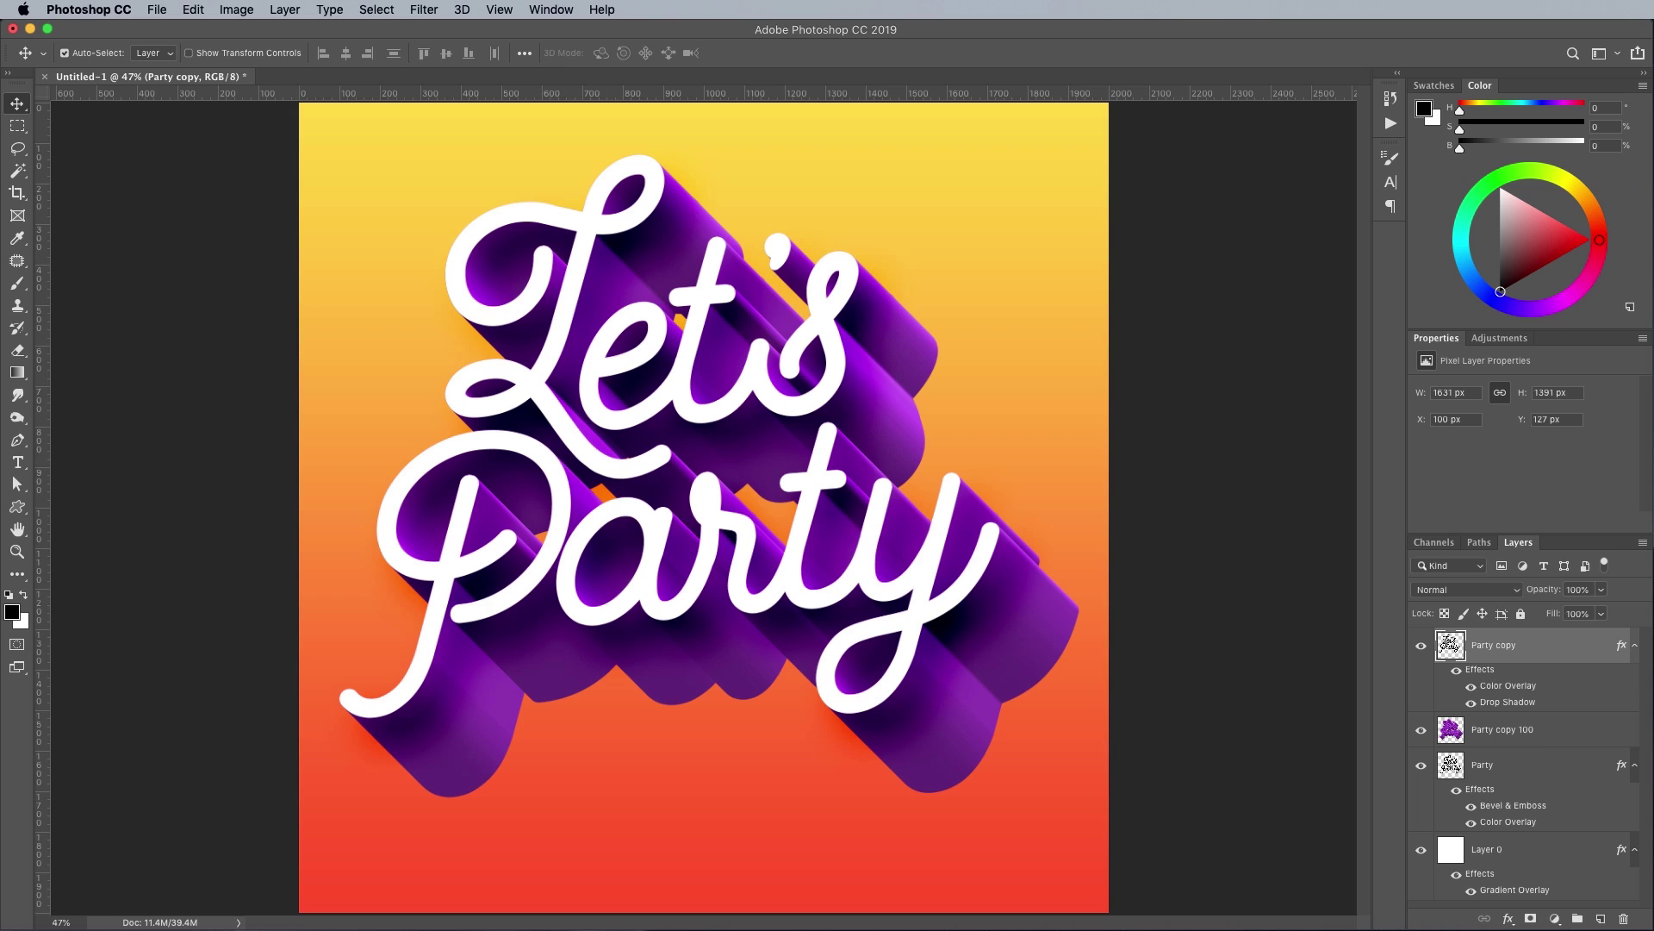
Clear the layer style from the original "Party" layer and check its plain lettering with the purple extrusion temporarily hidden
{"action": "right_click", "coordinate": [1518, 764]}
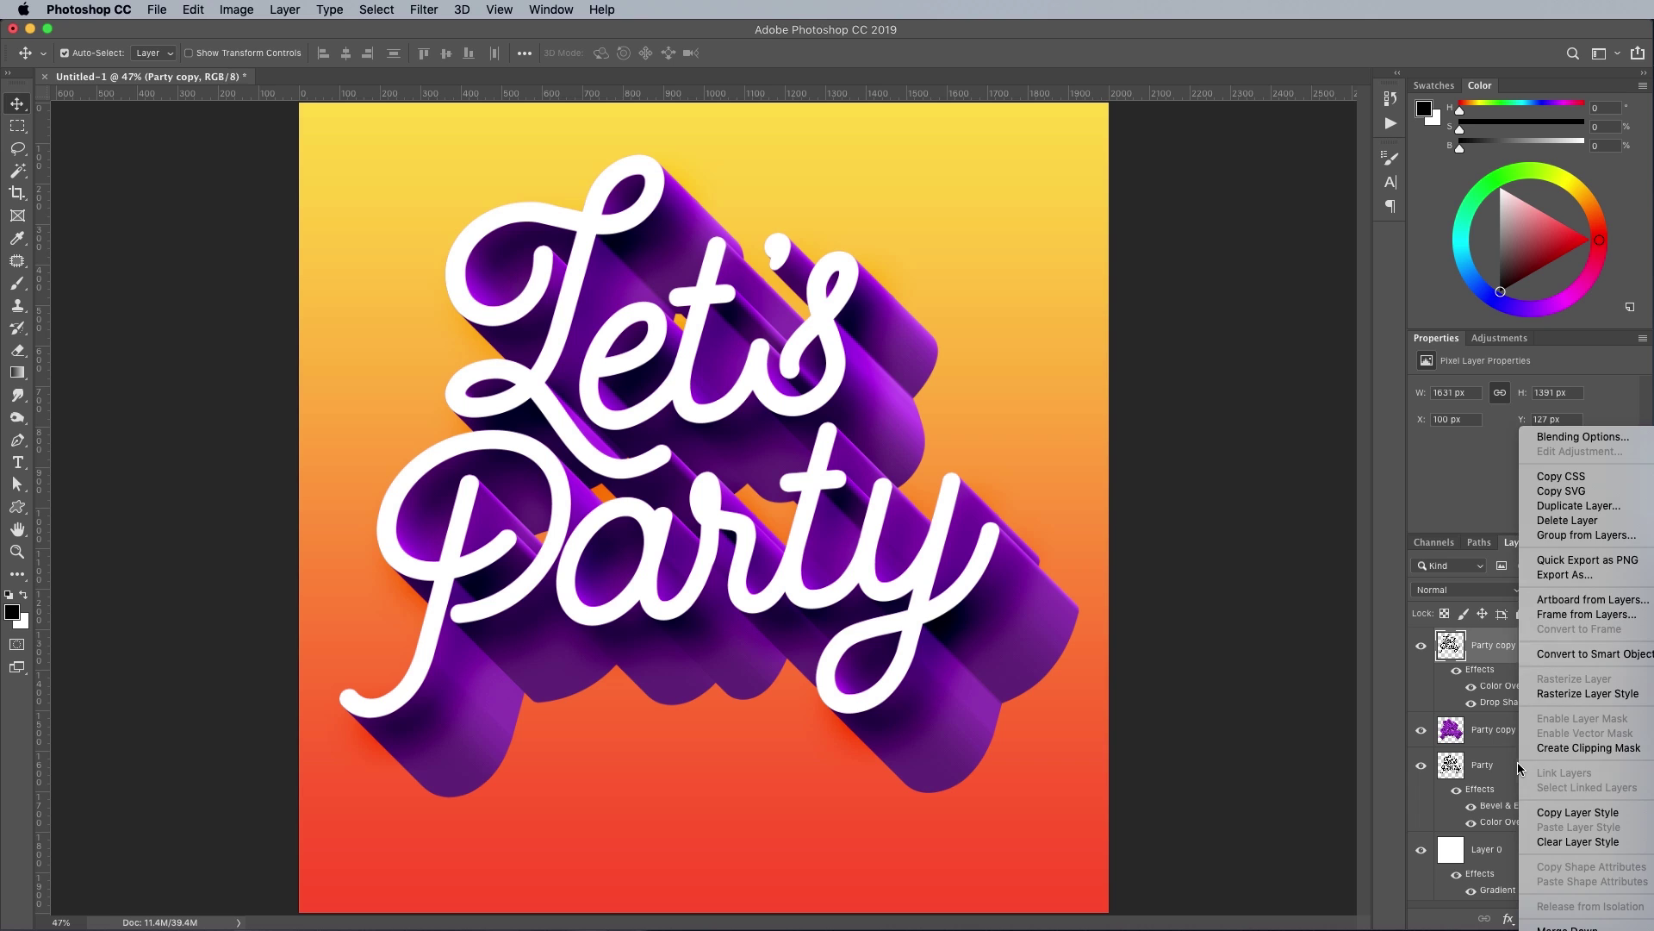
{"action": "left_click", "coordinate": [1581, 842]}
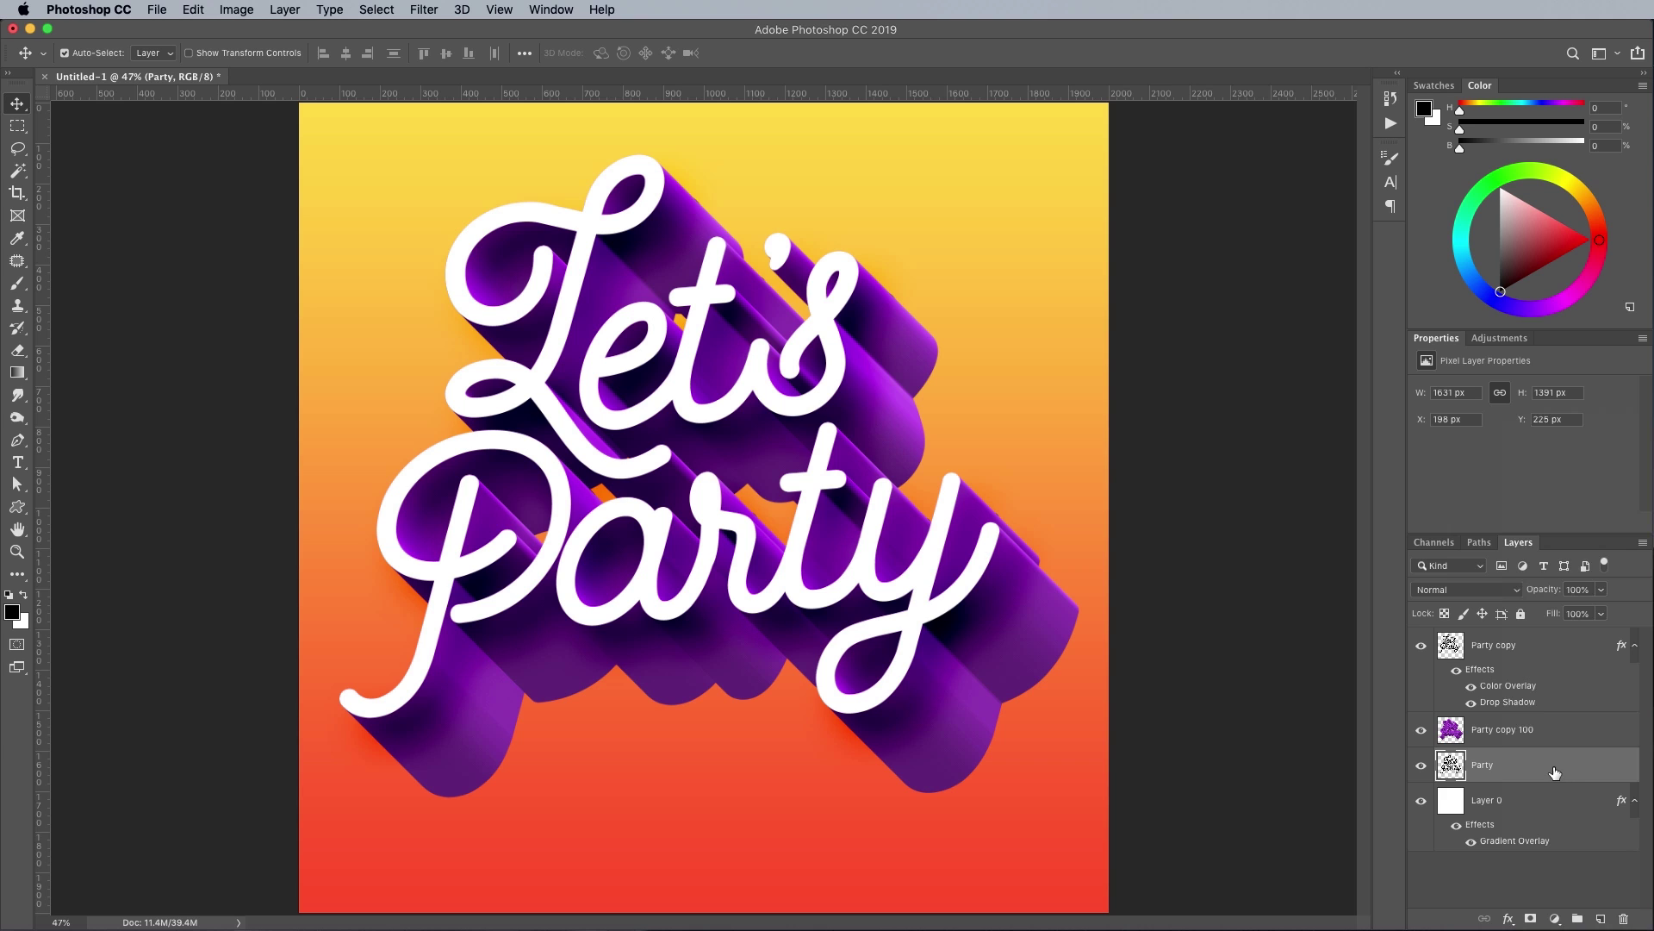
{"action": "left_click", "coordinate": [1421, 730]}
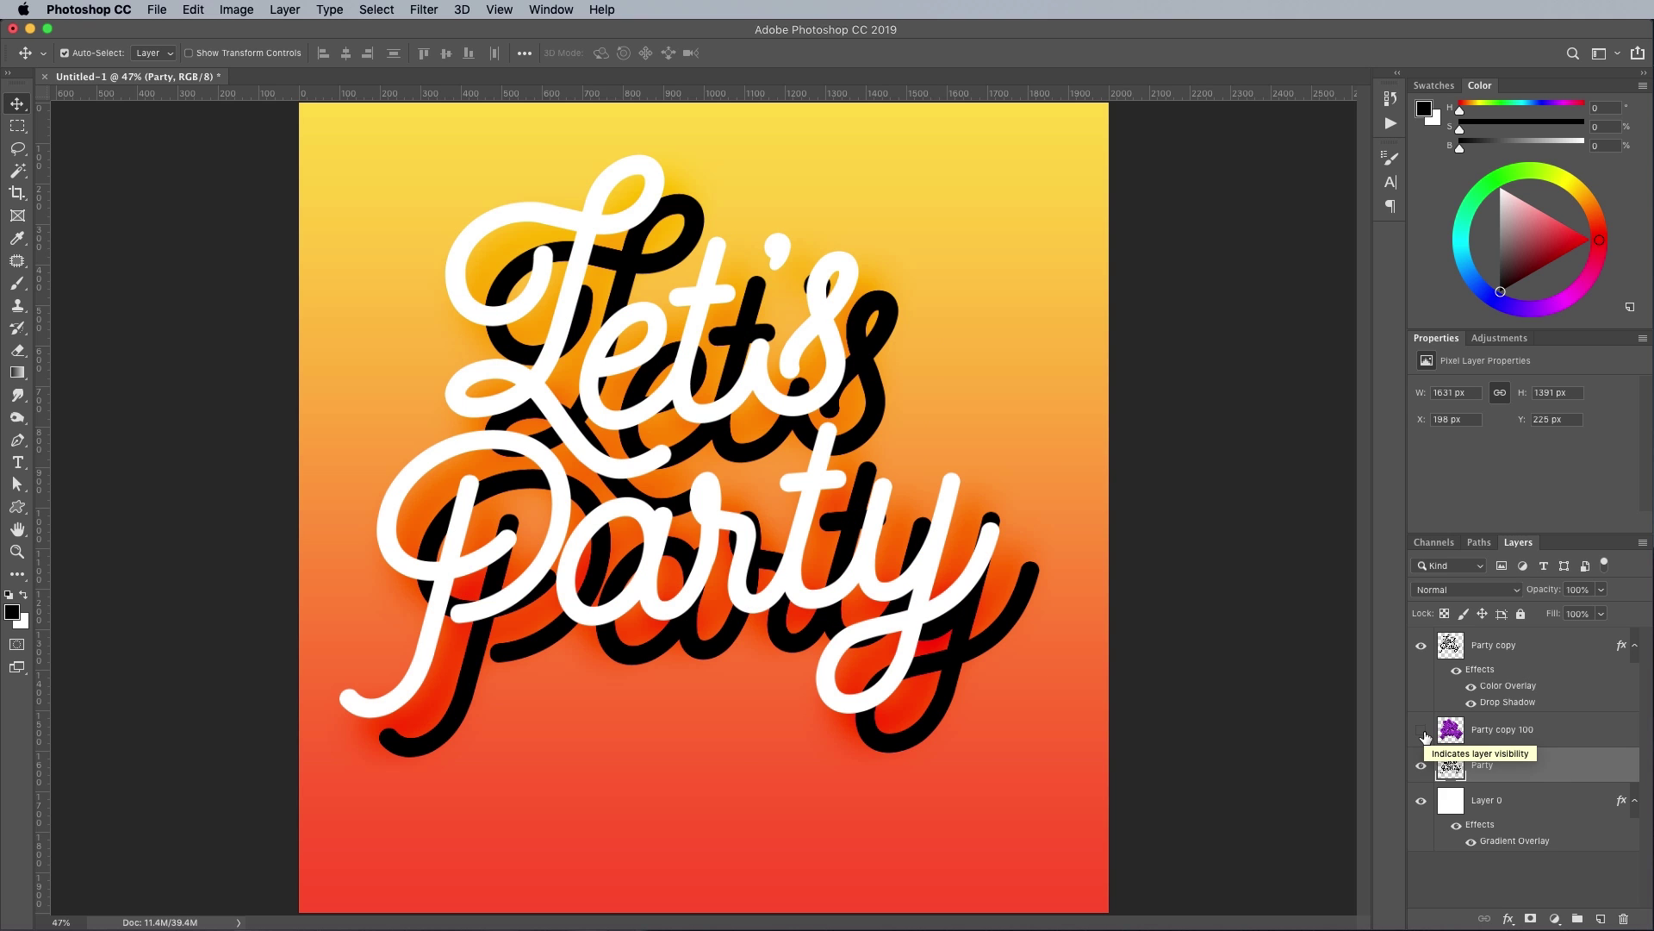
{"action": "left_click", "coordinate": [1422, 731]}
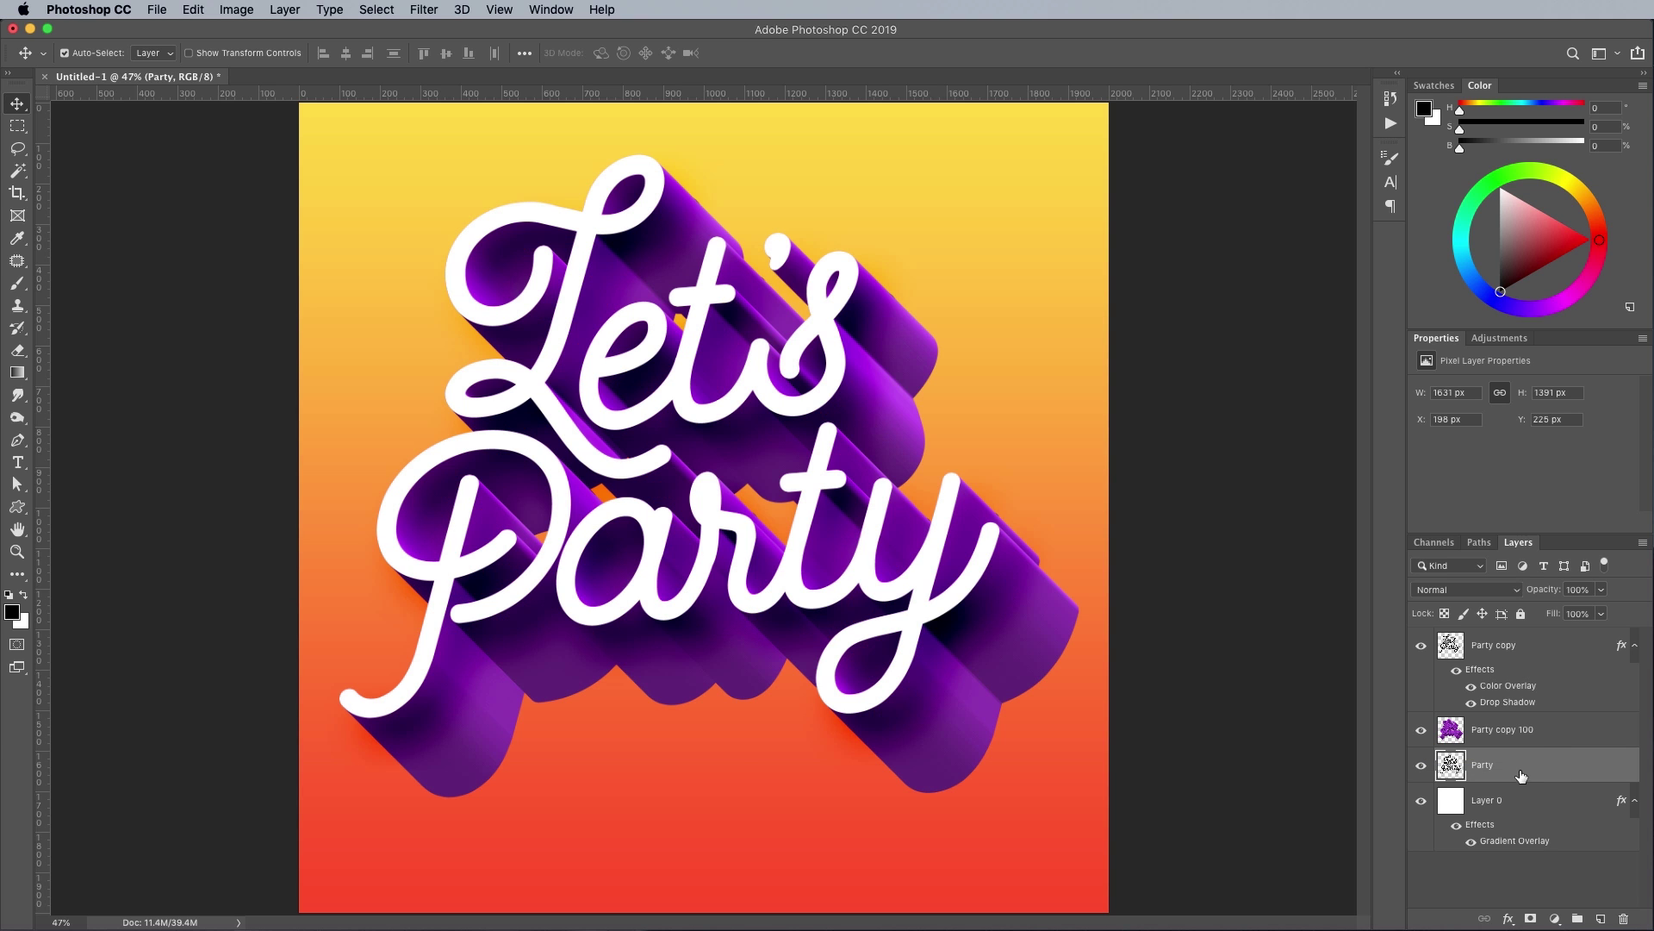
Duplicate the black "Party" lettering with a transform that shifts the copy 2 px left and 2 px down
{"action": "key", "text": "super+t"}
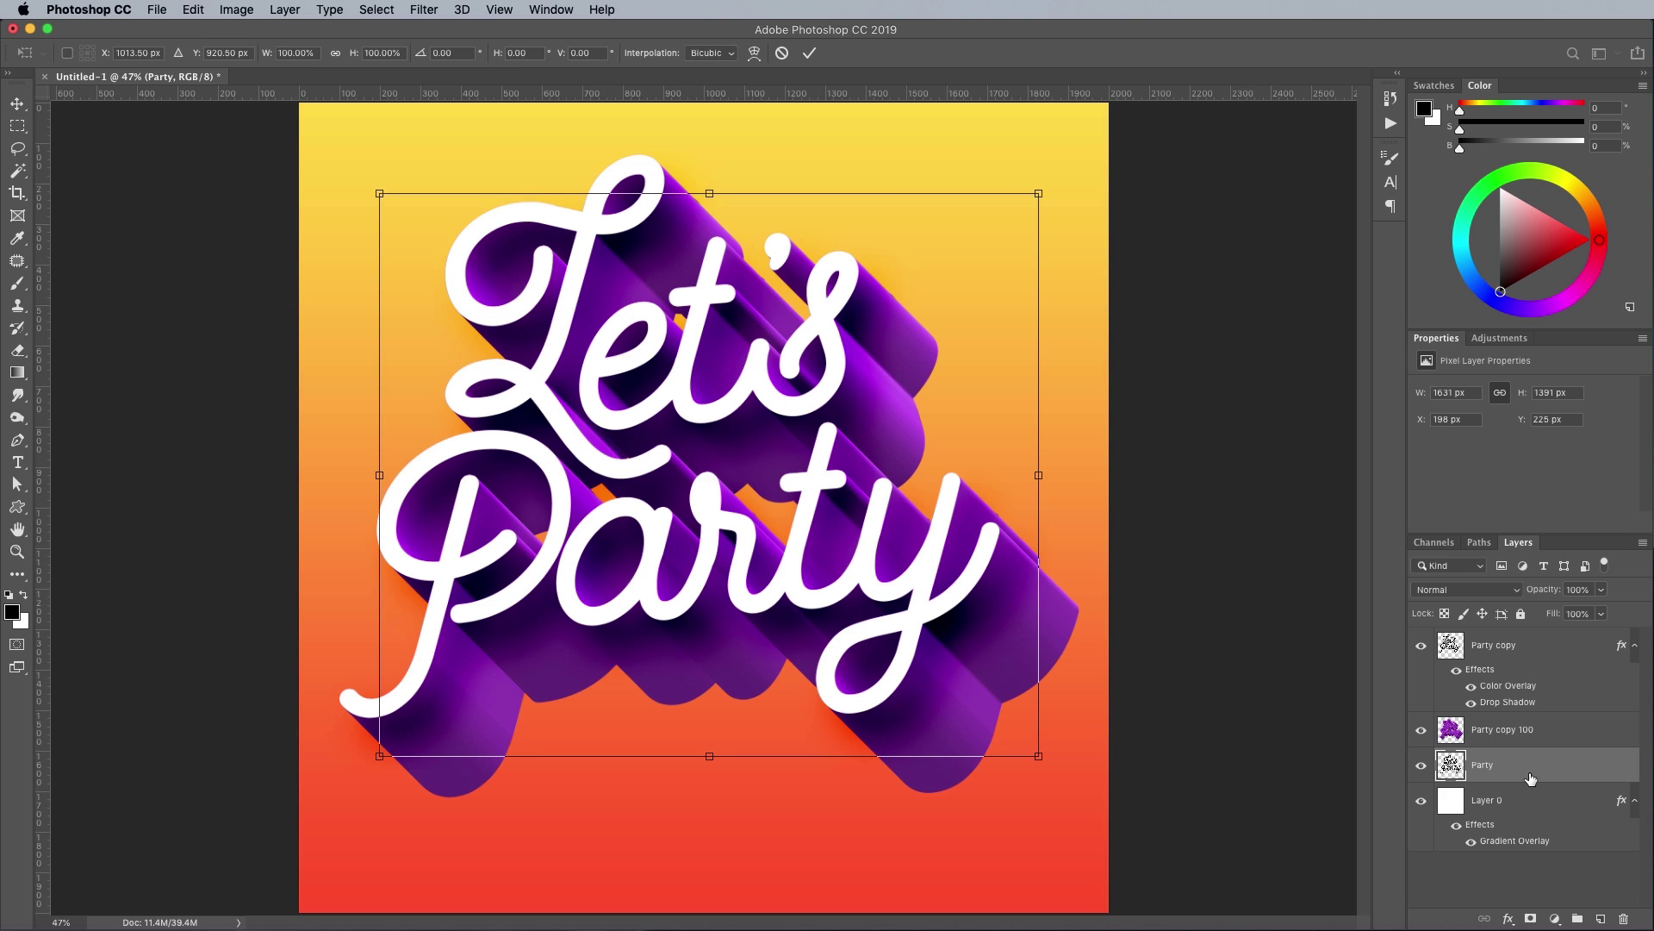
{"action": "key", "text": "alt+Down"}
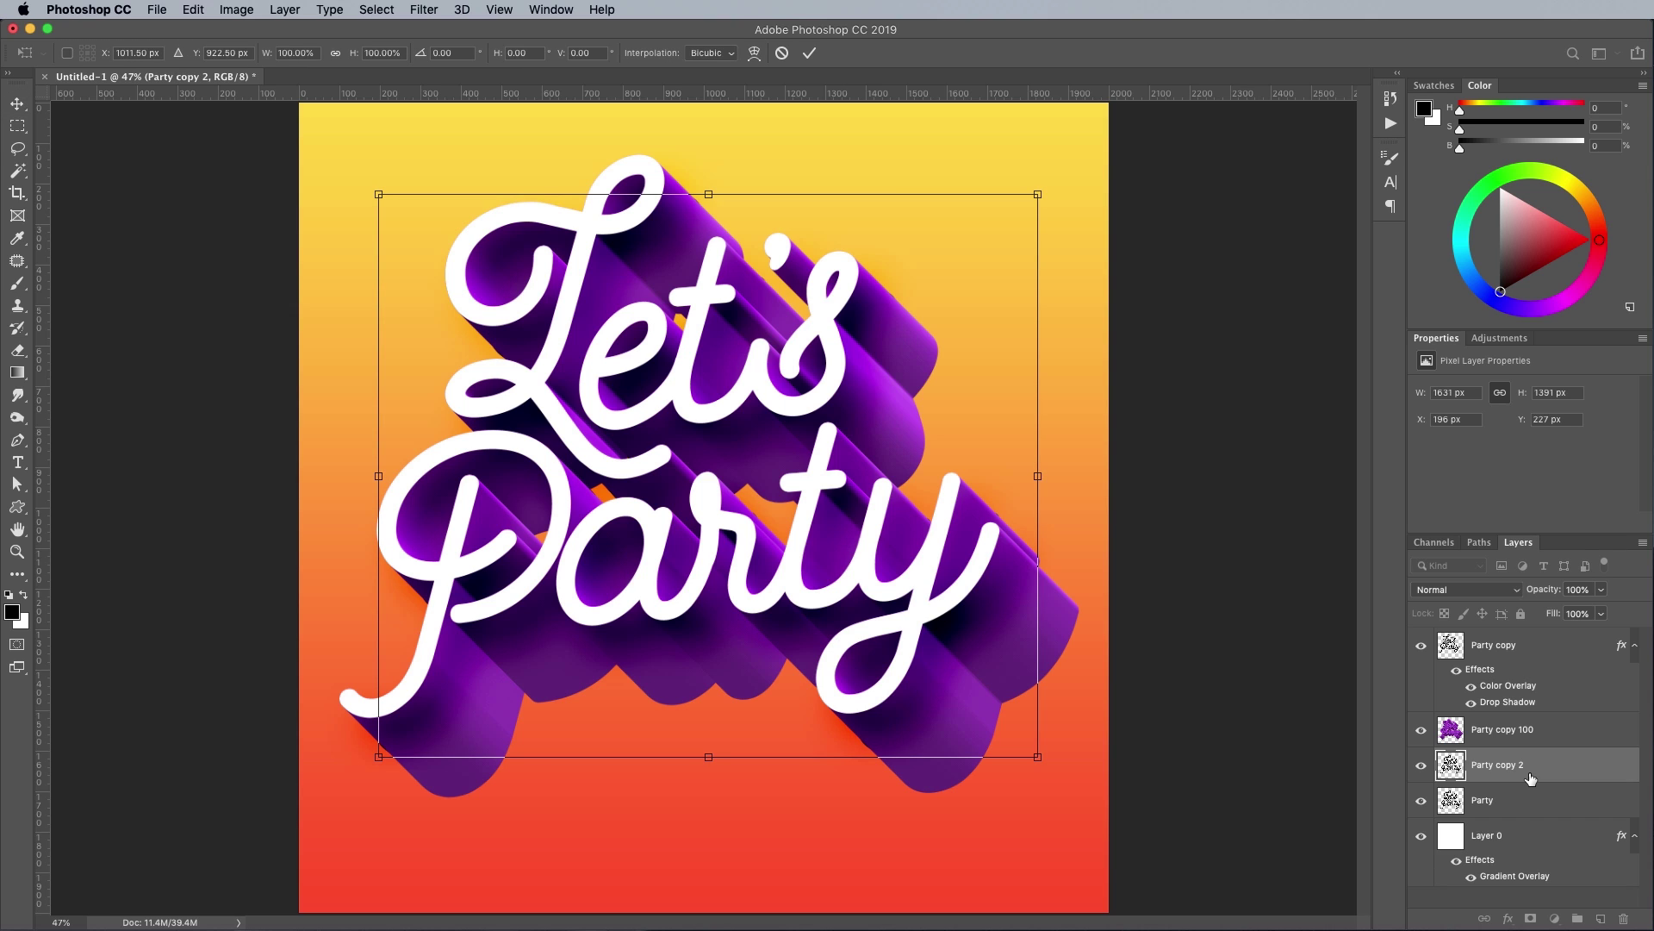
{"action": "key", "text": "Return"}
Keep duplicating the black lettering, shifting each copy 2 px further left and down, until the shadow reaches the canvas's left edge
{"action": "key", "text": "super+alt+shift+t"}
{"action": "key", "text": "super+alt+shift+t"}
{"action": "key", "text": "super+alt+shift+t"}
{"action": "key", "text": "super+alt+shift+t"}
{"action": "key", "text": "super+alt+shift+t"}
{"action": "key", "text": "super+alt+shift+t"}
{"action": "key", "text": "super+alt+shift+t"}
{"action": "key", "text": "super+alt+shift+t"}
{"action": "key", "text": "super+alt+shift+t"}
{"action": "key", "text": "super+alt+shift+t"}
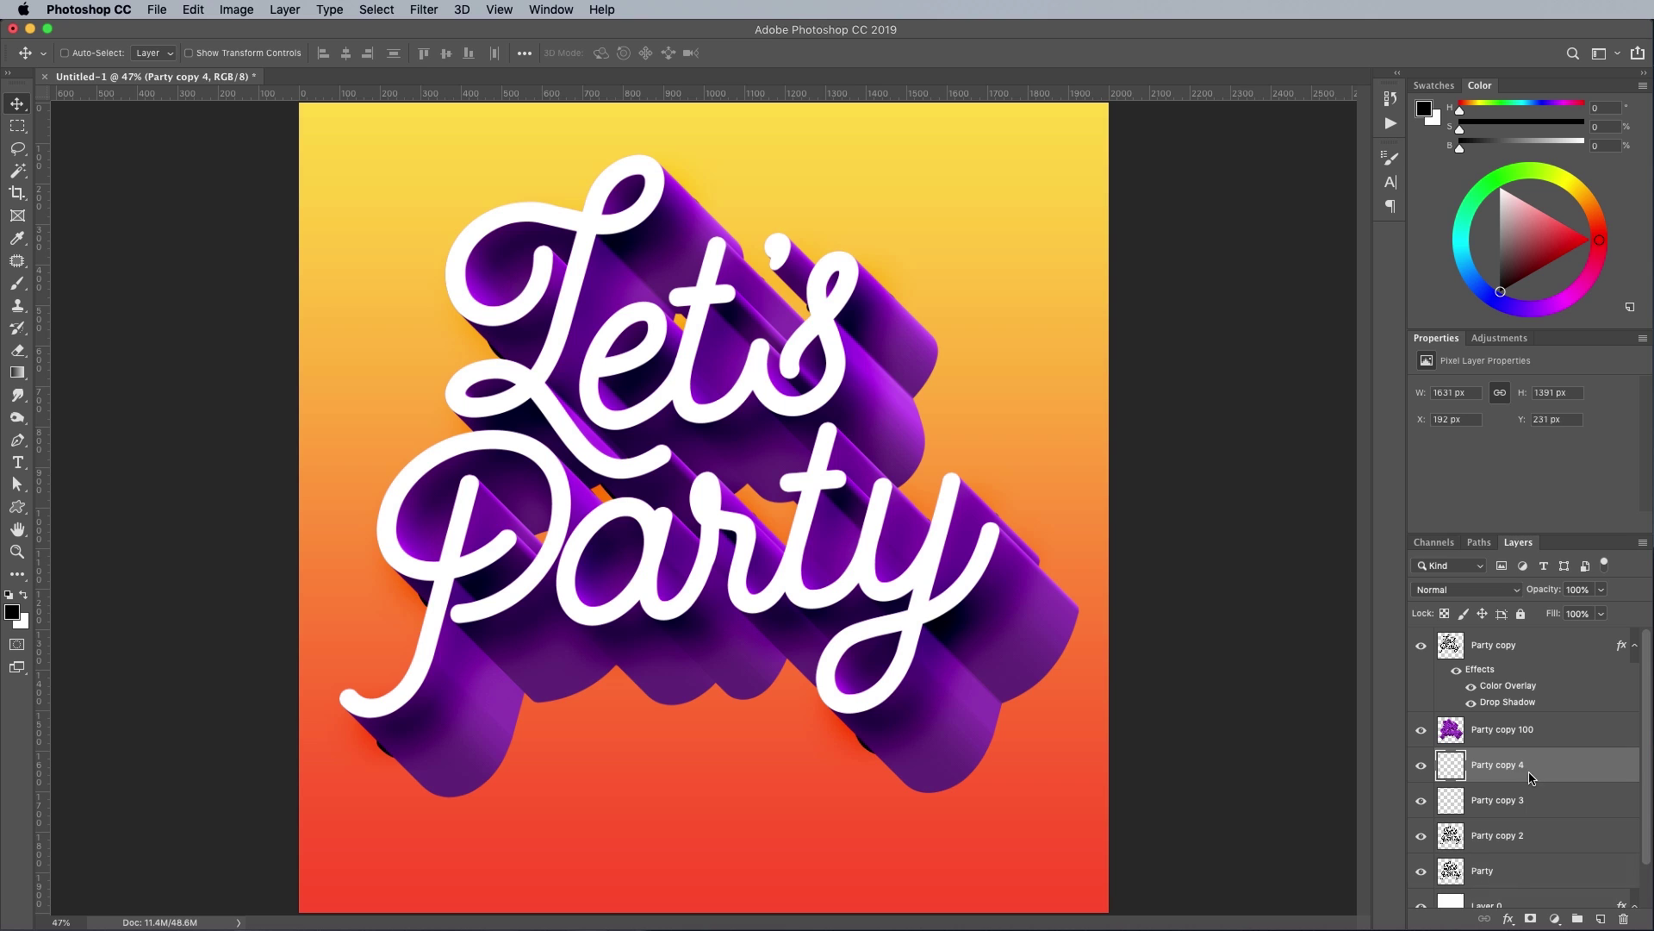
{"action": "key", "text": "super+alt+shift+t"}
{"action": "key", "text": "super+alt+shift+t"}
{"action": "key", "text": "super+alt+shift+t"}
{"action": "key", "text": "super+alt+shift+t"}
{"action": "key", "text": "super+alt+shift+t"}
{"action": "key", "text": "super+alt+shift+t"}
{"action": "key", "text": "super+alt+shift+t"}
{"action": "key", "text": "super+alt+shift+t"}
{"action": "key", "text": "super+alt+shift+t"}
{"action": "key", "text": "super+alt+shift+t"}
{"action": "key", "text": "super+alt+shift+t"}
{"action": "key", "text": "super+alt+shift+t"}
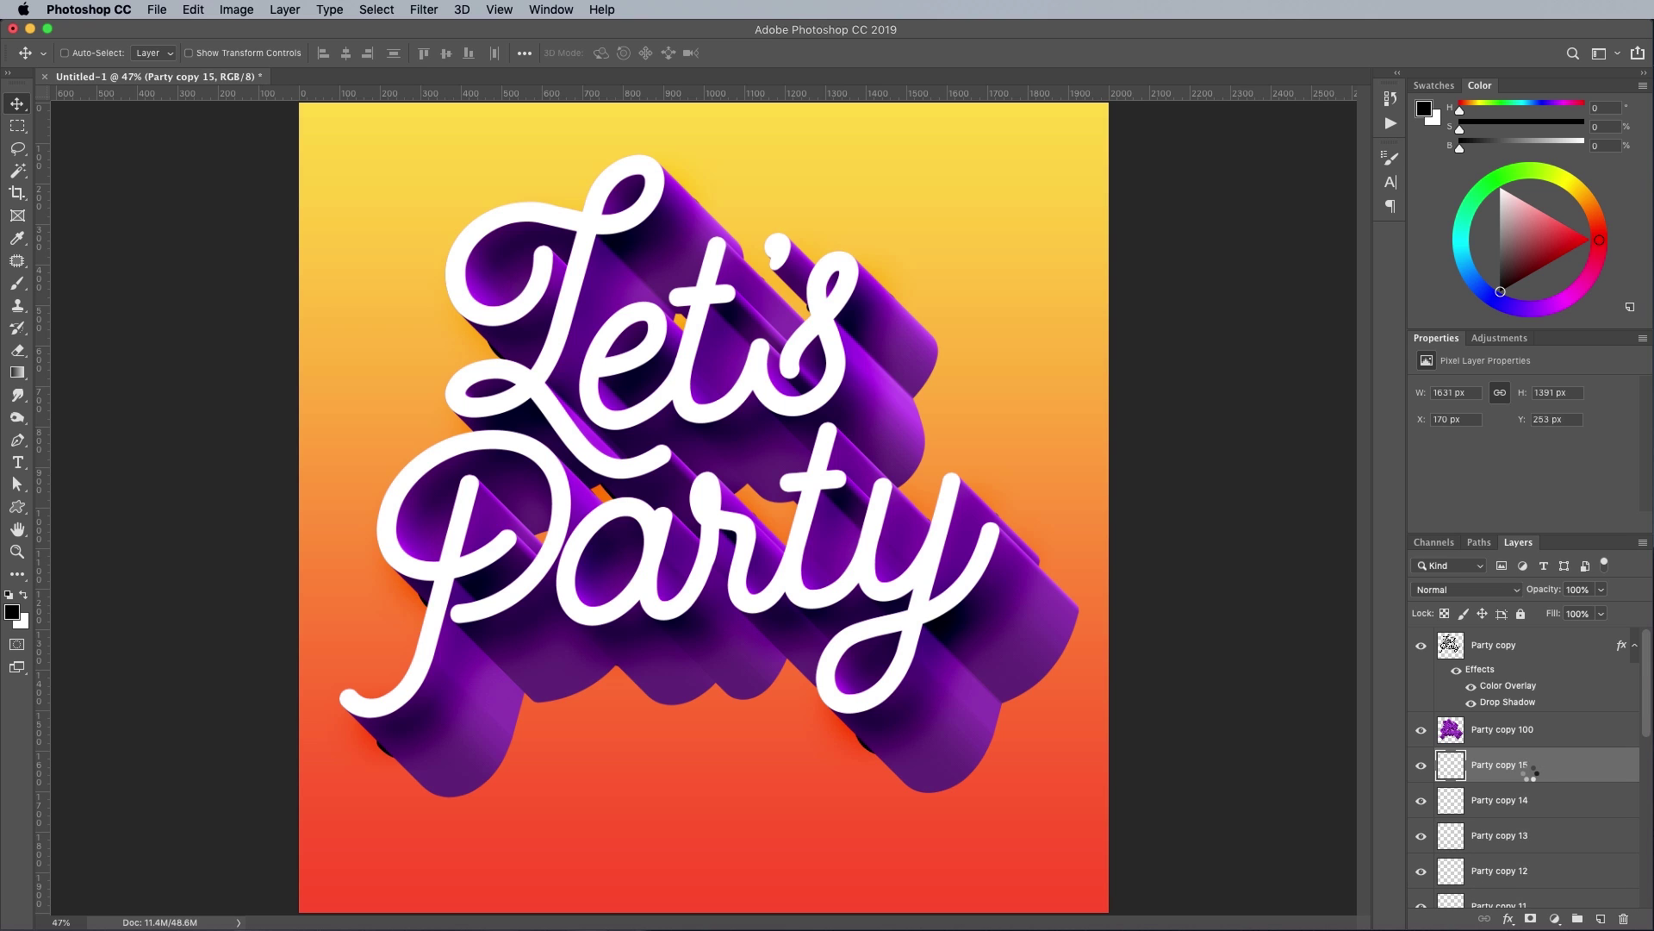
{"action": "key", "text": "super+alt+shift+t"}
{"action": "key", "text": "super+alt+shift+t"}
{"action": "key", "text": "super+alt+shift+t"}
{"action": "key", "text": "super+alt+shift+t"}
{"action": "key", "text": "super+alt+shift+t"}
{"action": "key", "text": "super+alt+shift+t"}
{"action": "key", "text": "super+alt+shift+t"}
{"action": "key", "text": "super+alt+shift+t"}
{"action": "key", "text": "super+alt+shift+t"}
{"action": "key", "text": "super+alt+shift+t"}
{"action": "key", "text": "super+alt+shift+t"}
{"action": "key", "text": "super+alt+shift+t"}
{"action": "key", "text": "super+alt+shift+t"}
{"action": "key", "text": "super+alt+shift+t"}
{"action": "key", "text": "super+alt+shift+t"}
{"action": "key", "text": "super+alt+shift+t"}
{"action": "key", "text": "super+alt+shift+t"}
{"action": "key", "text": "super+alt+shift+t"}
{"action": "key", "text": "super+alt+shift+t"}
{"action": "key", "text": "super+alt+shift+t"}
{"action": "key", "text": "super+alt+shift+t"}
{"action": "key", "text": "super+alt+shift+t"}
{"action": "key", "text": "super+alt+shift+t"}
{"action": "key", "text": "super+alt+shift+t"}
{"action": "key", "text": "super+alt+shift+t"}
{"action": "key", "text": "super+alt+shift+t"}
{"action": "key", "text": "super+alt+shift+t"}
{"action": "key", "text": "super+alt+shift+t"}
{"action": "key", "text": "super+alt+shift+t"}
{"action": "key", "text": "super+alt+shift+t"}
{"action": "key", "text": "super+alt+shift+t"}
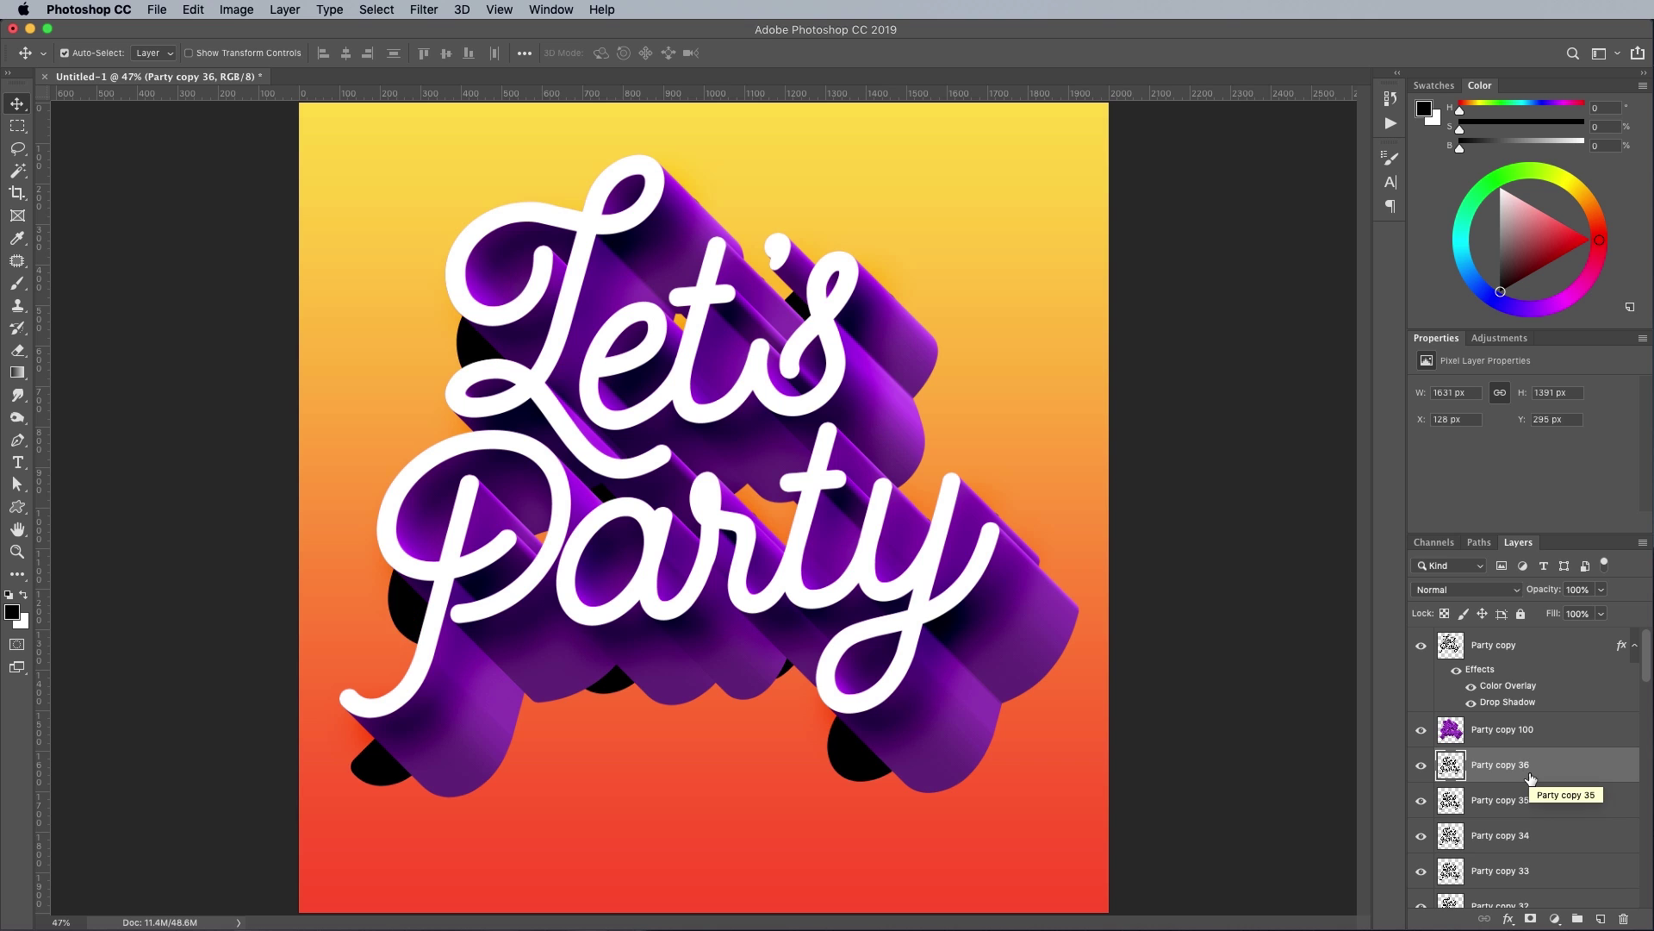
{"action": "key", "text": "super+alt+shift+t"}
{"action": "key", "text": "super+alt+shift+t"}
{"action": "key", "text": "super+alt+shift+t"}
{"action": "key", "text": "super+alt+shift+t"}
{"action": "key", "text": "super+alt+shift+t"}
{"action": "key", "text": "super+alt+shift+t"}
{"action": "key", "text": "super+alt+shift+t"}
{"action": "key", "text": "super+alt+shift+t"}
{"action": "key", "text": "super+alt+shift+t"}
{"action": "key", "text": "super+alt+shift+t"}
{"action": "key", "text": "super+alt+shift+t"}
{"action": "key", "text": "super+alt+shift+t"}
{"action": "key", "text": "super+alt+shift+t"}
{"action": "key", "text": "super+alt+shift+t"}
{"action": "key", "text": "super+alt+shift+t"}
{"action": "key", "text": "super+alt+shift+t"}
{"action": "key", "text": "super+alt+shift+t"}
{"action": "key", "text": "super+alt+shift+t"}
{"action": "key", "text": "super+alt+shift+t"}
{"action": "key", "text": "super+alt+shift+t"}
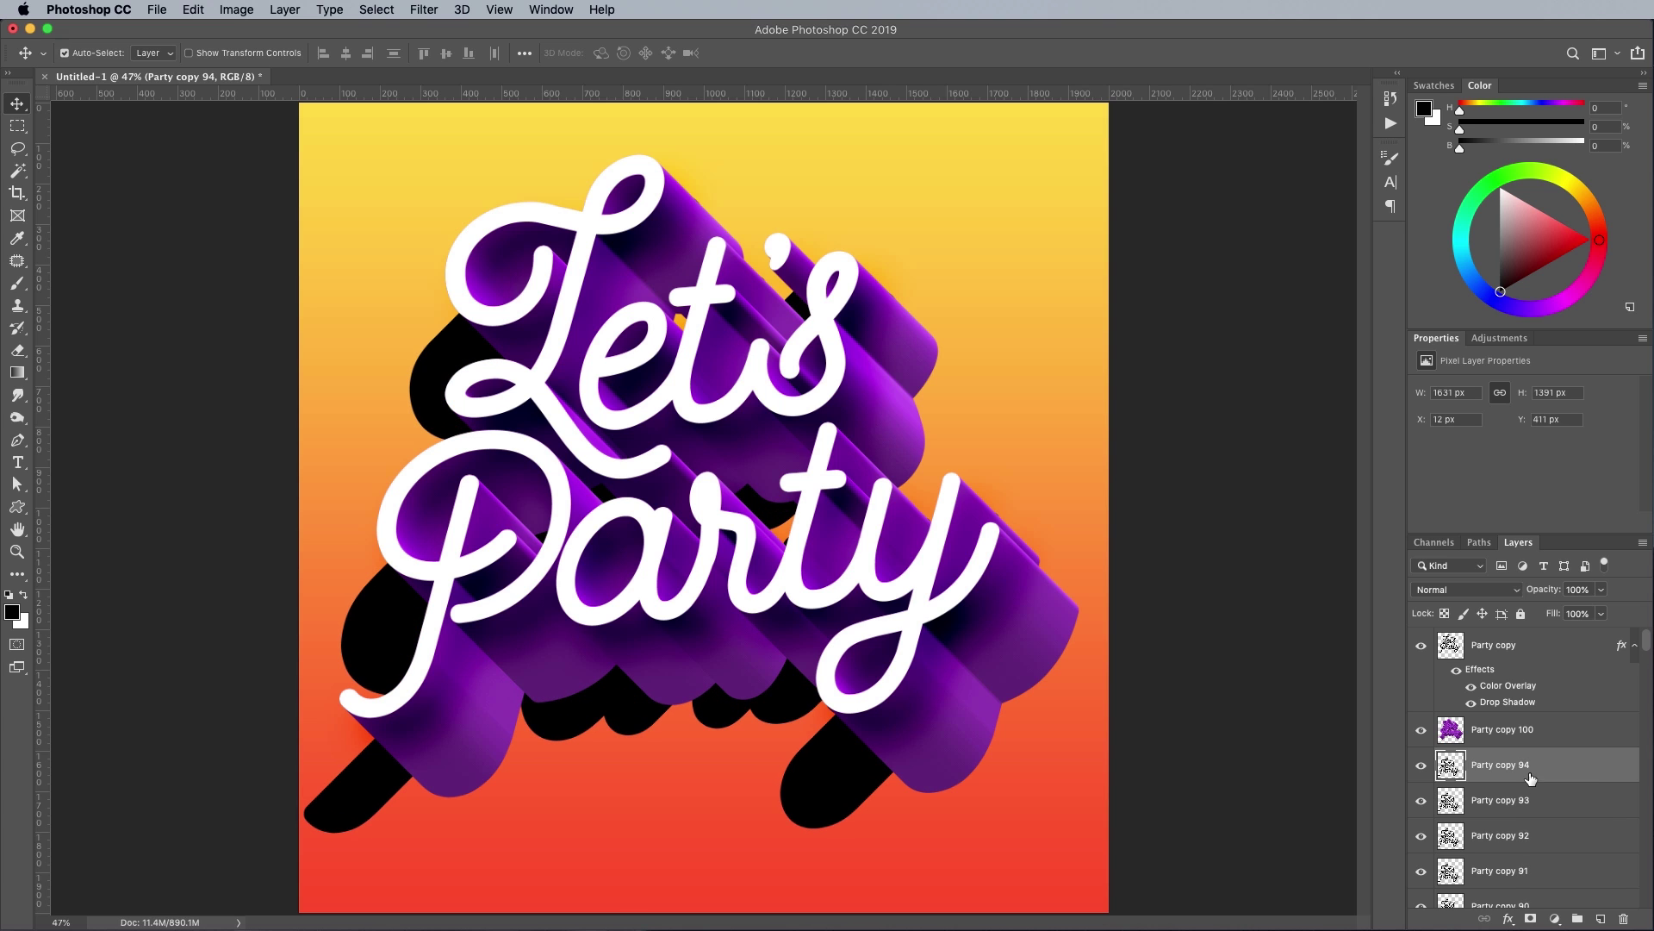
Merge all the black lettering layers, from "Party copy 101" down to "Party", into one layer
{"action": "scroll", "coordinate": [1574, 791], "scroll_direction": "down", "scroll_amount": 5}
{"action": "scroll", "coordinate": [1575, 791], "scroll_direction": "down", "scroll_amount": 20}
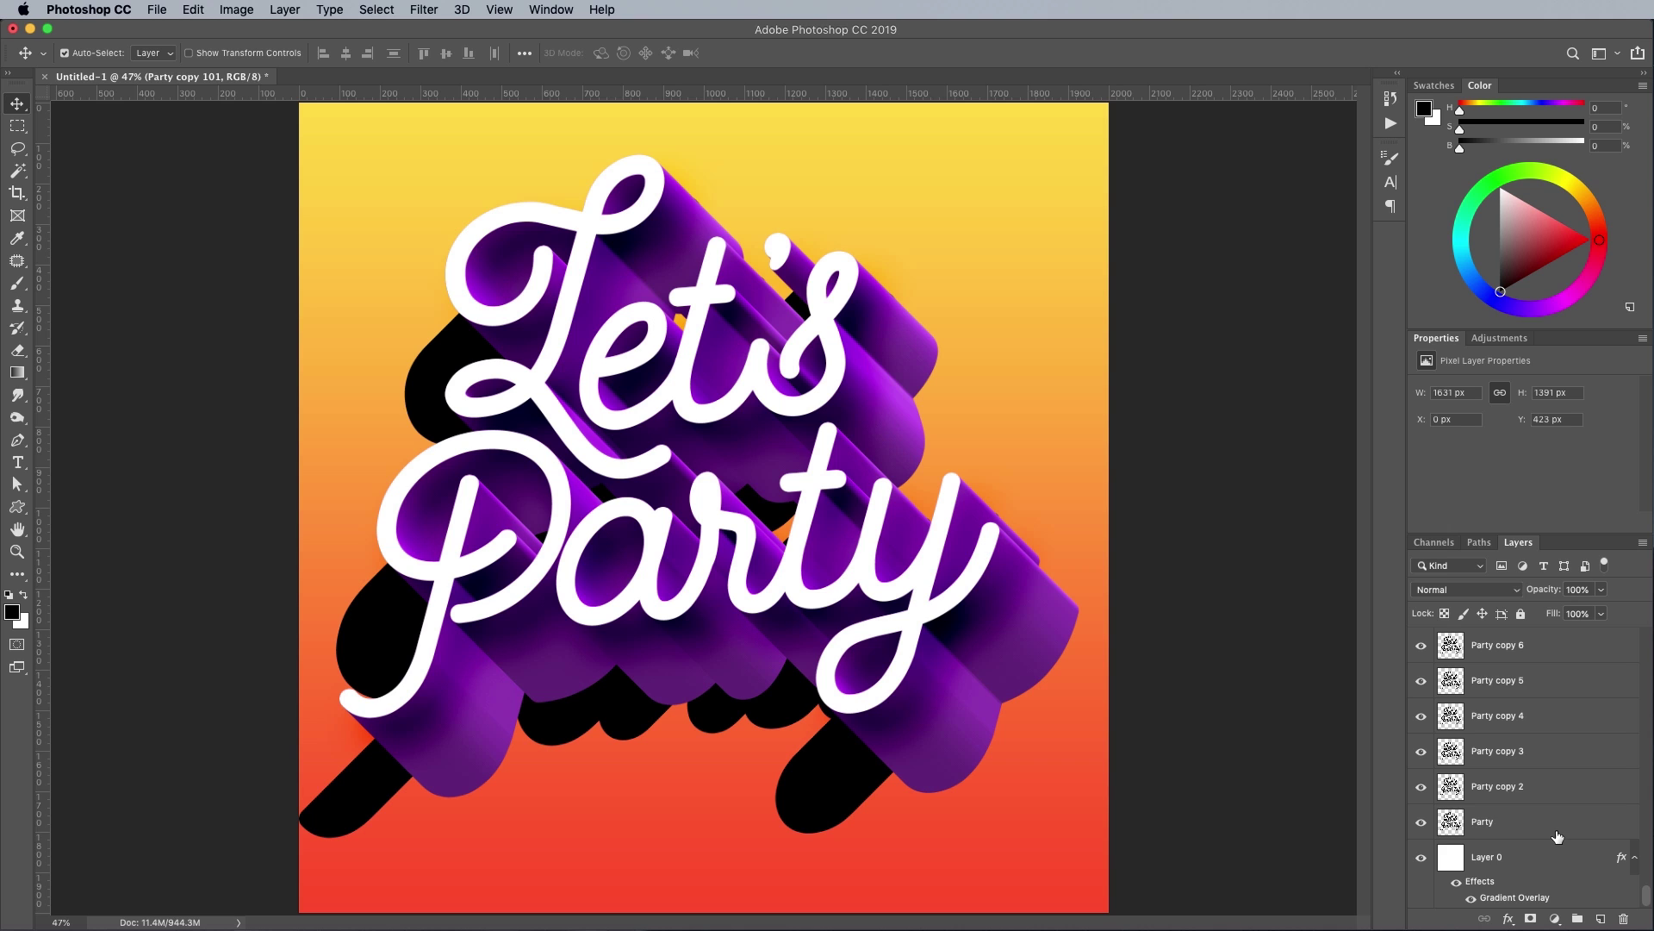
{"action": "left_click", "coordinate": [1557, 831], "text": "shift"}
{"action": "key", "text": "super+e"}
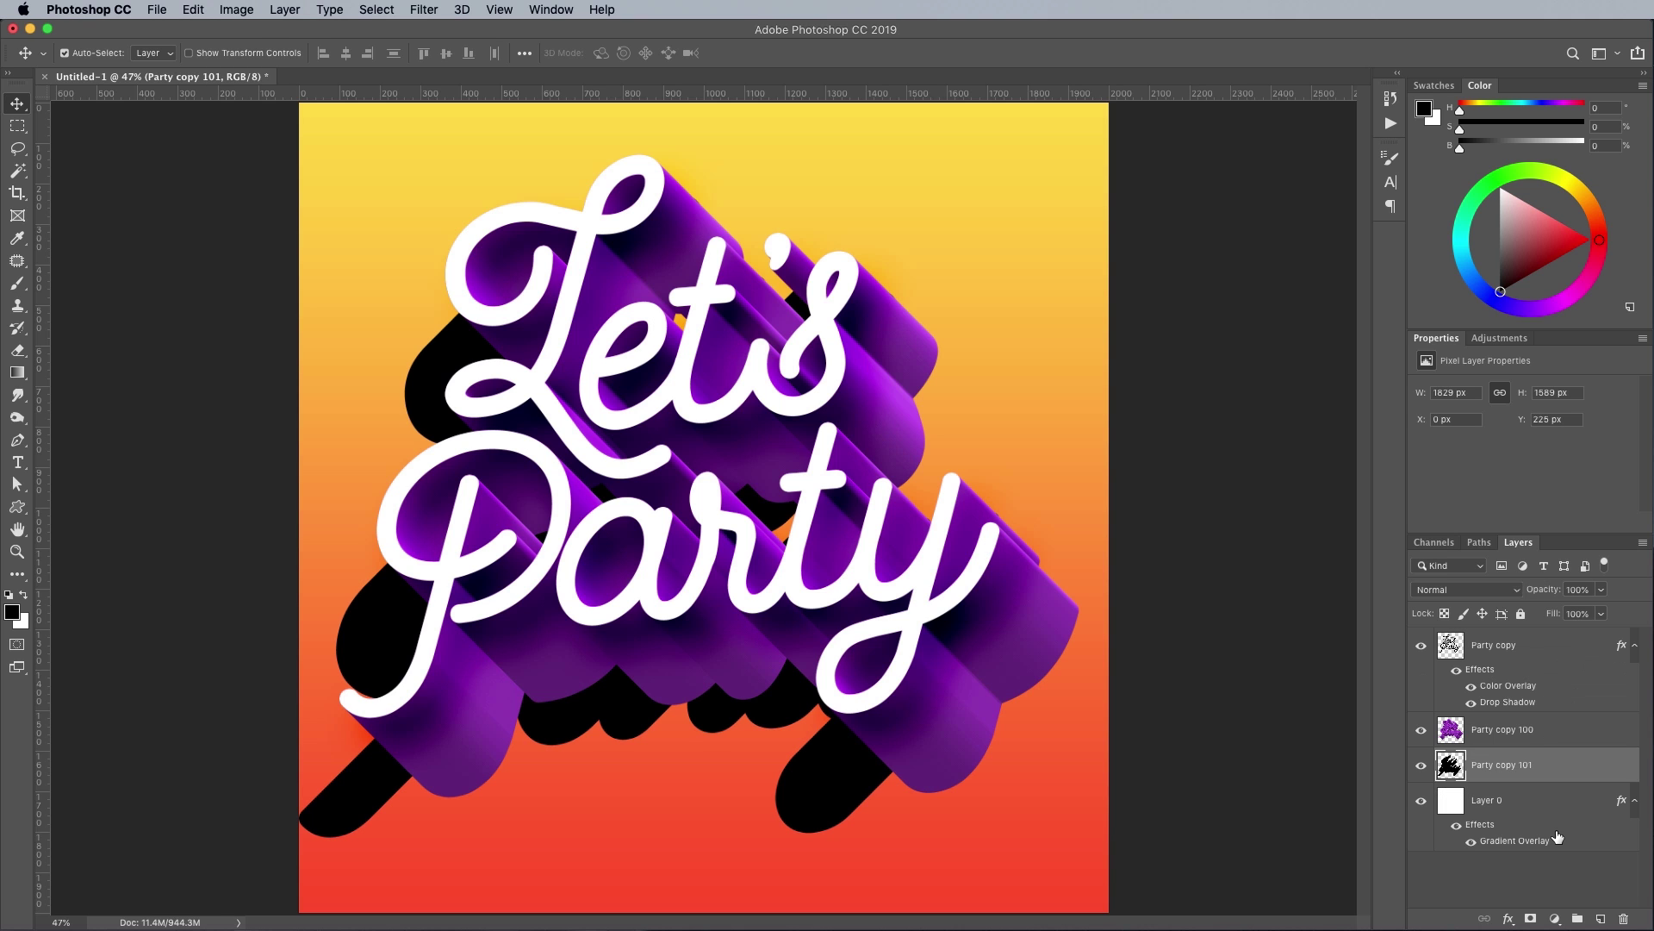
Move the merged black shadow about 96 px right and 99 px down so it falls beneath the purple extrusion
{"action": "key", "text": "super+t"}
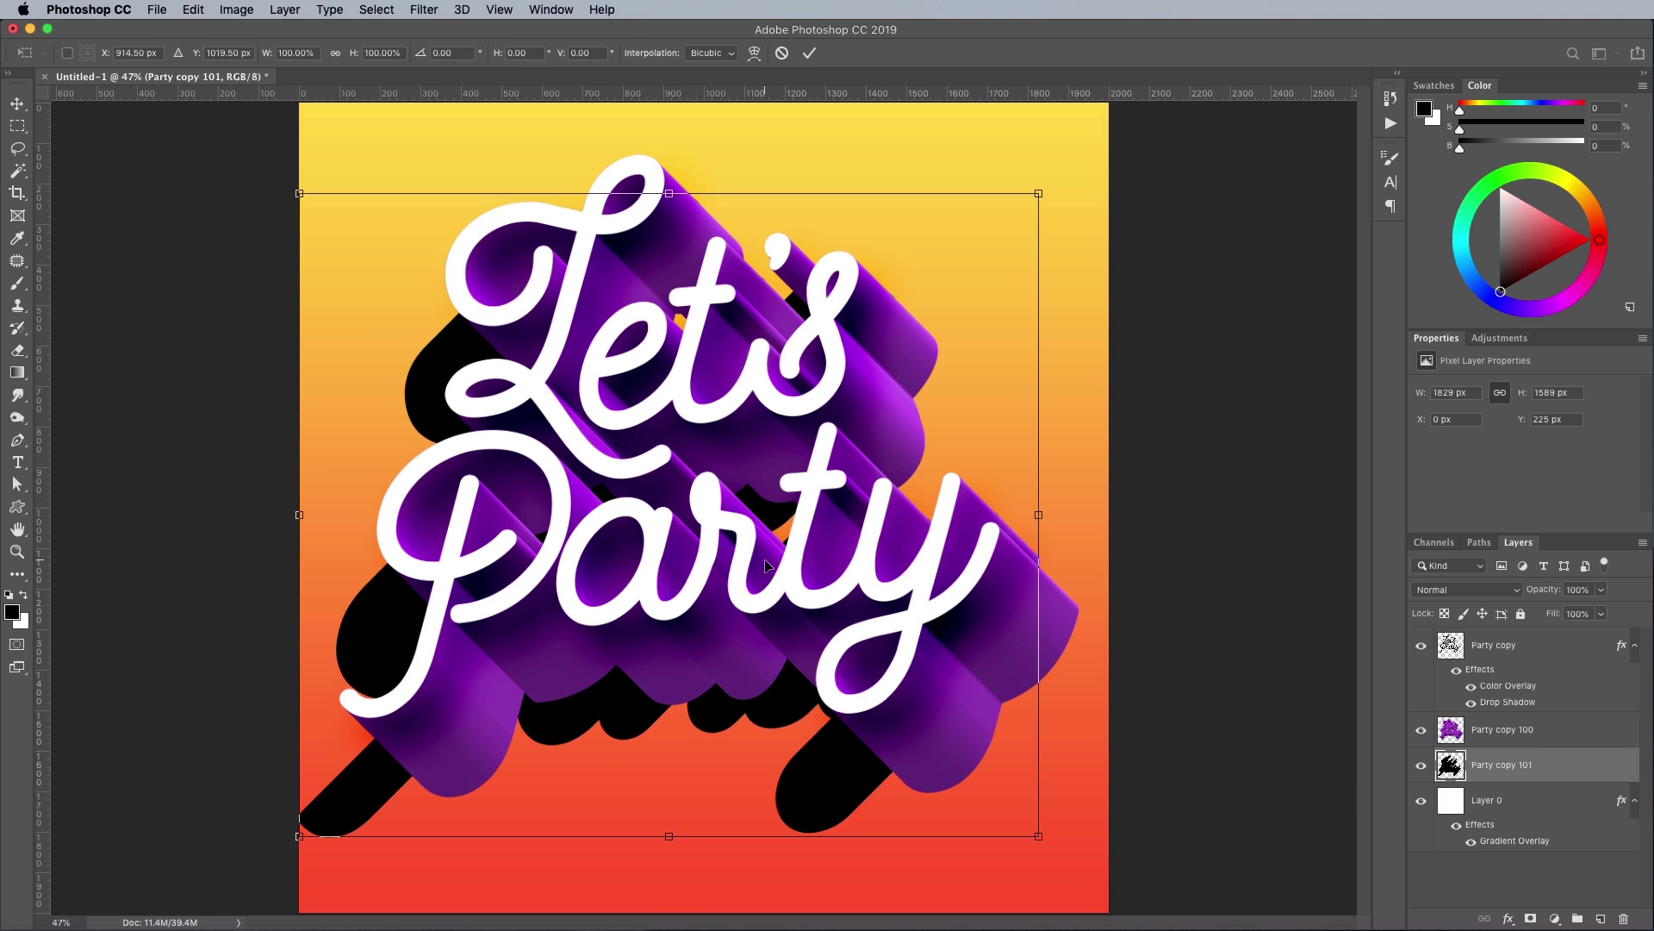
{"action": "left_click_drag", "start_coordinate": [768, 565], "coordinate": [803, 605]}
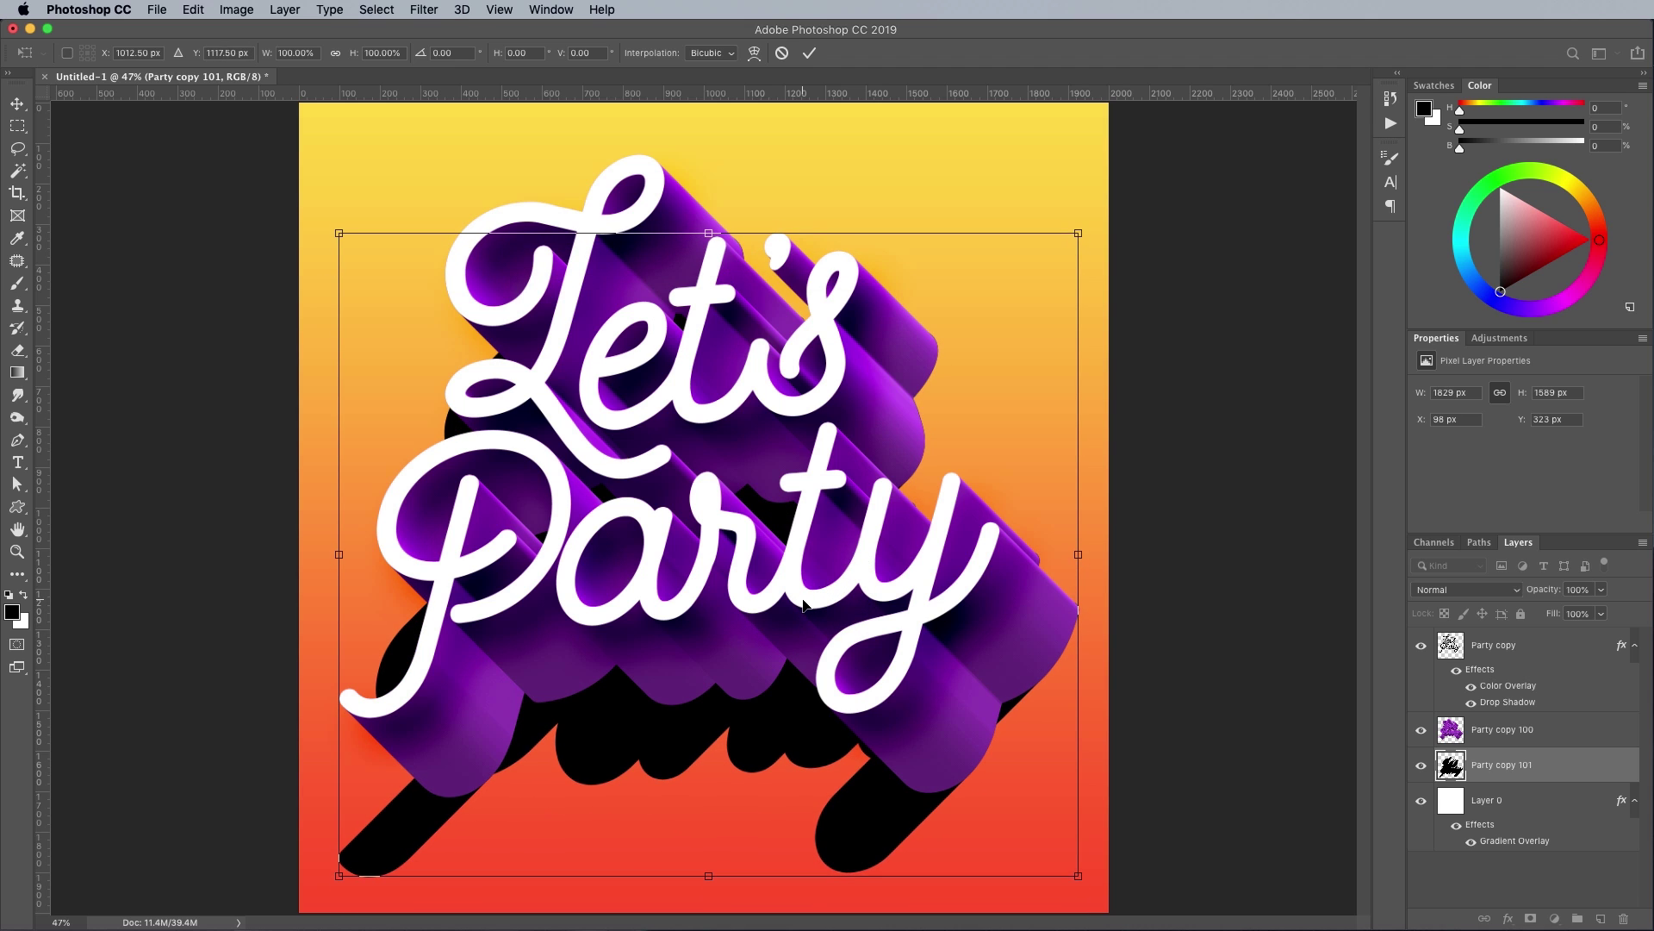
{"action": "key", "text": "Return"}
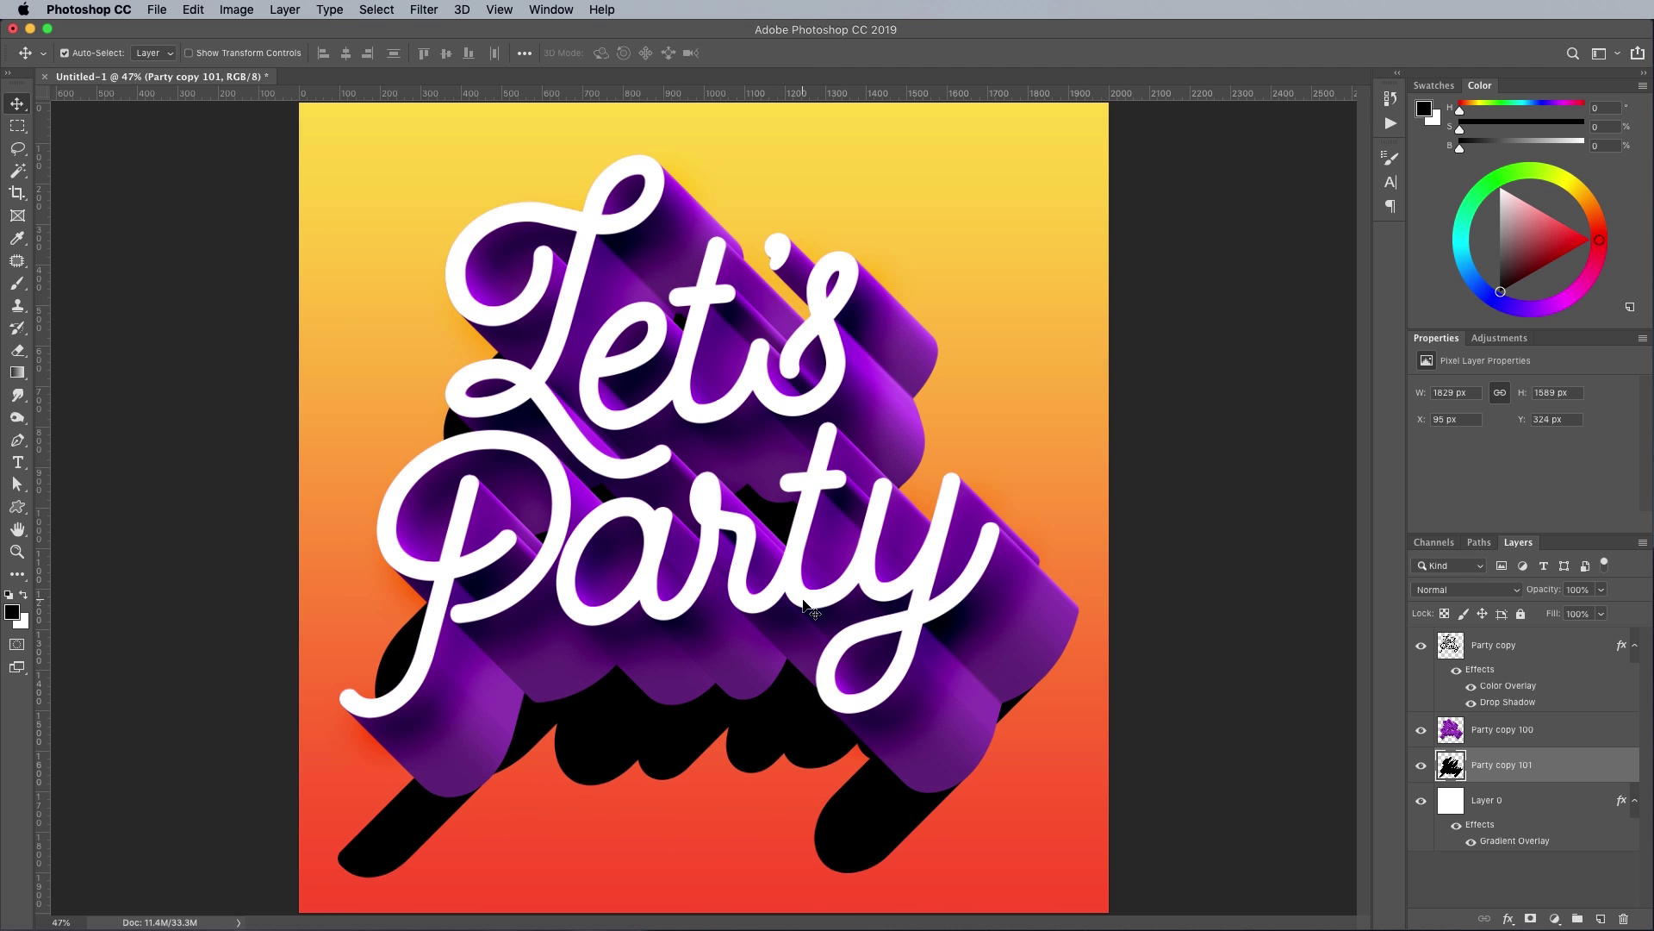
Set the black shadow layer's blend mode to Multiply and its opacity to 5%
{"action": "left_click", "coordinate": [1512, 595]}
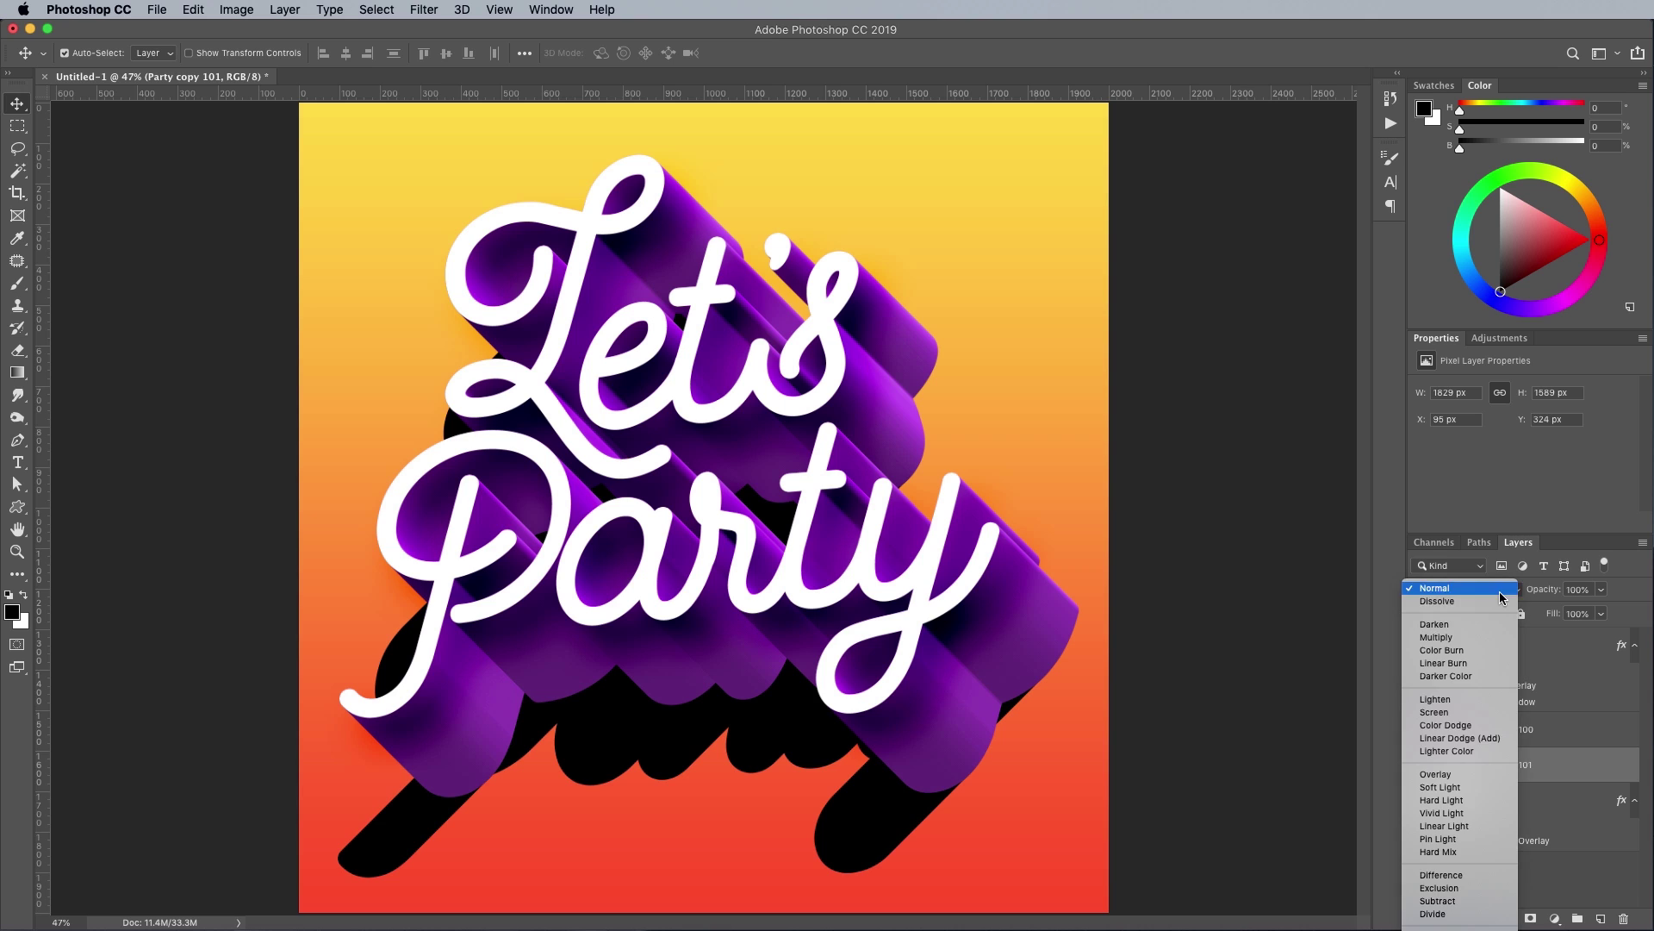
{"action": "left_click", "coordinate": [1477, 640]}
{"action": "left_click", "coordinate": [1577, 589]}
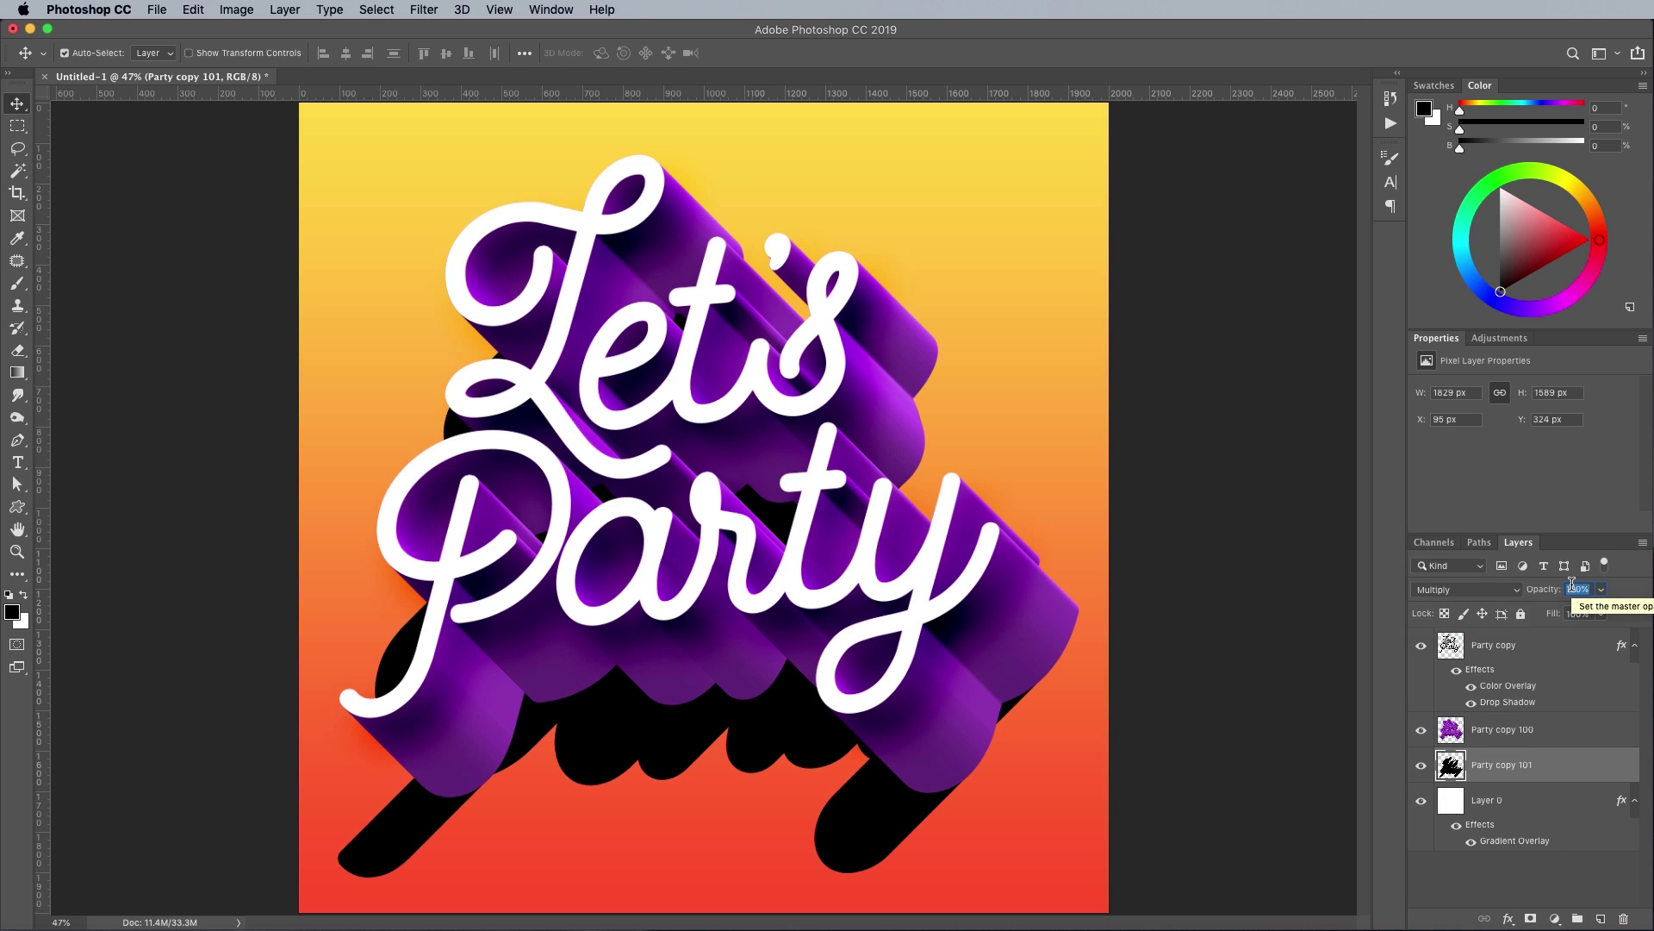
{"action": "type", "text": "35"}
{"action": "key", "text": "Return"}
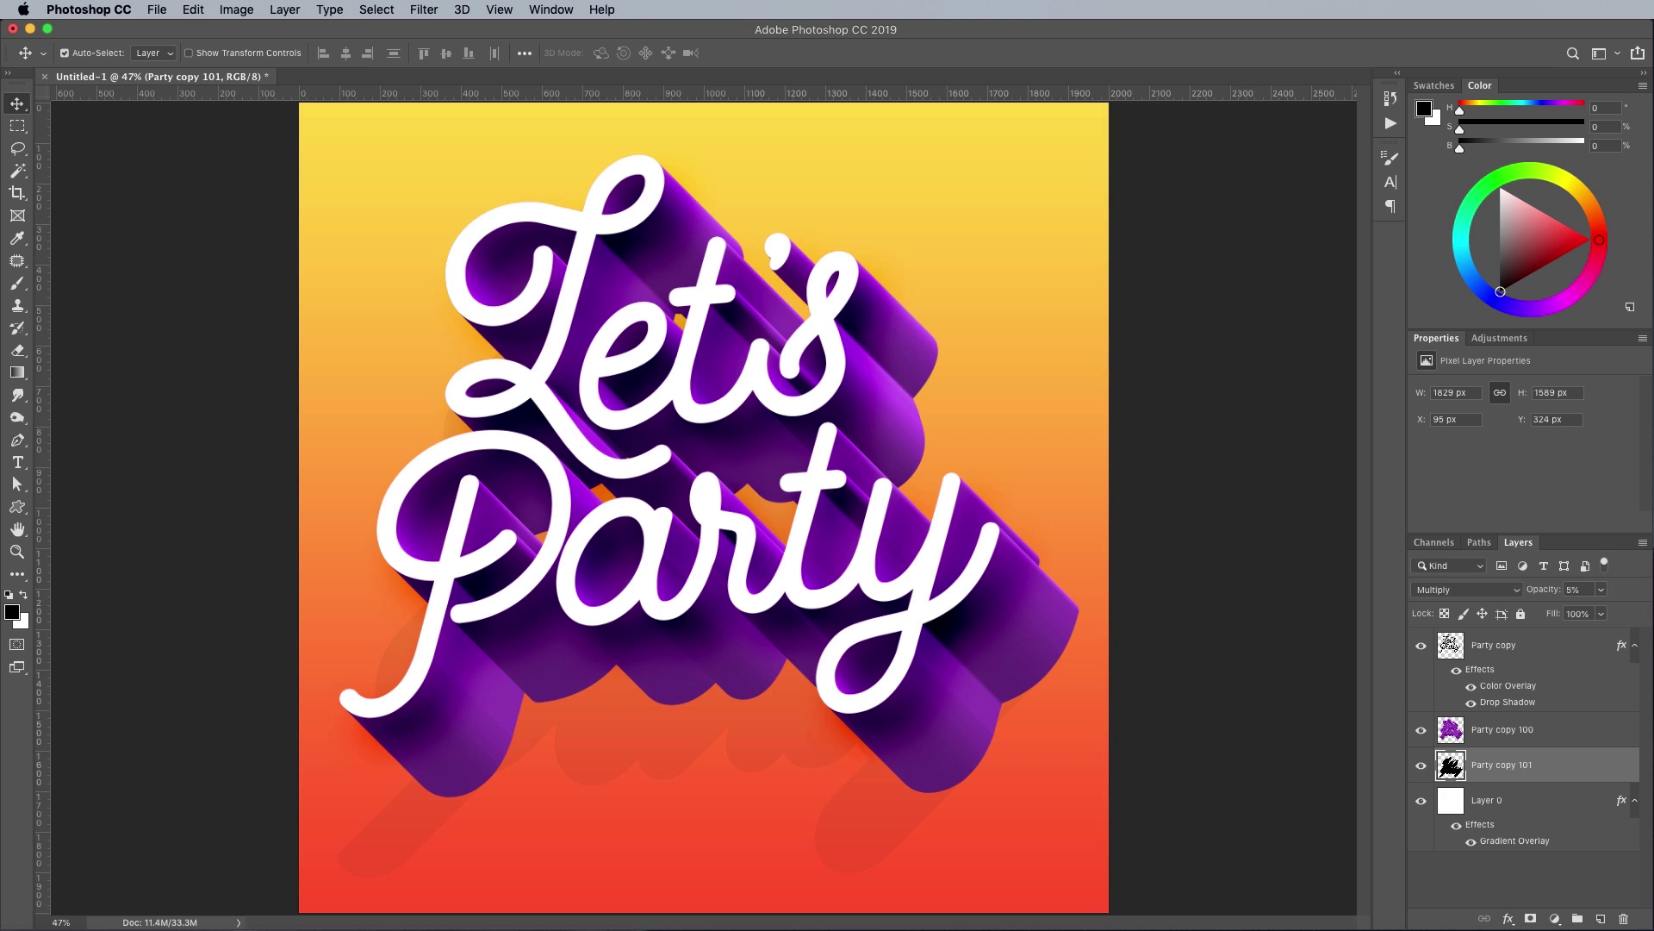
Create a new layer above "Party copy" and set the Brush tool to a soft round tip of 172 px
{"action": "left_click", "coordinate": [1530, 644]}
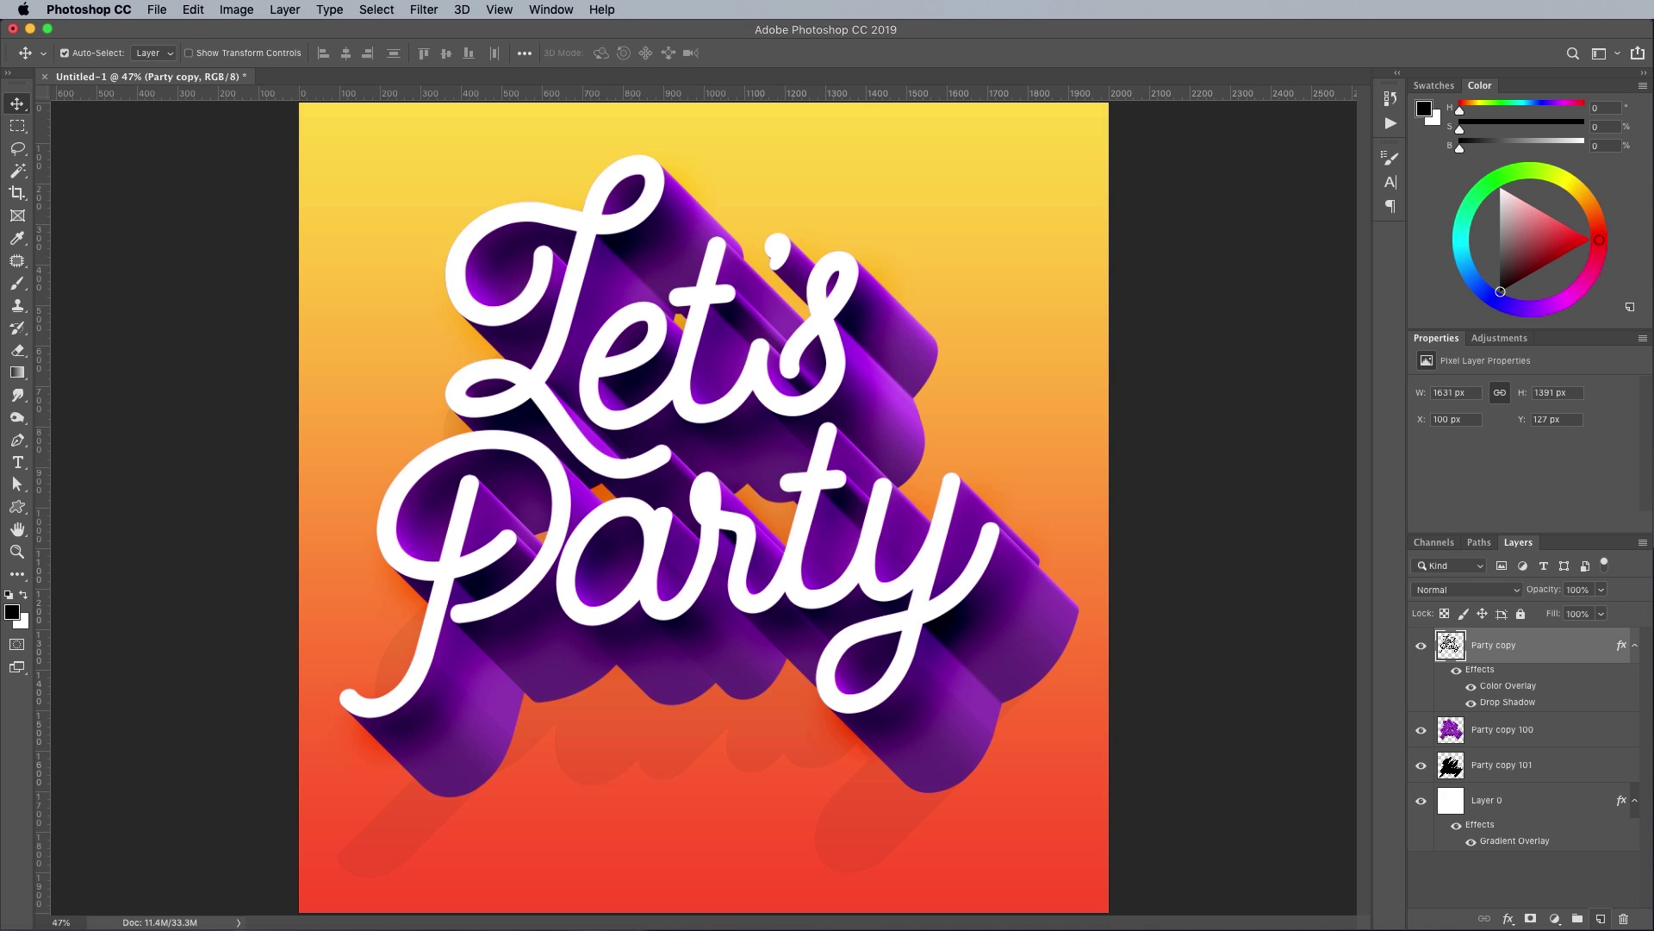
{"action": "key", "text": "b"}
{"action": "left_click", "coordinate": [89, 53]}
{"action": "scroll", "coordinate": [210, 459], "scroll_direction": "up", "scroll_amount": 10}
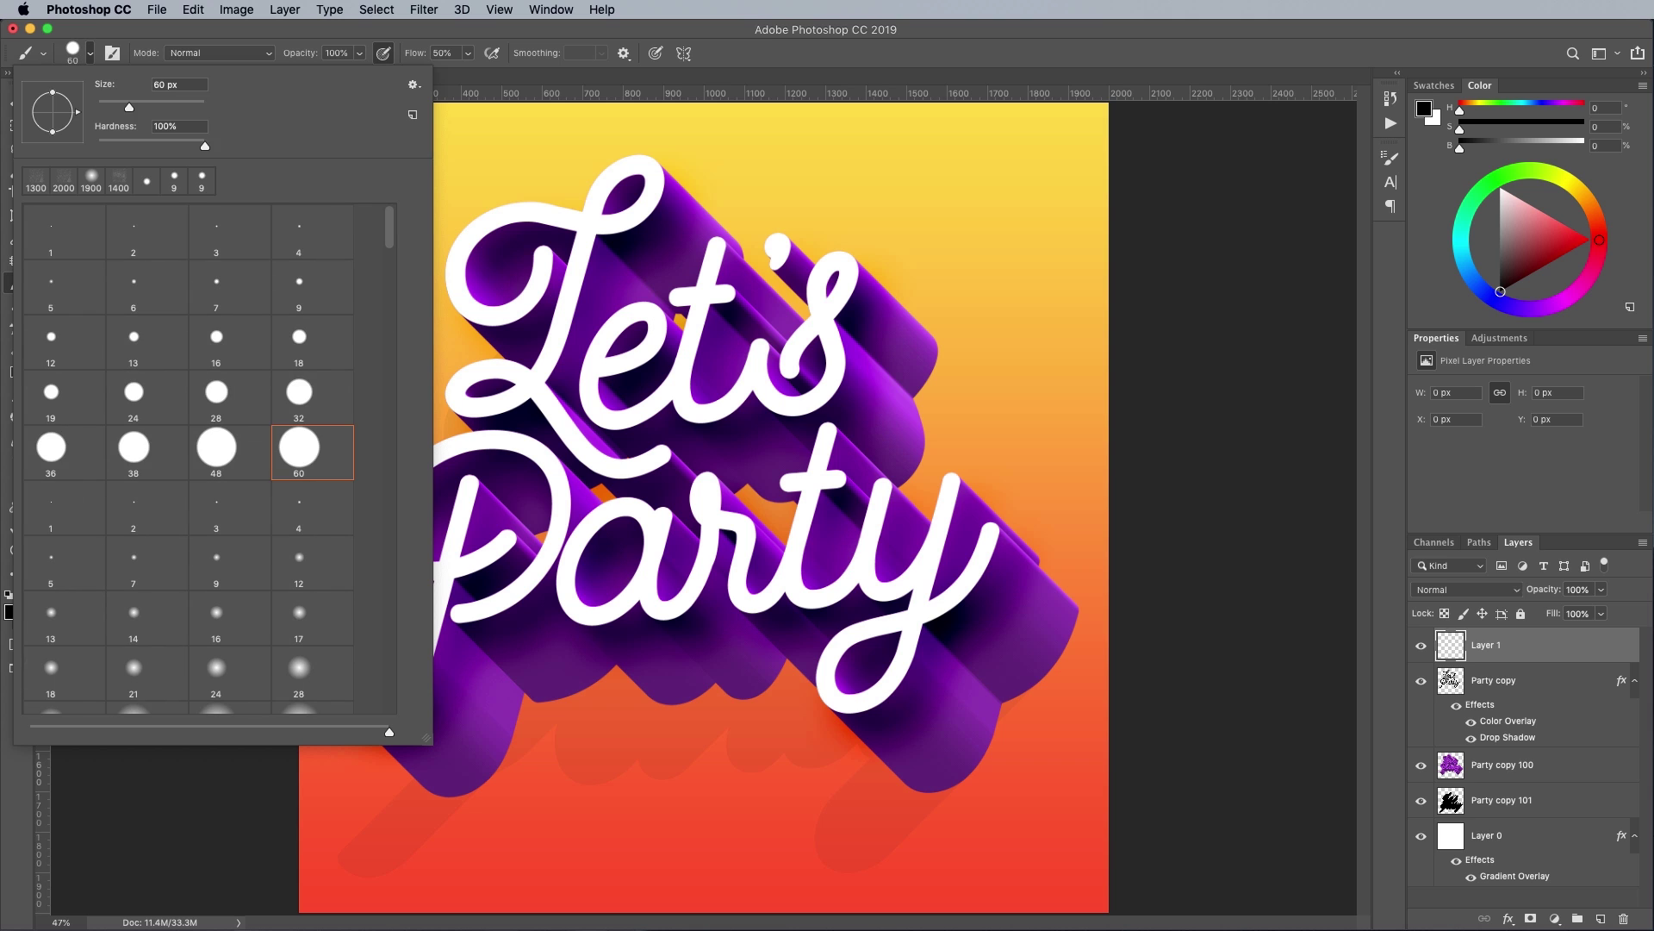
{"action": "mouse_move", "coordinate": [205, 145]}
{"action": "left_mouse_down"}
{"action": "mouse_move", "coordinate": [99, 146]}
{"action": "mouse_move", "coordinate": [170, 107]}
{"action": "left_mouse_up"}
{"action": "key", "text": "Return"}
{"action": "key", "text": "super+minus"}
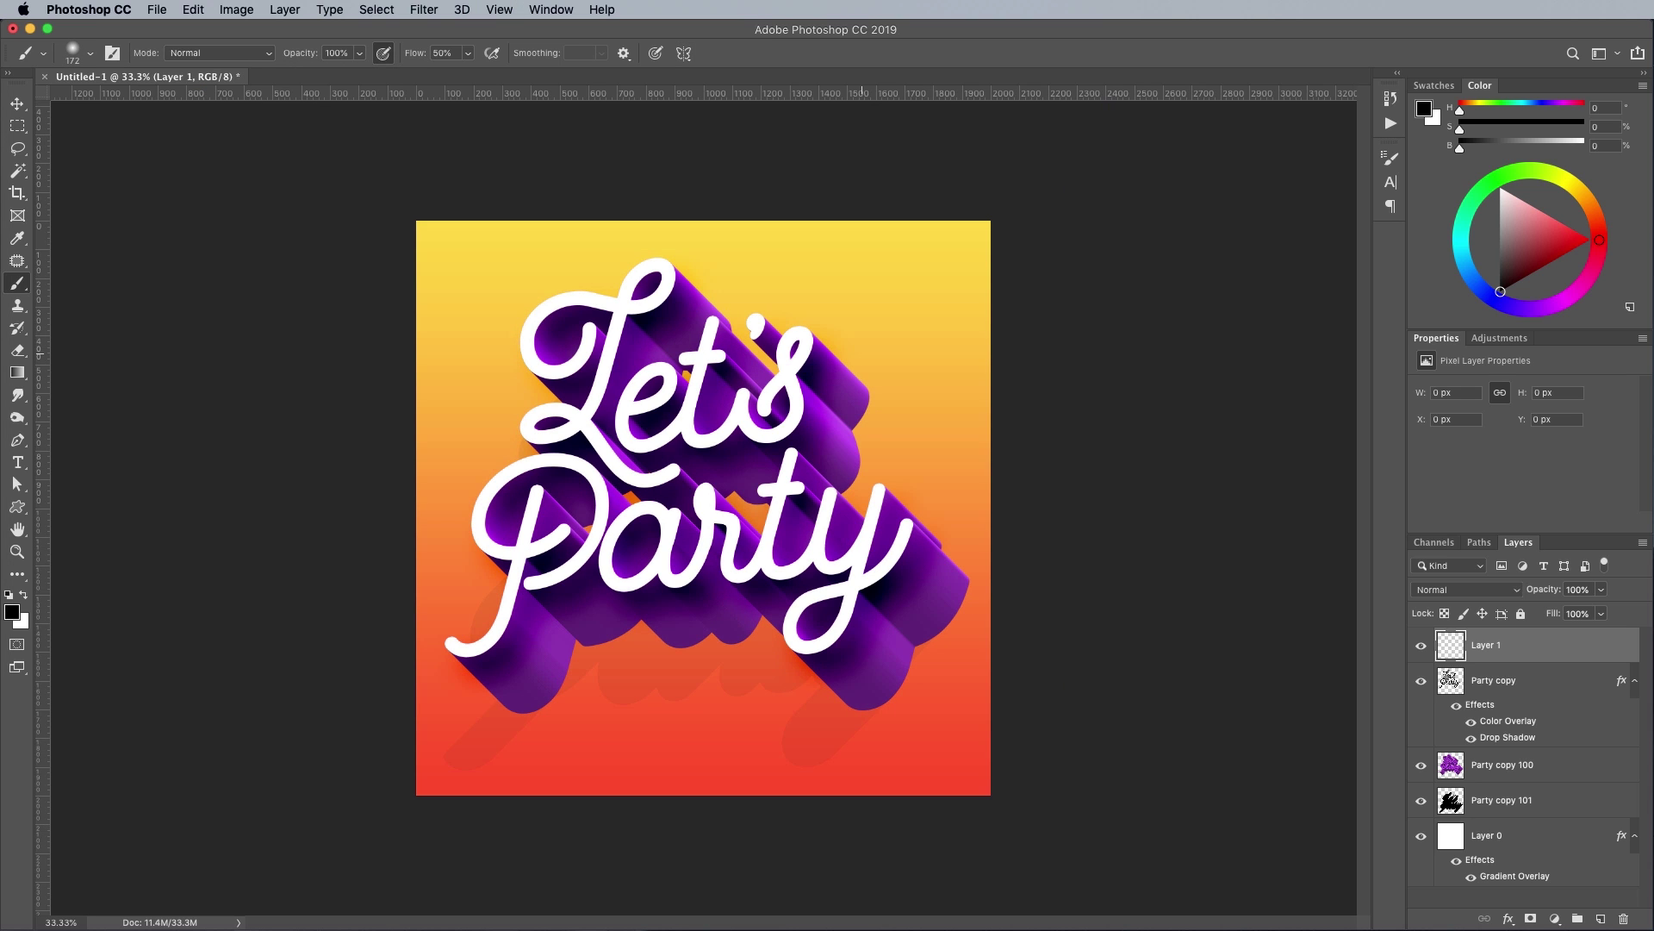
Enlarge the soft brush to 2100 px and paint a white glow over the upper-right area of the artwork
{"action": "key", "text": "bracketright"}
{"action": "key", "text": "bracketright"}
{"action": "key", "text": "bracketright"}
{"action": "key", "text": "bracketright"}
{"action": "key", "text": "bracketright"}
{"action": "key", "text": "bracketright"}
{"action": "key", "text": "bracketright"}
{"action": "key", "text": "bracketright"}
{"action": "key", "text": "bracketright"}
{"action": "key", "text": "bracketright"}
{"action": "key", "text": "bracketright"}
{"action": "key", "text": "bracketright"}
{"action": "key", "text": "x"}
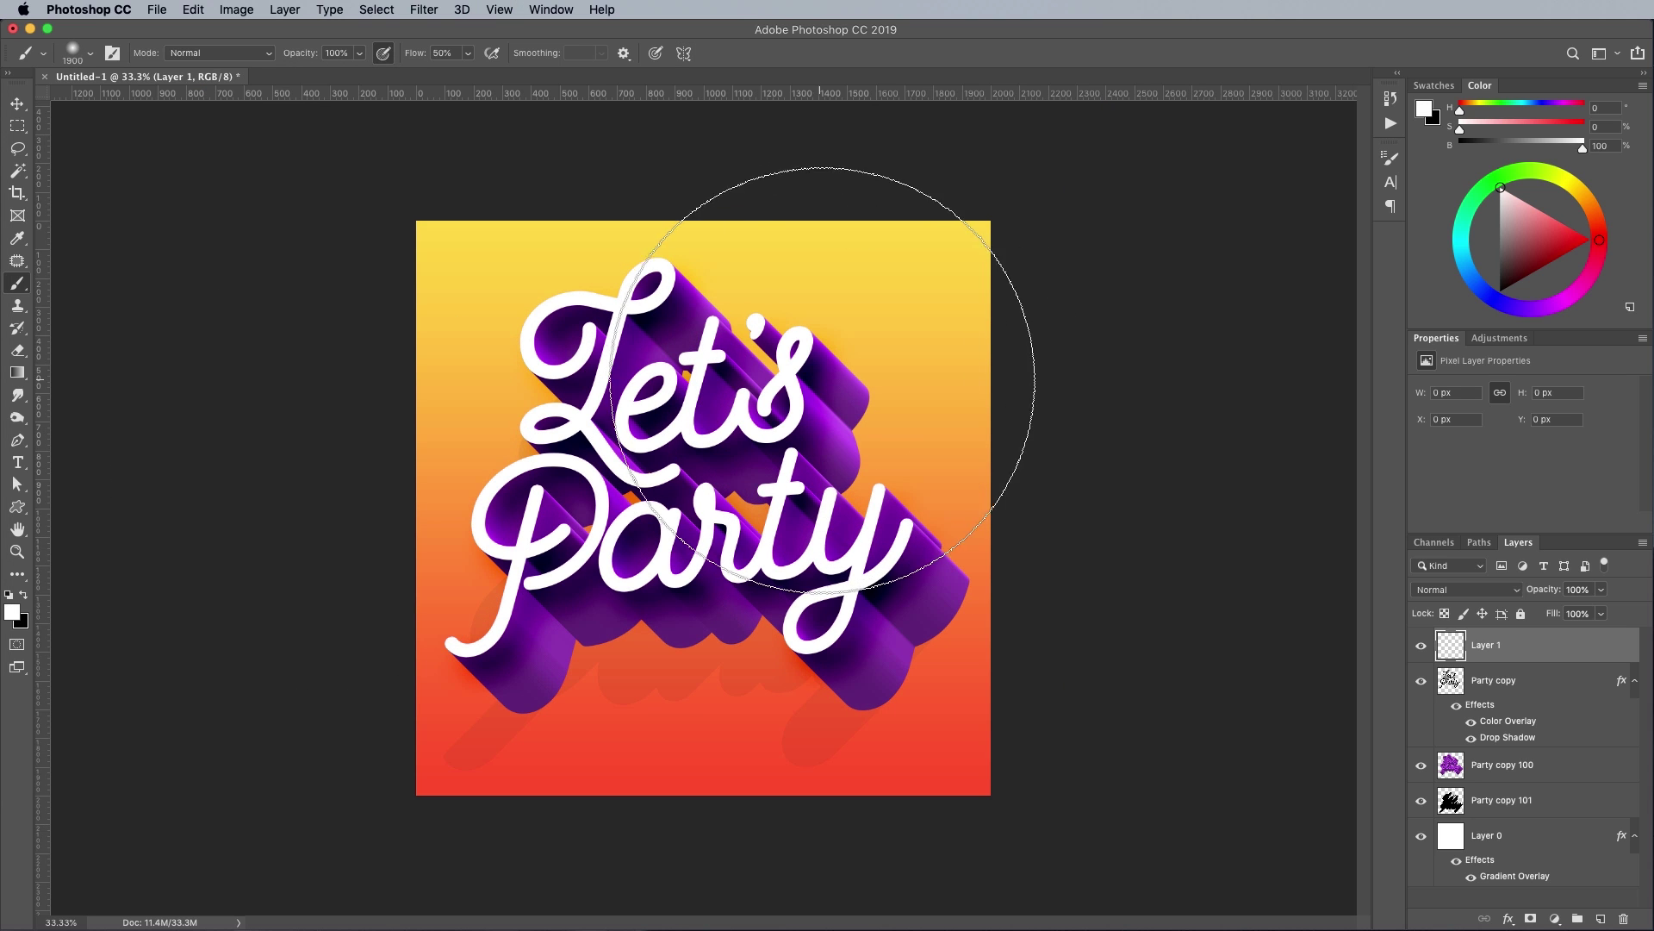
{"action": "key", "text": "bracketright"}
{"action": "key", "text": "bracketright"}
{"action": "left_click_drag", "start_coordinate": [842, 258], "coordinate": [833, 369]}
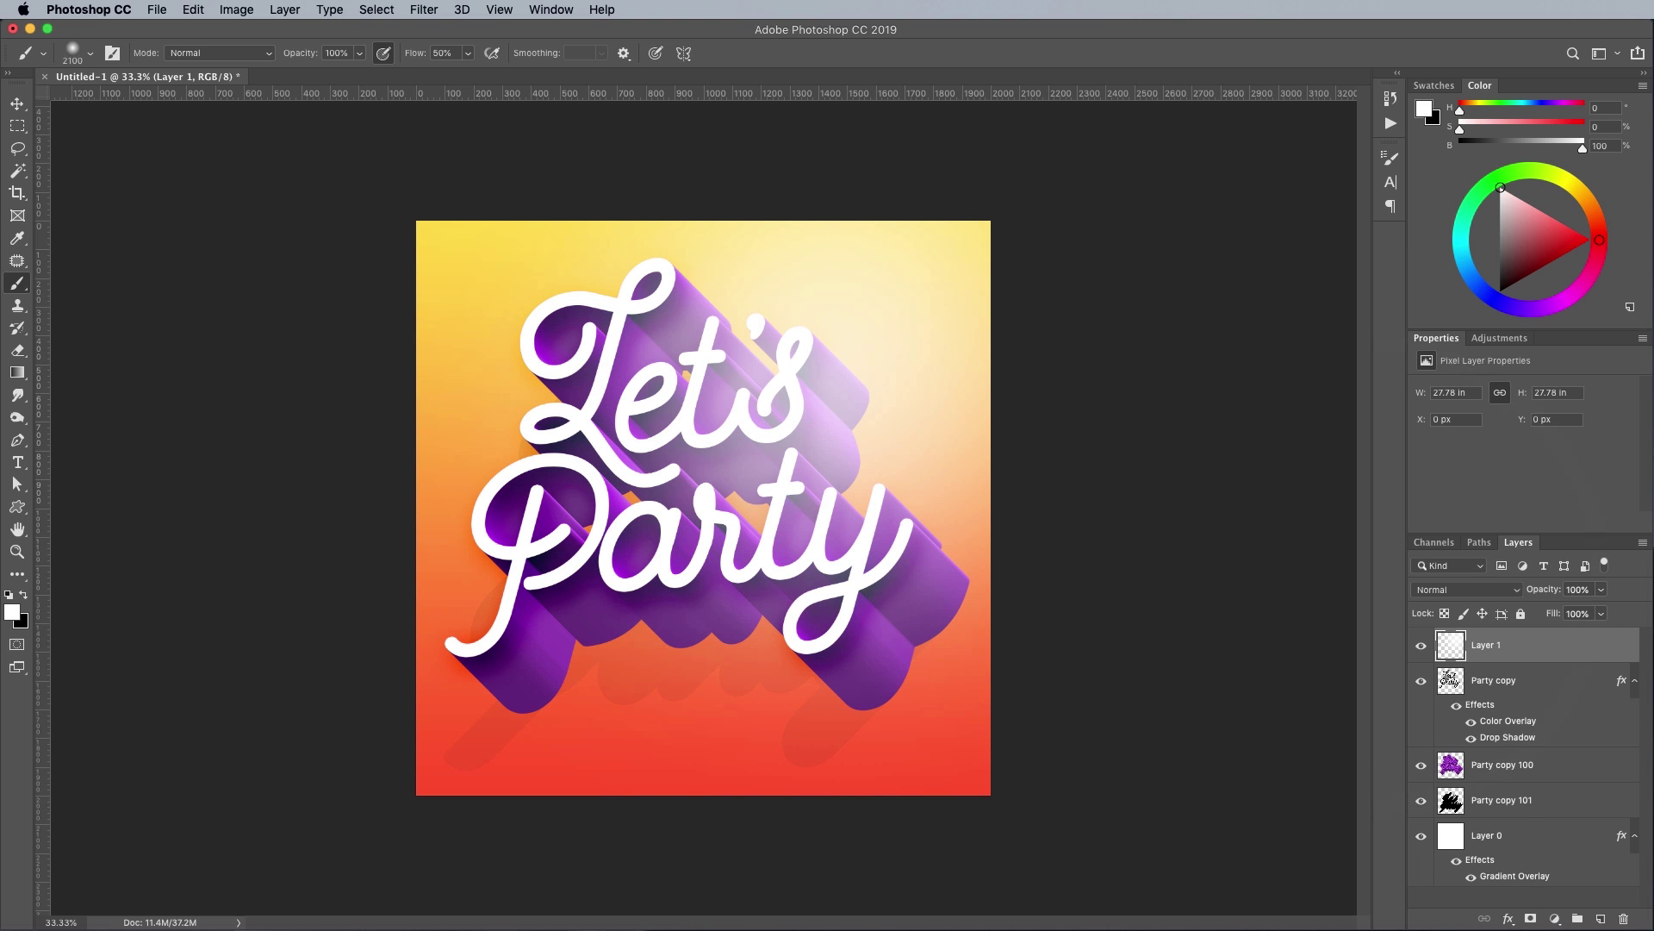
Blend the white glow layer with Soft Light at 50% opacity
{"action": "left_click", "coordinate": [1456, 589]}
{"action": "left_click", "coordinate": [1449, 787]}
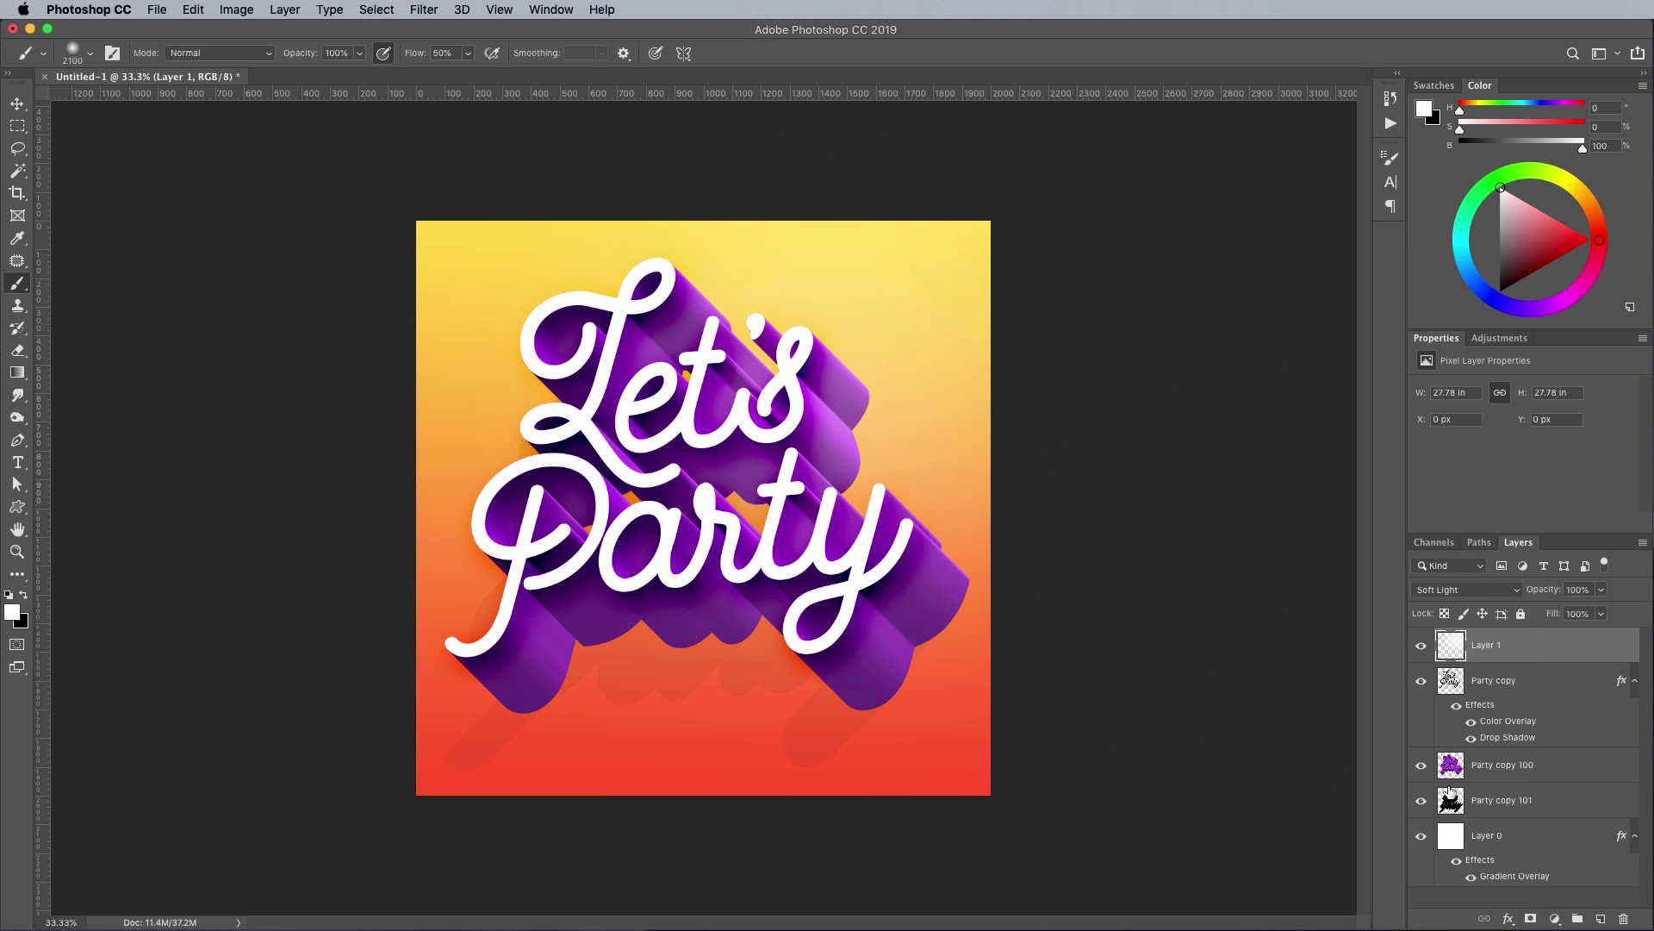
{"action": "left_click", "coordinate": [1601, 592]}
{"action": "mouse_move", "coordinate": [1599, 613]}
{"action": "left_mouse_down"}
{"action": "mouse_move", "coordinate": [1533, 612]}
{"action": "mouse_move", "coordinate": [1560, 611]}
{"action": "left_mouse_up"}
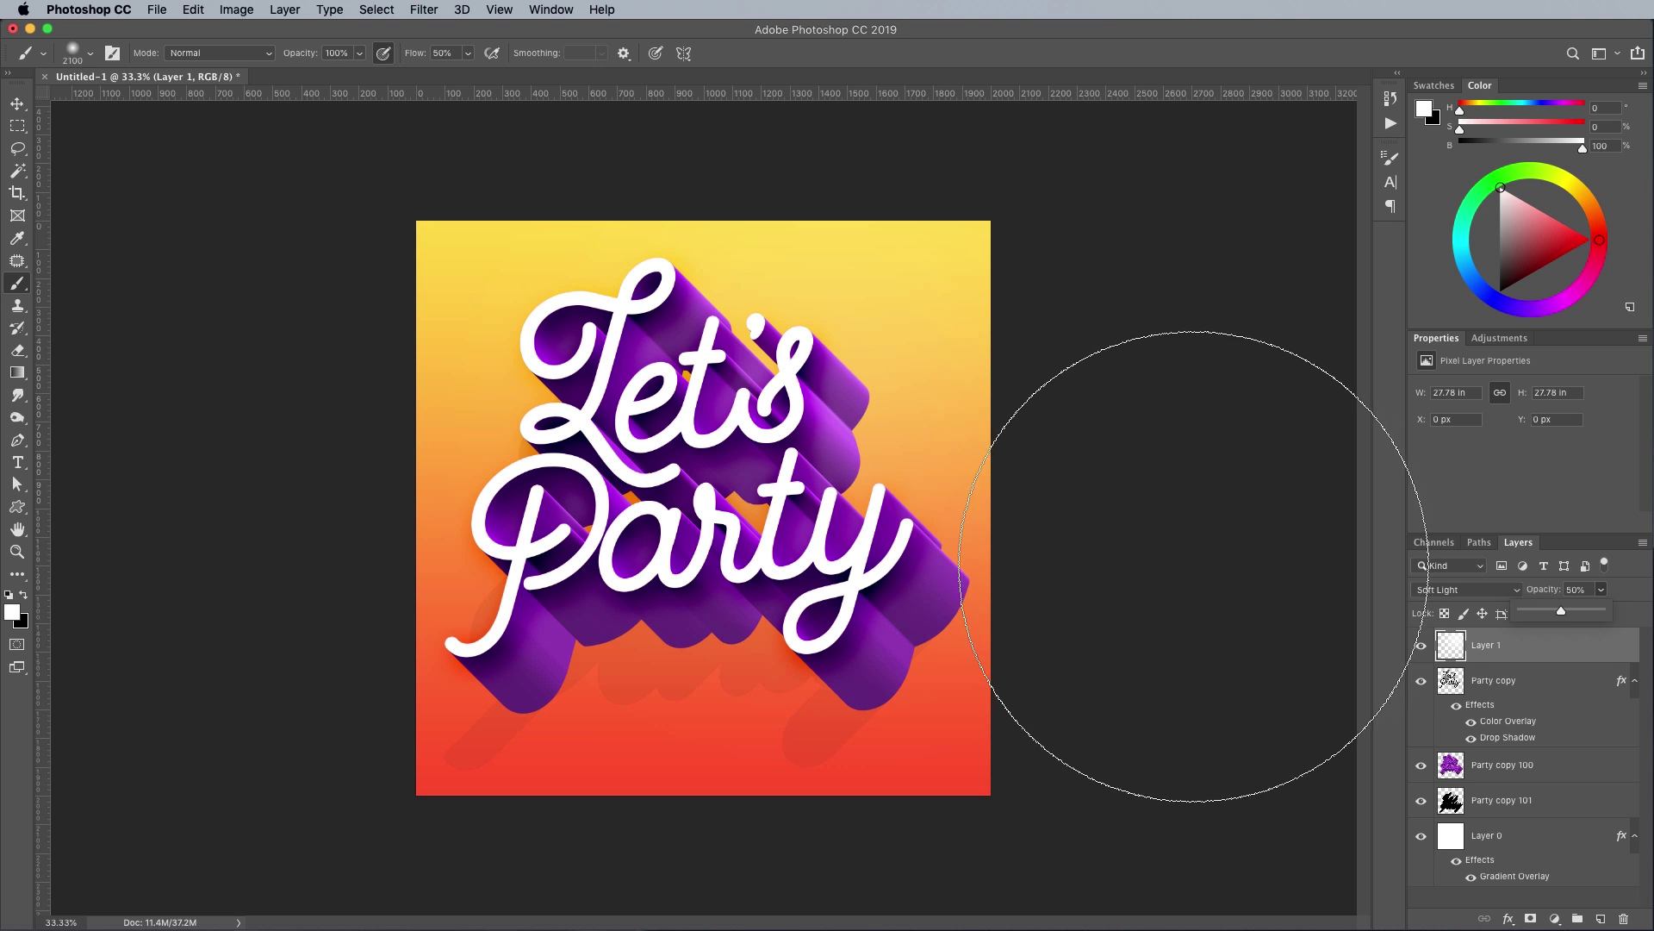
{"action": "key", "text": "v"}
{"action": "key", "text": "super+equal"}
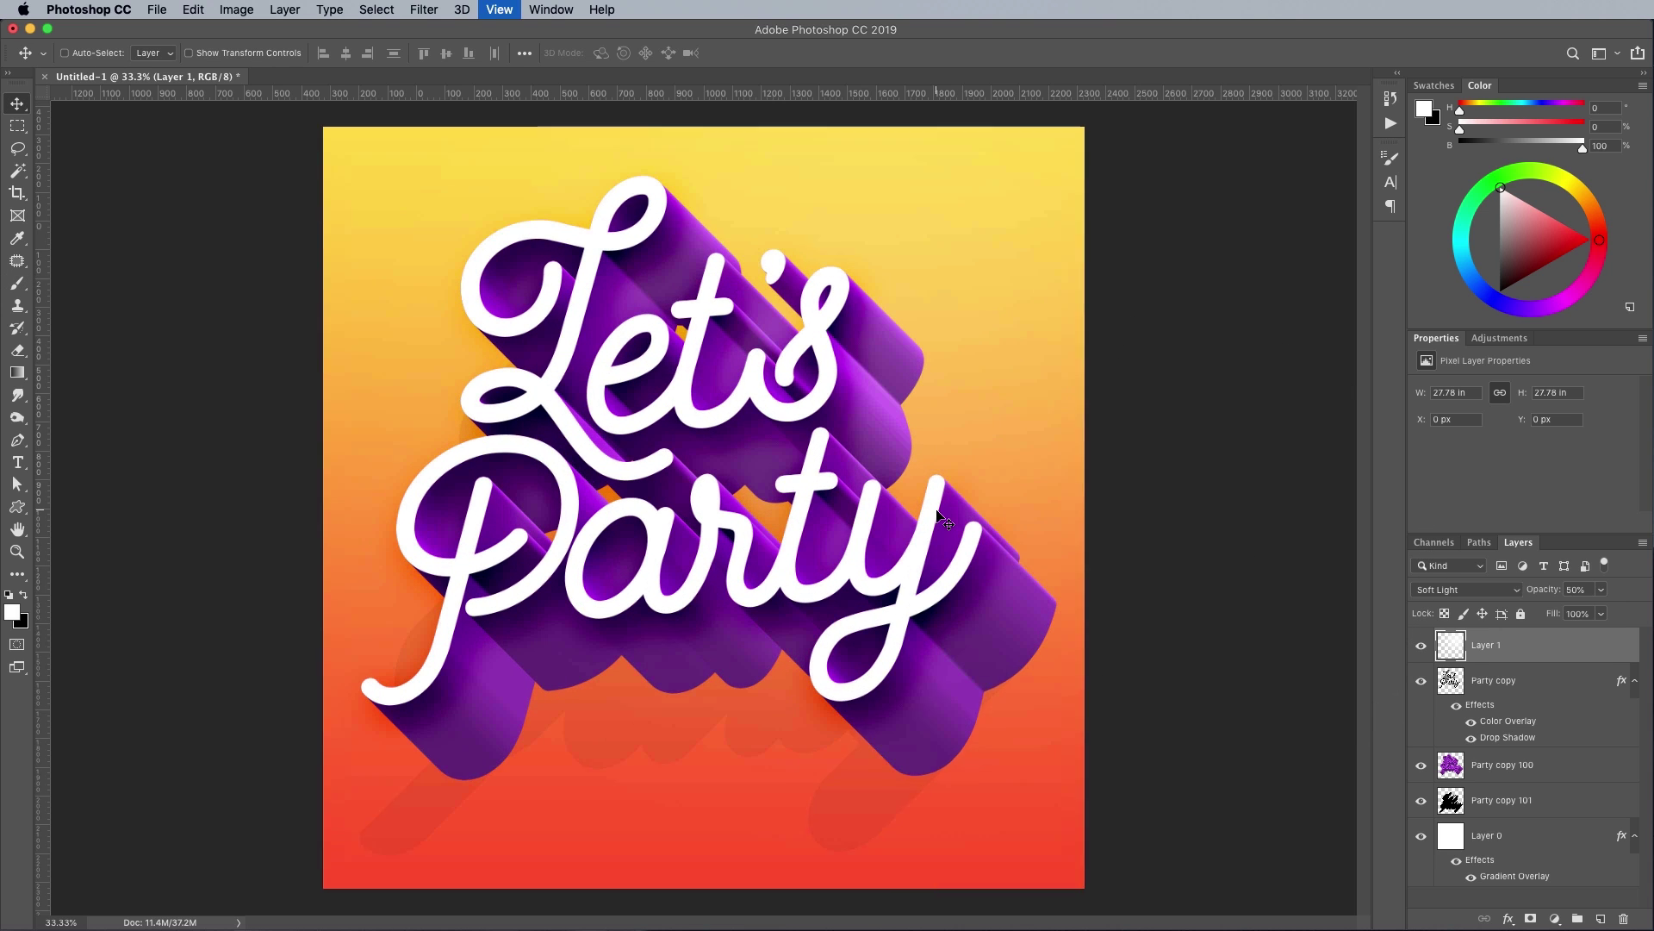
Create a new layer at the top of the layer stack and fill it with 50% Gray
{"action": "left_click", "coordinate": [1600, 919]}
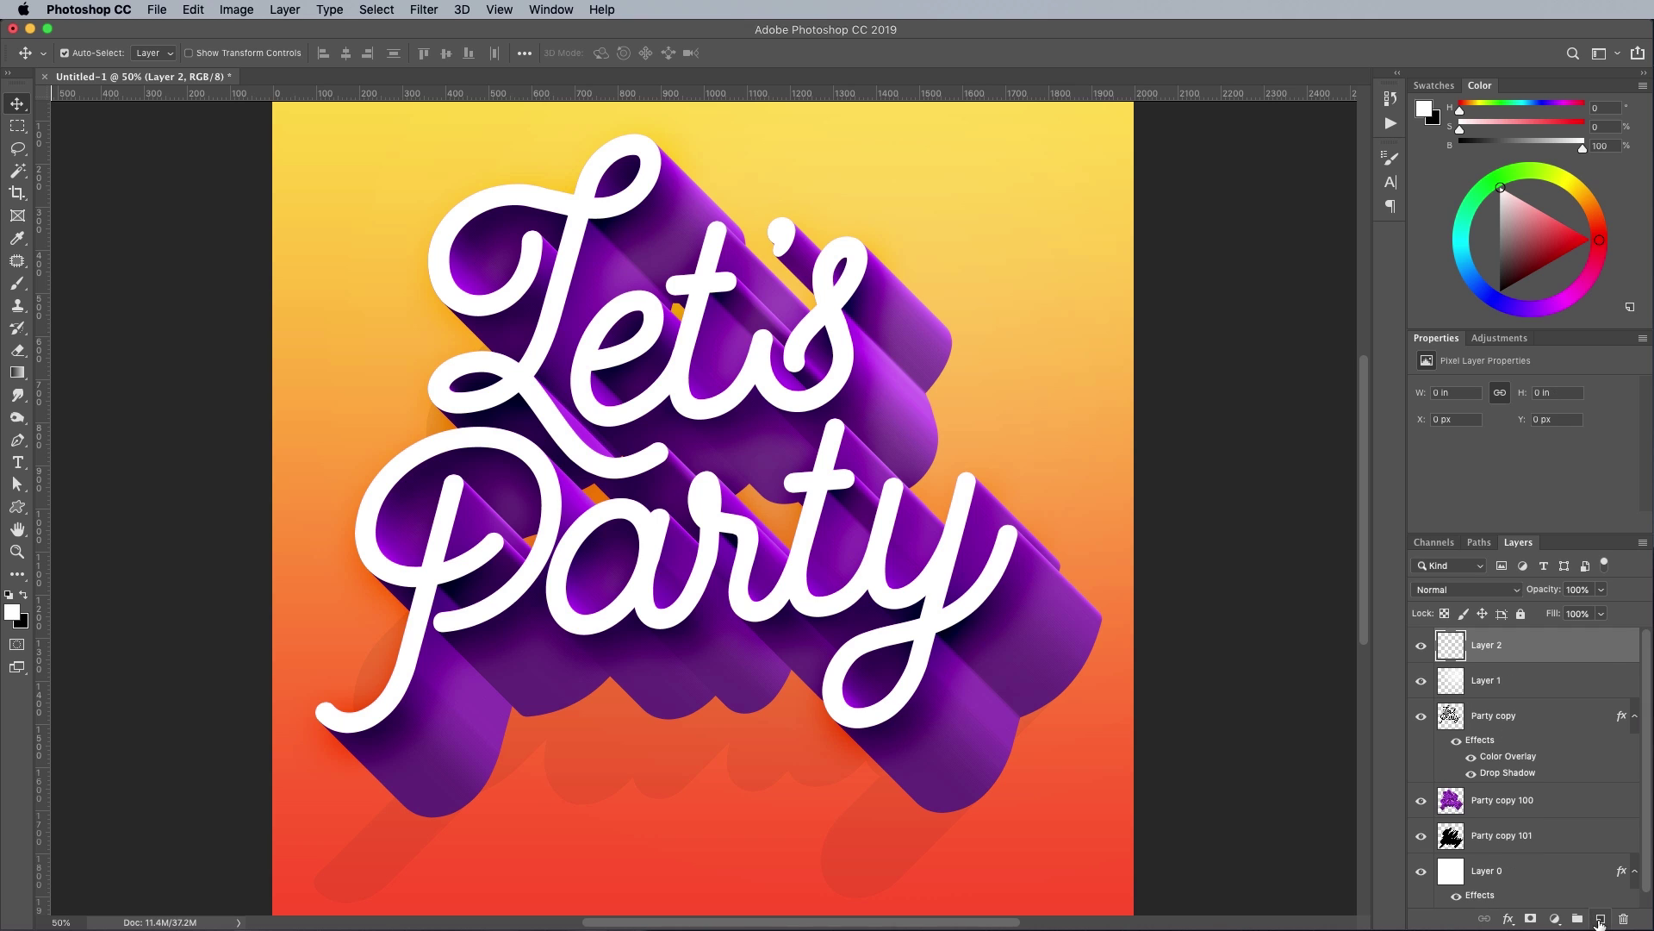
{"action": "left_click", "coordinate": [193, 9]}
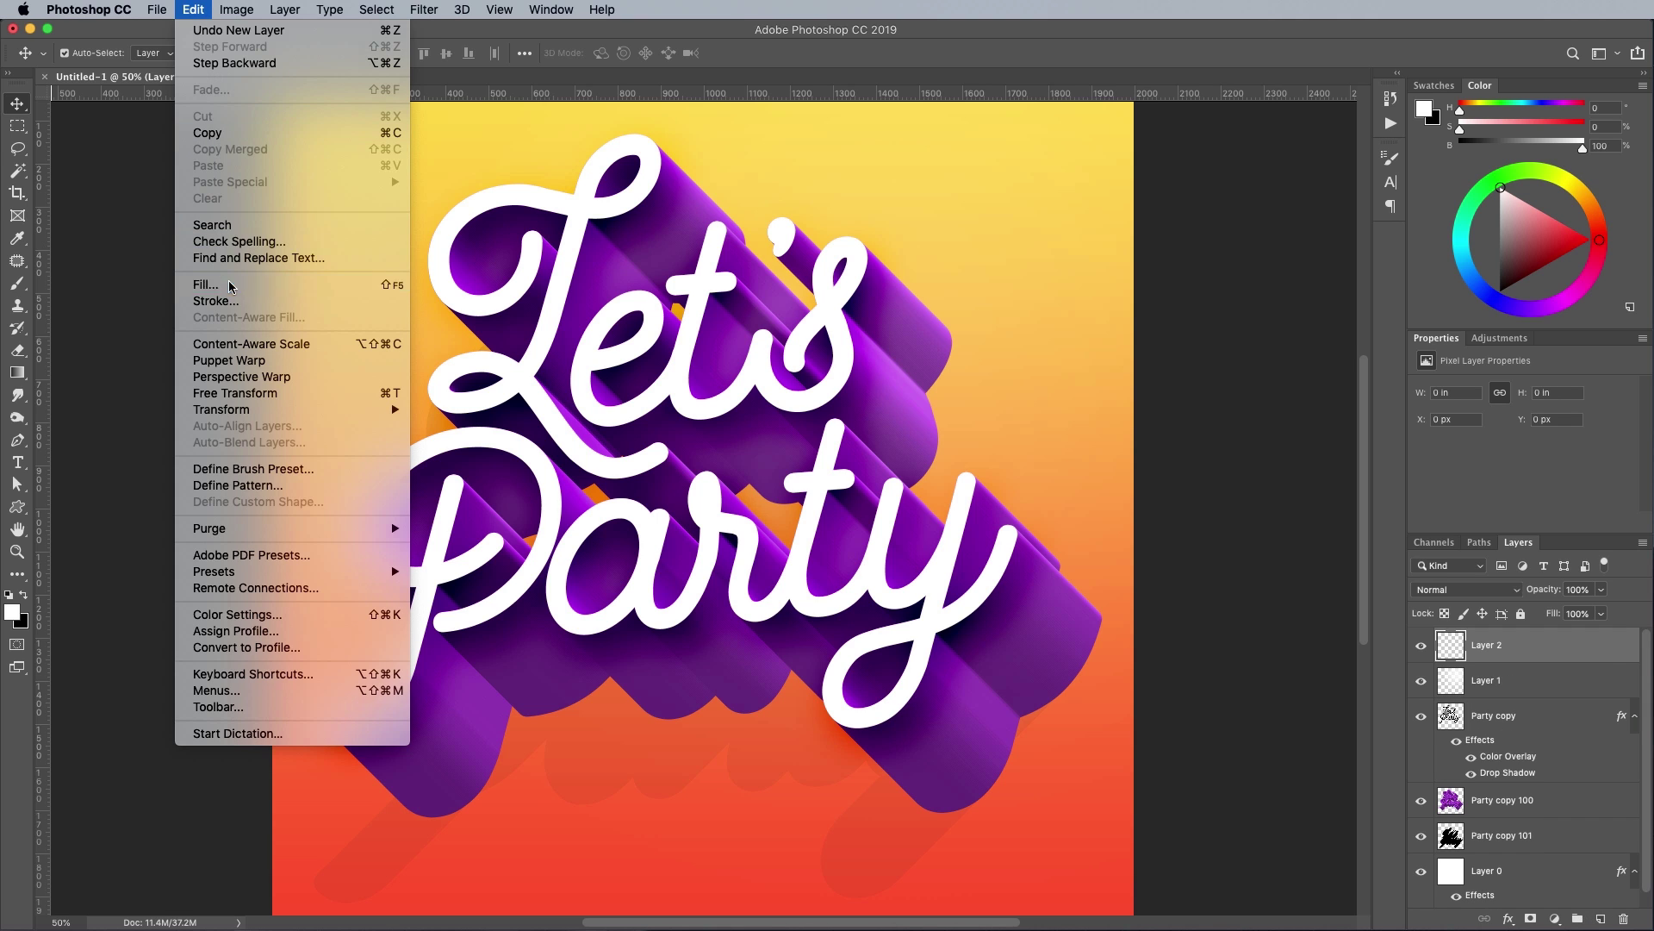
{"action": "left_click", "coordinate": [205, 285]}
{"action": "left_click", "coordinate": [823, 500]}
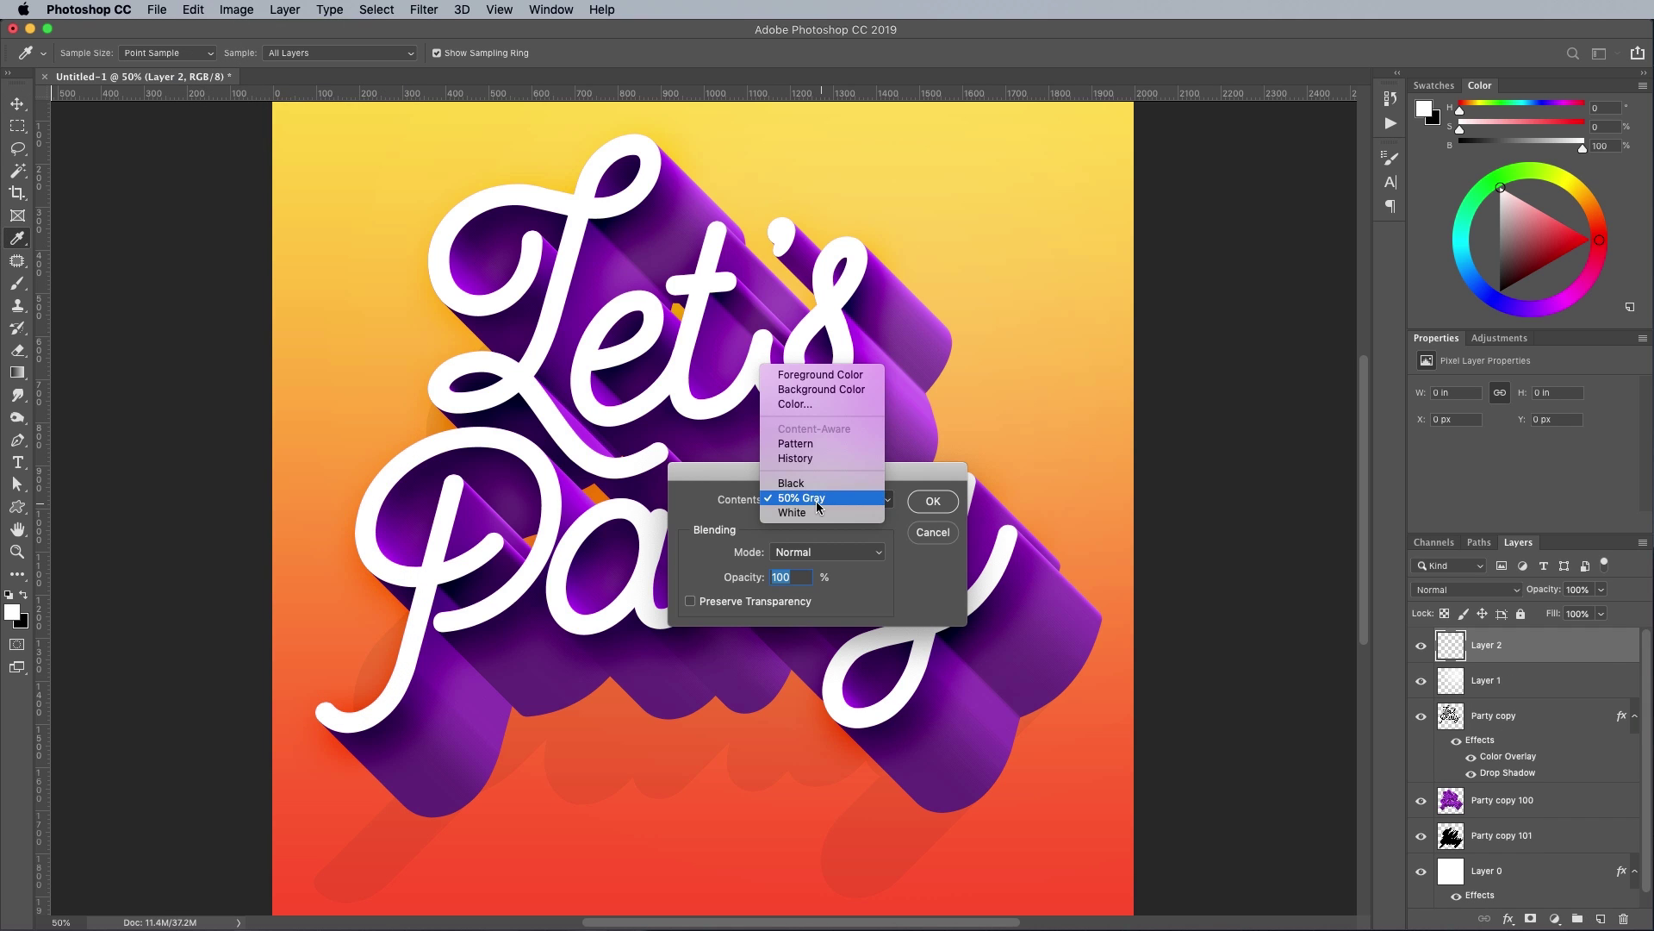
{"action": "left_click", "coordinate": [820, 504]}
{"action": "left_click", "coordinate": [933, 500]}
Add 5% Gaussian, monochromatic noise to the gray layer
{"action": "left_click", "coordinate": [427, 10]}
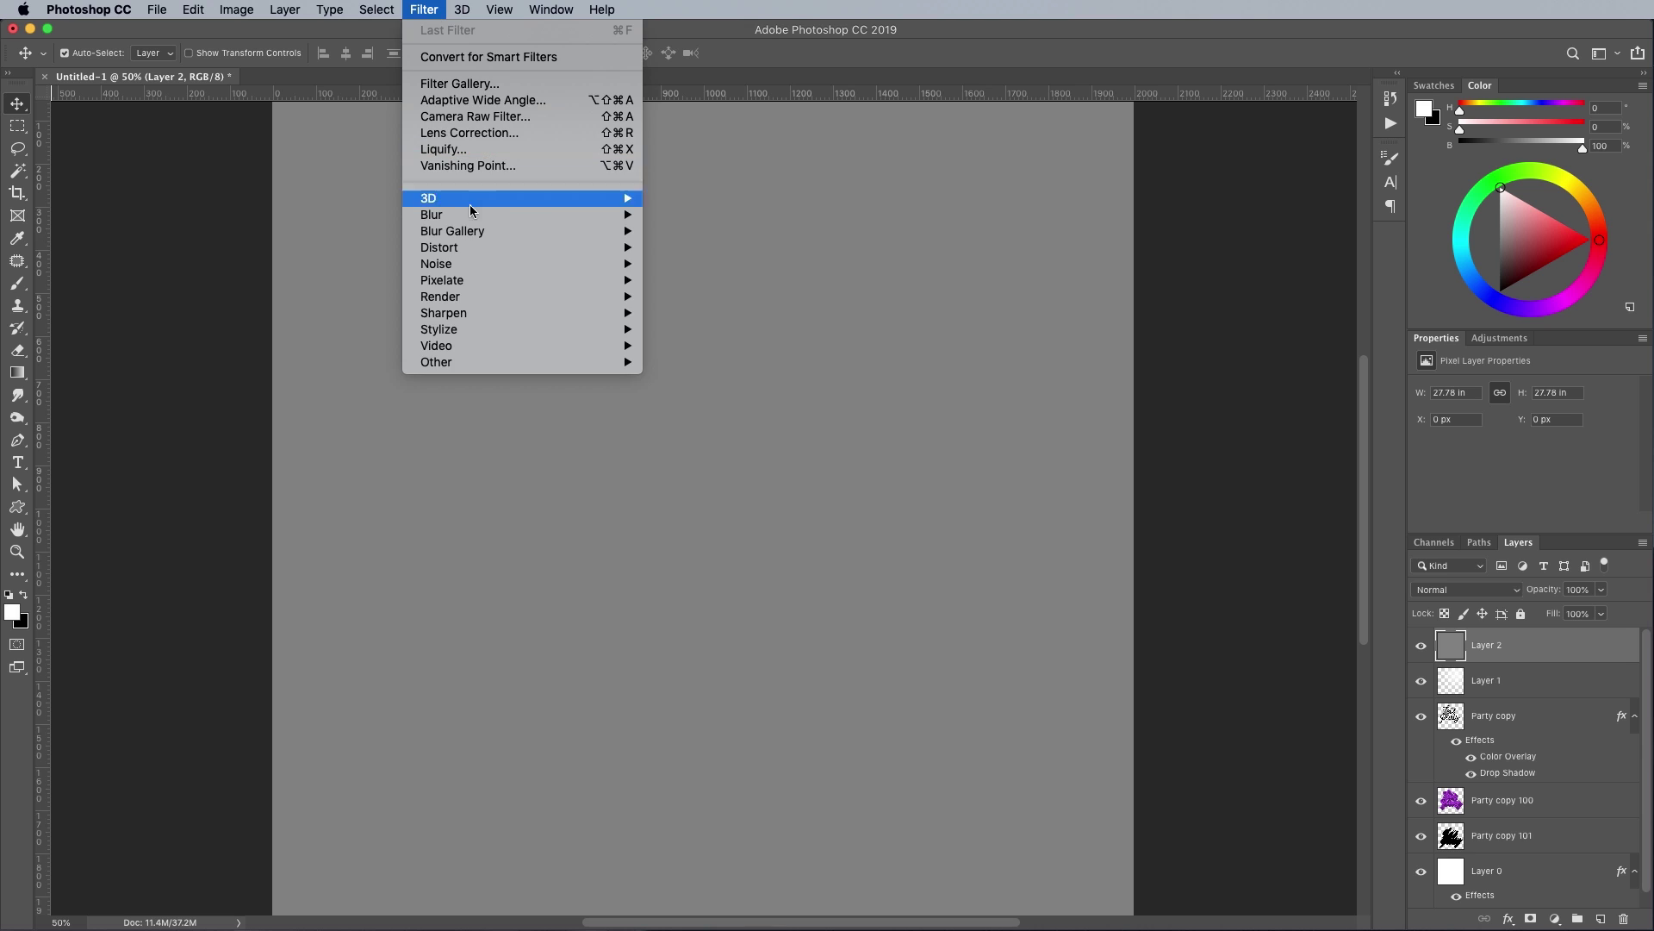
{"action": "mouse_move", "coordinate": [607, 268]}
{"action": "left_click", "coordinate": [676, 272]}
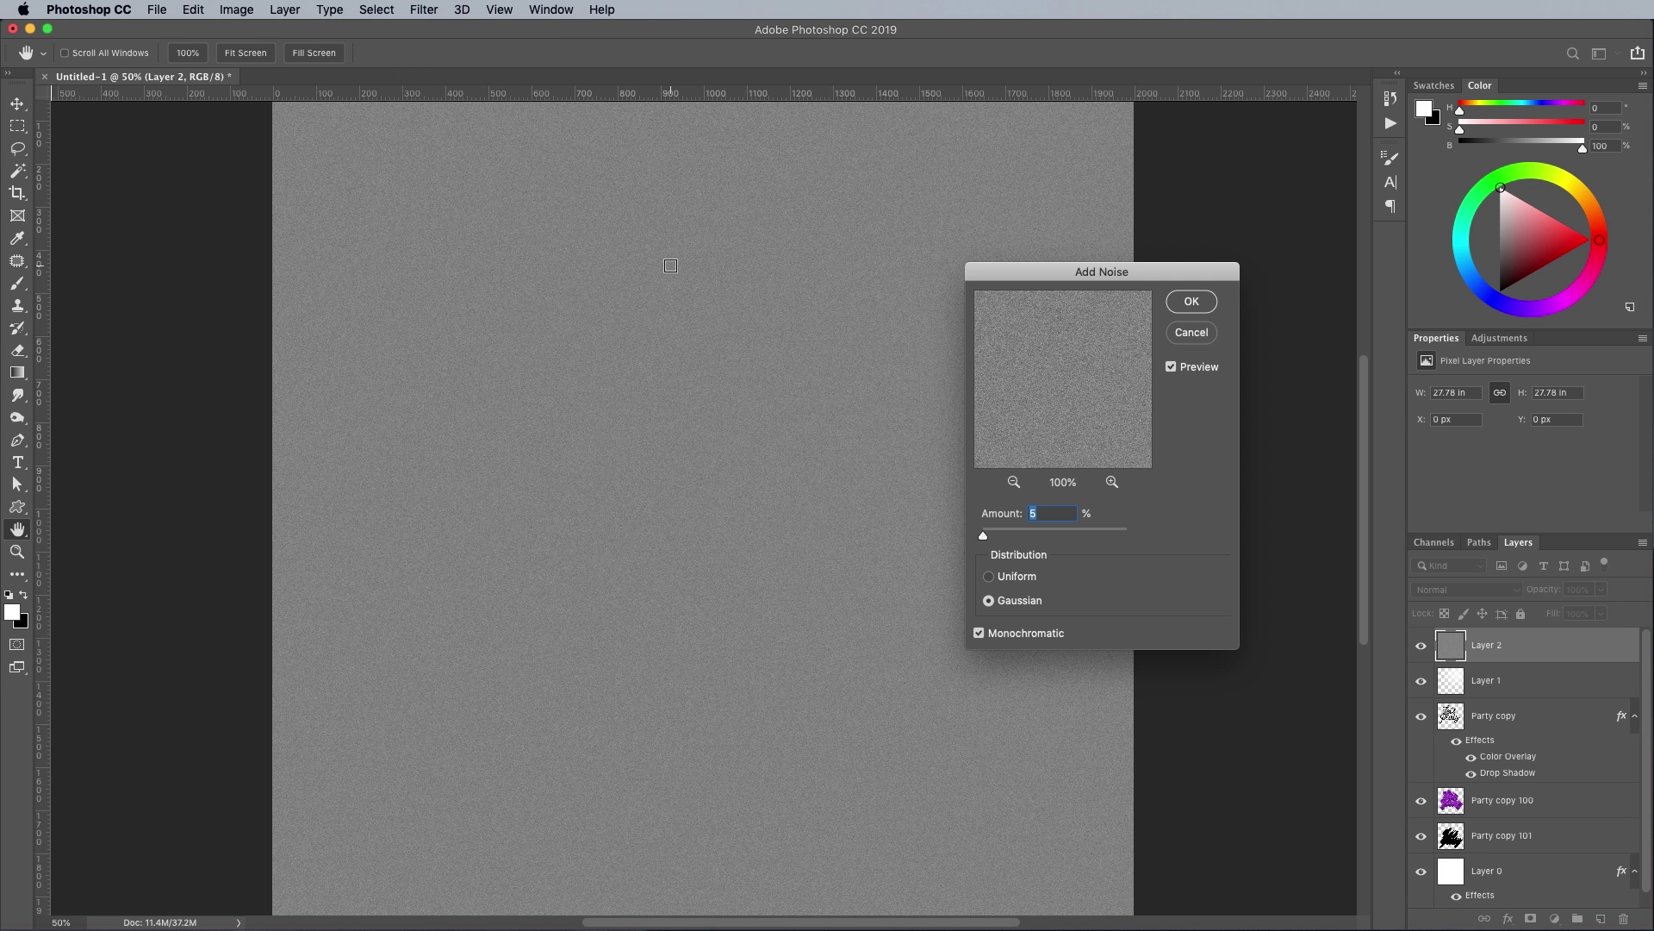
{"action": "left_click", "coordinate": [1190, 302]}
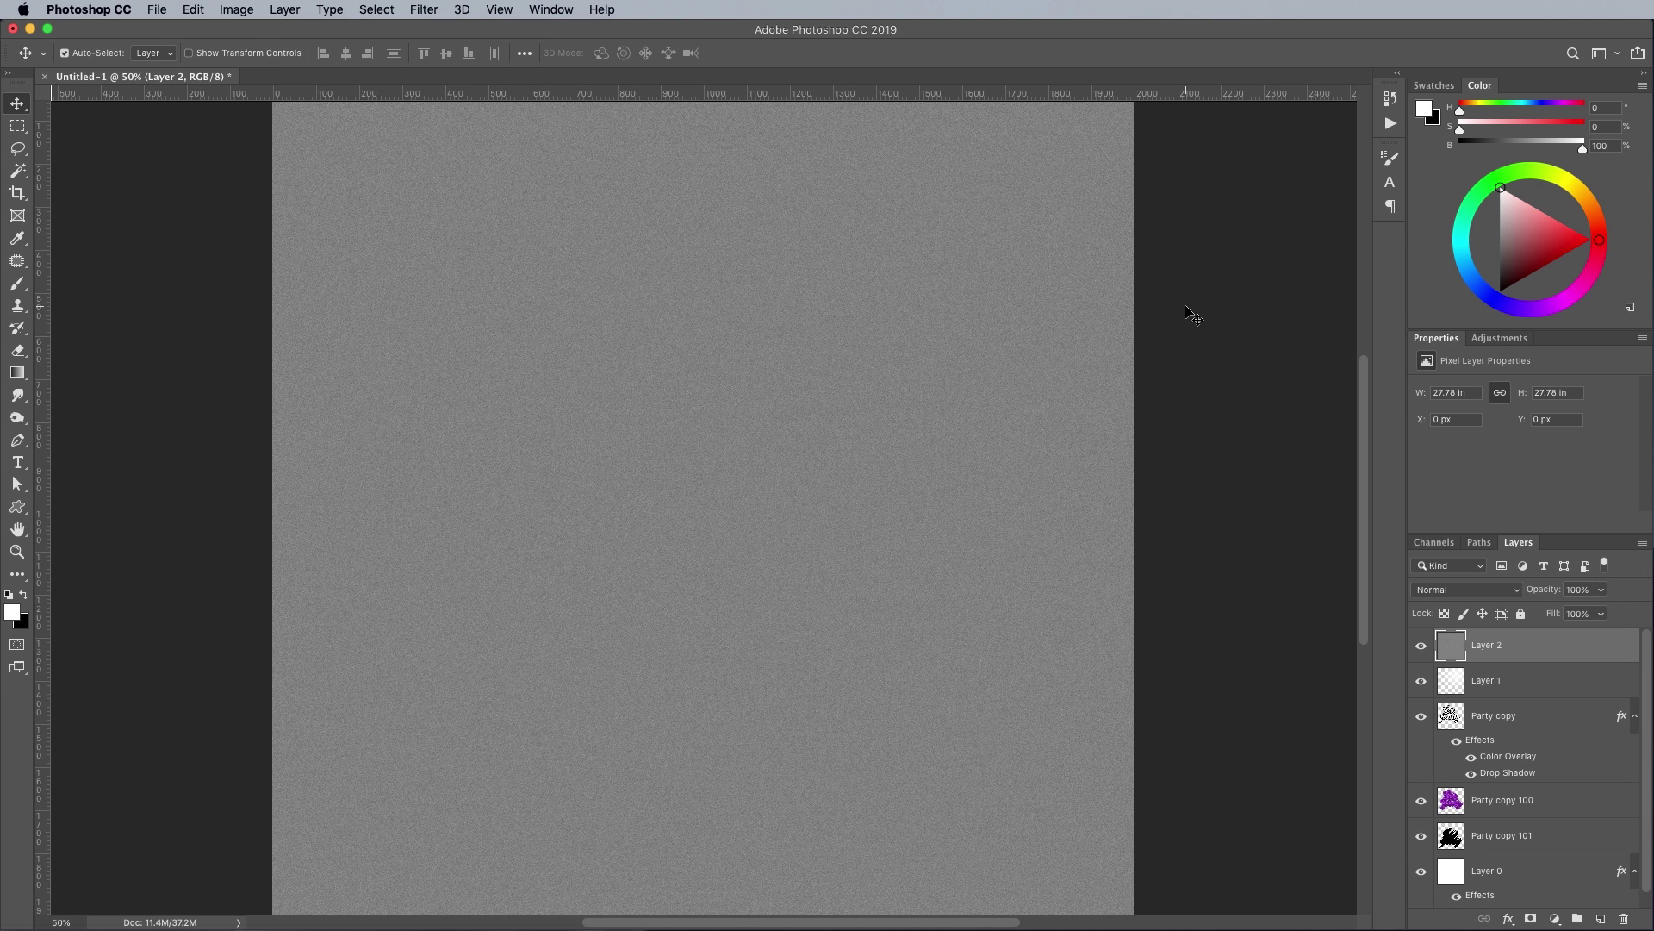
Set the noise layer's blend mode to Overlay and check the grain up close on the lettering
{"action": "left_click", "coordinate": [1453, 593]}
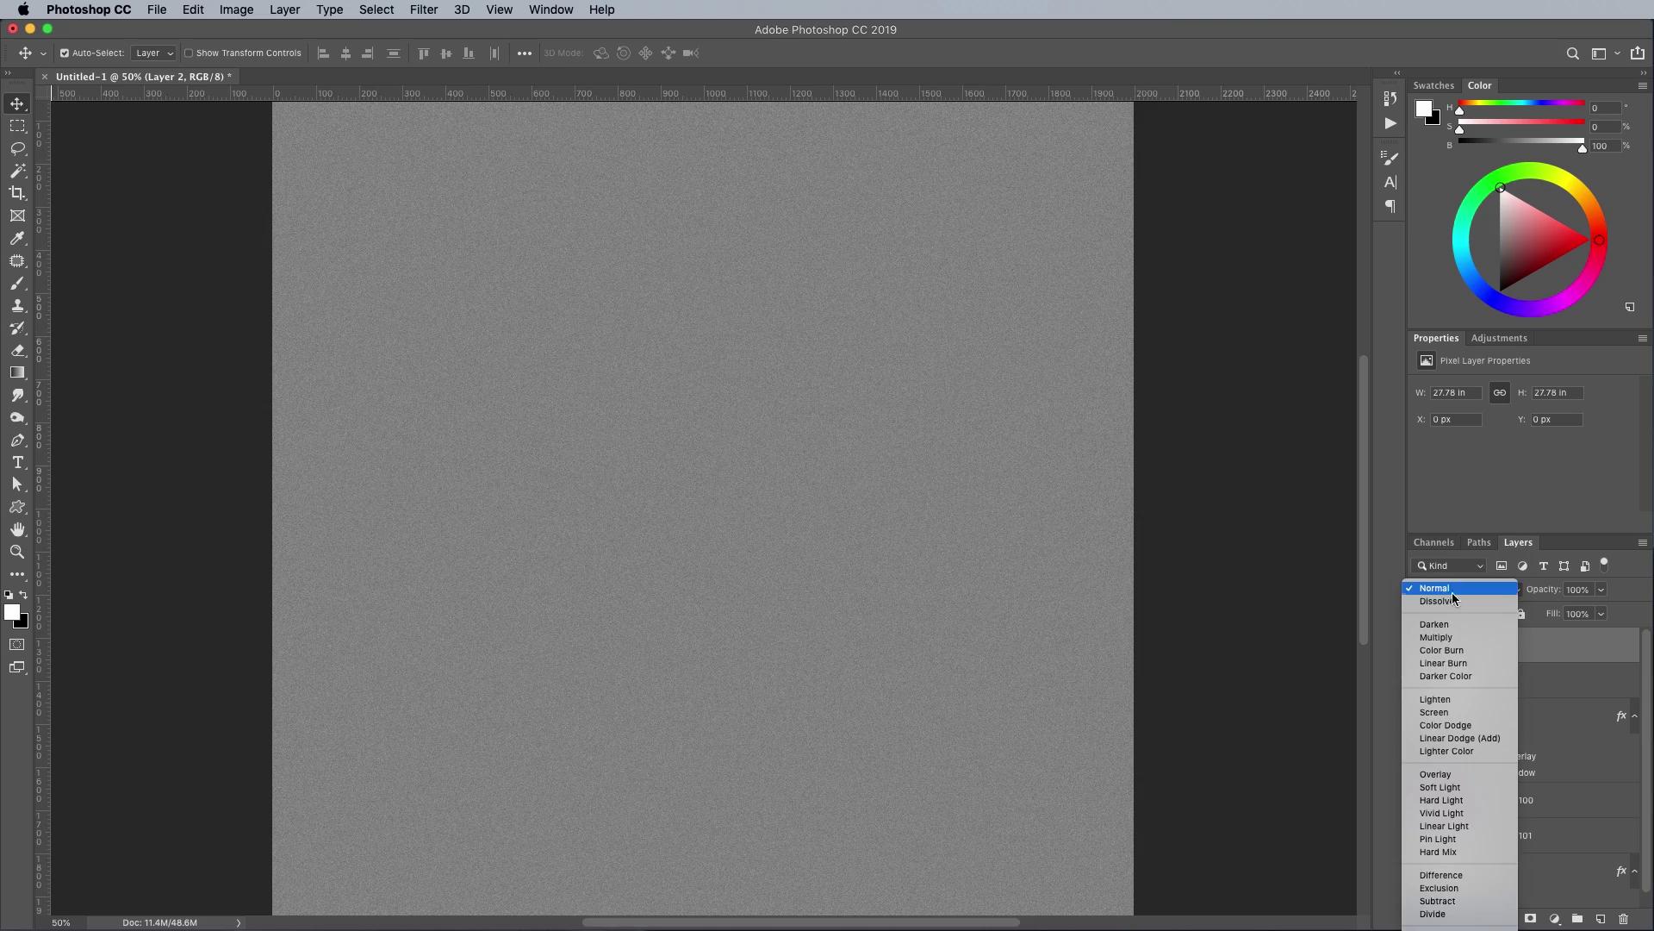
{"action": "left_click", "coordinate": [1448, 776]}
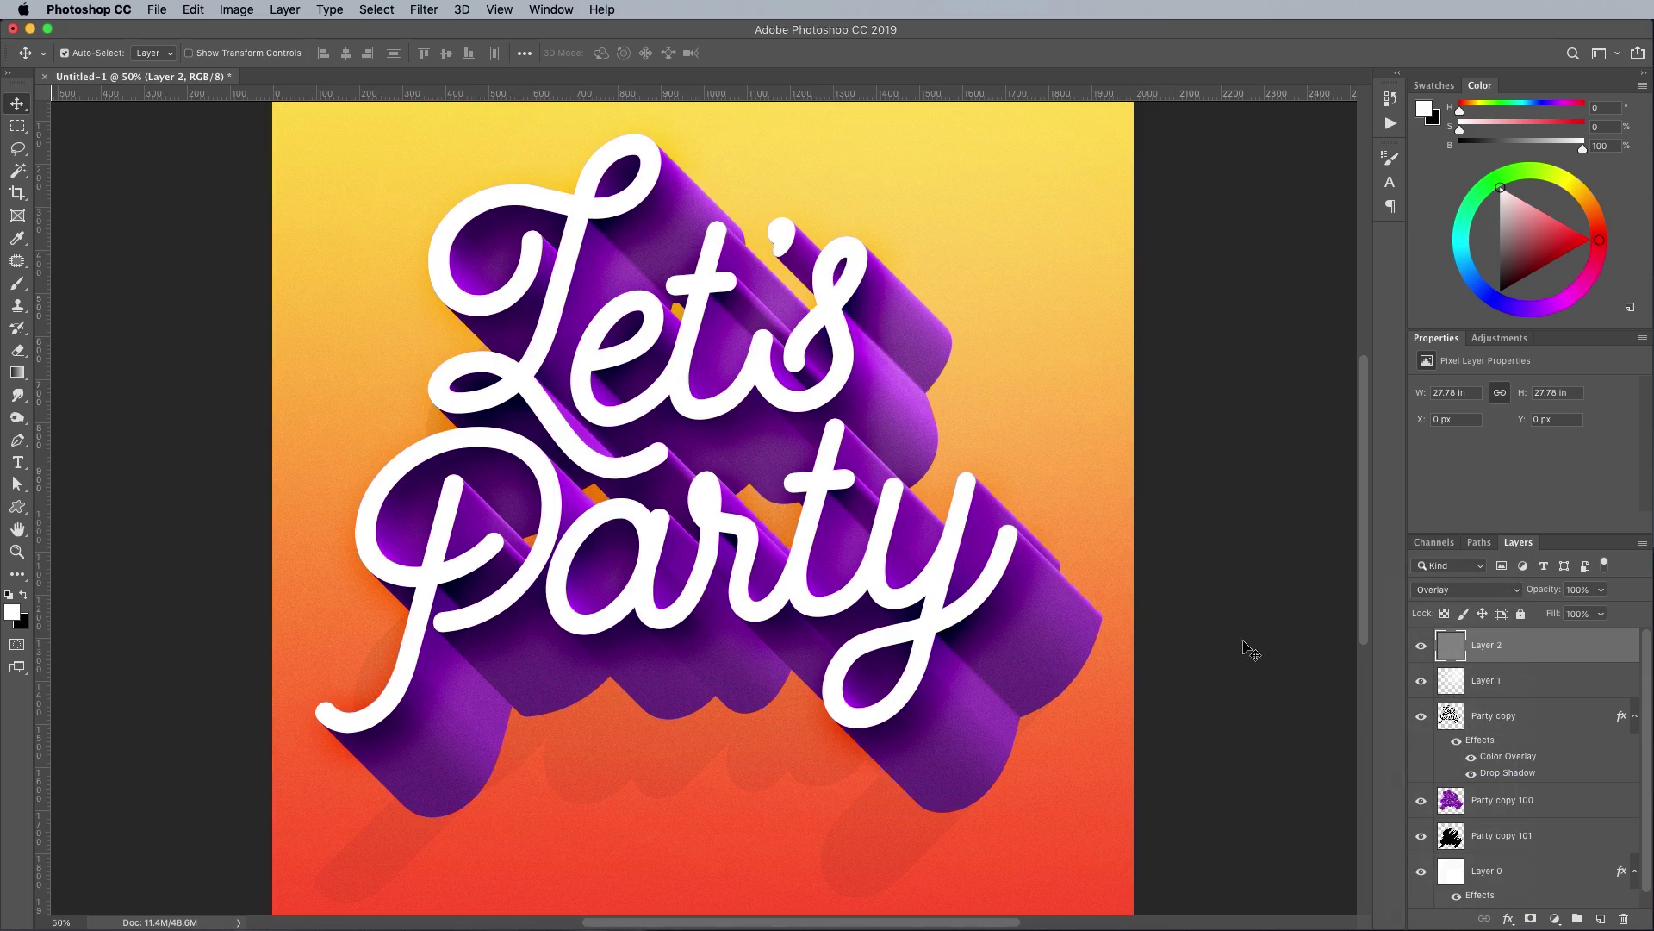
{"action": "key", "text": "super+plus"}
{"action": "key", "text": "super+plus"}
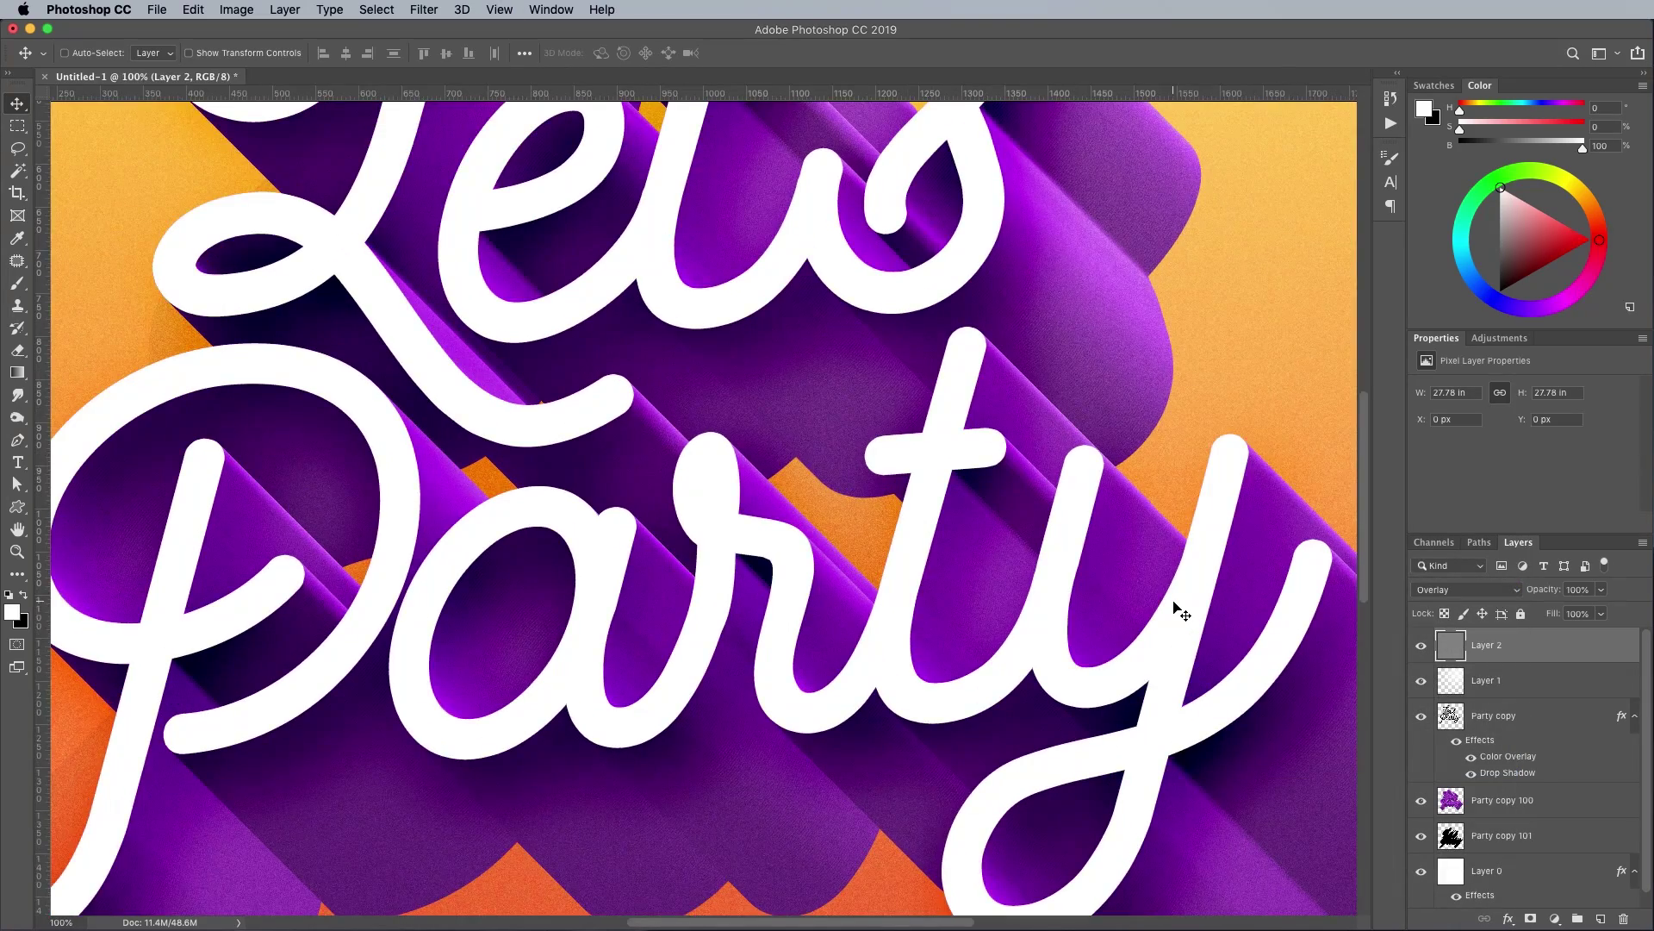
{"action": "key", "text": "super+minus"}
{"action": "key", "text": "super+minus"}
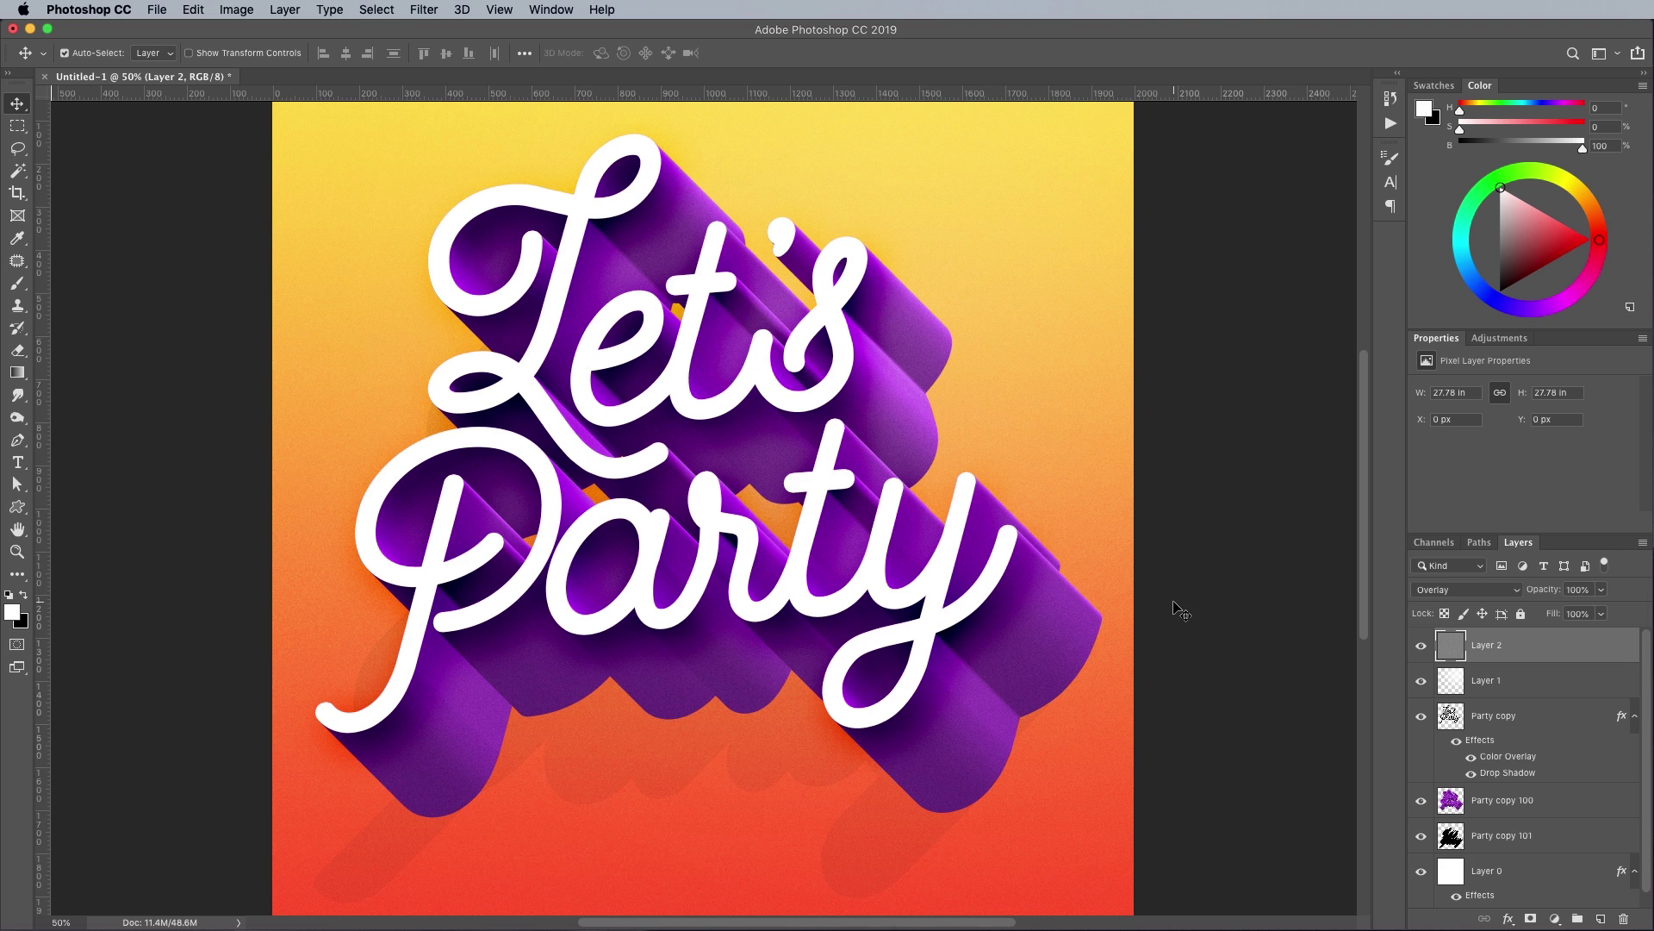
Load the "Spoon Graphics Subtle Grunge Brushes.abr" file from the Subtle Grunge Photoshop Brushes folder on the desktop
{"action": "mouse_move", "coordinate": [2, 928]}
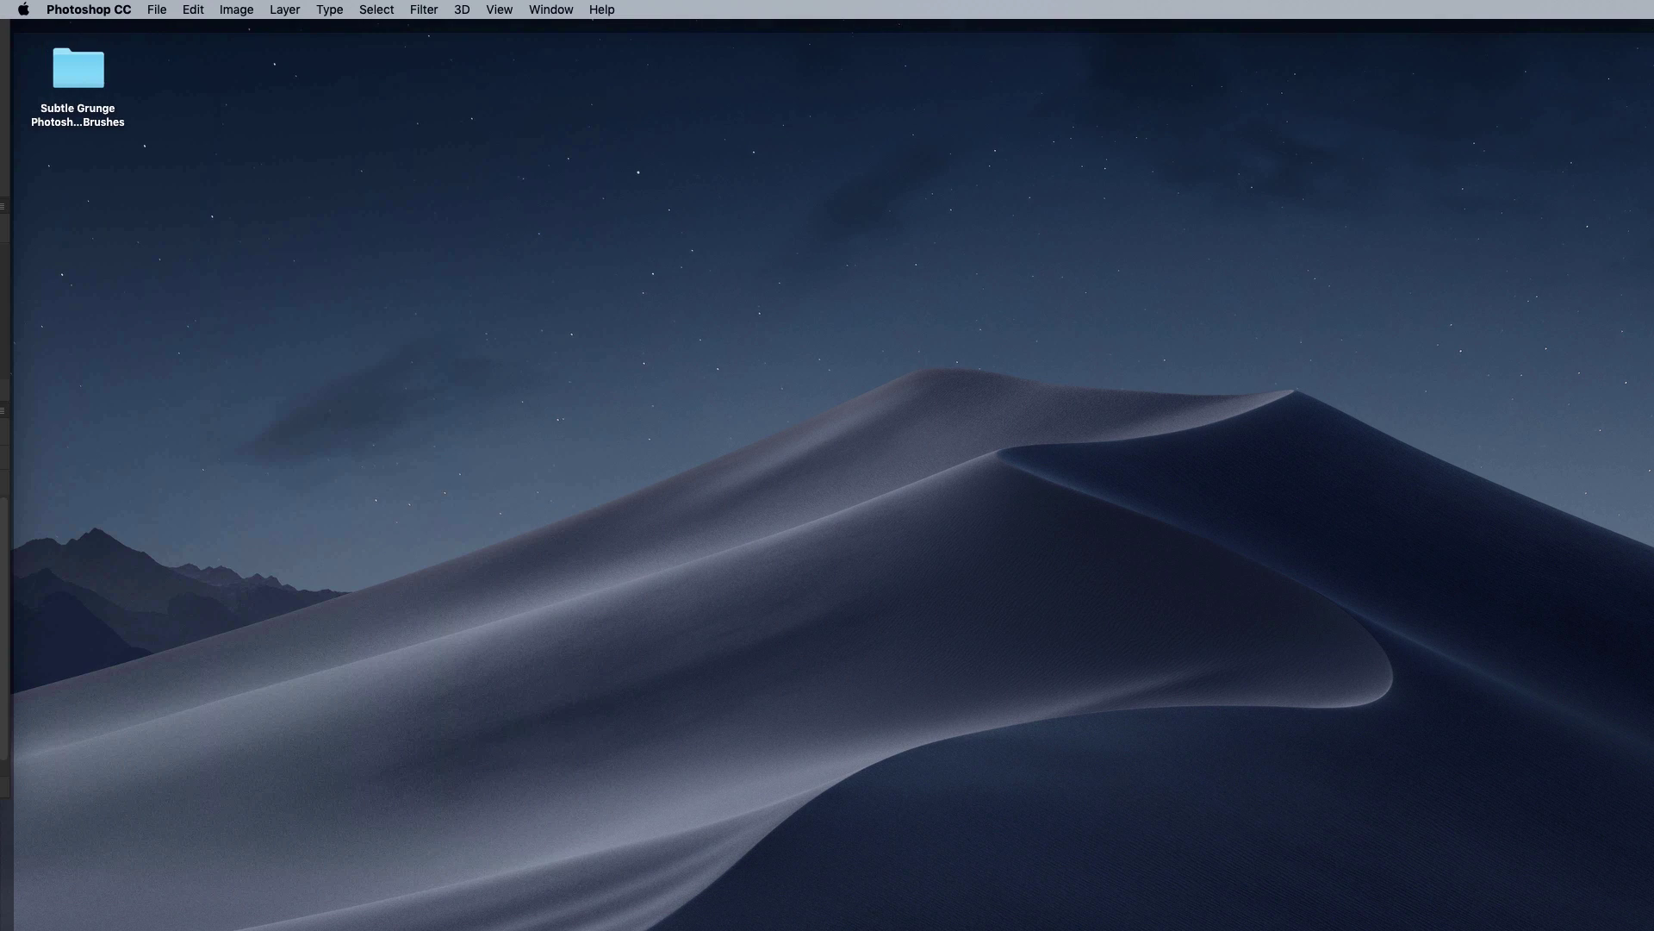
{"action": "double_click", "coordinate": [84, 118]}
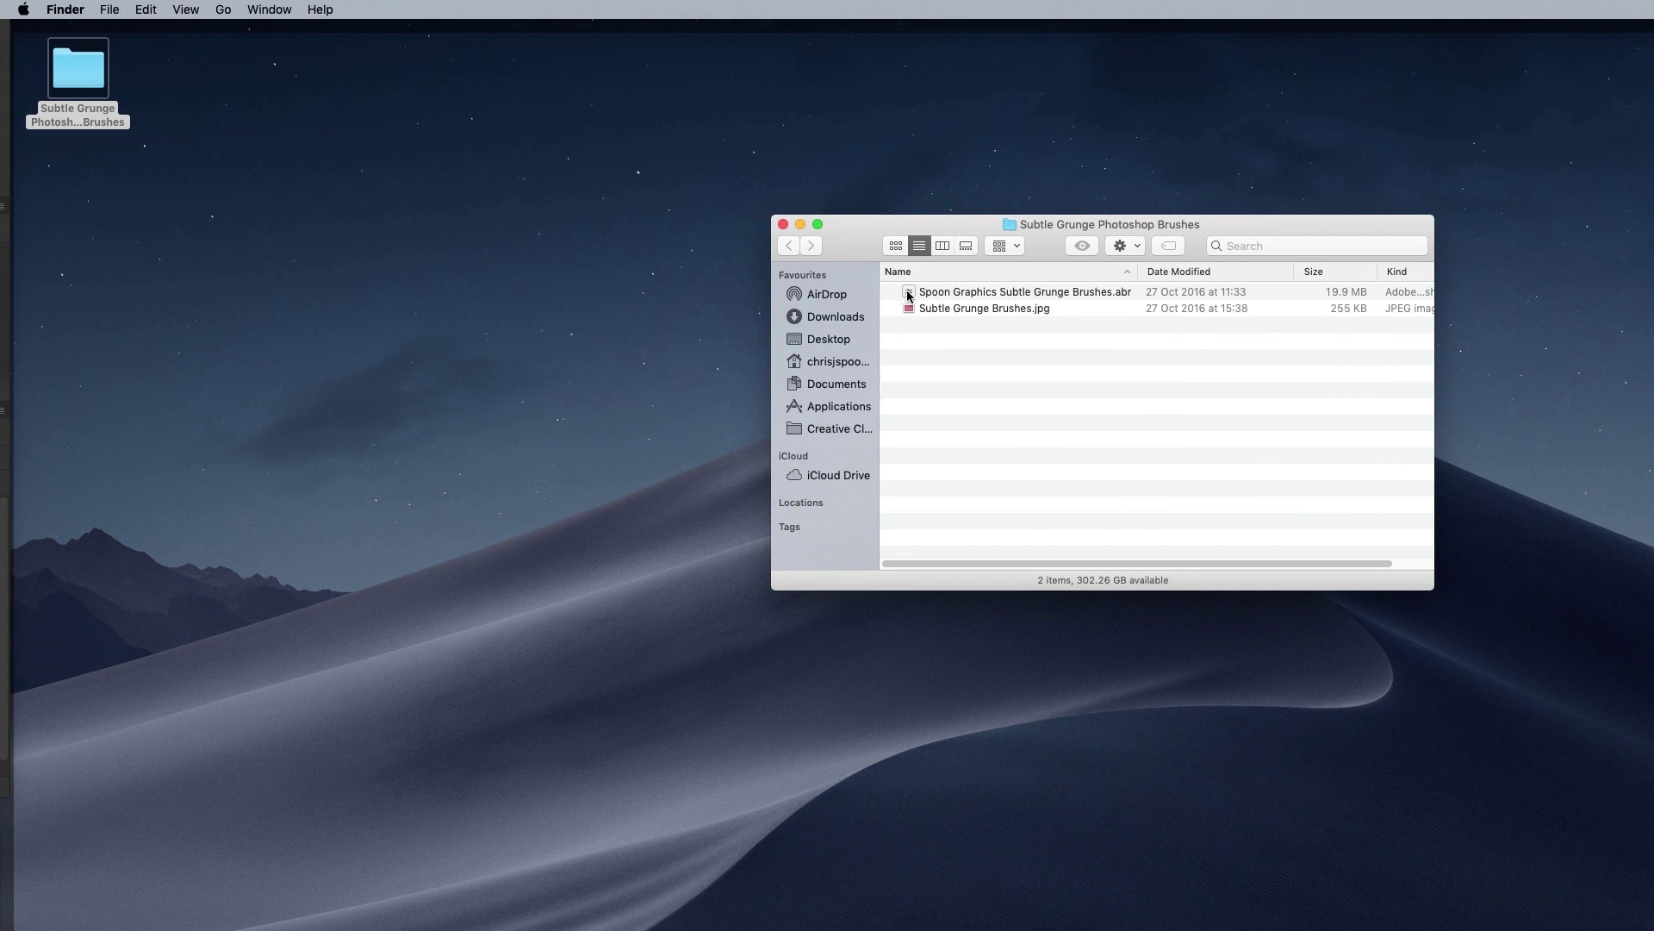
{"action": "double_click", "coordinate": [932, 293]}
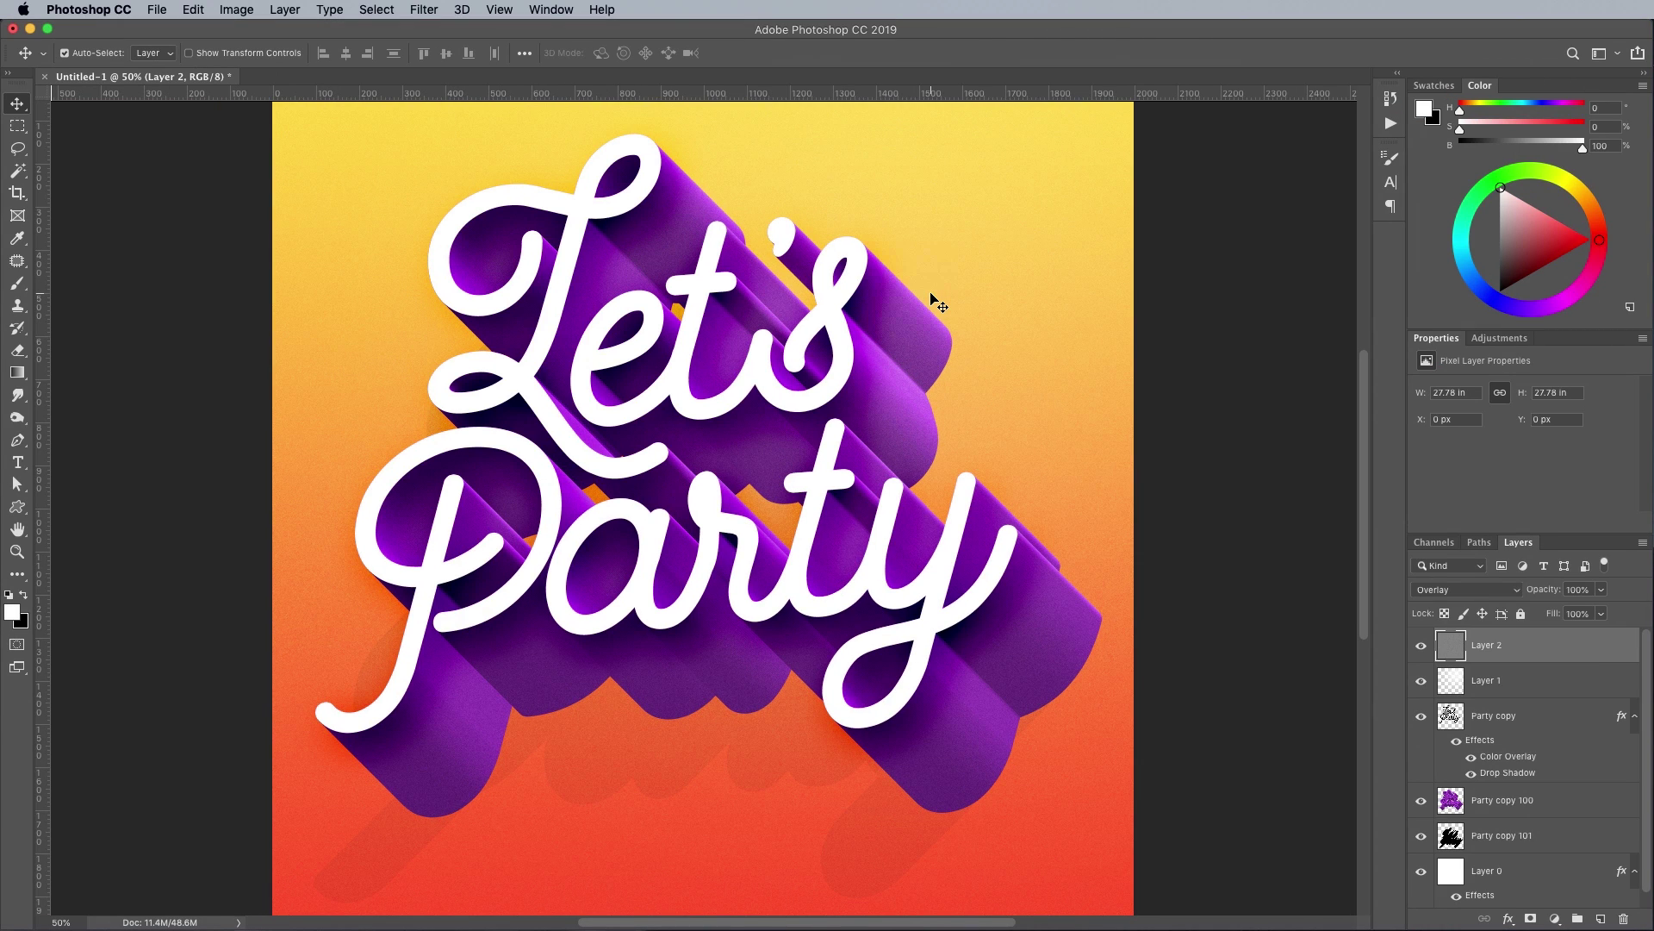
Create a new layer directly above the gradient background layer, "Layer 0"
{"action": "scroll", "coordinate": [1561, 754], "scroll_direction": "down", "scroll_amount": 1}
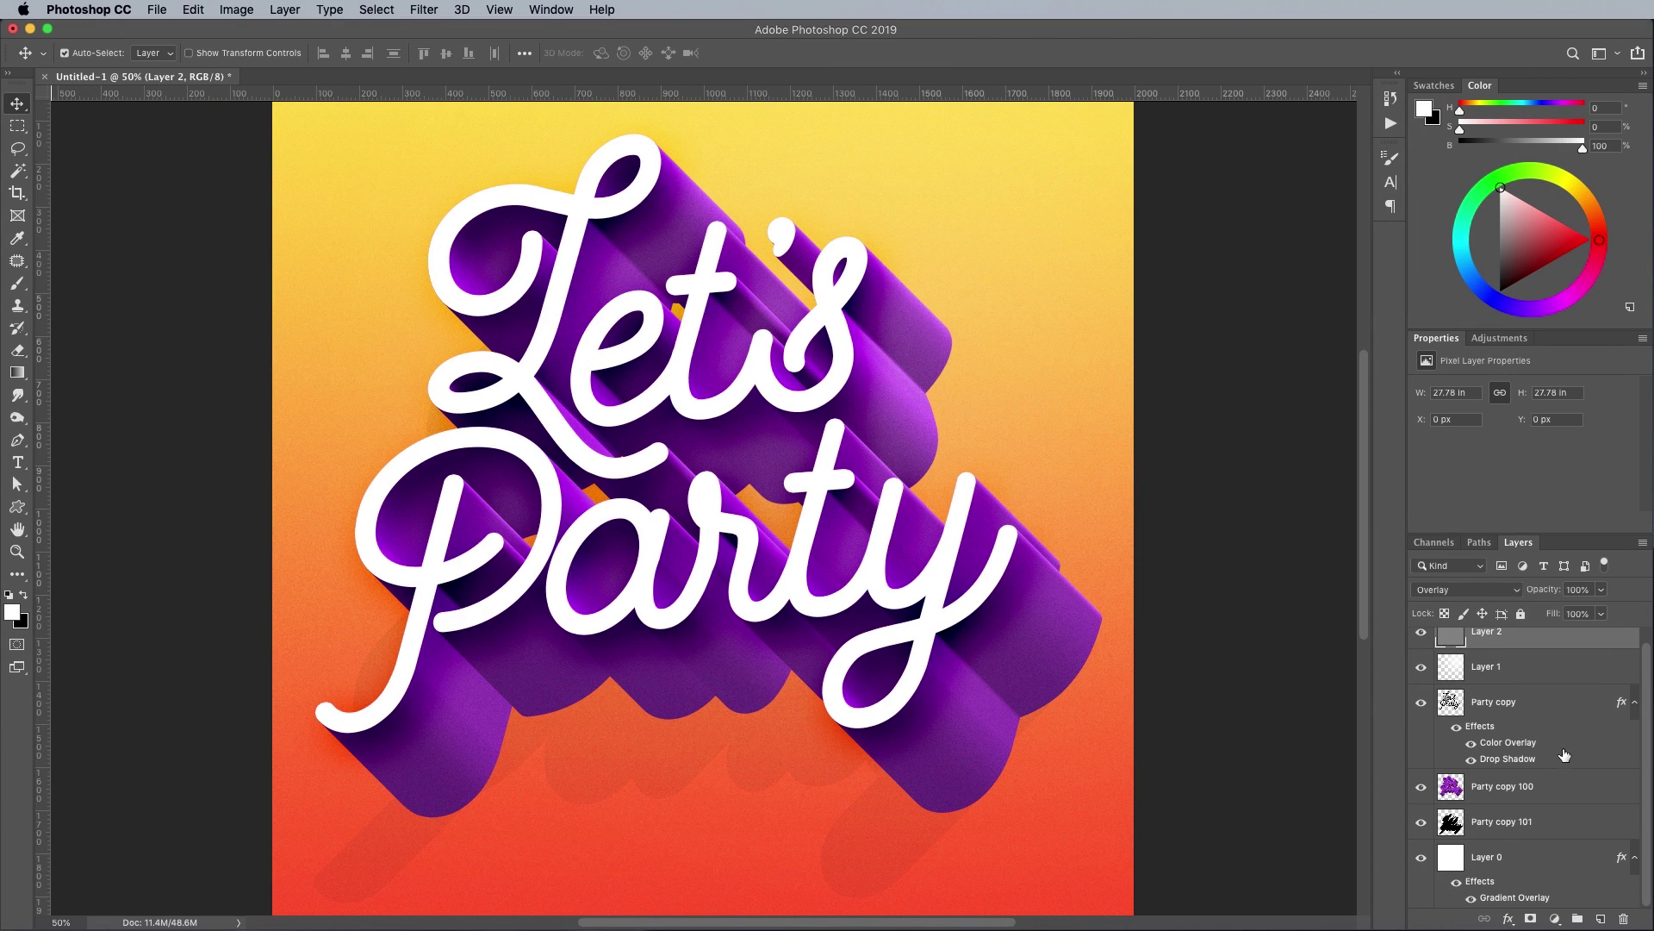
{"action": "left_click", "coordinate": [1559, 862]}
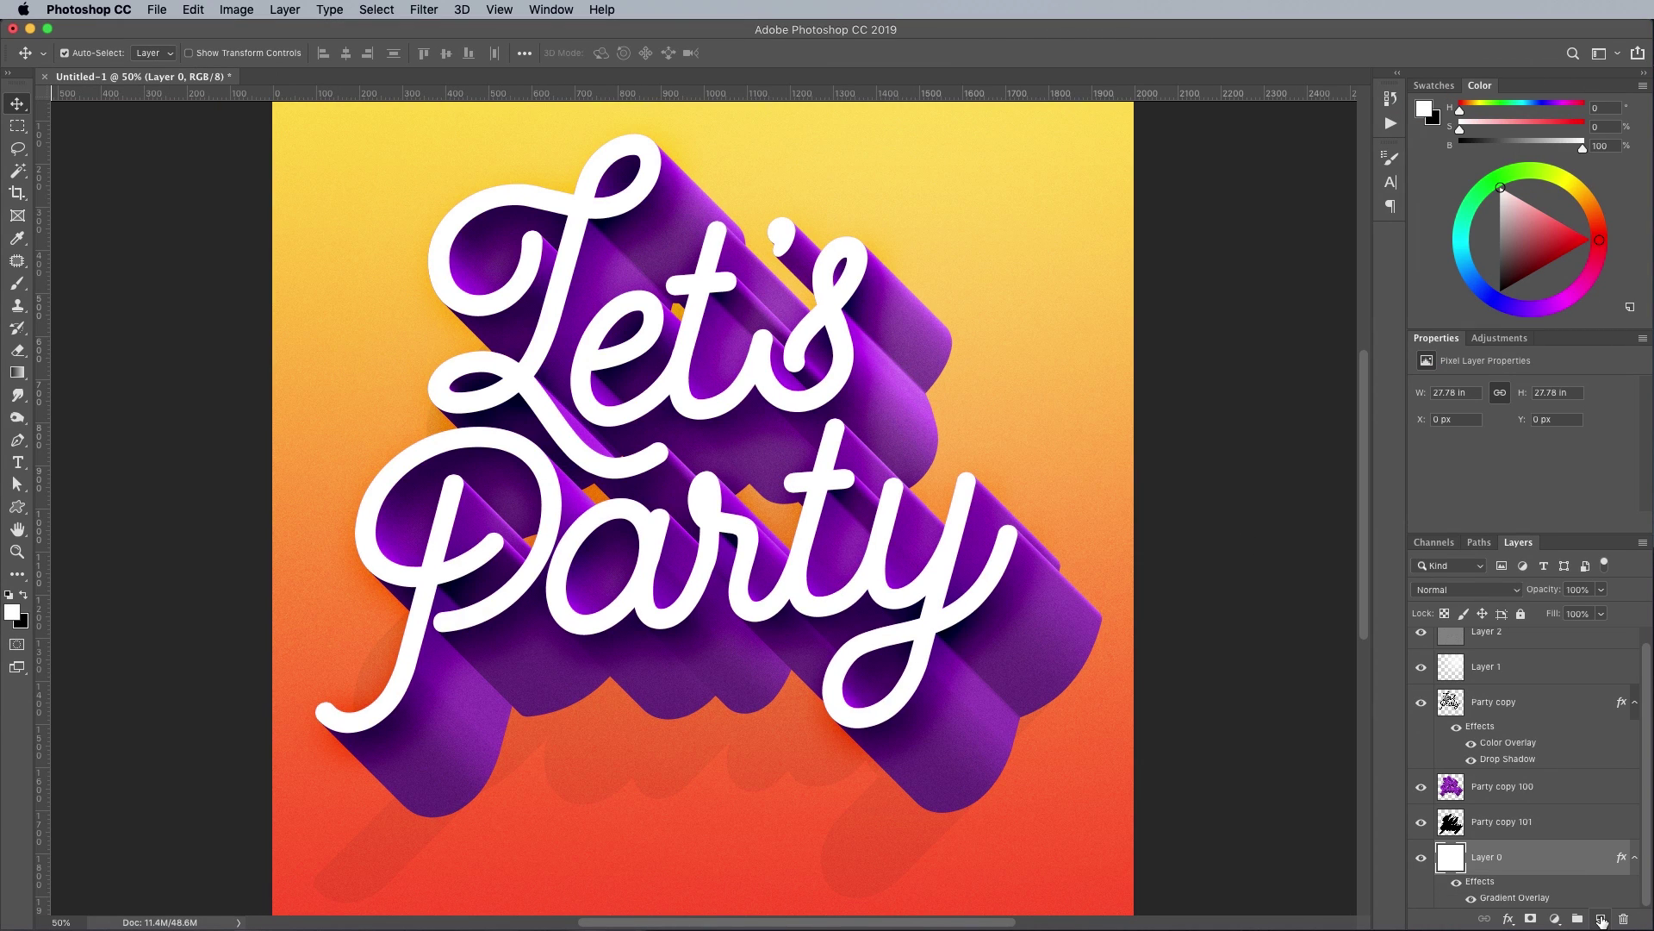
{"action": "left_click", "coordinate": [1601, 919]}
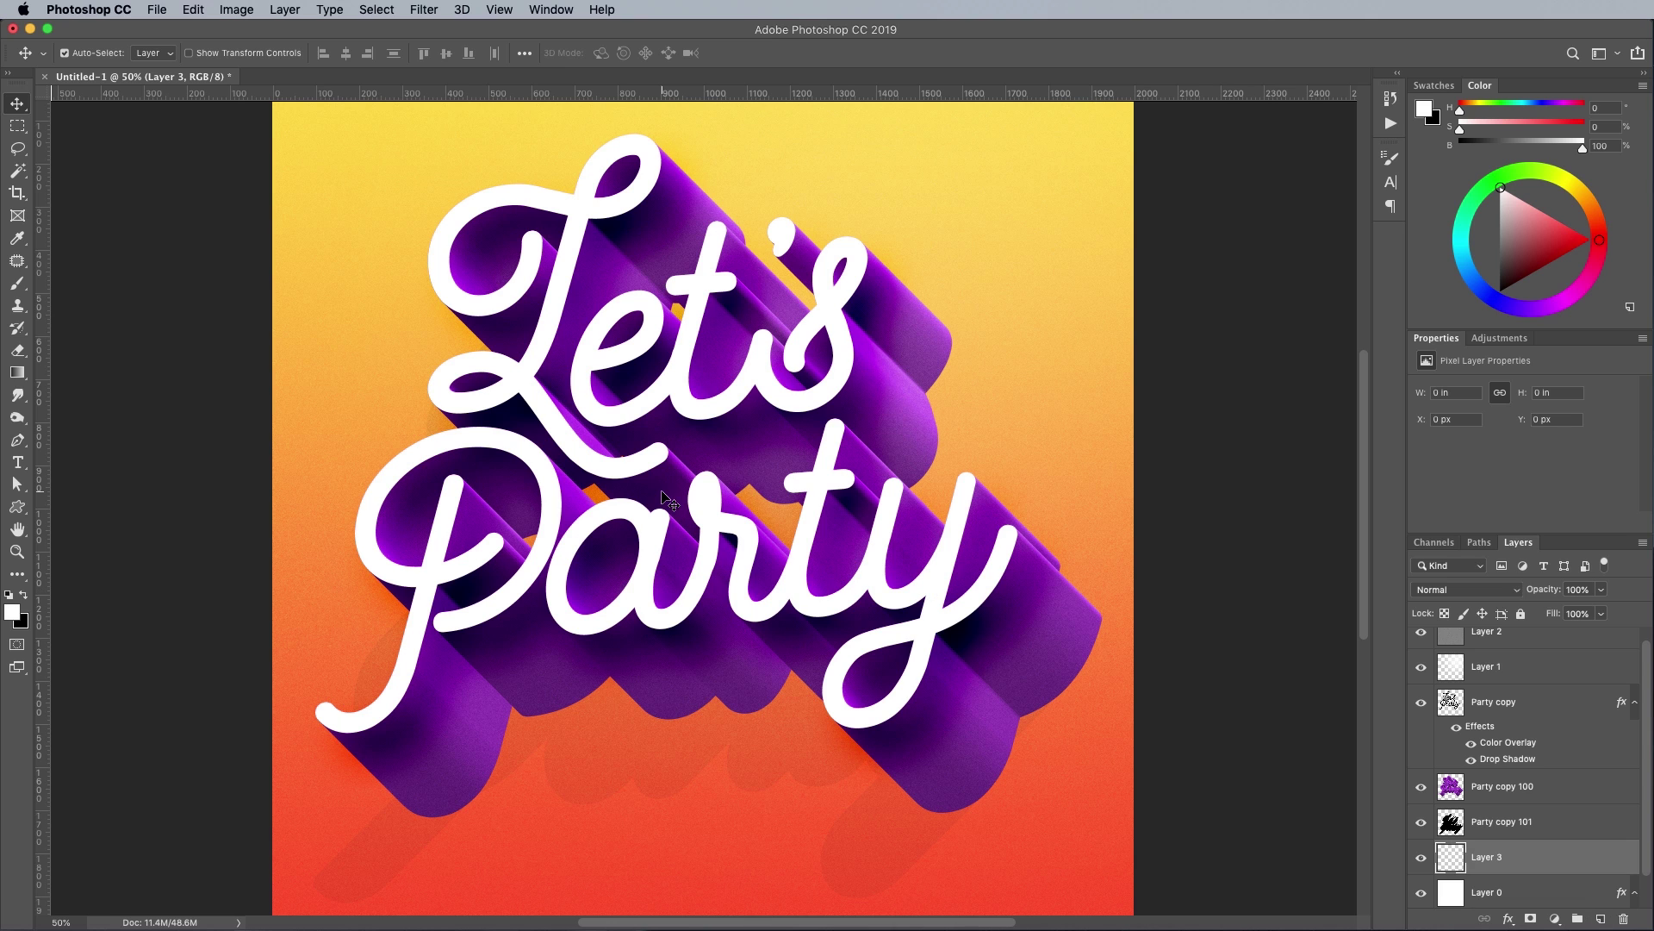
Set the Brush tool to a 2000 px tip from the Spoon Graphics Subtle Grunge Brushes with 49% flow
{"action": "left_click", "coordinate": [10, 285]}
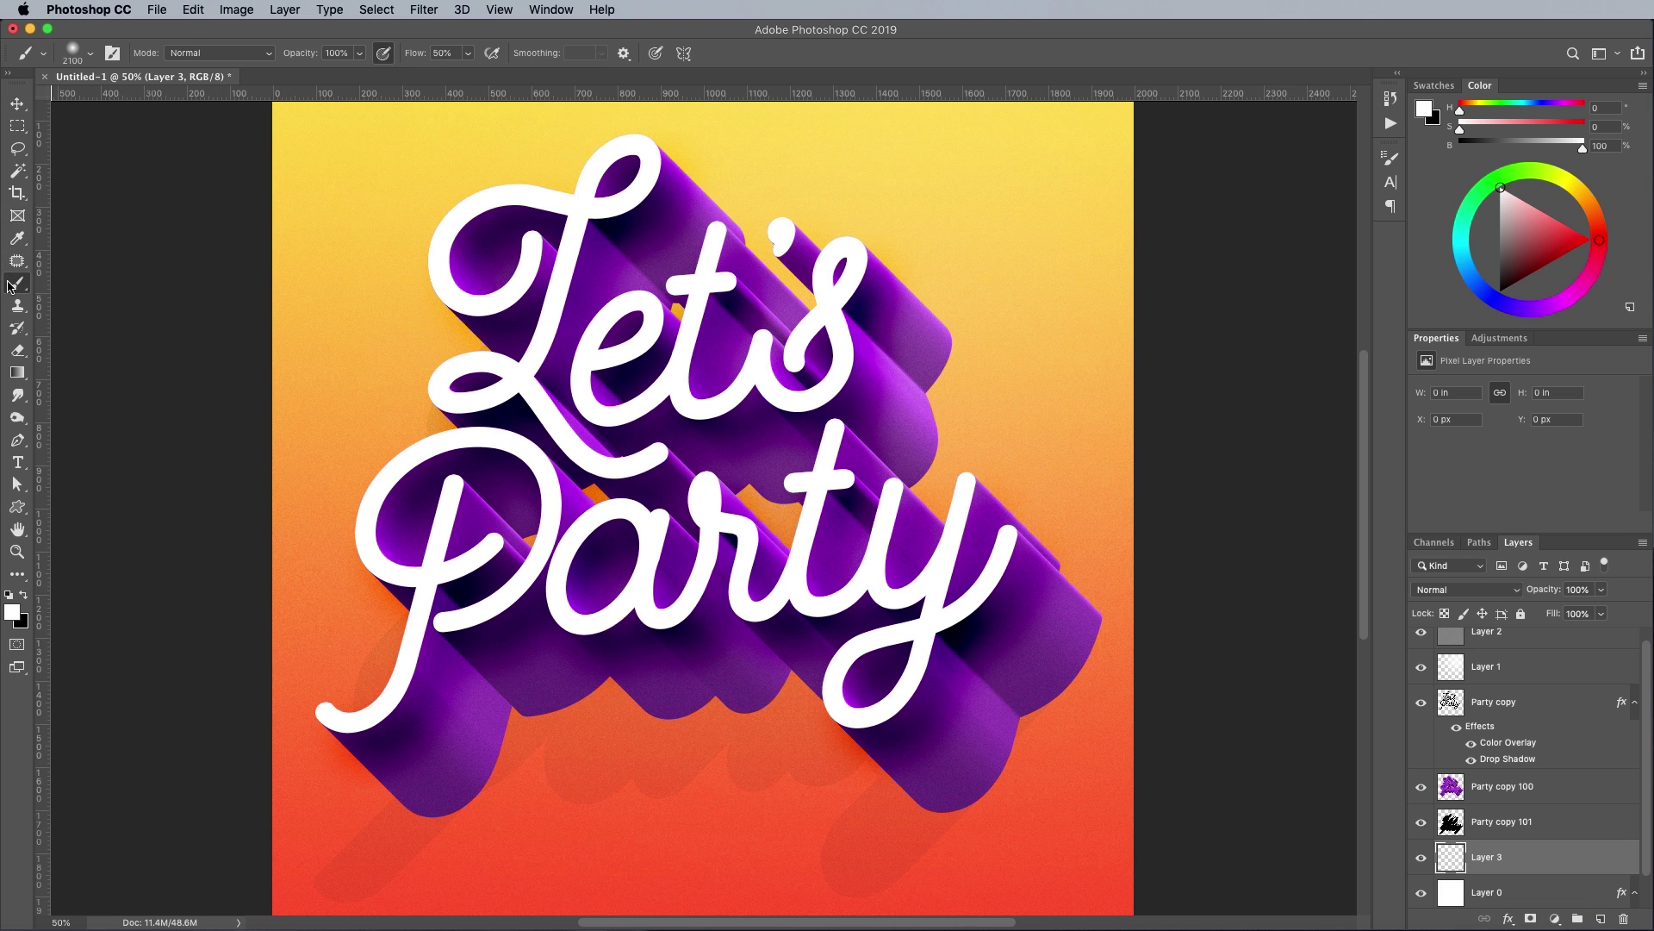
{"action": "left_click", "coordinate": [72, 53]}
{"action": "scroll", "coordinate": [125, 603], "scroll_direction": "down", "scroll_amount": 15}
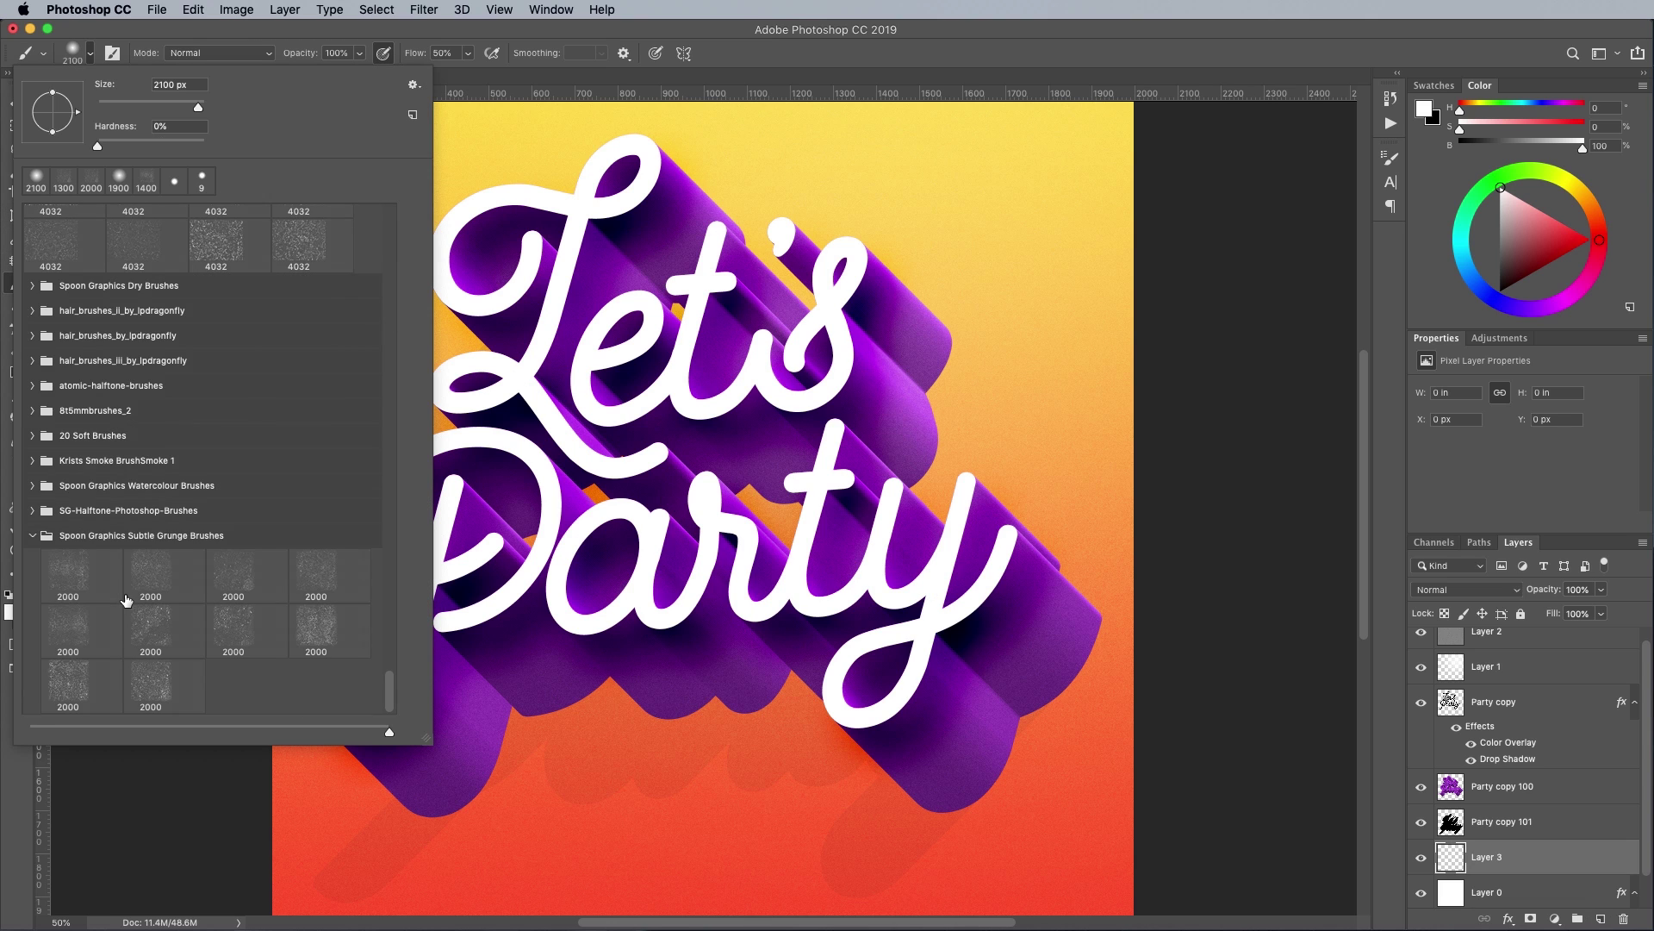
{"action": "left_click", "coordinate": [226, 579]}
{"action": "left_click", "coordinate": [735, 55]}
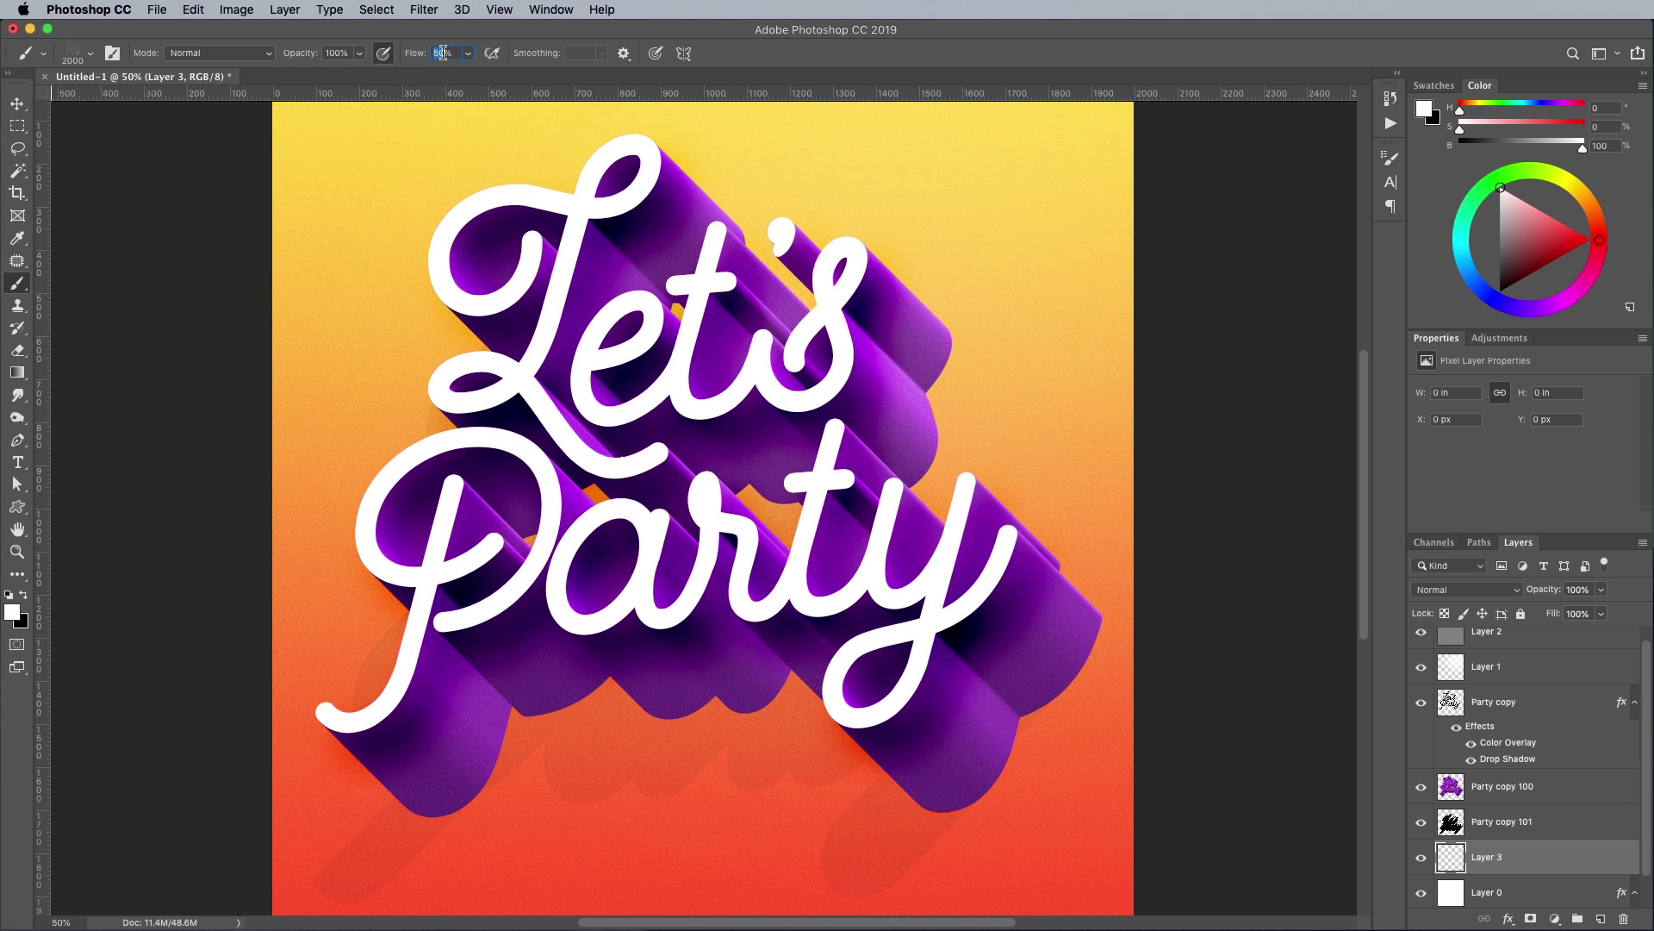
{"action": "left_click", "coordinate": [469, 57]}
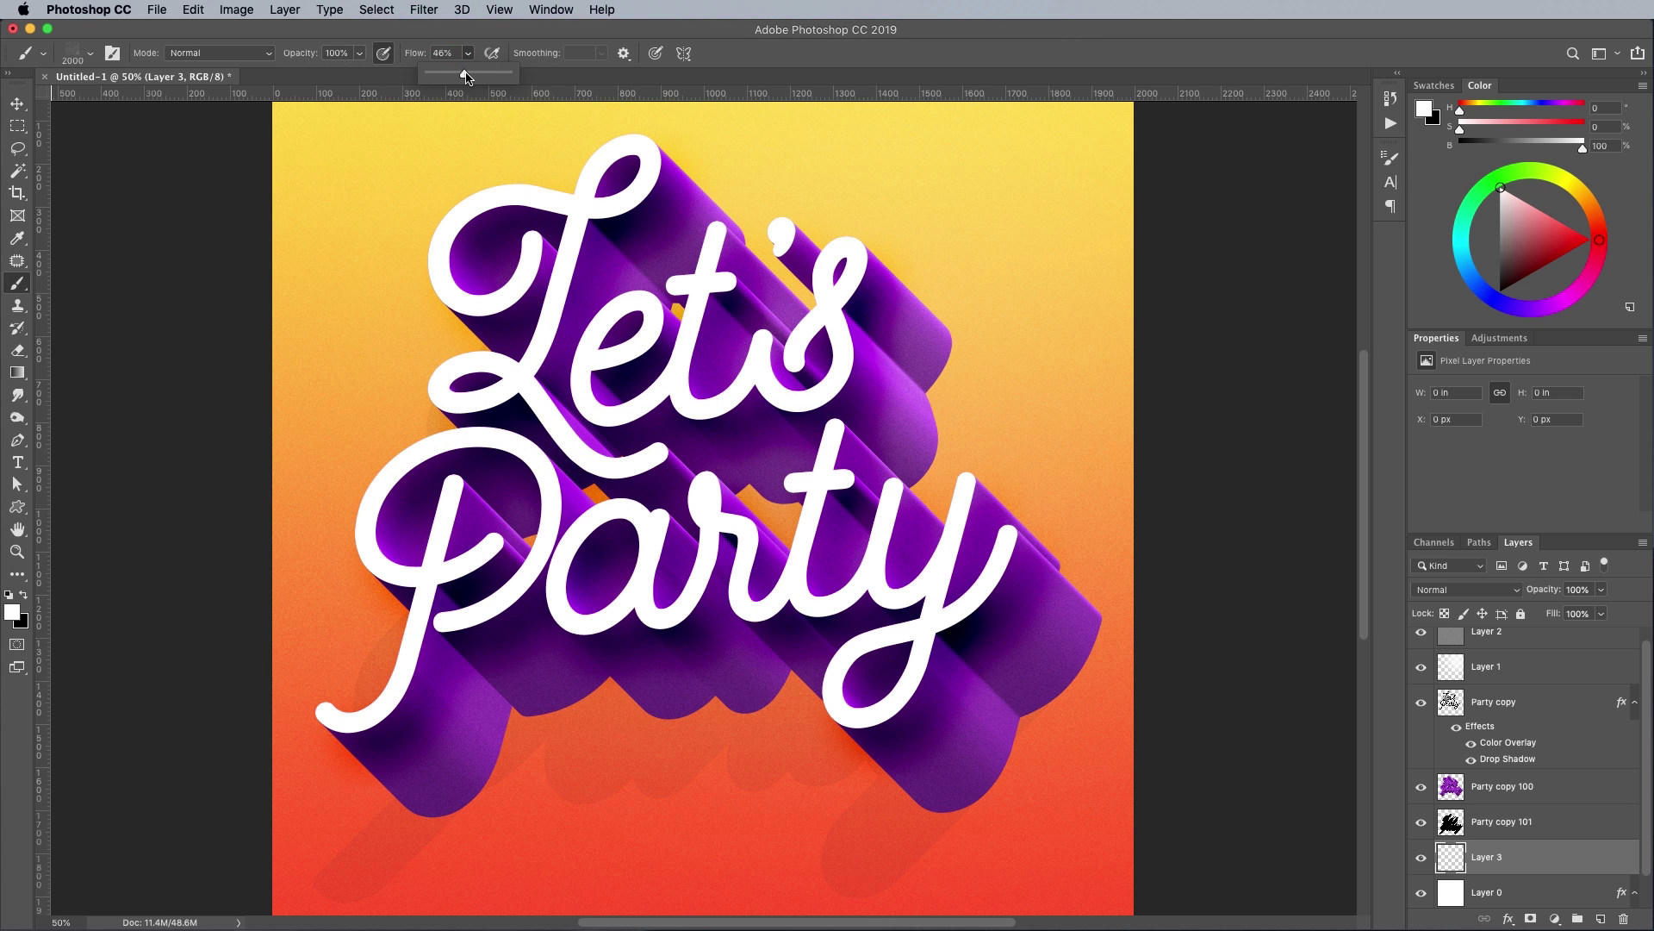
{"action": "left_click", "coordinate": [743, 50]}
Make black the foreground colour and stamp grunge texture across the whole background on "Layer 3"
{"action": "key", "text": "super+minus"}
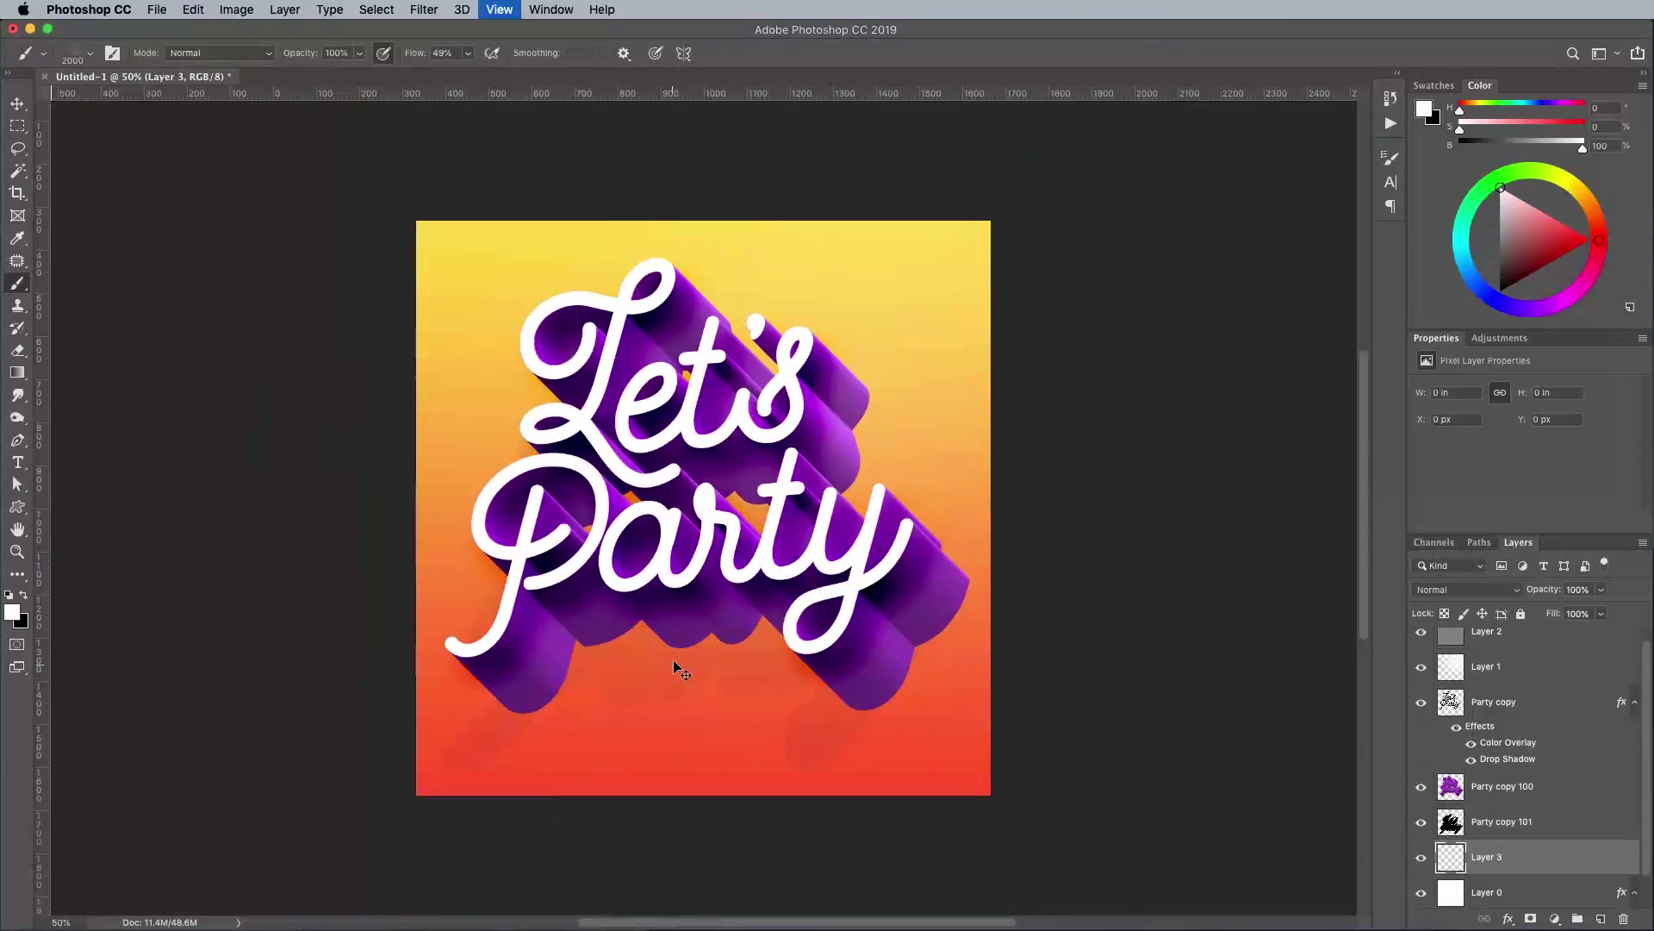
{"action": "key", "text": "super+z"}
{"action": "left_click", "coordinate": [23, 596]}
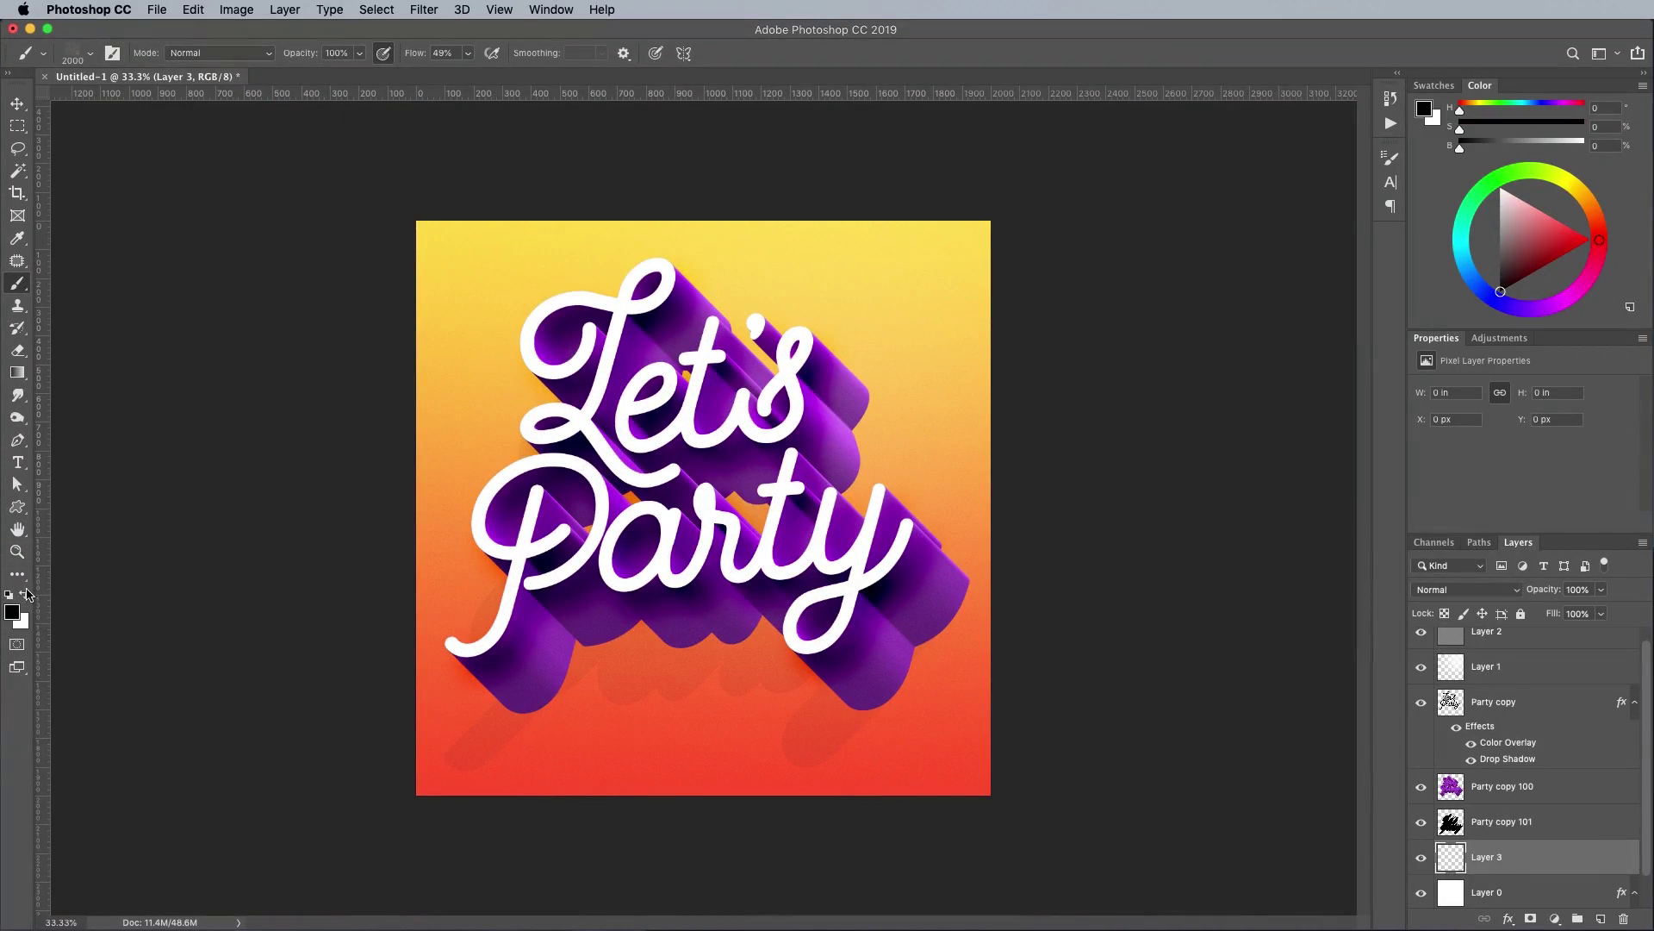
{"action": "left_click", "coordinate": [575, 369]}
{"action": "left_click", "coordinate": [848, 372]}
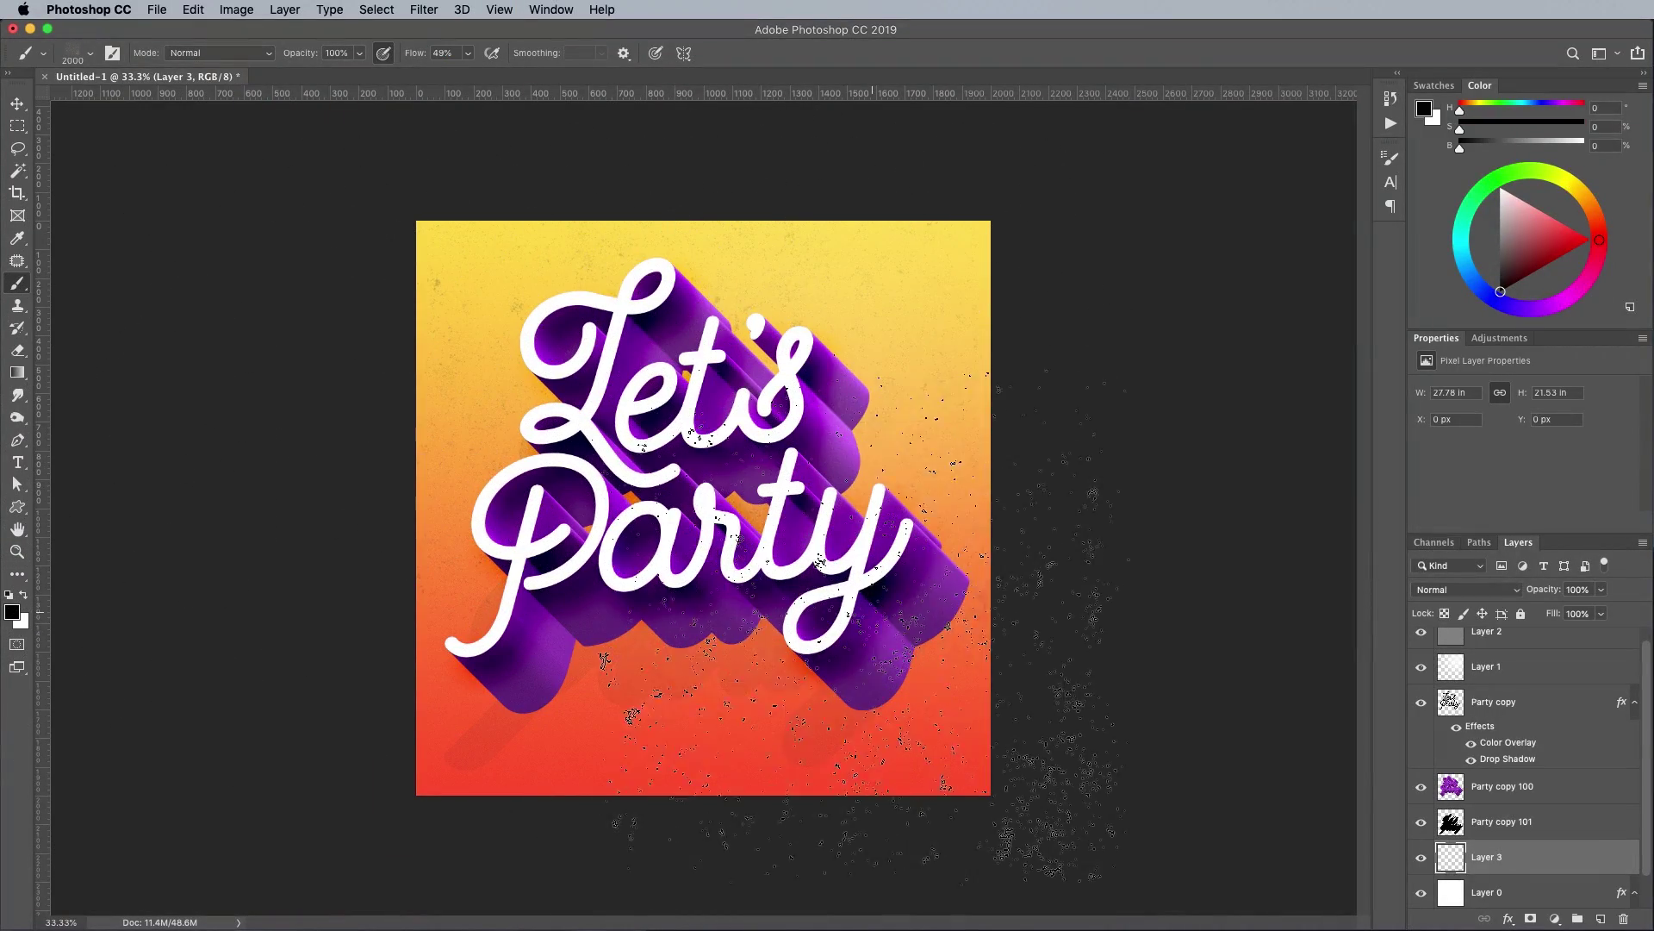
{"action": "left_click", "coordinate": [869, 614]}
{"action": "left_click", "coordinate": [642, 660]}
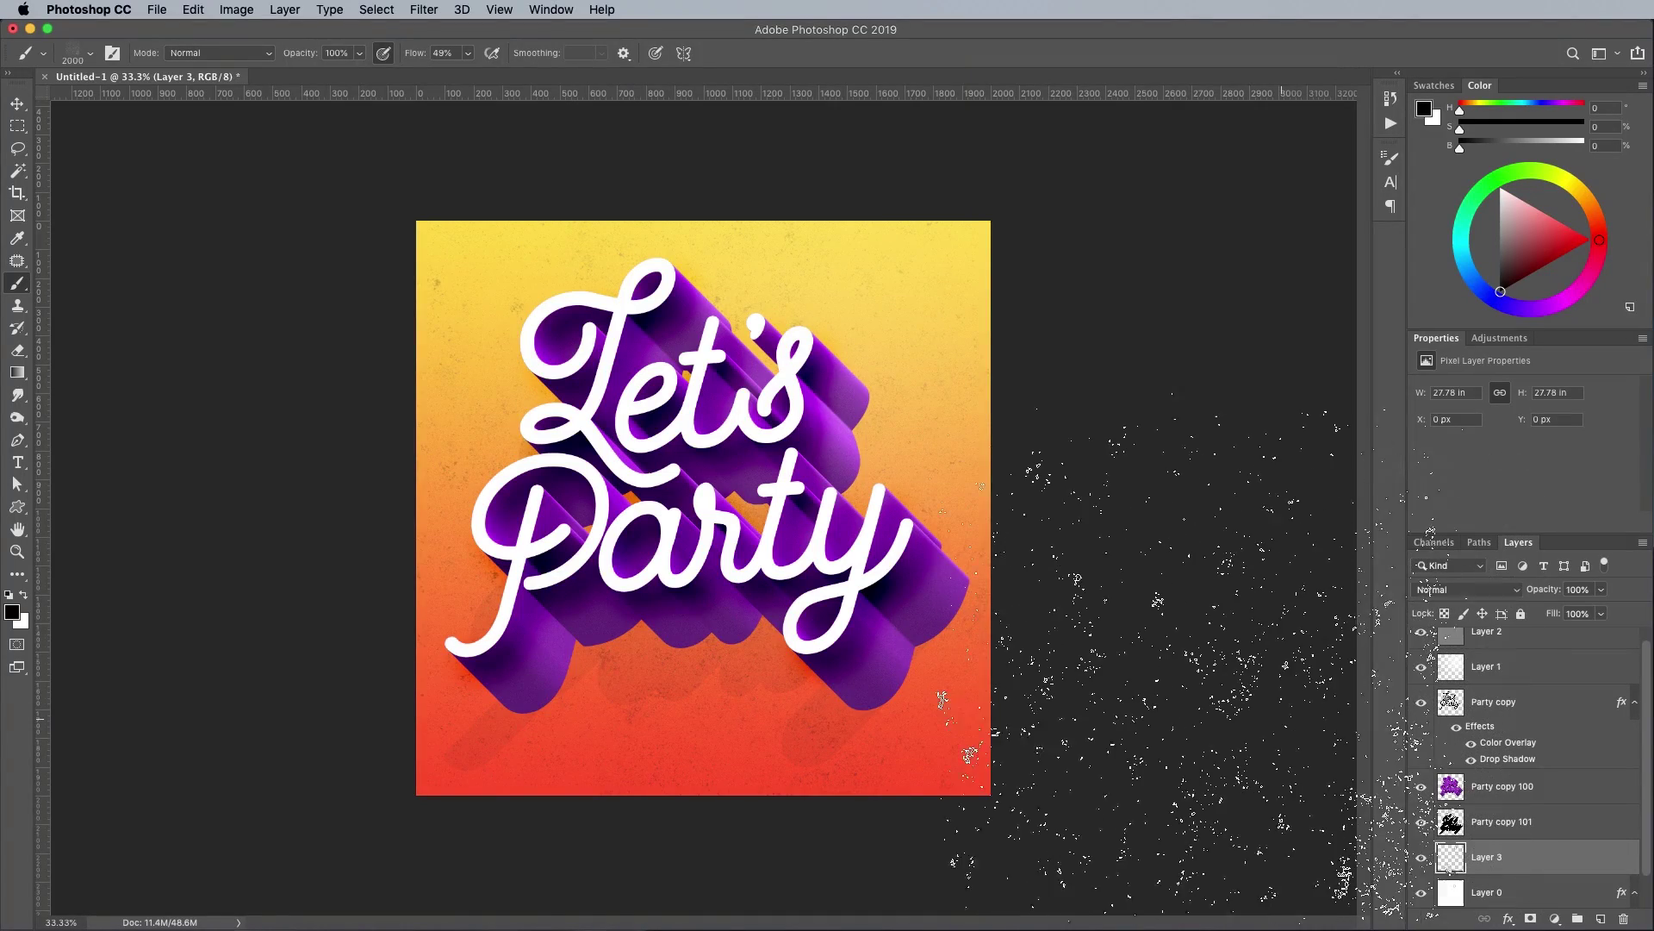
Set the blend mode of the background grunge layer to Overlay
{"action": "key", "text": "super+equal"}
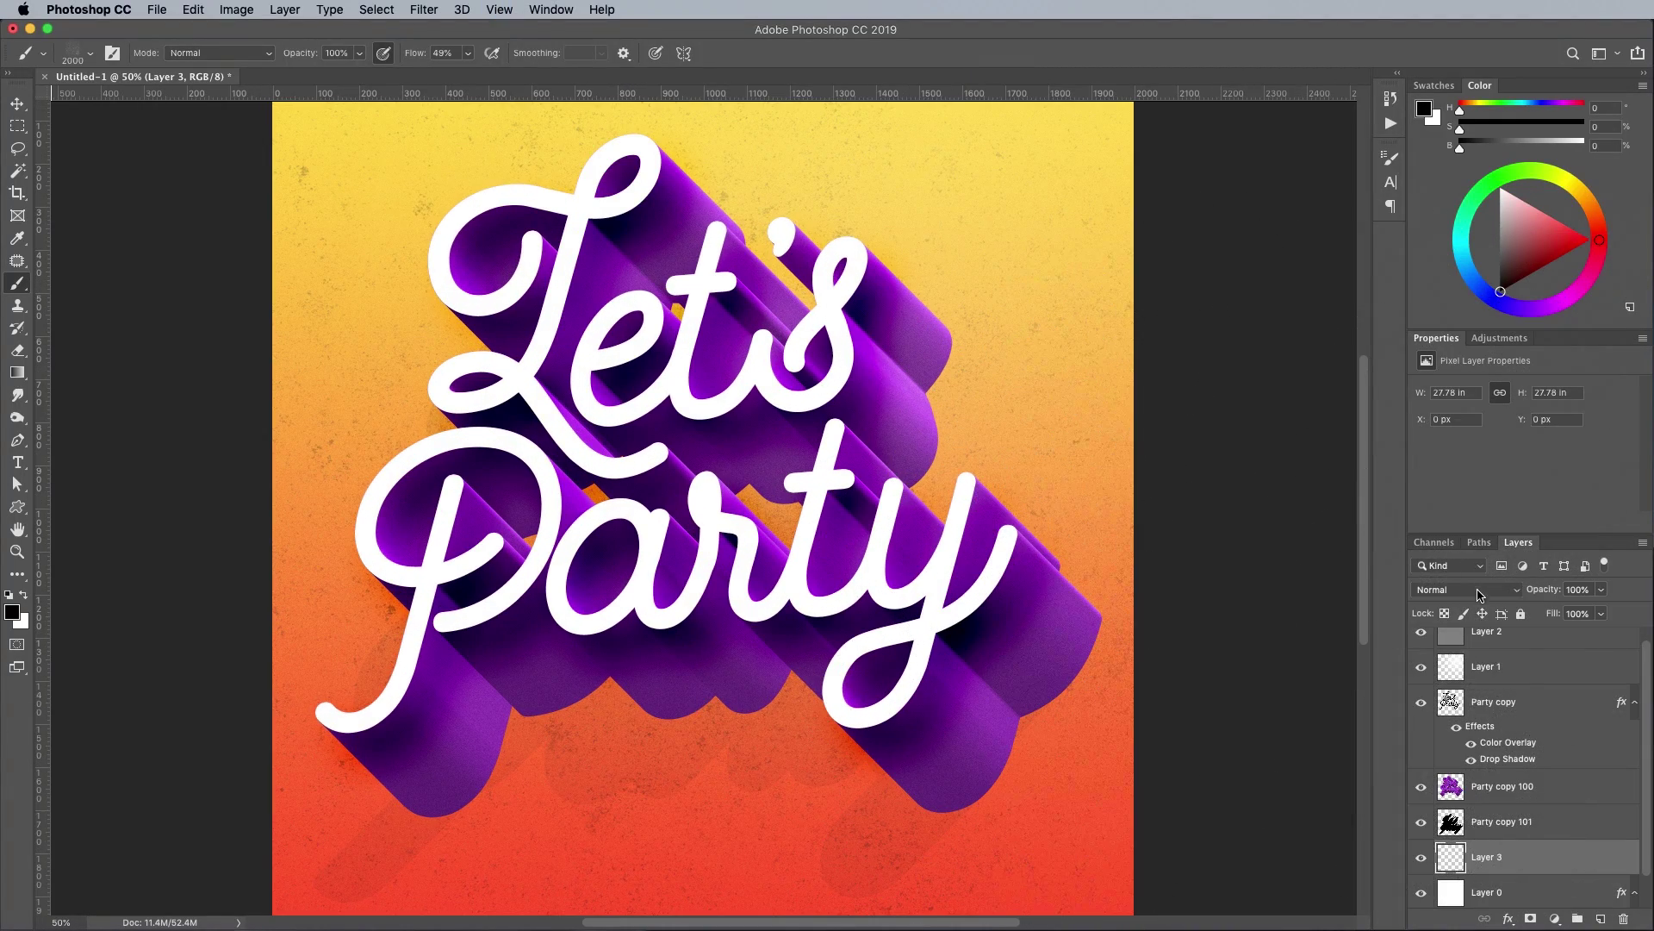
{"action": "left_click", "coordinate": [1478, 595]}
{"action": "left_click", "coordinate": [1451, 778]}
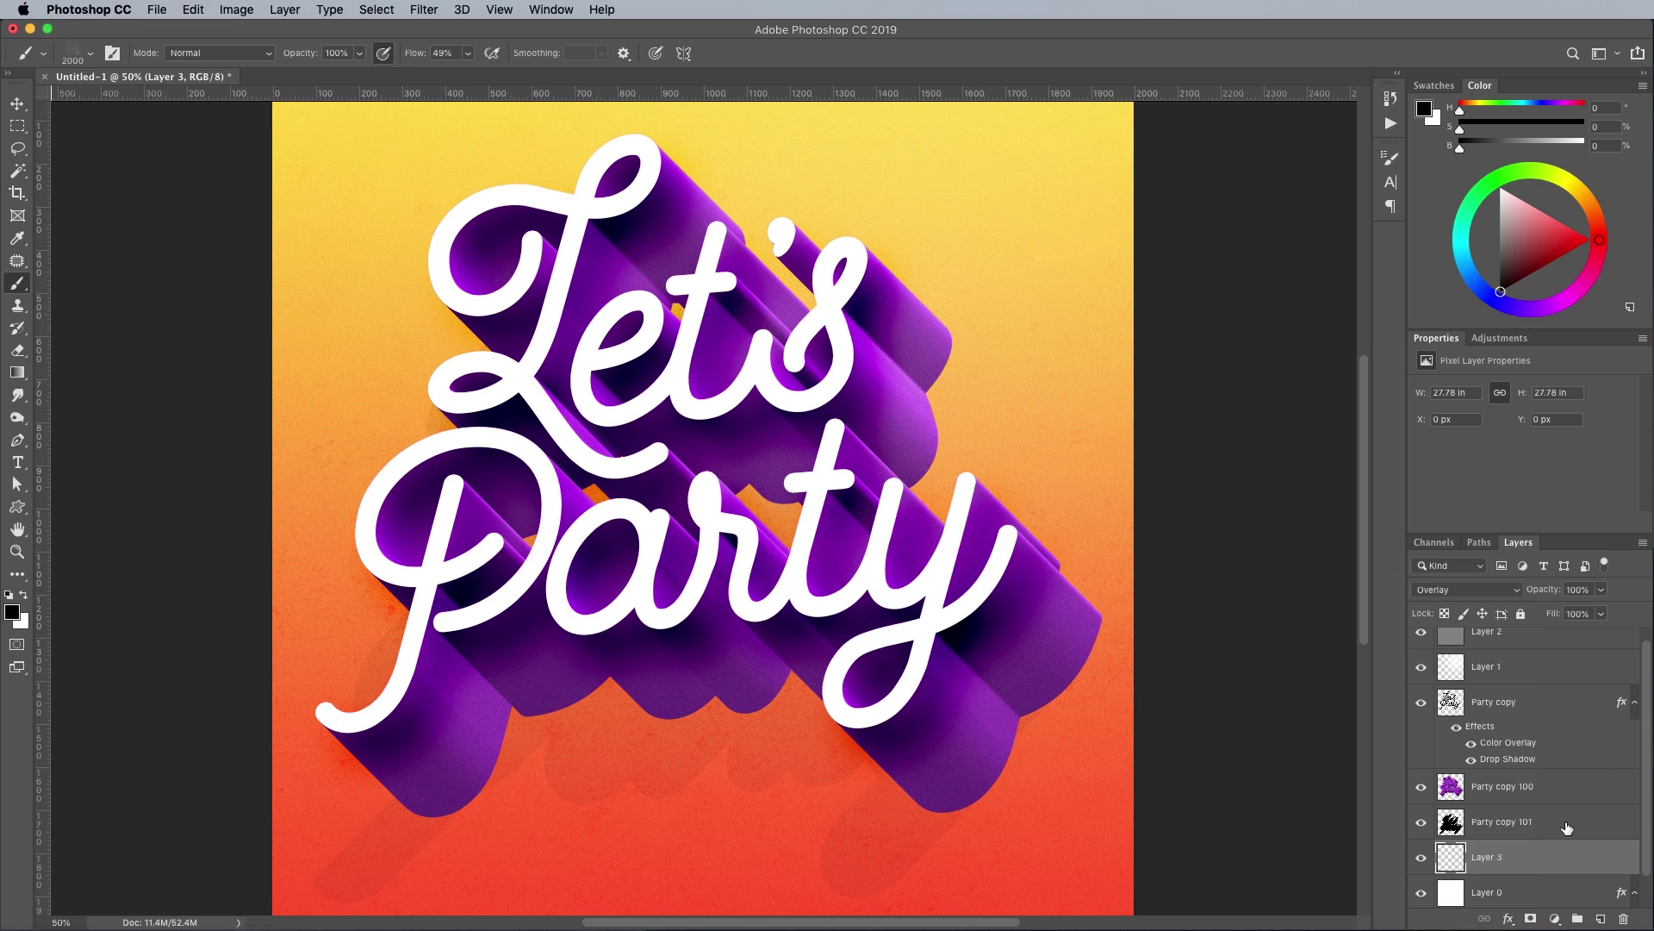
Add a layer mask to "Party copy 100" and stamp black grunge texture onto it, reducing the brush to 1400 px
{"action": "left_click", "coordinate": [1560, 789]}
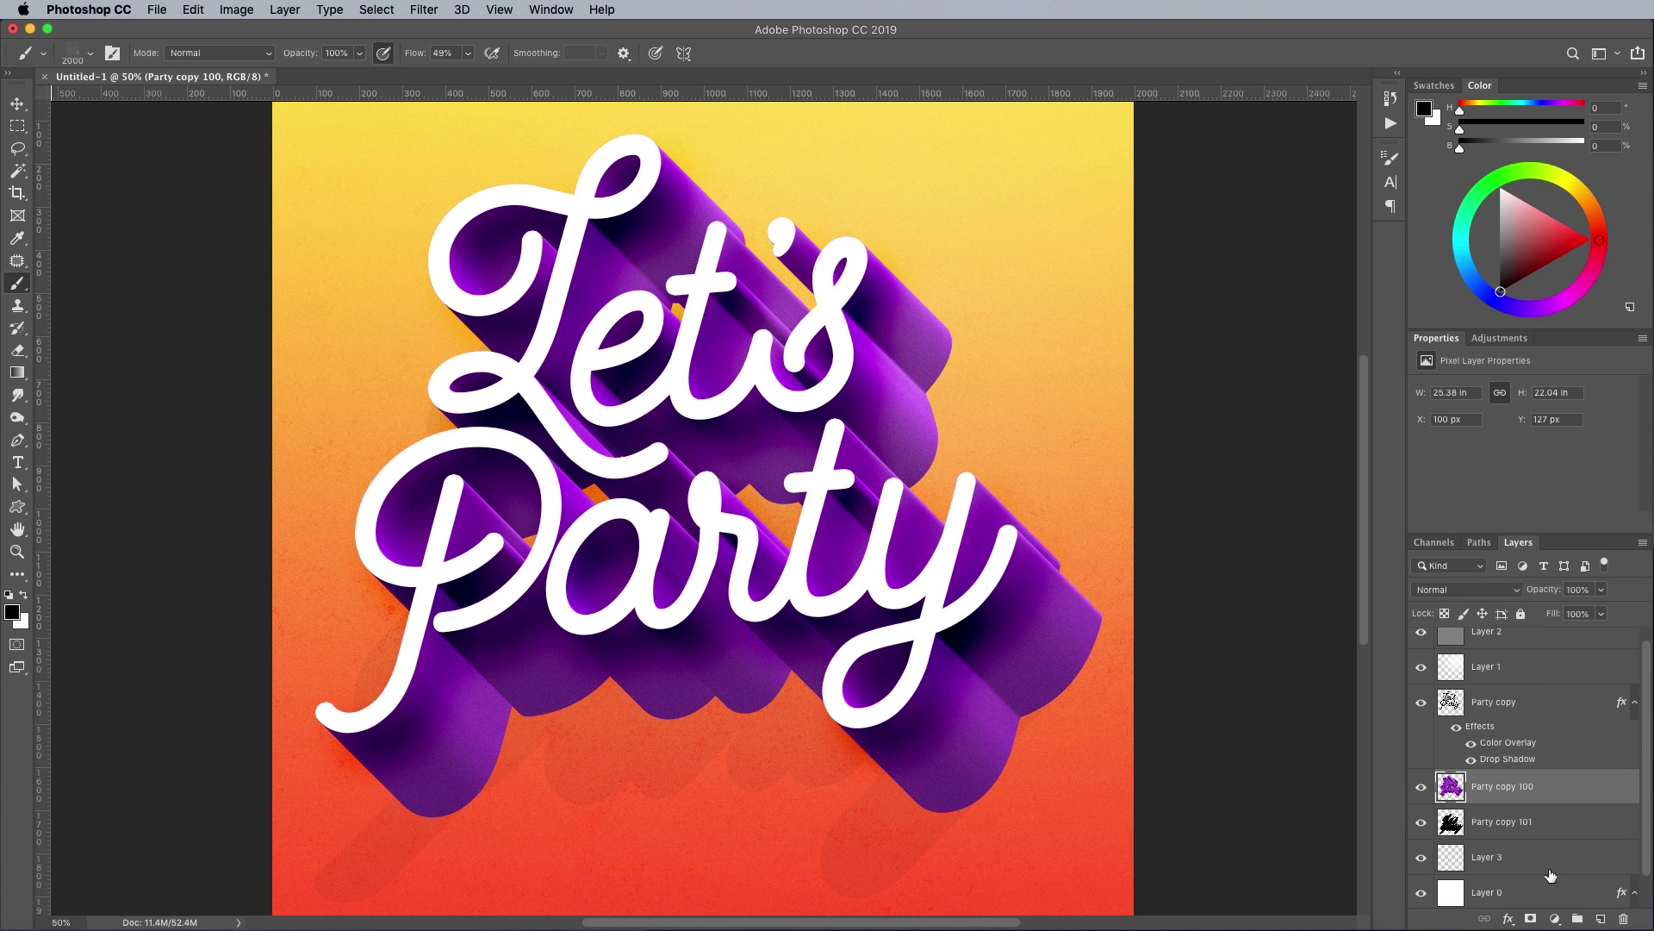
{"action": "left_click", "coordinate": [1531, 918]}
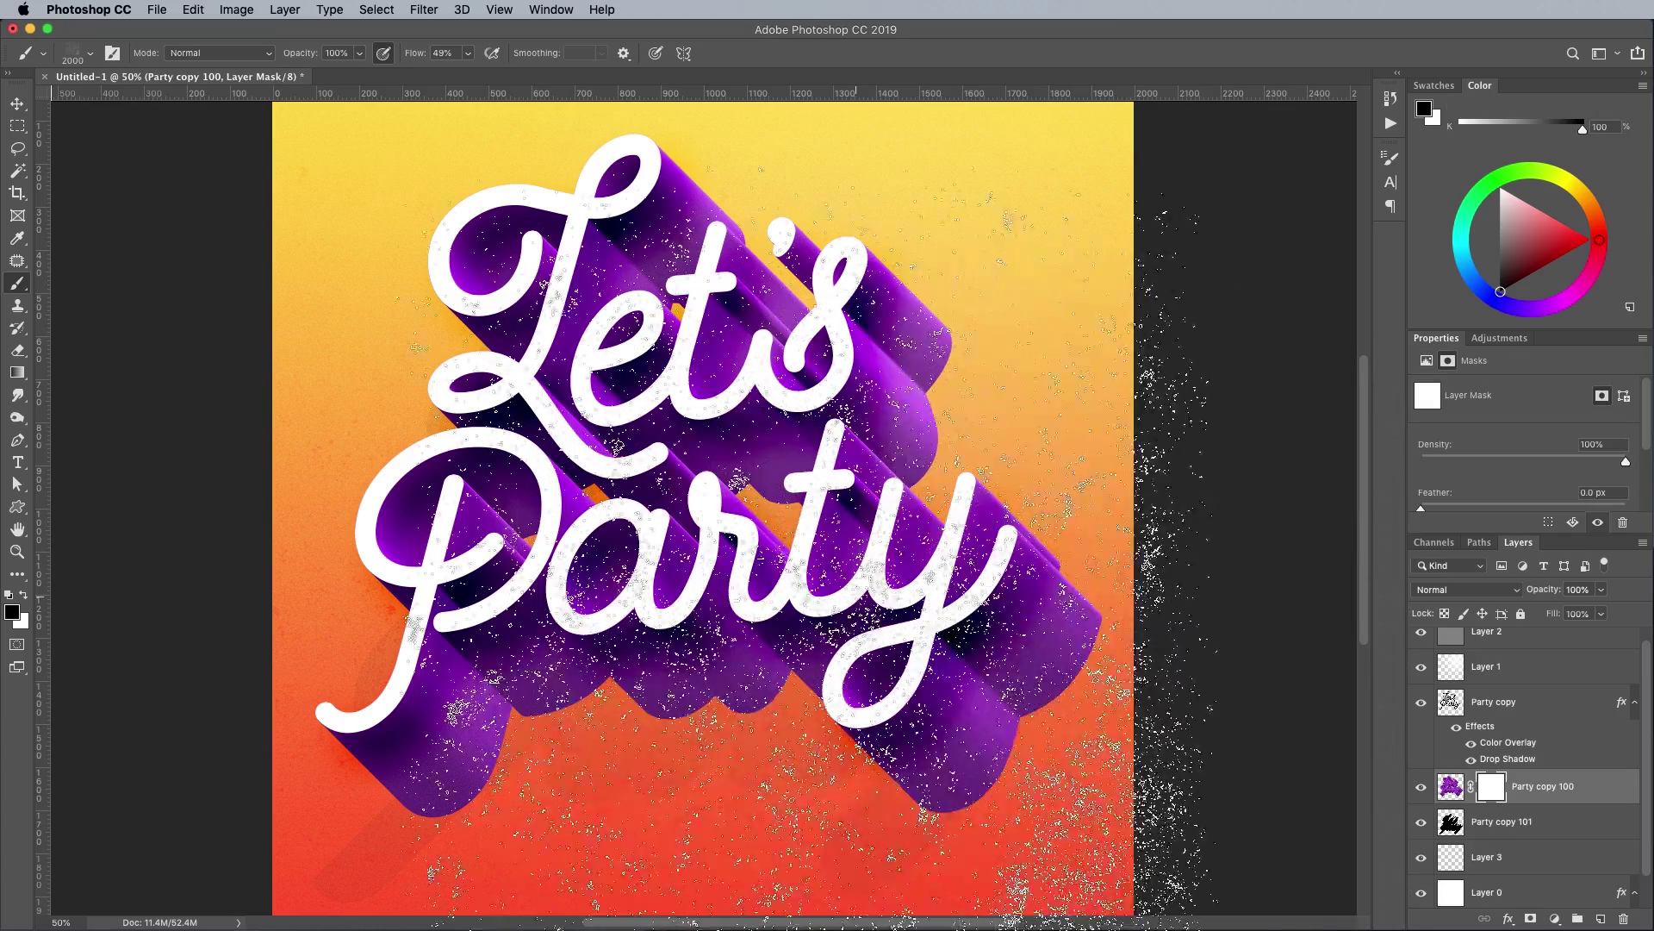
{"action": "key", "text": "bracketleft"}
{"action": "key", "text": "bracketleft"}
{"action": "key", "text": "bracketleft"}
{"action": "key", "text": "bracketleft"}
{"action": "key", "text": "bracketleft"}
{"action": "key", "text": "bracketleft"}
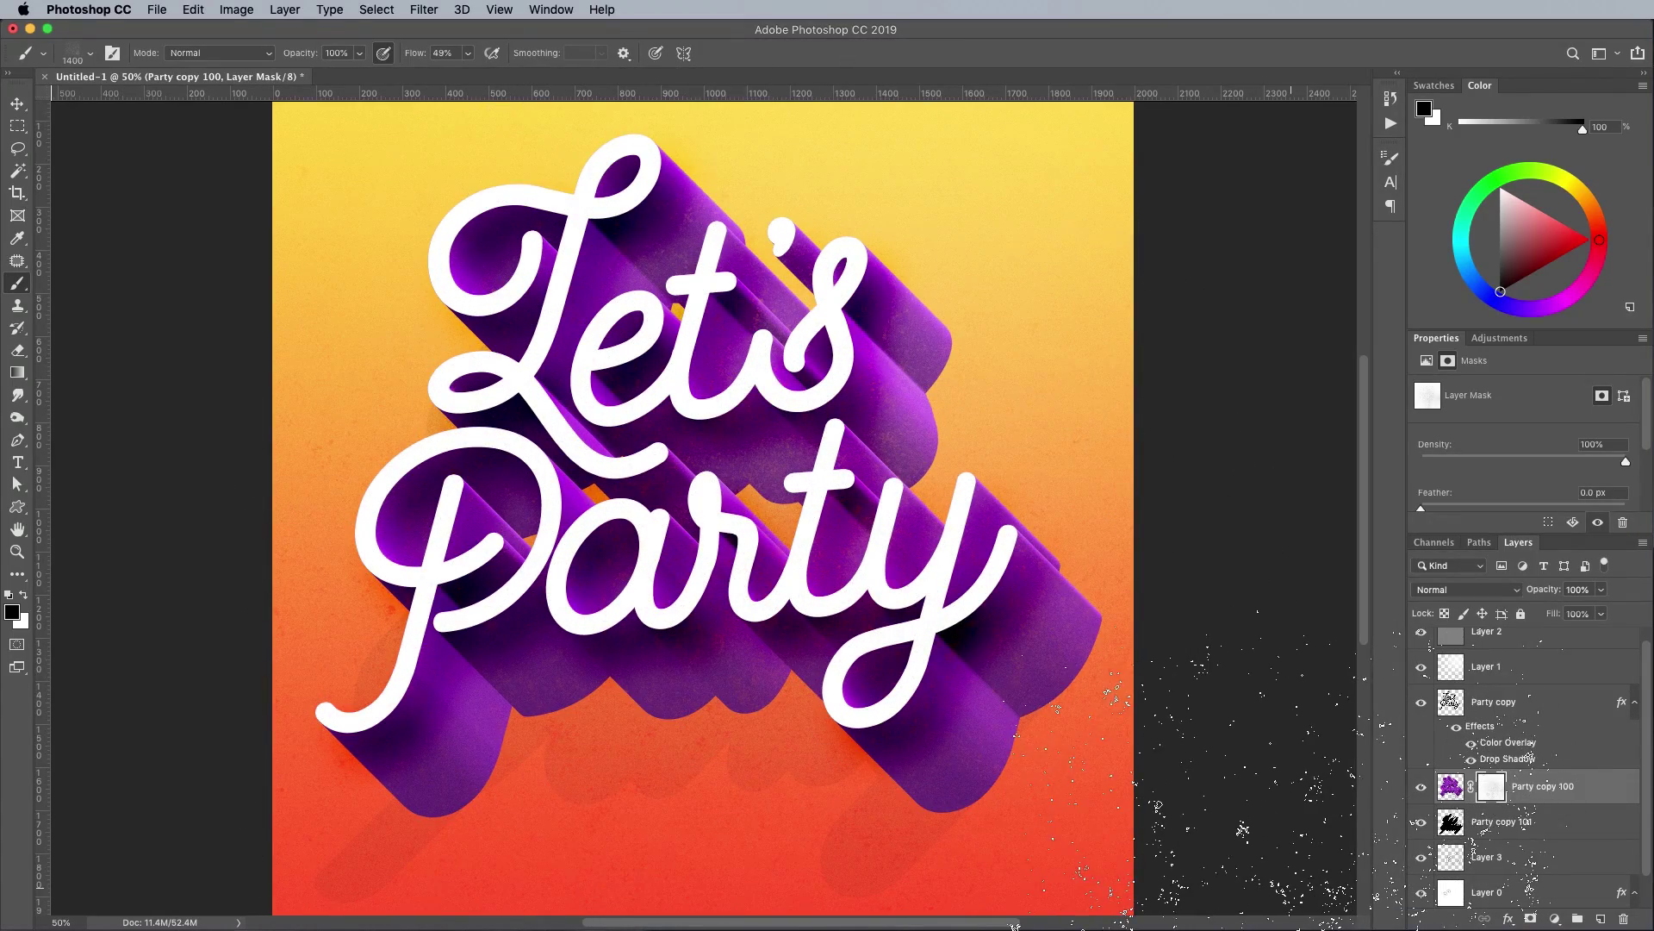
Add a layer mask to "Party copy" and stamp grunge texture over the white lettering
{"action": "left_click", "coordinate": [1548, 705]}
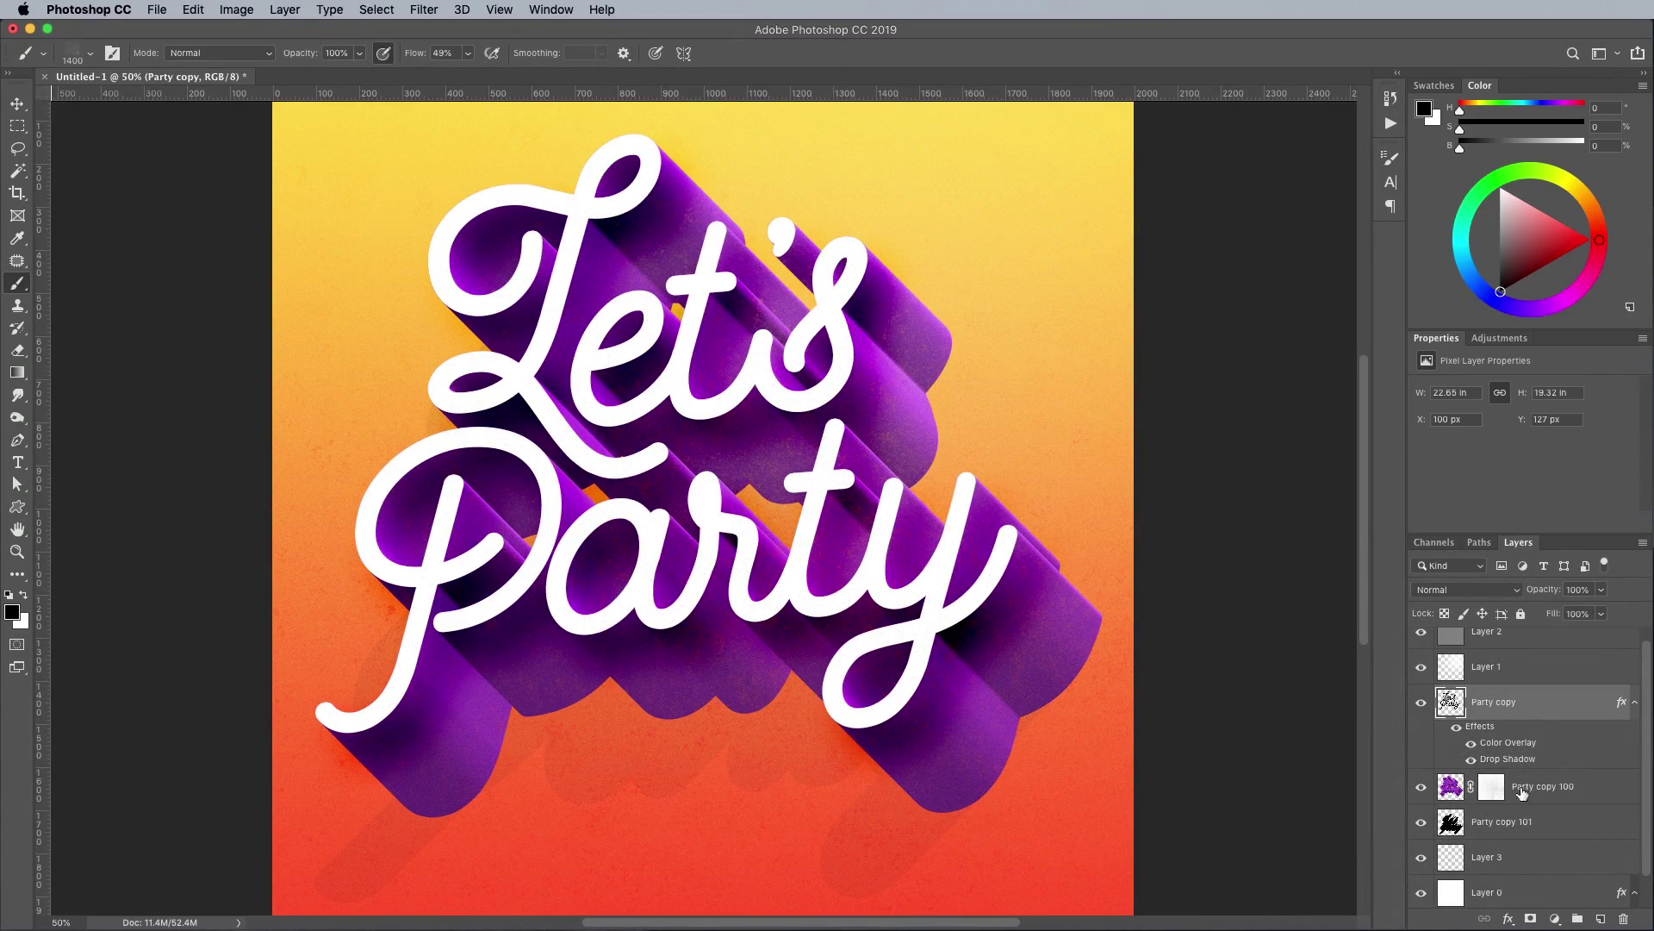
{"action": "left_click", "coordinate": [1531, 918]}
{"action": "left_click", "coordinate": [615, 398]}
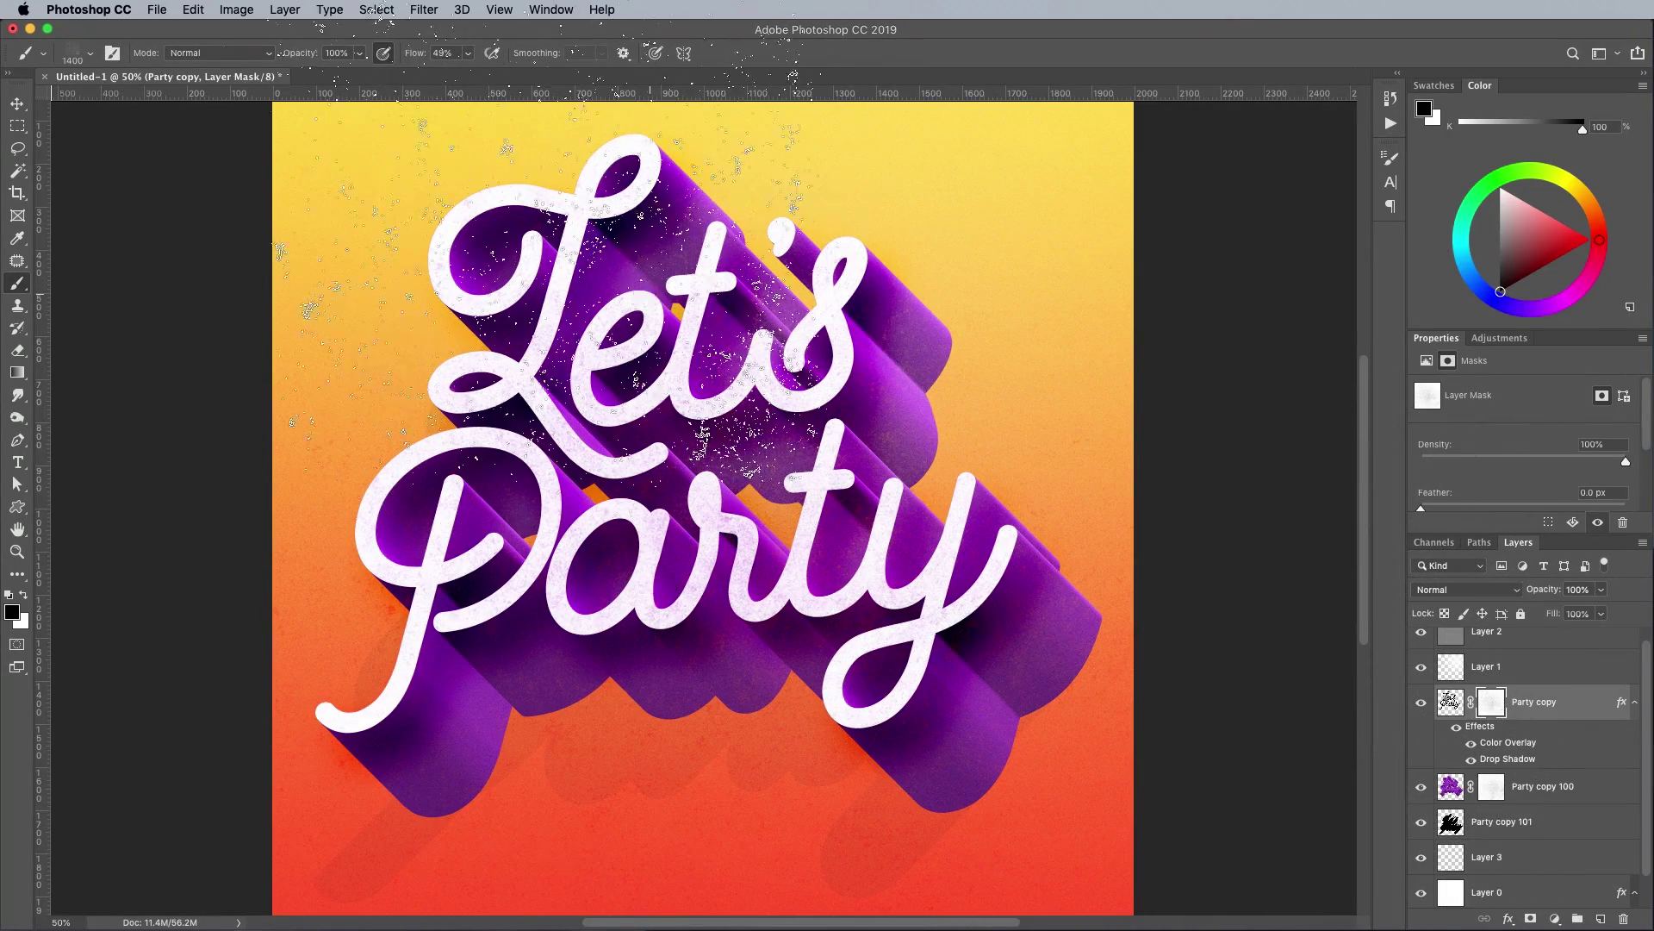
Apply the Sharpen filter to the "Party copy" layer mask and inspect the texture at 100% zoom
{"action": "left_click", "coordinate": [423, 11]}
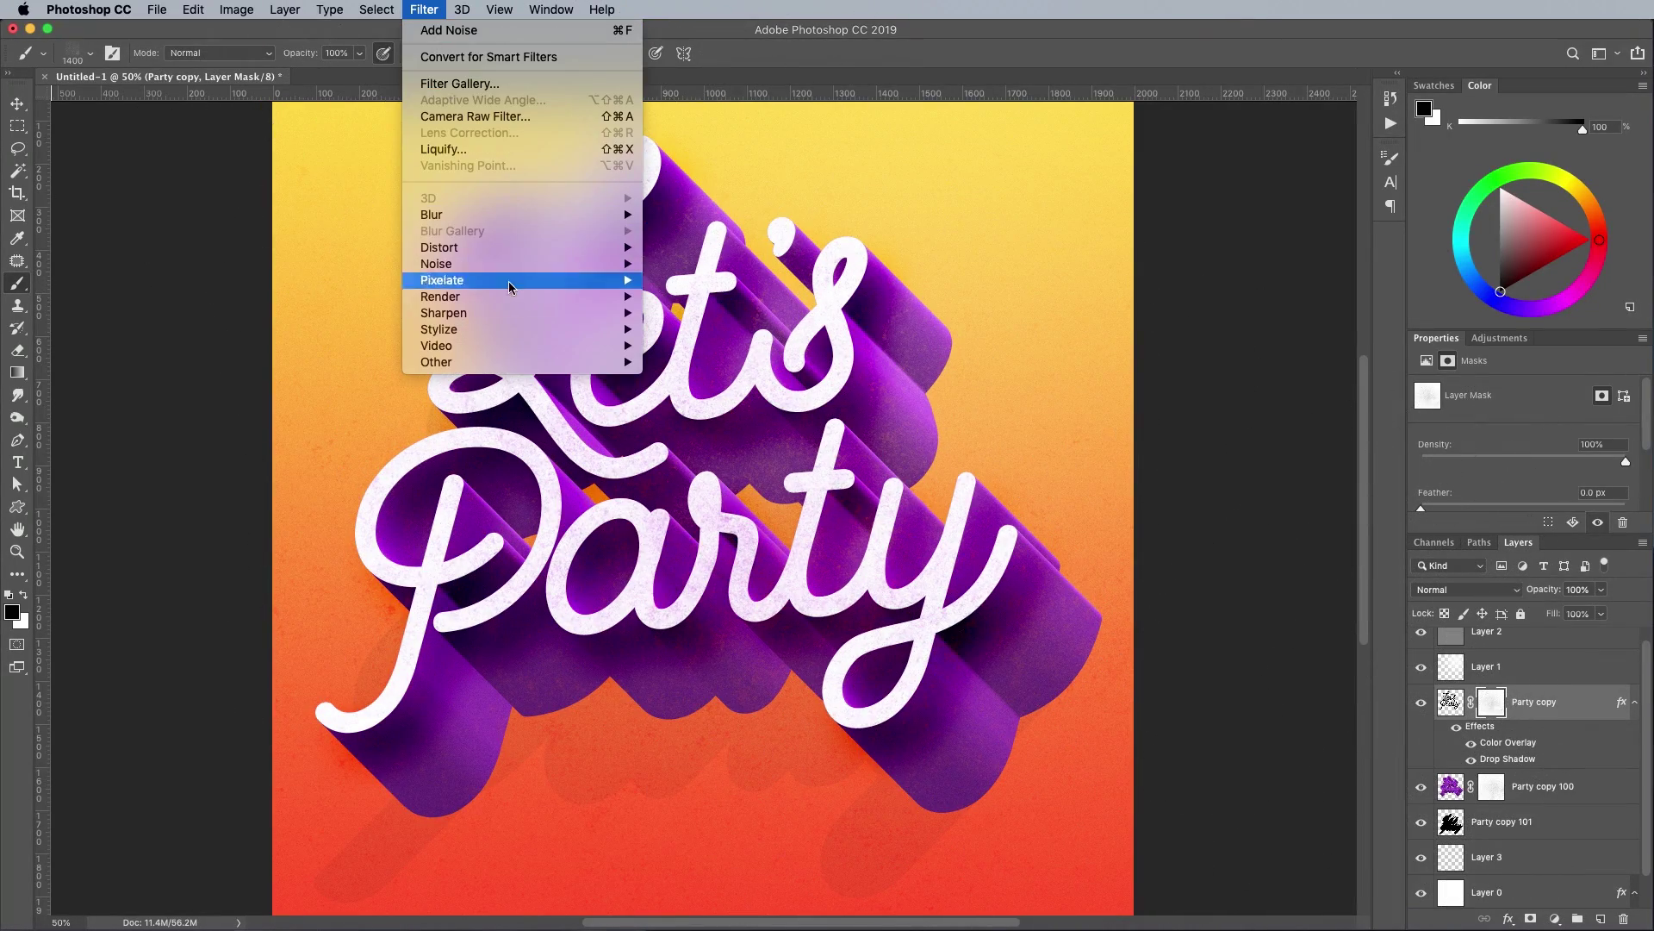
{"action": "mouse_move", "coordinate": [545, 319]}
{"action": "left_click", "coordinate": [685, 330]}
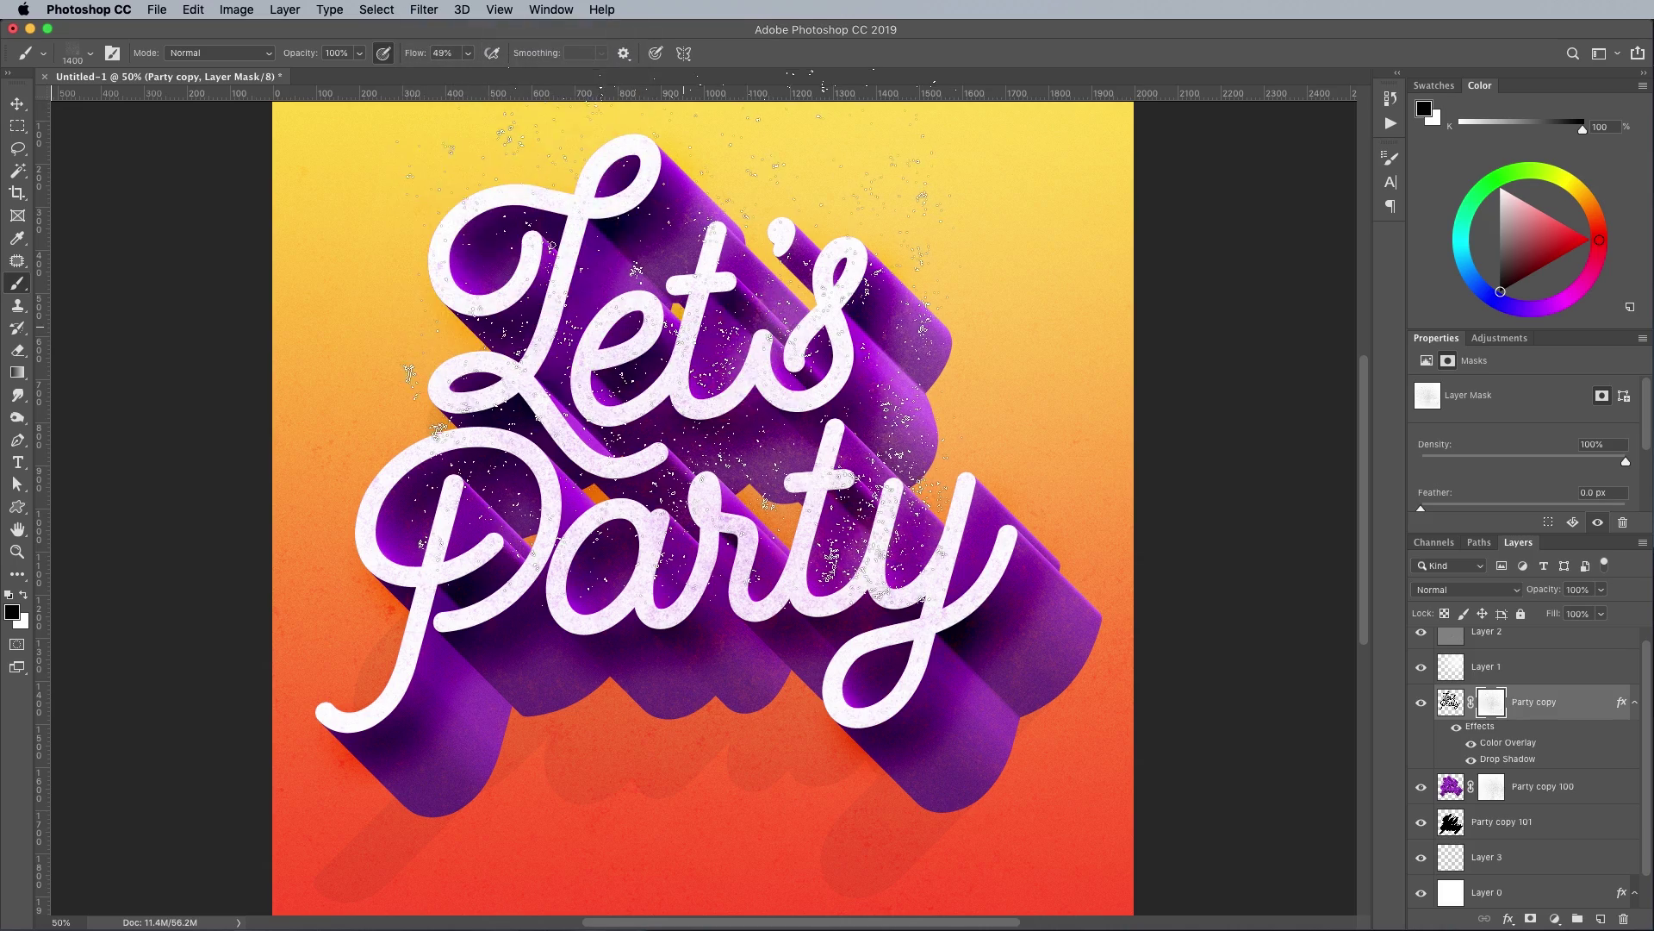
{"action": "key", "text": "super+1"}
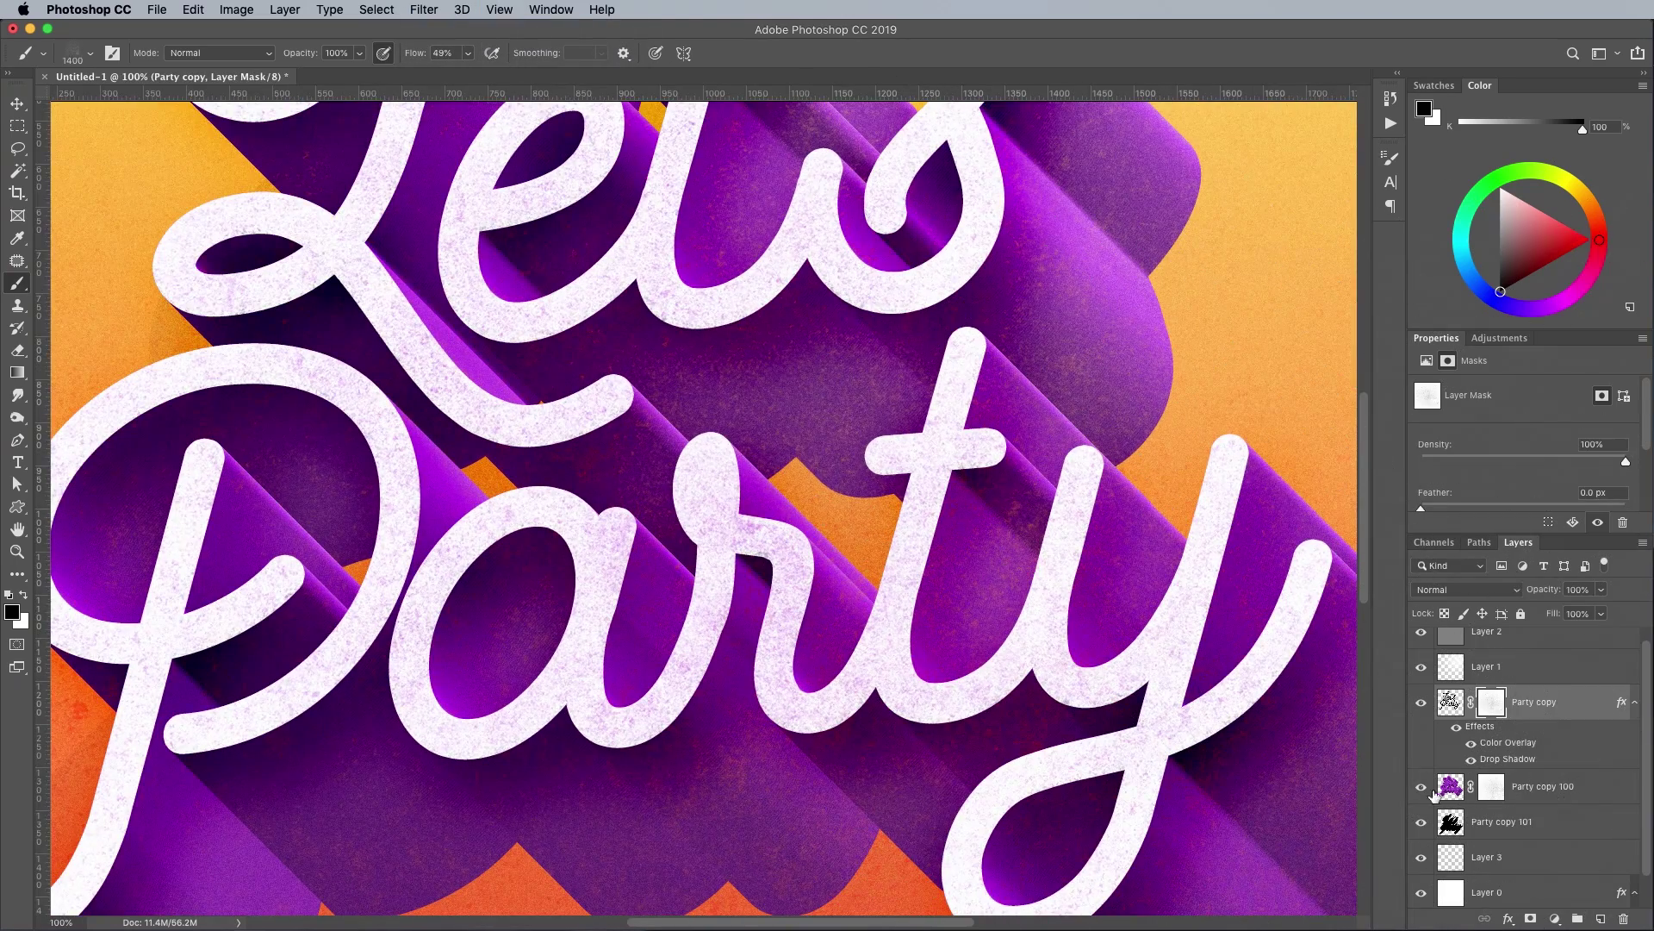
Repeat the Sharpen filter on the "Party copy 100" layer mask and on the grunge texture of "Layer 3"
{"action": "left_click", "coordinate": [1492, 787]}
{"action": "left_click", "coordinate": [421, 7]}
{"action": "left_click", "coordinate": [444, 29]}
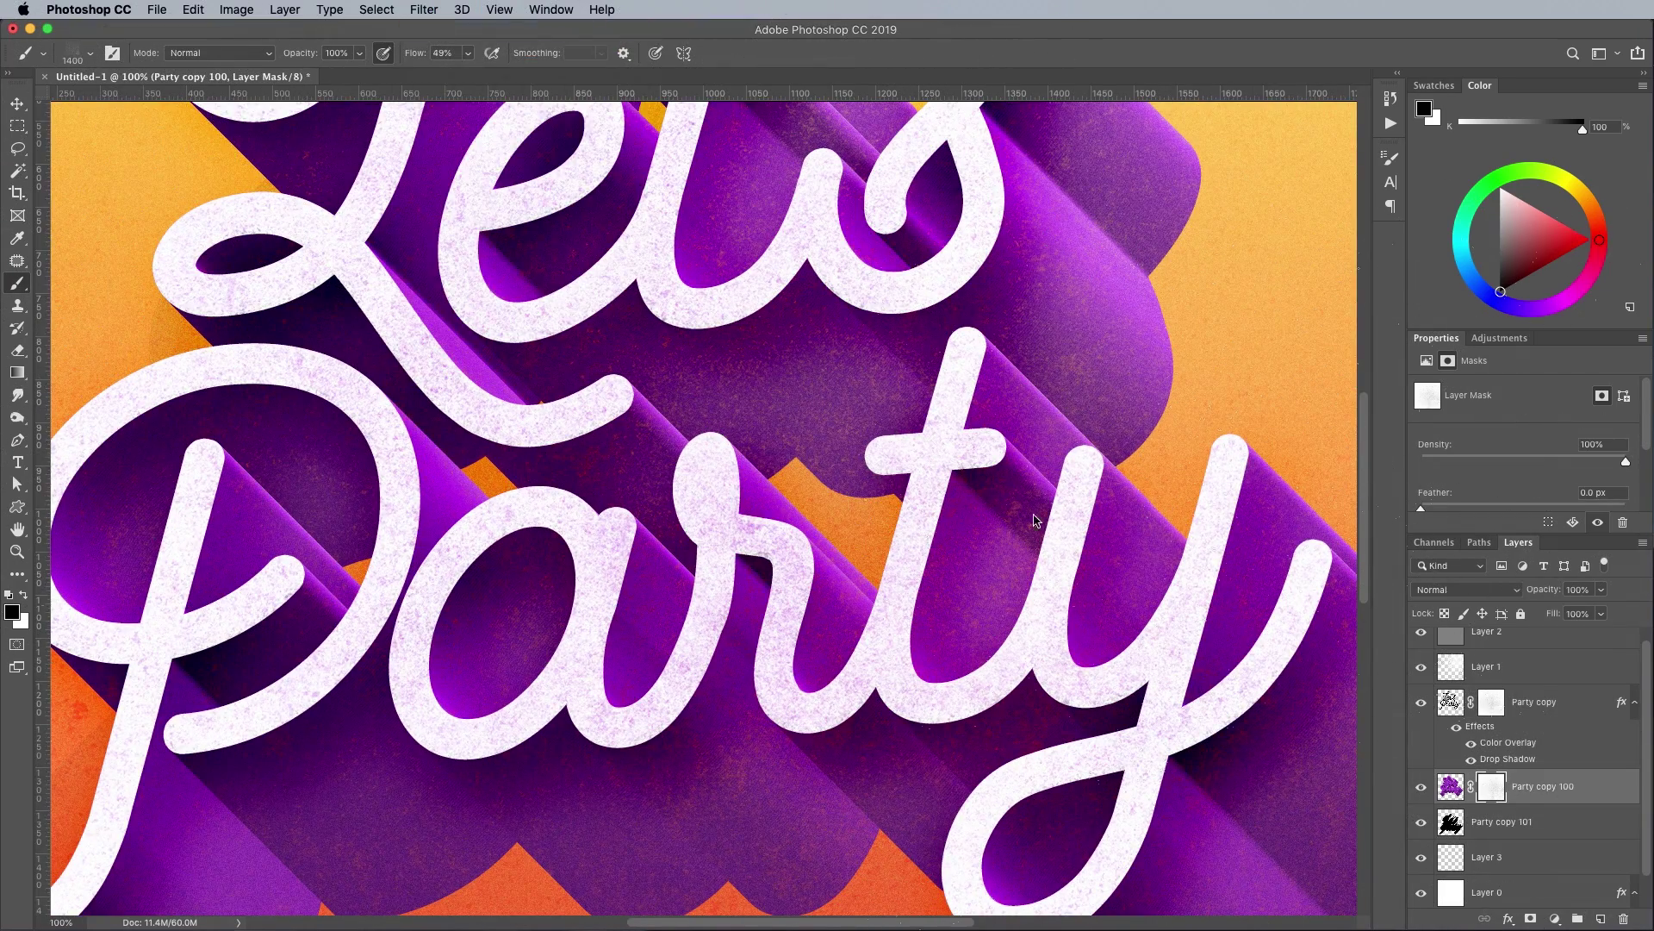
{"action": "left_click", "coordinate": [1546, 856]}
{"action": "left_click", "coordinate": [422, 7]}
{"action": "left_click", "coordinate": [422, 7]}
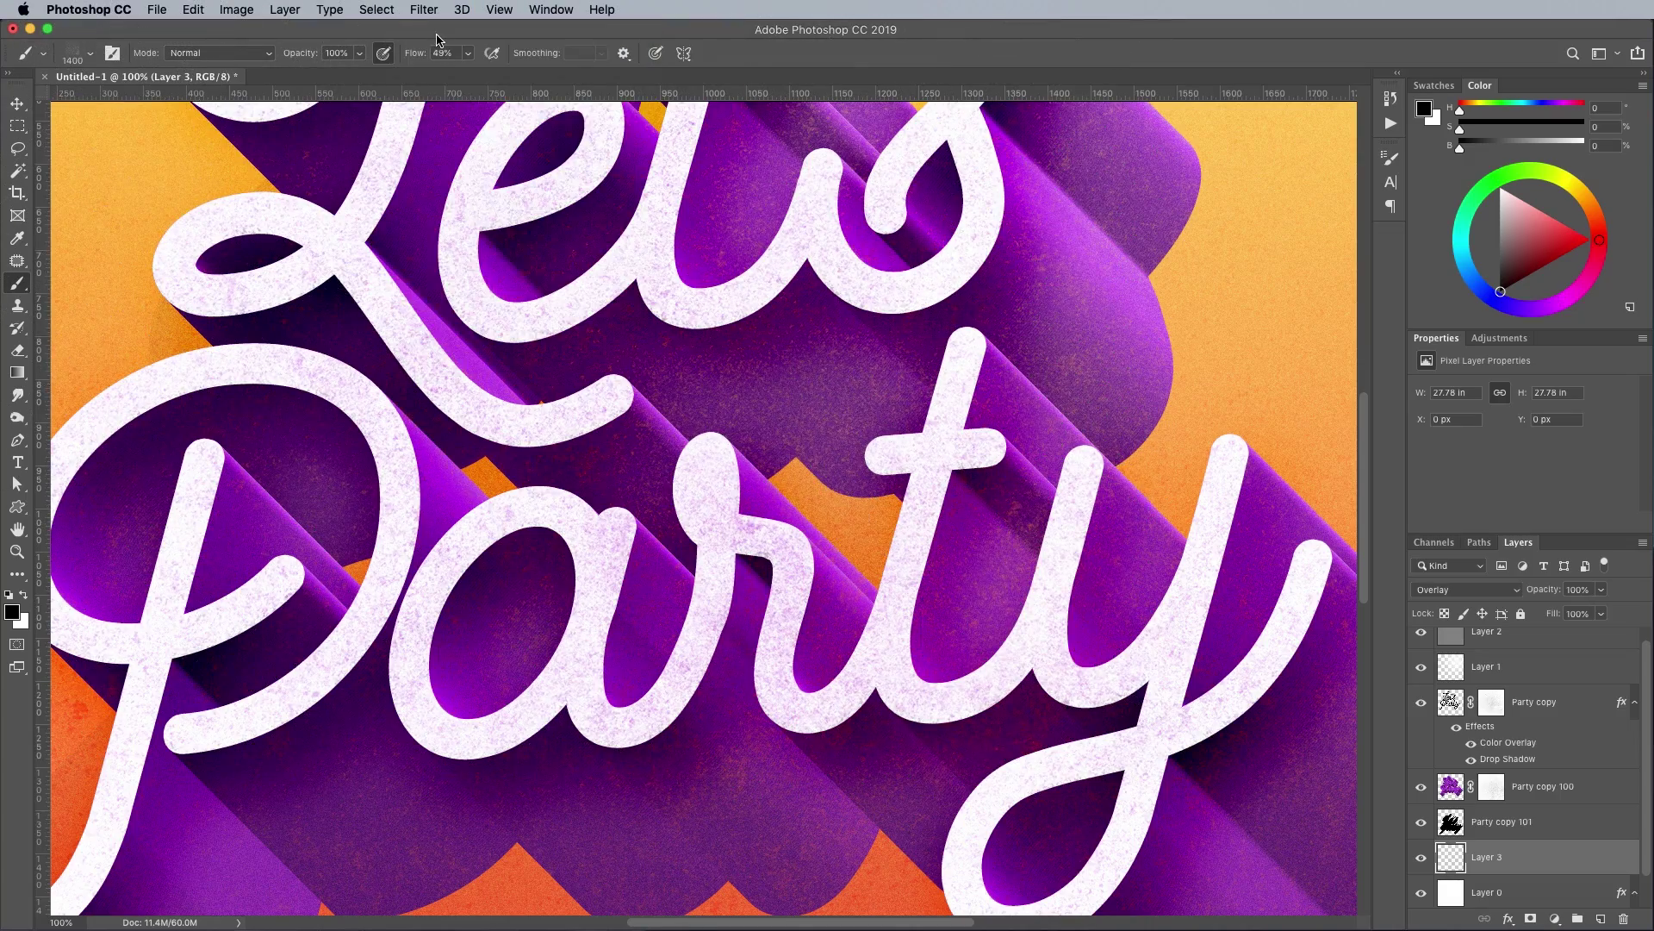